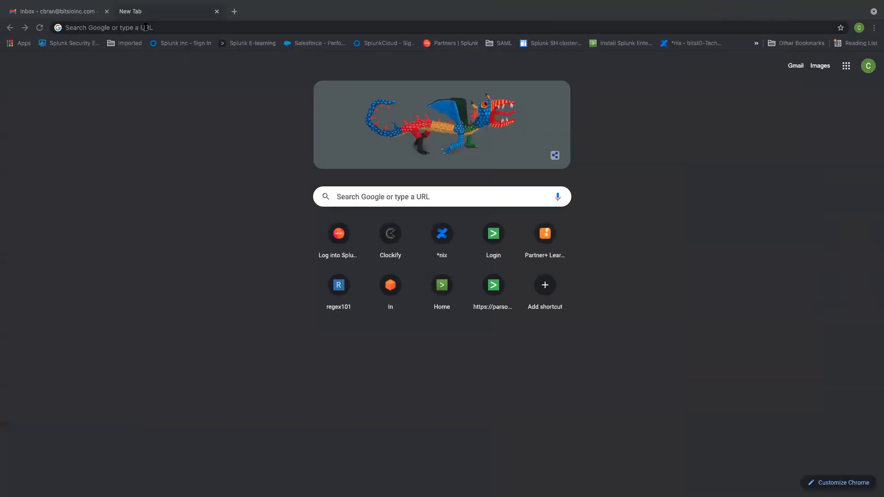
# Load the Splunk server at 10.202.18.218:8000 and open the Chart Overlay example in the Splunk Dashboard Examples app.
pyautogui.write('10')
pyautogui.press('Return')
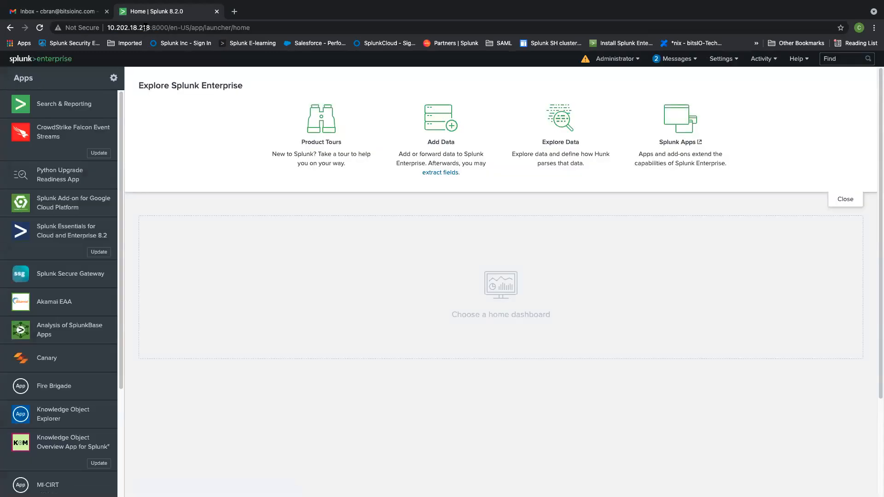
pyautogui.scroll(-5, 60, 207)
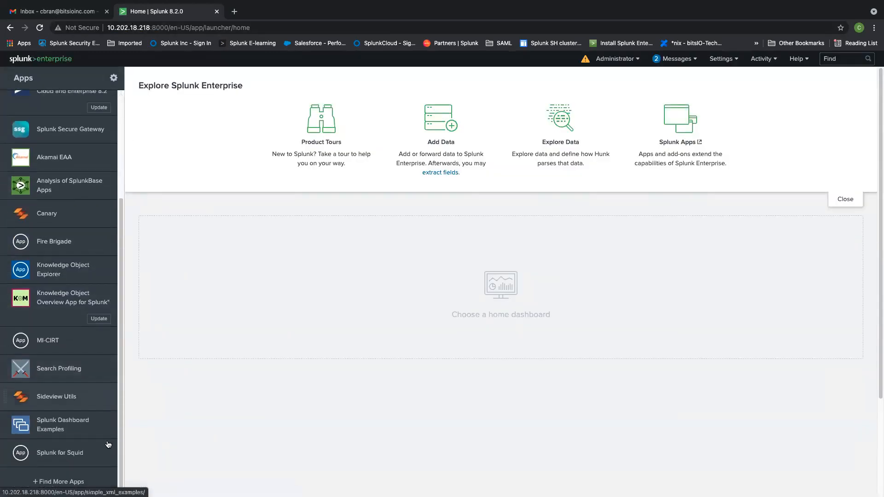
pyautogui.click(66, 432)
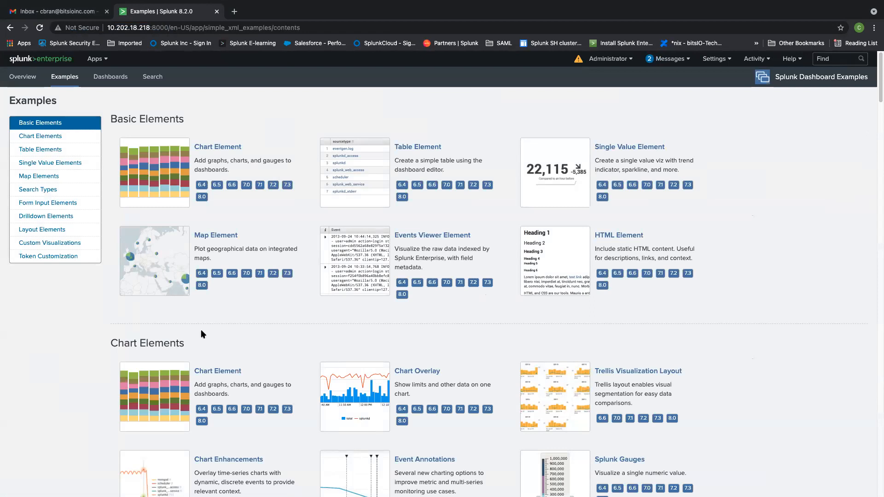
pyautogui.scroll(-1, 296, 317)
pyautogui.click(377, 376)
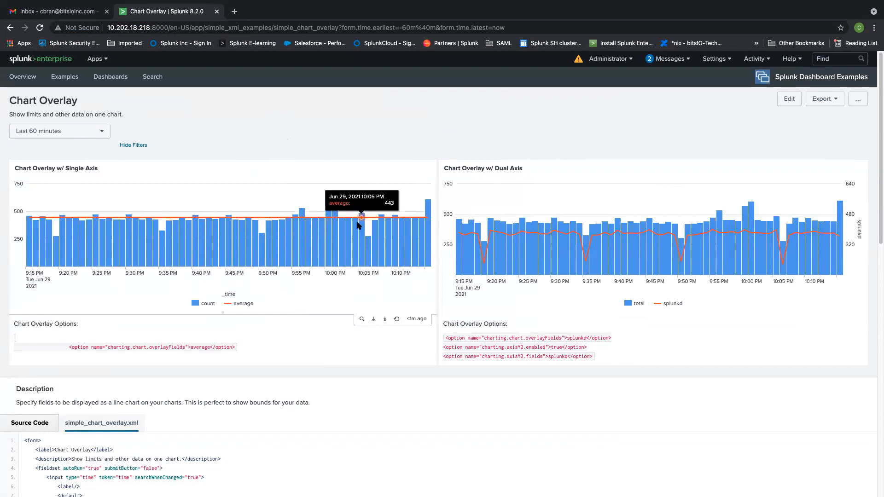
# Open the Search & Reporting app in a separate browser tab and show its list of dashboards.
pyautogui.click(100, 59)
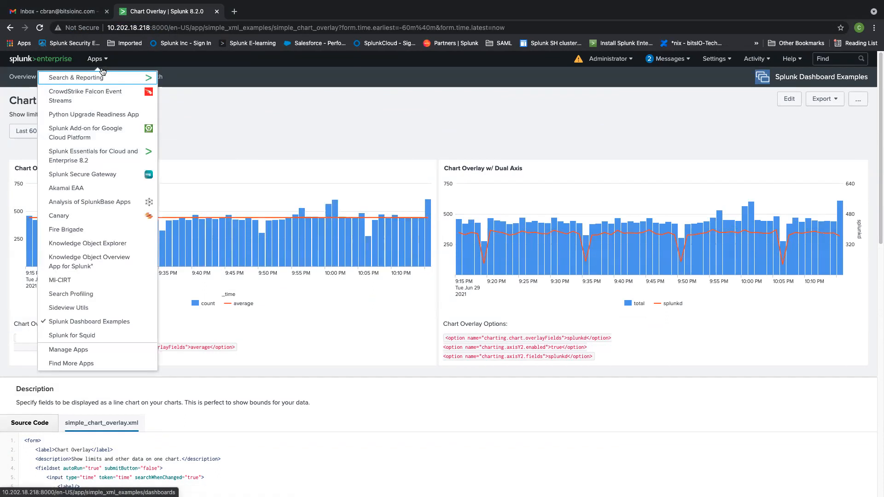
pyautogui.middleClick(102, 76)
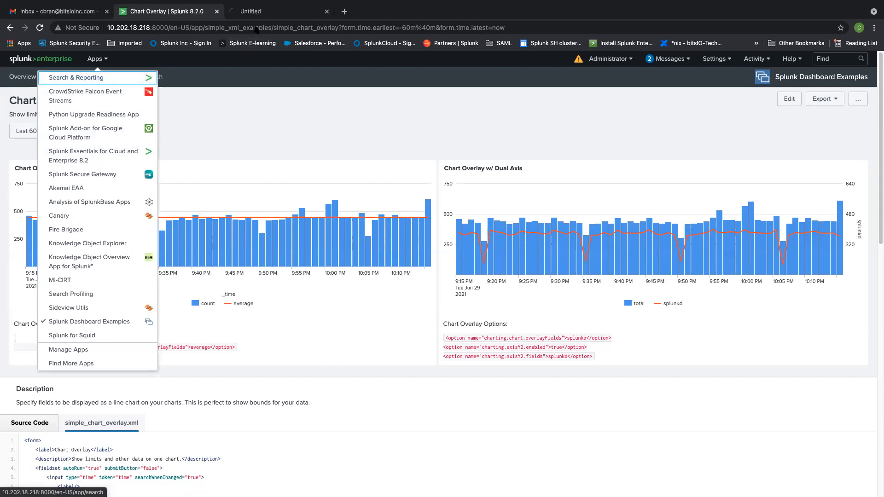
pyautogui.click(294, 114)
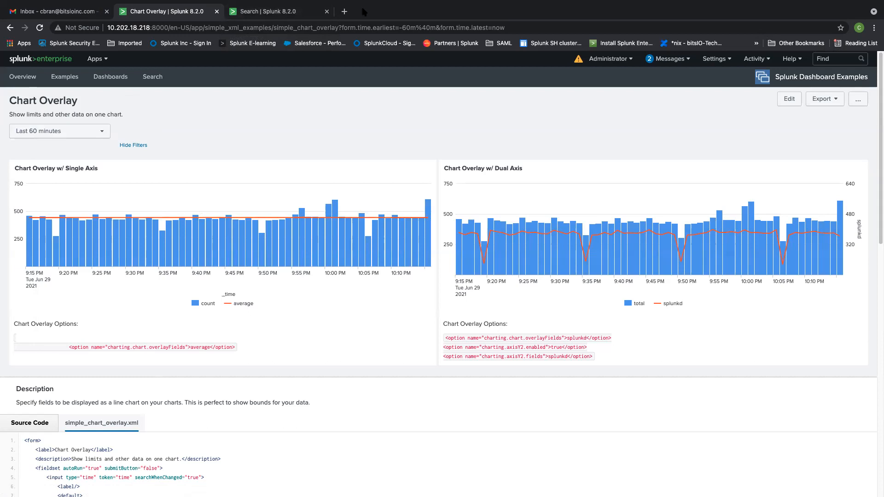
pyautogui.click(295, 11)
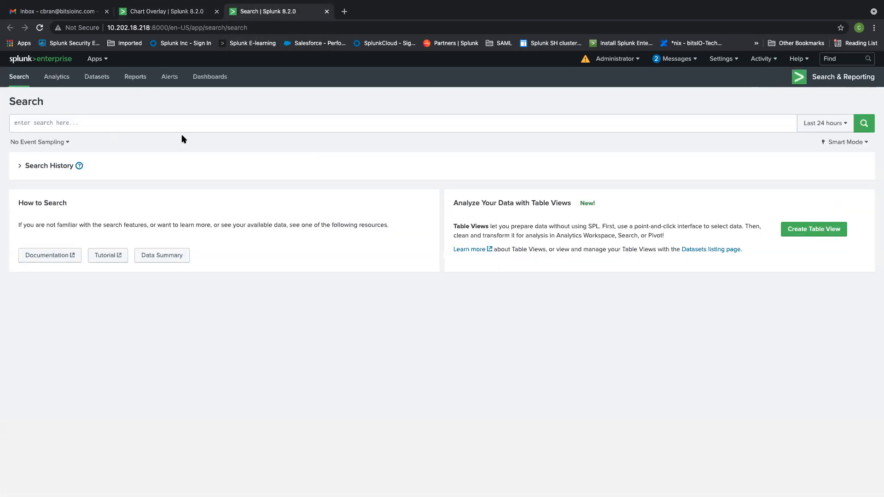
pyautogui.click(217, 79)
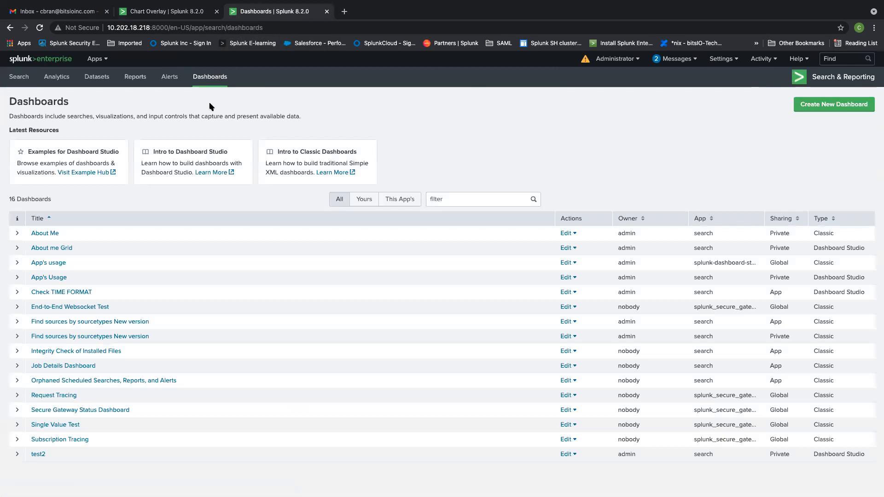
# Create a Dashboard Studio dashboard titled "Chart Overlay" with Shared in App permissions and the Absolute layout.
pyautogui.click(819, 110)
pyautogui.write('Chart Overlay')
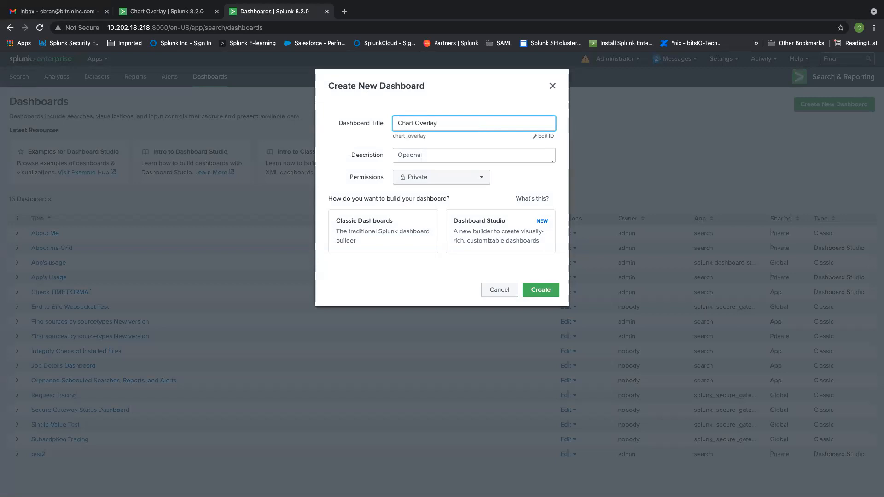
pyautogui.click(463, 180)
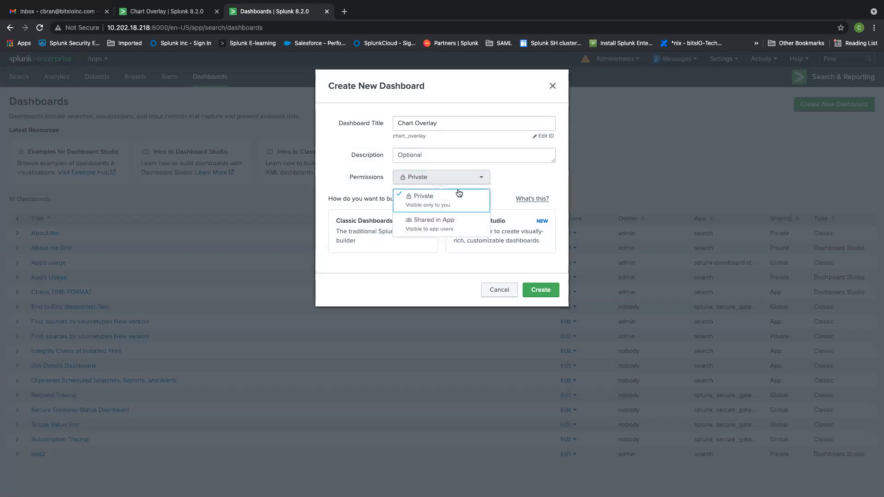
pyautogui.click(463, 229)
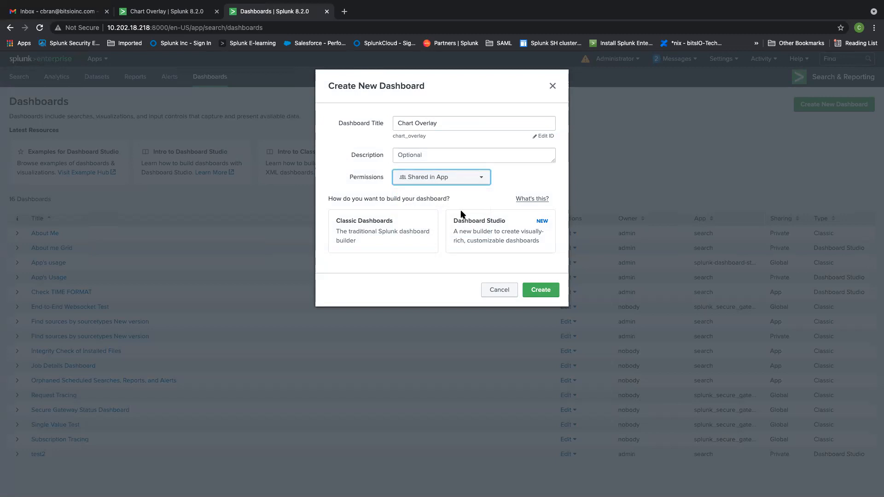
pyautogui.click(496, 240)
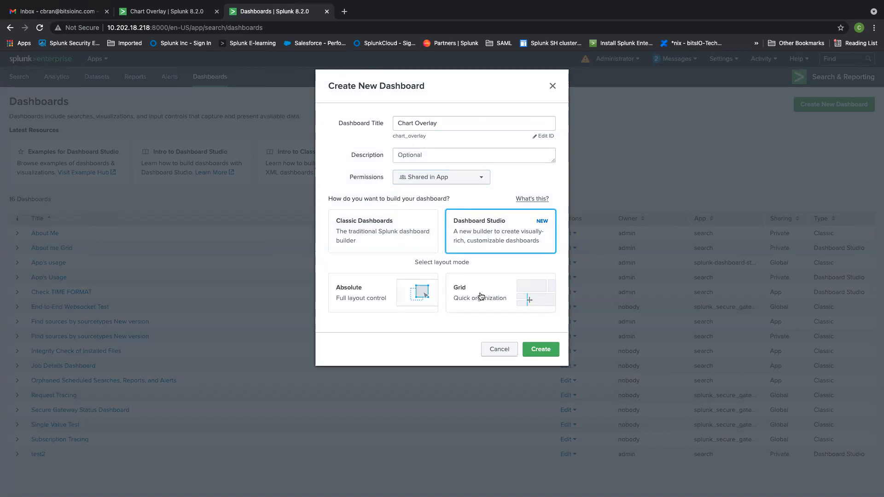
pyautogui.click(389, 304)
pyautogui.click(536, 353)
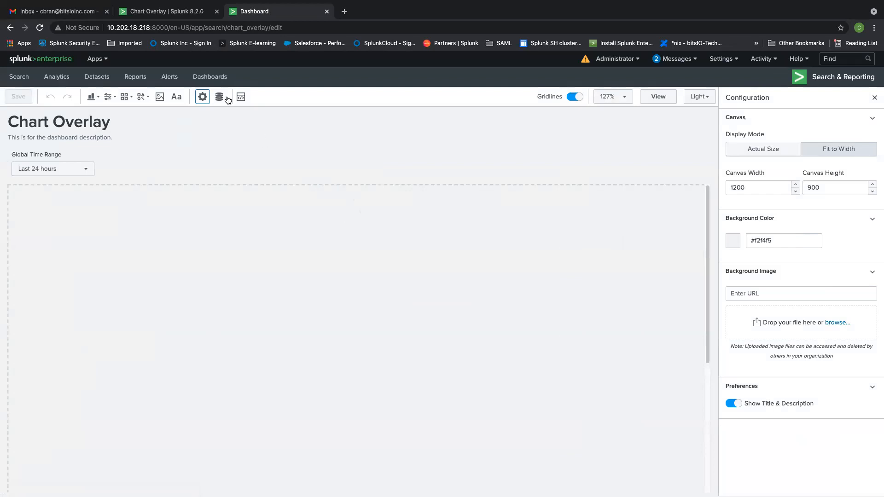
# Open the example Chart Overlay dashboard for editing and compare its time range input with the new dashboard's.
pyautogui.click(191, 15)
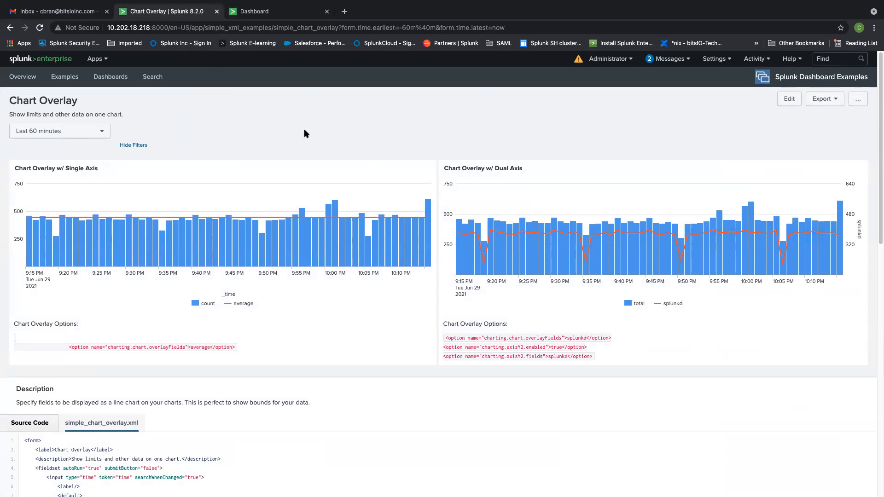
pyautogui.click(787, 99)
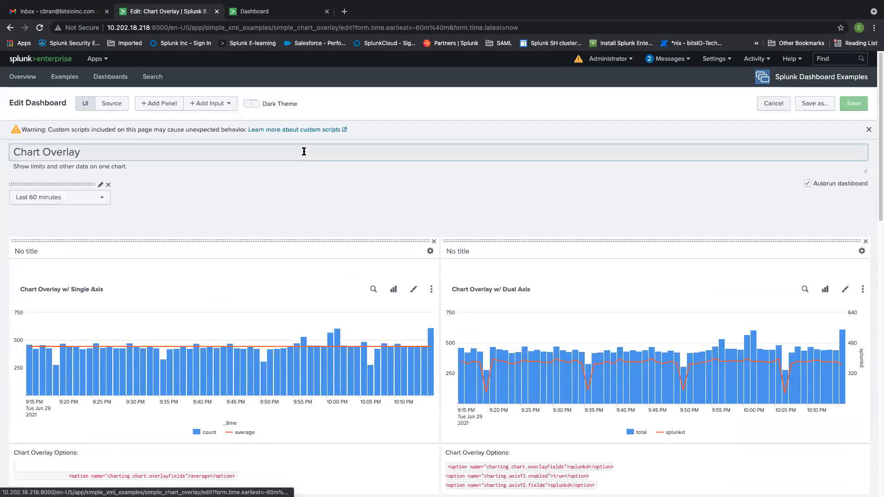
pyautogui.scroll(-1, 316, 191)
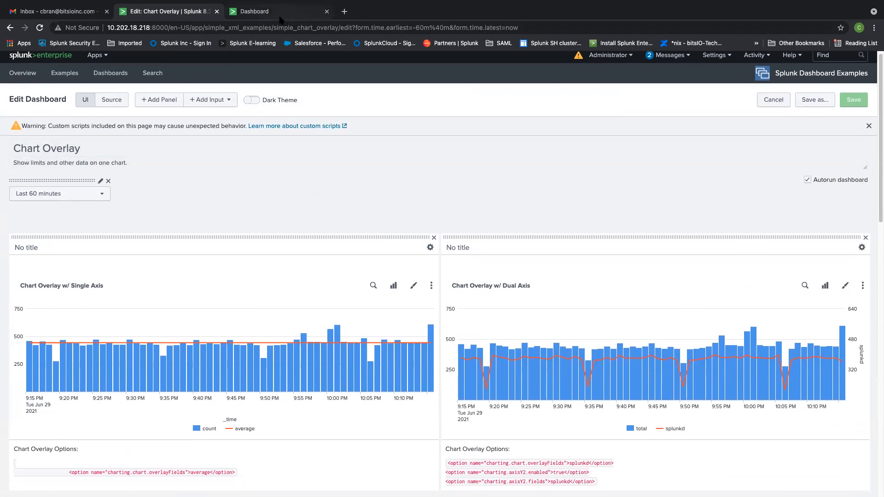
pyautogui.moveTo(83, 194); pyautogui.dragTo(15, 174)
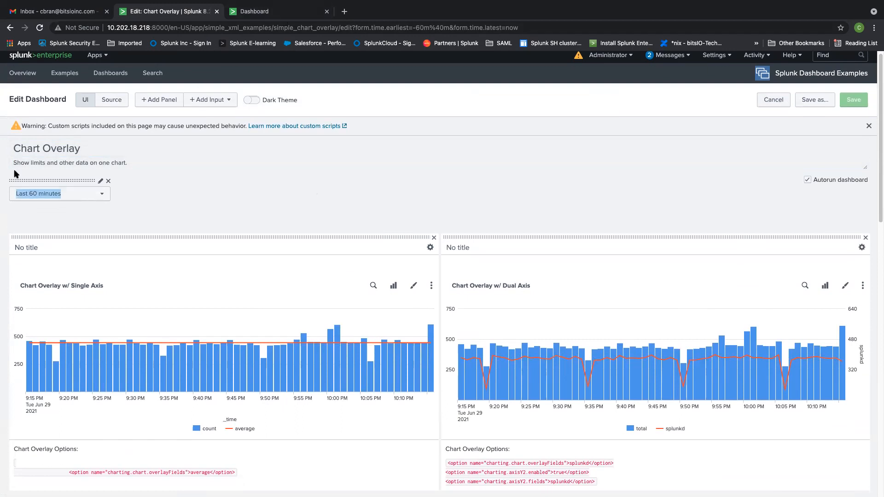
pyautogui.click(285, 11)
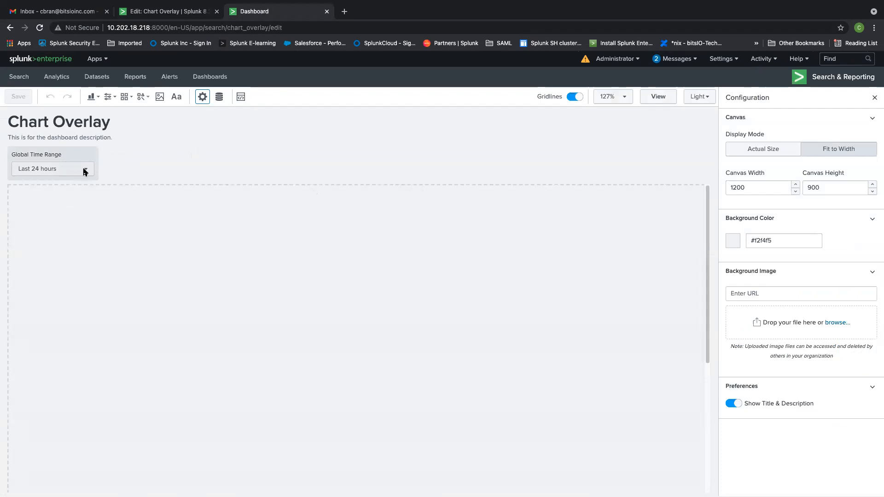
# Auto-format and copy the whole search string of the example's Chart Overlay w/ Single Axis panel, leaving the search unapplied.
pyautogui.click(183, 17)
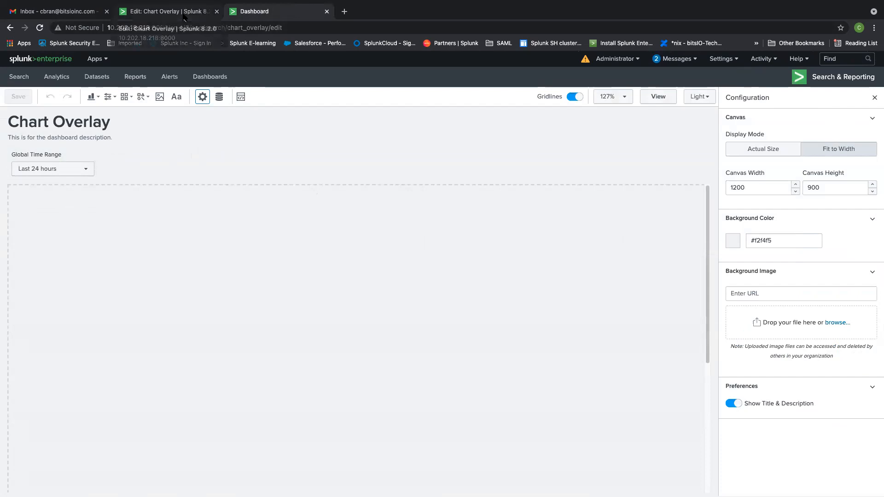
pyautogui.scroll(-2, 322, 178)
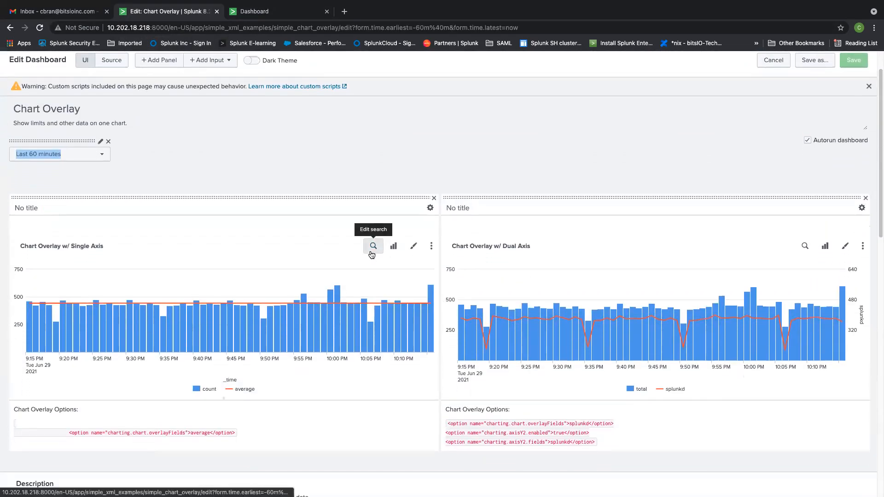
pyautogui.click(373, 247)
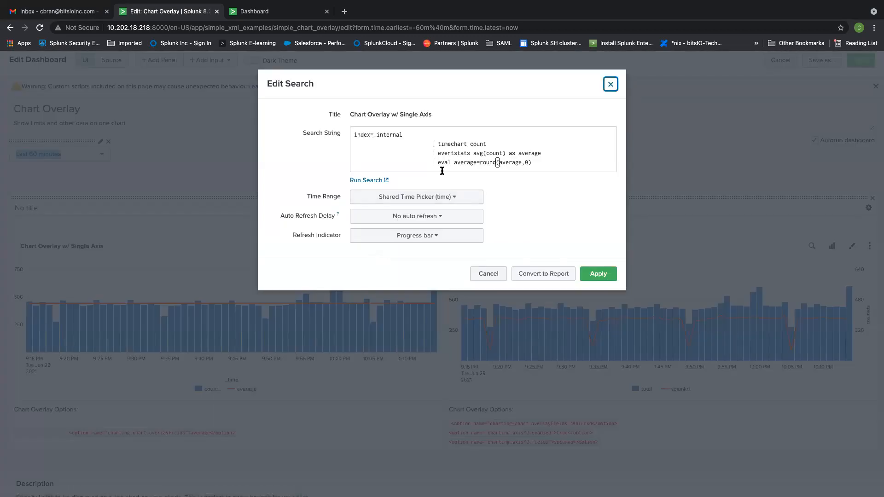
pyautogui.click(453, 137)
pyautogui.press('super+backslash')
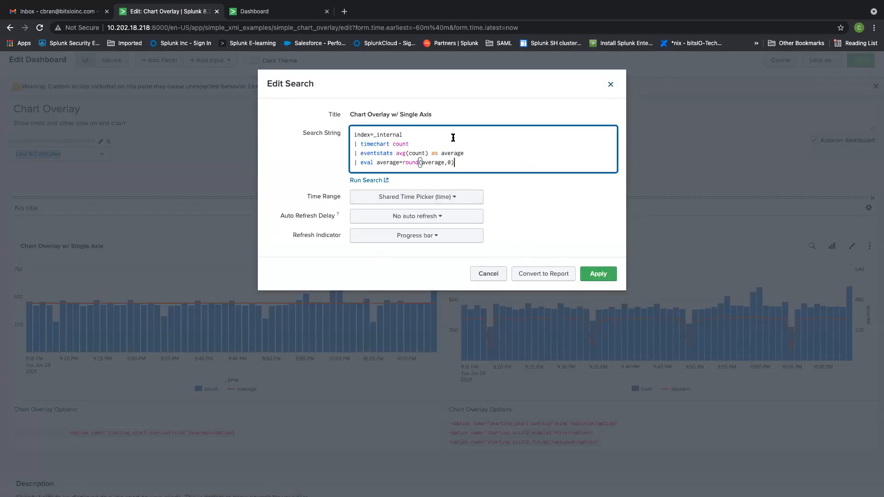
pyautogui.press('super+a')
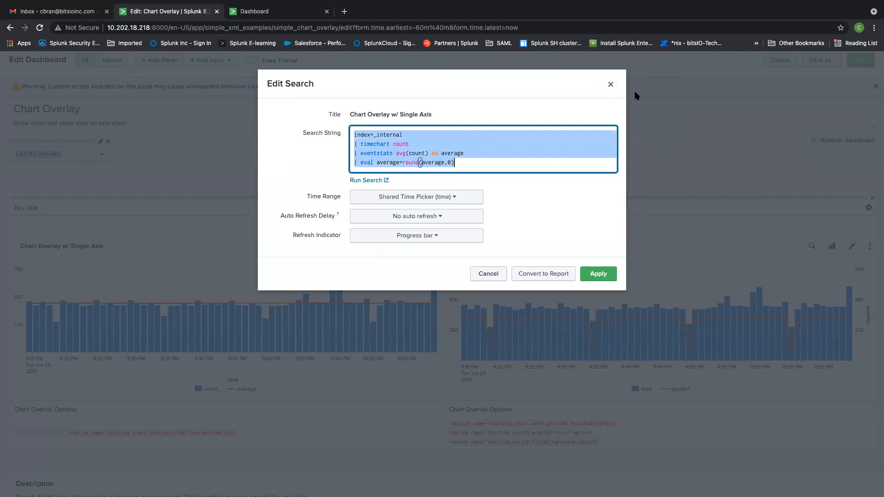
pyautogui.click(610, 85)
# Preview the new Chart Overlay dashboard in view mode and return to editing it.
pyautogui.click(270, 10)
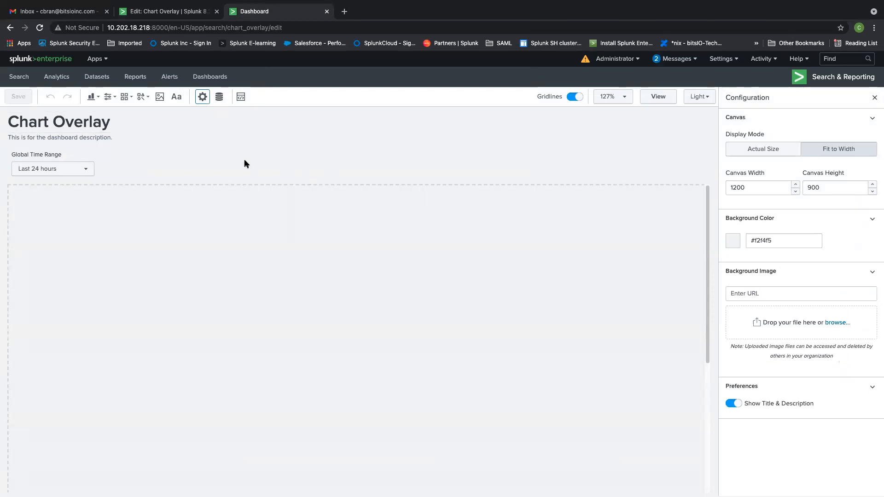
pyautogui.click(874, 98)
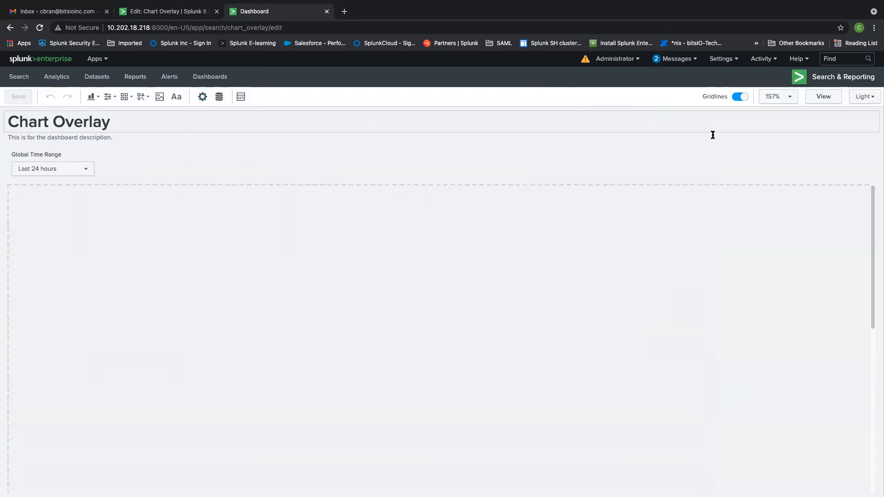
pyautogui.click(825, 98)
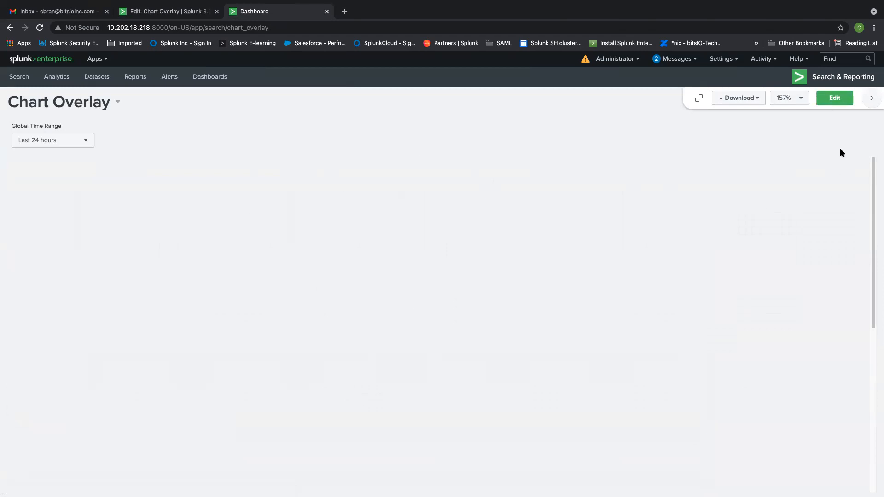
pyautogui.click(840, 100)
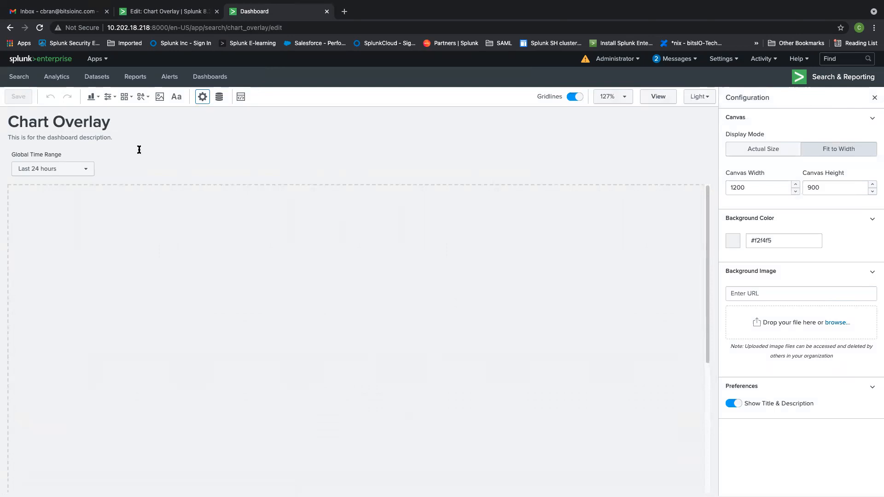
# Review the new dashboard's visualization types and compare its available input types with those of the classic example dashboard.
pyautogui.click(94, 98)
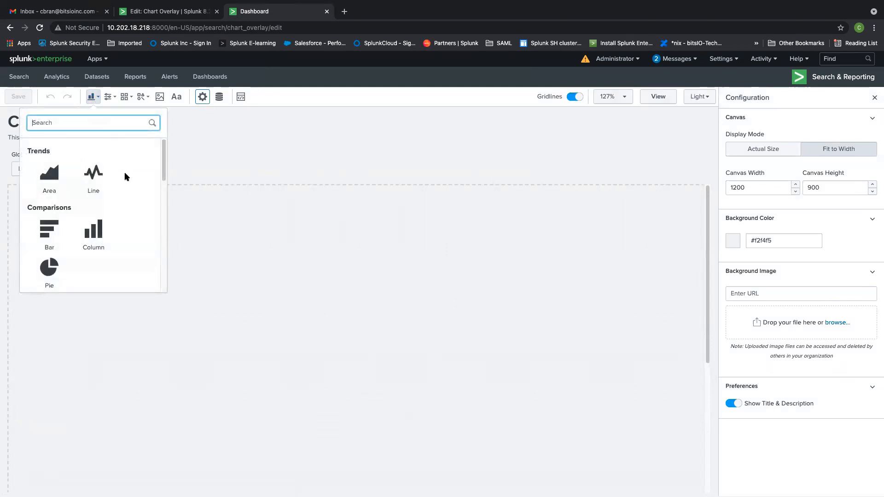
pyautogui.scroll(-5, 117, 179)
pyautogui.scroll(-5, 118, 181)
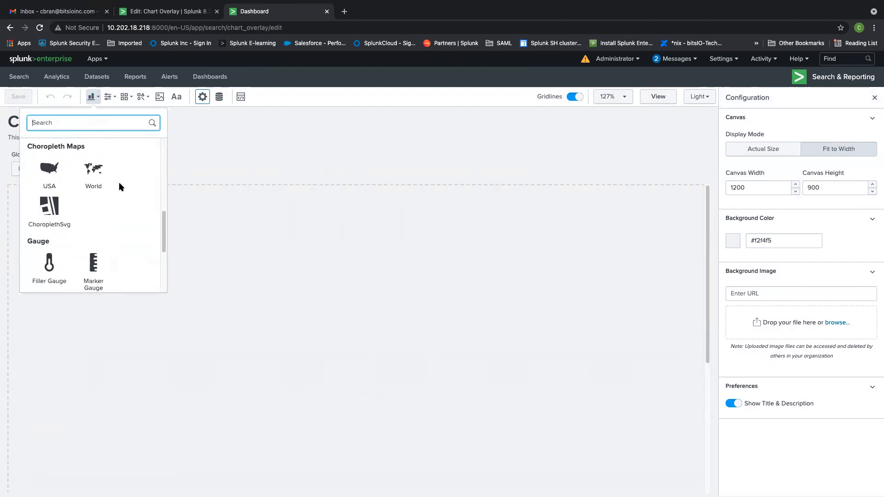
pyautogui.click(214, 144)
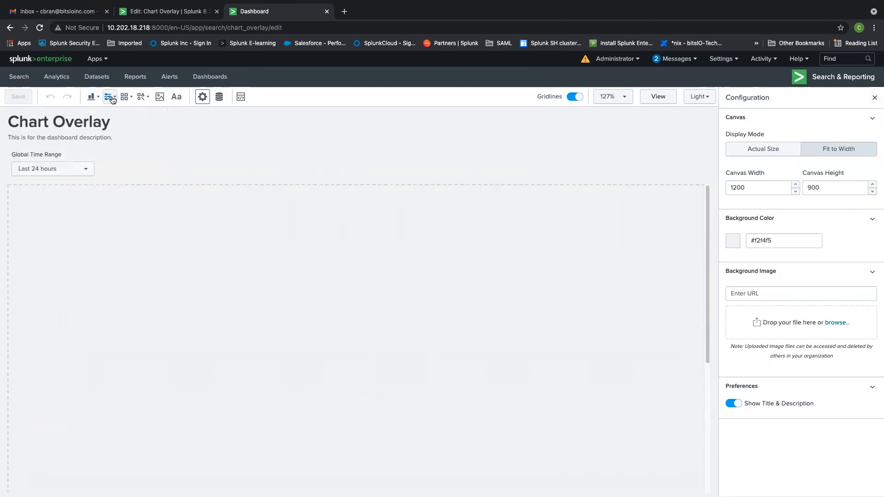
pyautogui.click(110, 97)
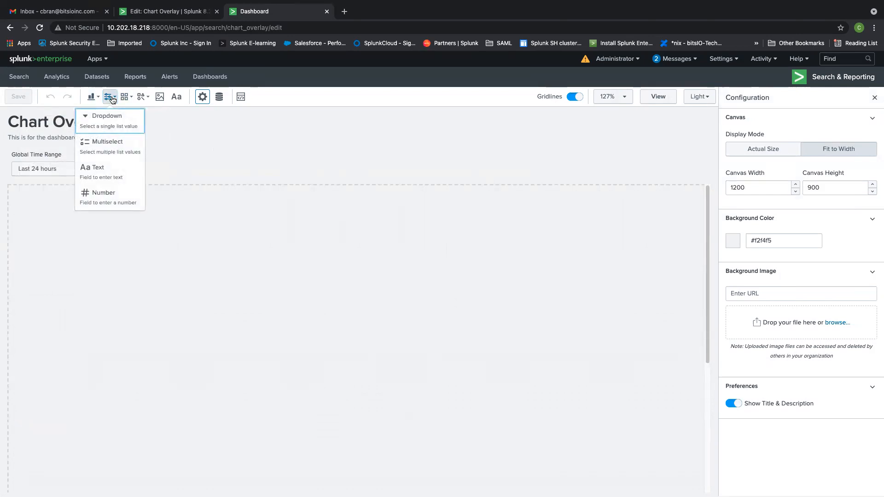
pyautogui.click(169, 13)
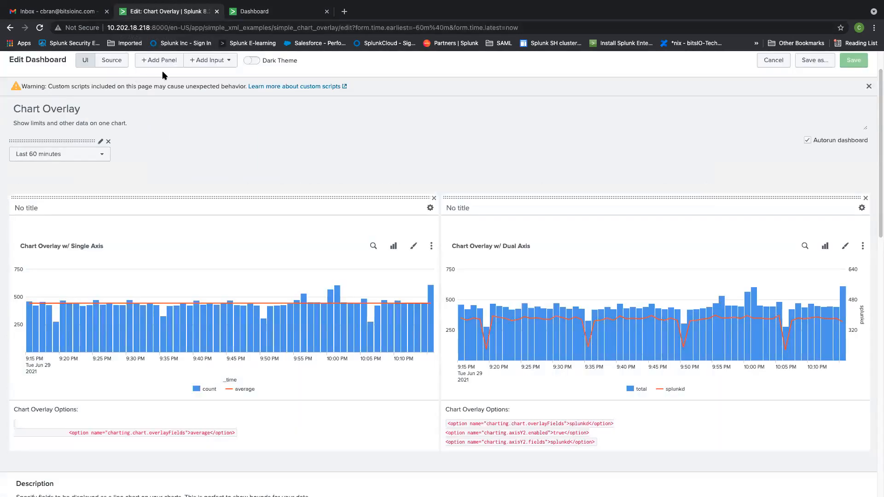
pyautogui.click(210, 61)
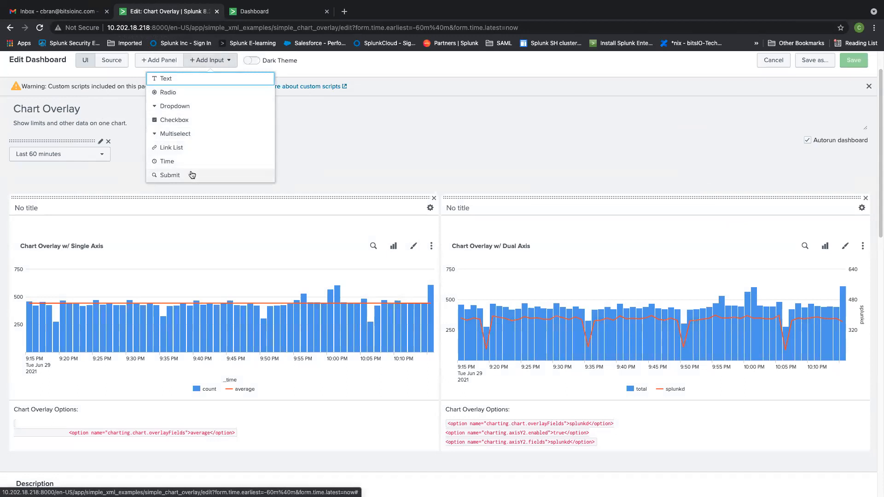
pyautogui.click(269, 12)
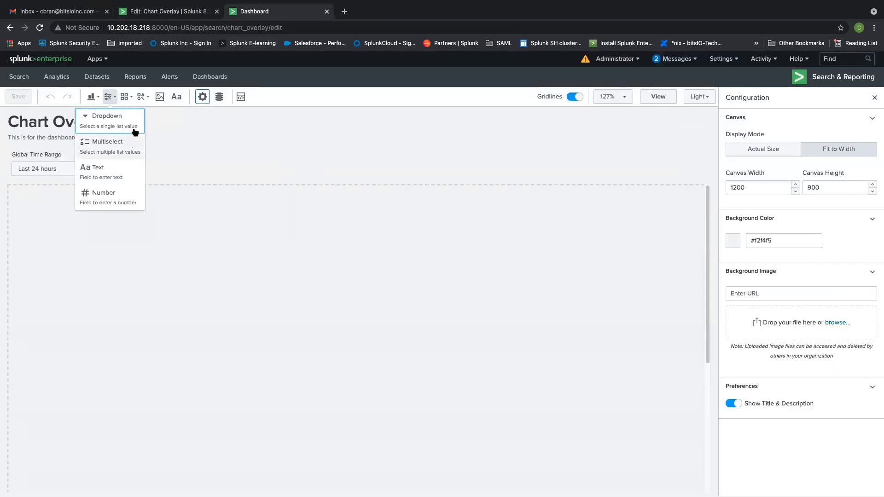
# Try out a library icon on the canvas, enlarging it to 350 by 260, and delete it.
pyautogui.click(189, 160)
pyautogui.click(126, 99)
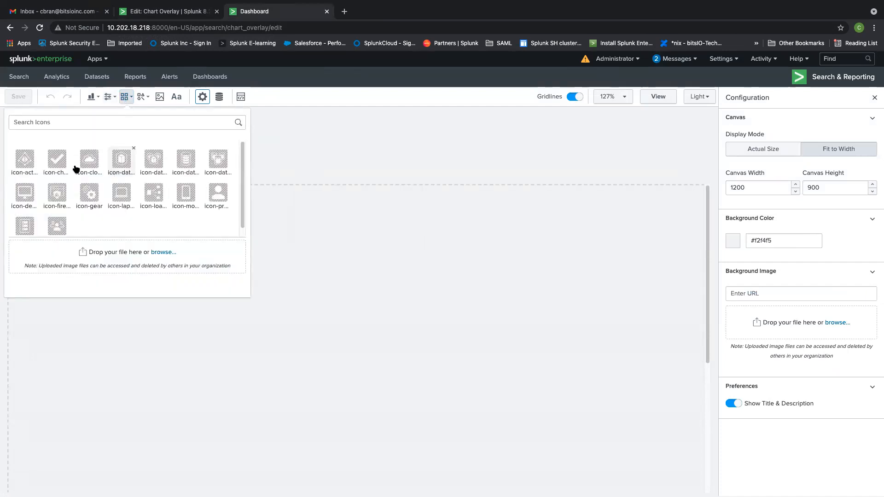
pyautogui.click(25, 159)
pyautogui.moveTo(197, 270); pyautogui.dragTo(380, 252)
pyautogui.moveTo(416, 353); pyautogui.dragTo(343, 284)
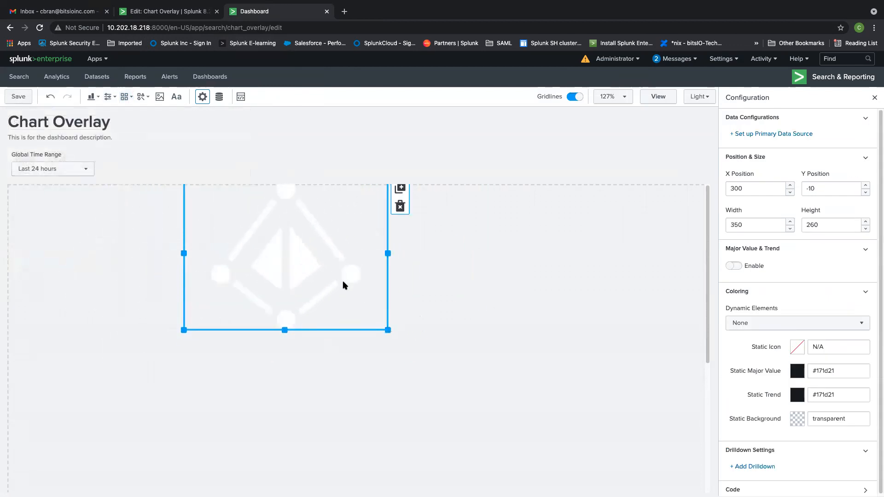
pyautogui.press('Delete')
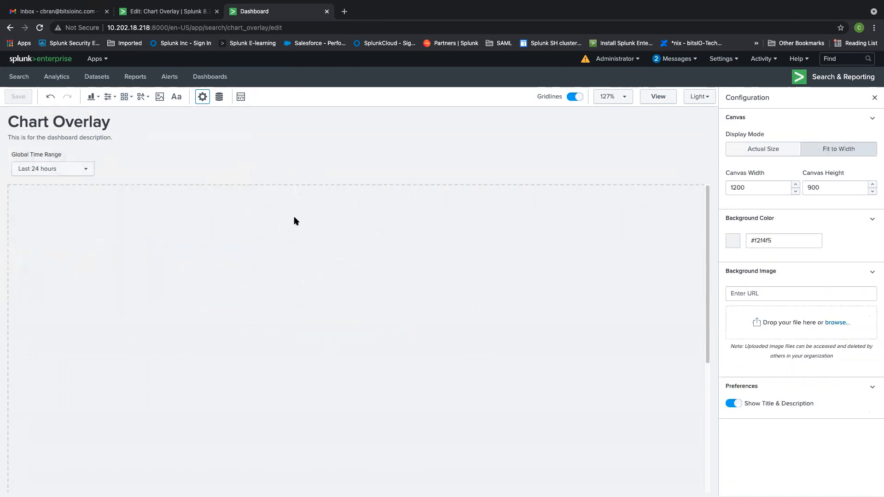
# Place an image placeholder in the canvas's upper-left corner and a 280 by 240 ellipse beside it at X 150, Y 0.
pyautogui.click(143, 99)
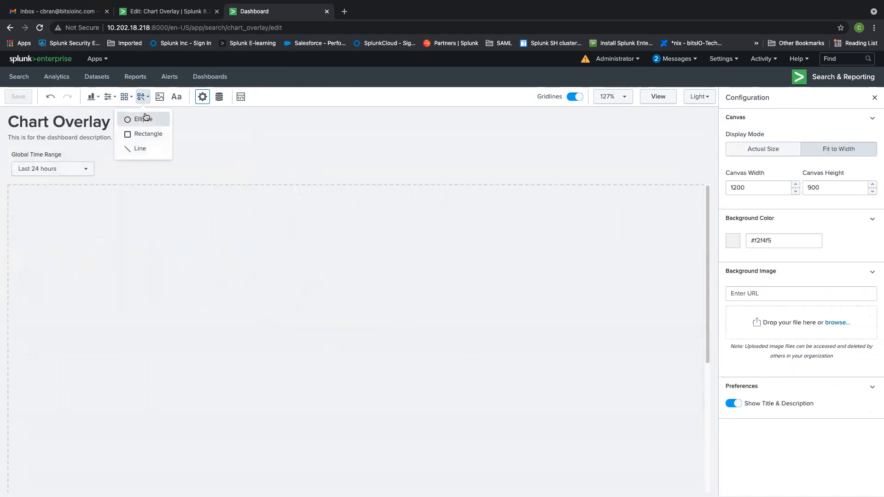
pyautogui.click(153, 138)
pyautogui.moveTo(152, 138); pyautogui.dragTo(152, 150)
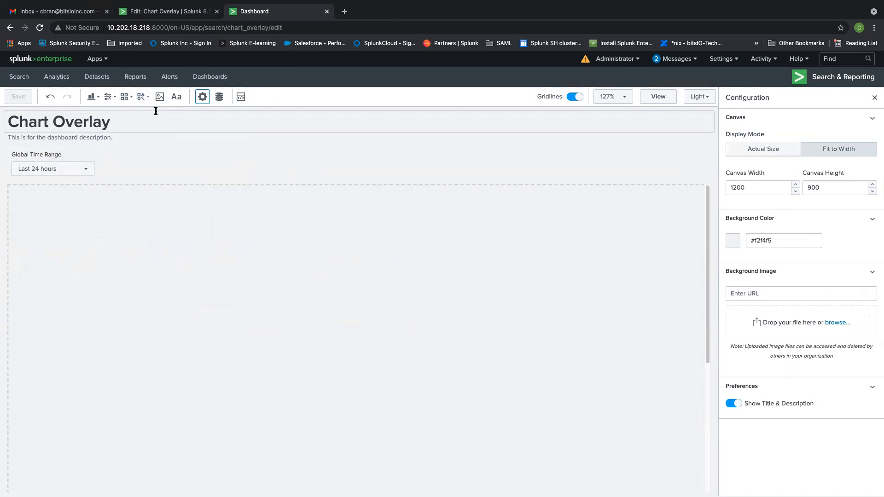
pyautogui.click(160, 96)
pyautogui.click(143, 97)
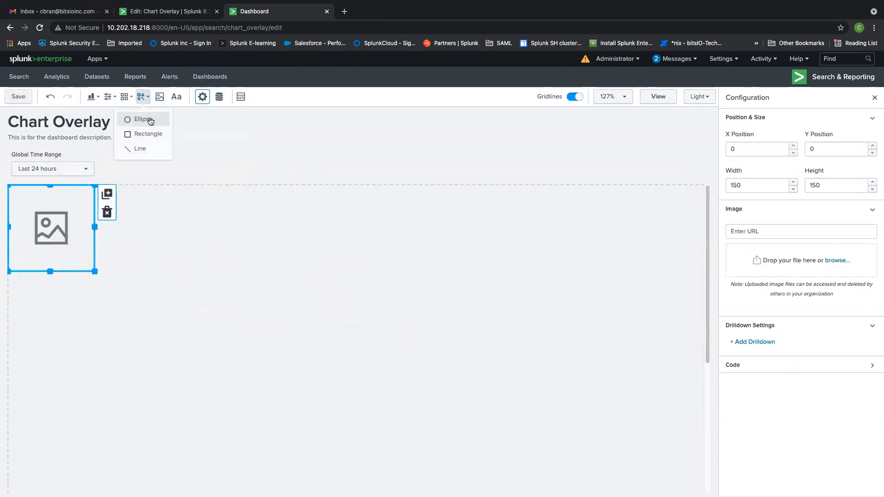
pyautogui.click(151, 120)
pyautogui.moveTo(270, 237); pyautogui.dragTo(416, 358)
pyautogui.click(160, 244)
pyautogui.moveTo(276, 319)
pyautogui.mouseDown()
pyautogui.moveTo(361, 437)
pyautogui.moveTo(300, 408)
pyautogui.moveTo(295, 372)
pyautogui.moveTo(259, 325)
pyautogui.mouseUp()
pyautogui.click(83, 230)
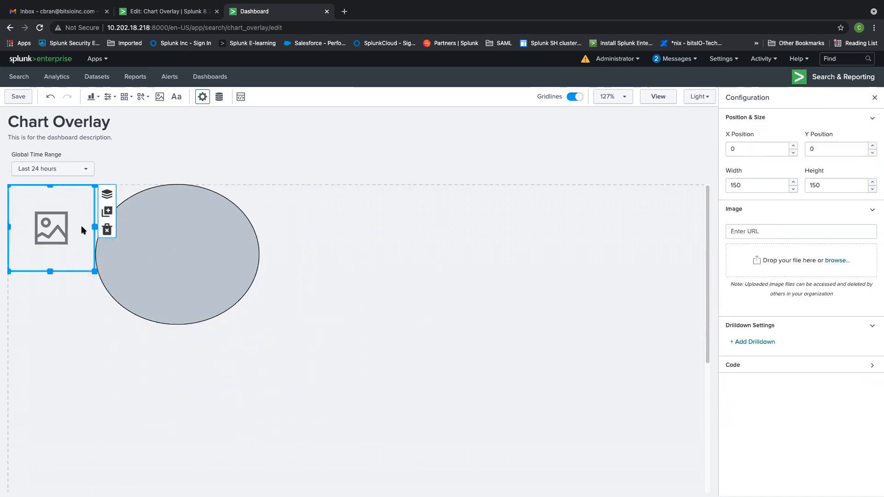
pyautogui.click(232, 291)
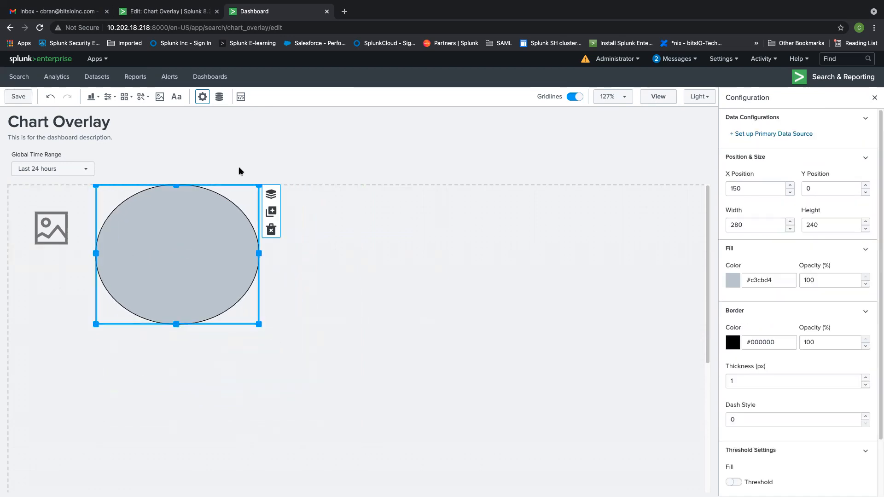
# Delete the trial ellipse and the image placeholder from the new dashboard after a glance at the example dashboard.
pyautogui.moveTo(548, 195); pyautogui.dragTo(588, 150)
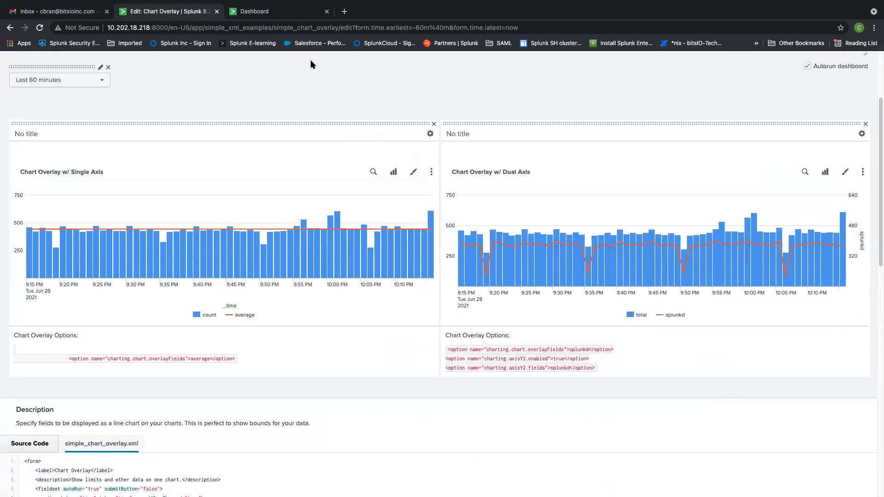
pyautogui.click(272, 11)
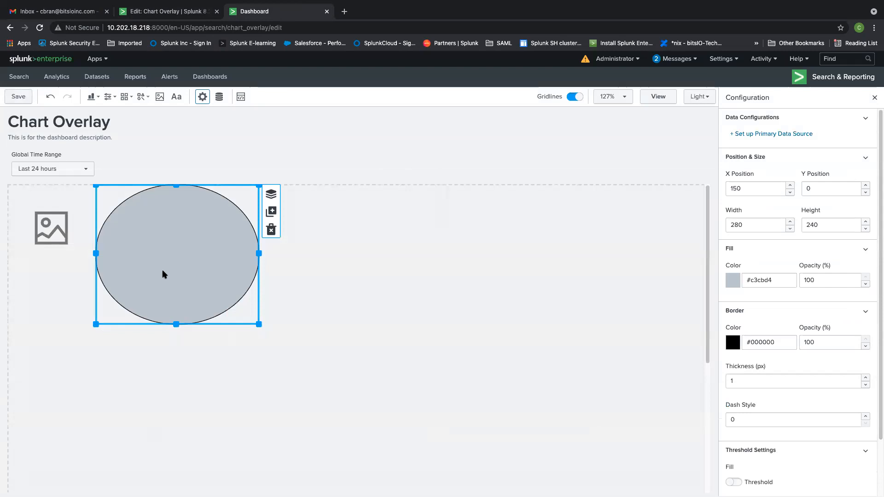
pyautogui.press('Delete')
pyautogui.click(72, 213)
pyautogui.press('Delete')
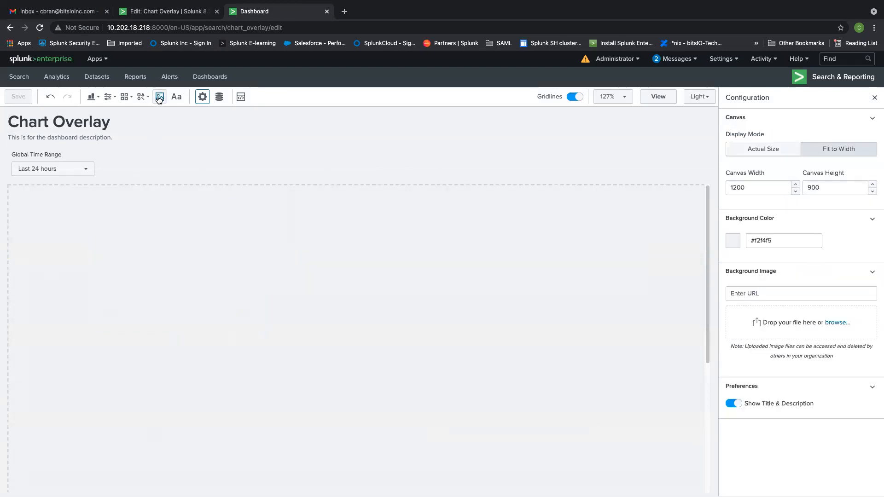
# Add an image placeholder to check its URL and file upload options, and delete it.
pyautogui.click(159, 97)
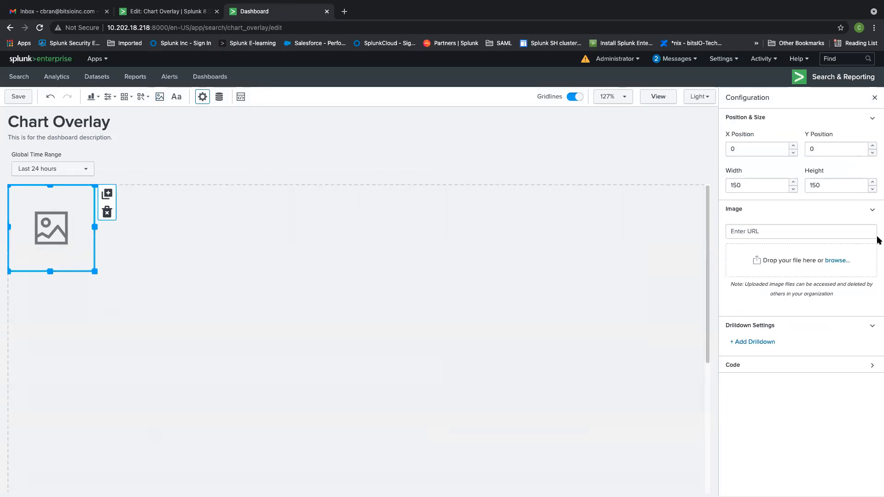
pyautogui.click(778, 233)
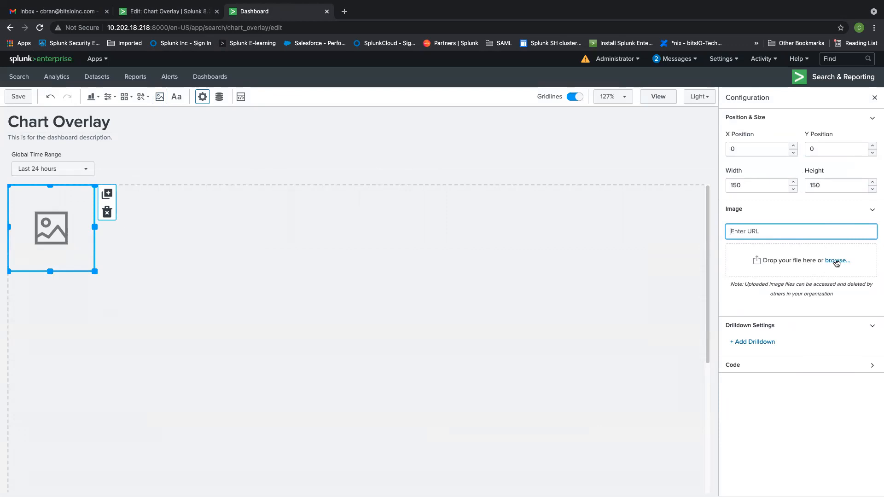
pyautogui.click(61, 238)
pyautogui.press('Delete')
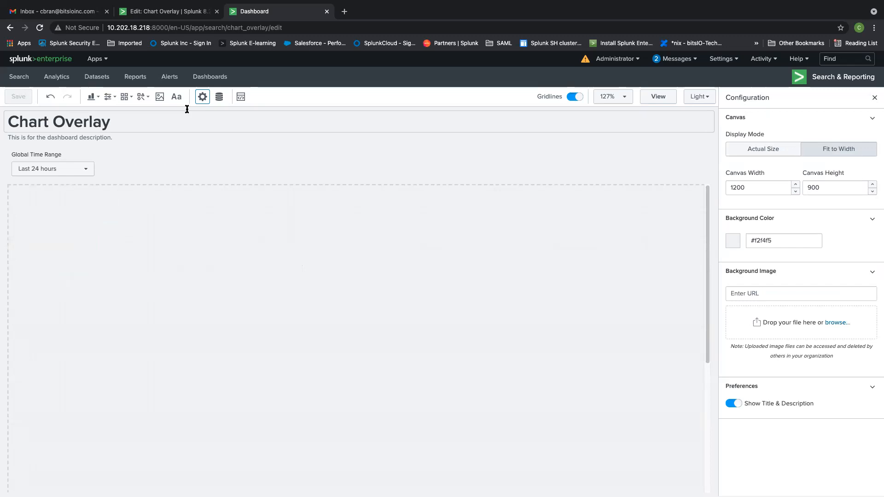
# Try out a text box on the canvas with some sample characters, and delete it.
pyautogui.click(176, 97)
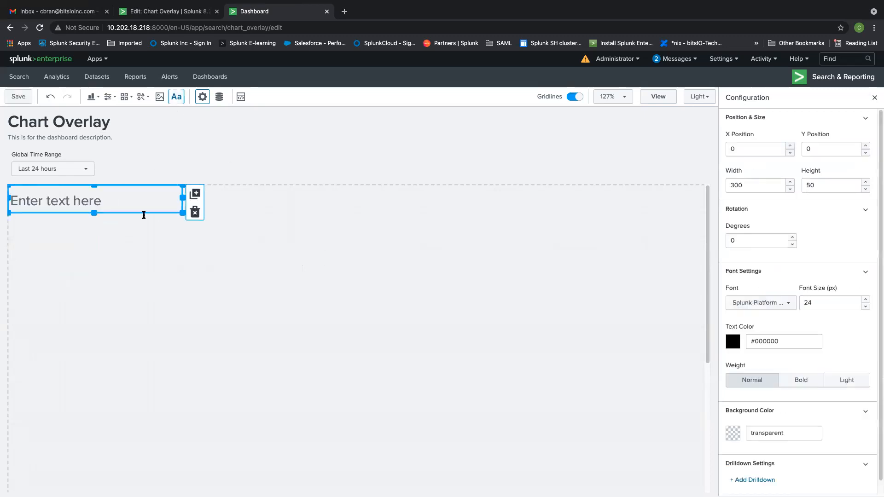
pyautogui.write('ajsdkjas')
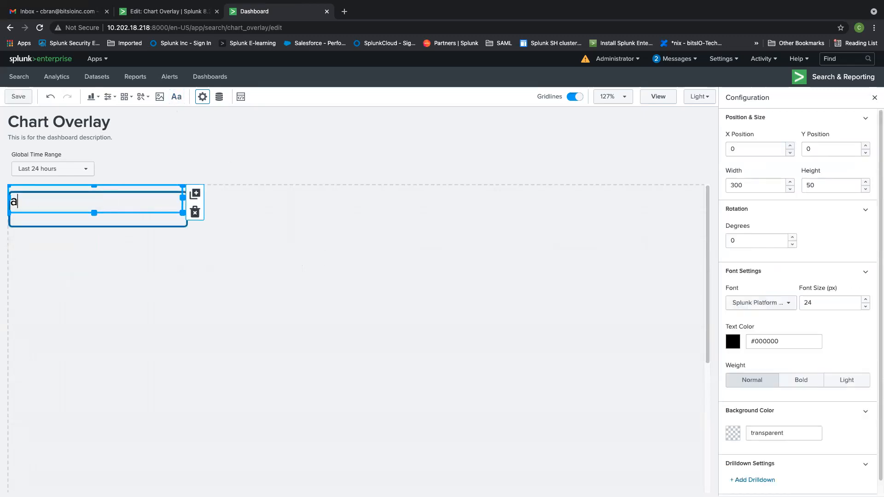
pyautogui.press('BackSpace')
pyautogui.press('BackSpace')
pyautogui.press('BackSpace')
pyautogui.press('BackSpace')
pyautogui.press('BackSpace')
pyautogui.press('BackSpace')
pyautogui.press('BackSpace')
pyautogui.press('BackSpace')
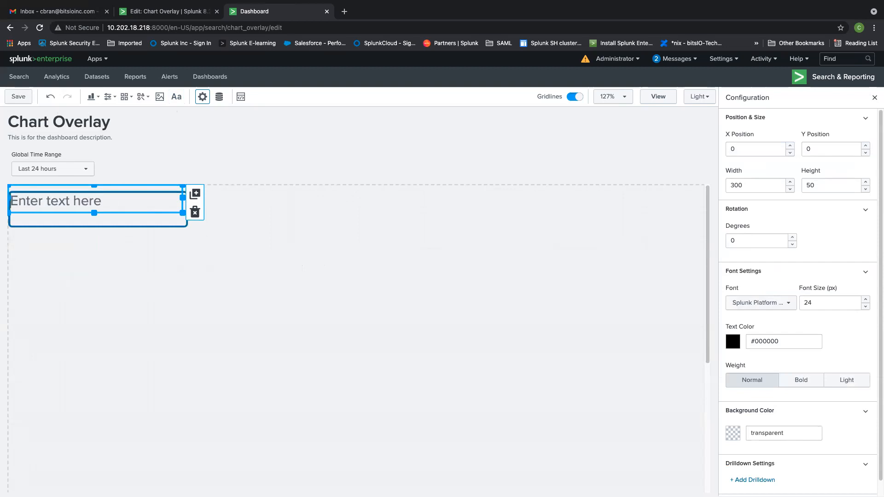
pyautogui.click(253, 259)
pyautogui.click(130, 206)
pyautogui.click(195, 213)
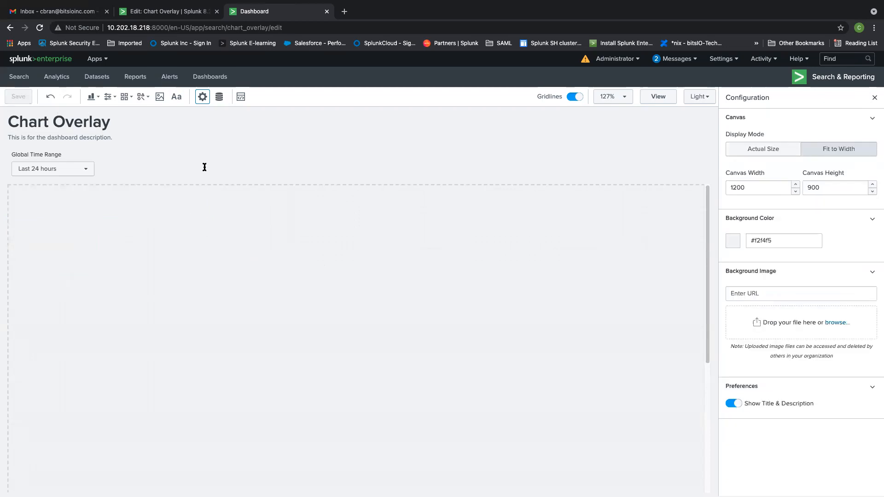
# Hide and restore the dashboard's configuration options and review its data source overview.
pyautogui.click(204, 100)
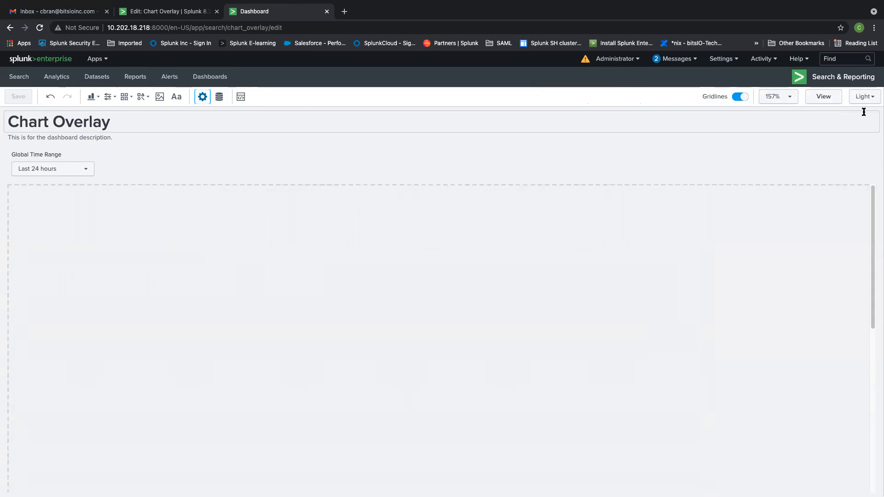
pyautogui.click(202, 98)
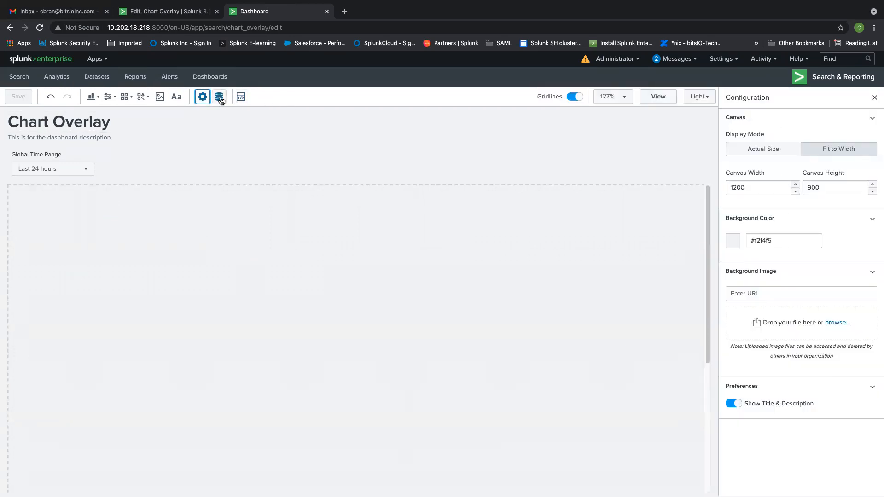
pyautogui.click(220, 98)
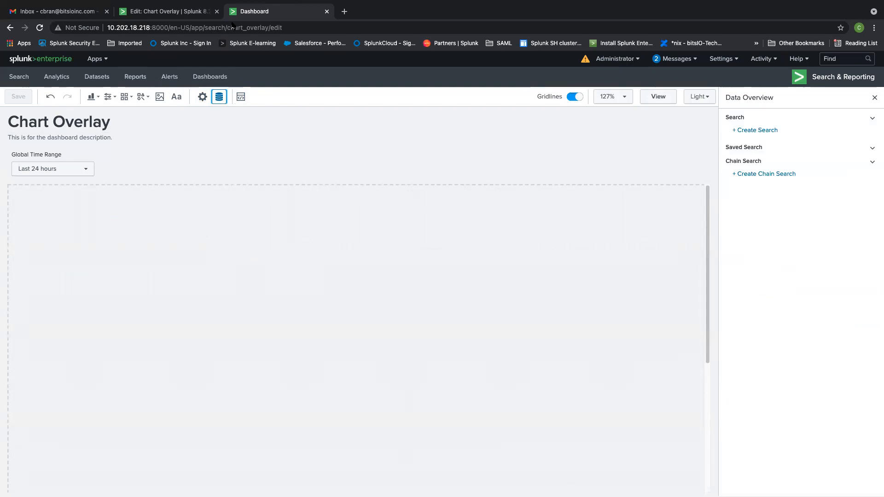
# Review the new panel types that the classic example dashboard offers for adding a panel.
pyautogui.click(192, 13)
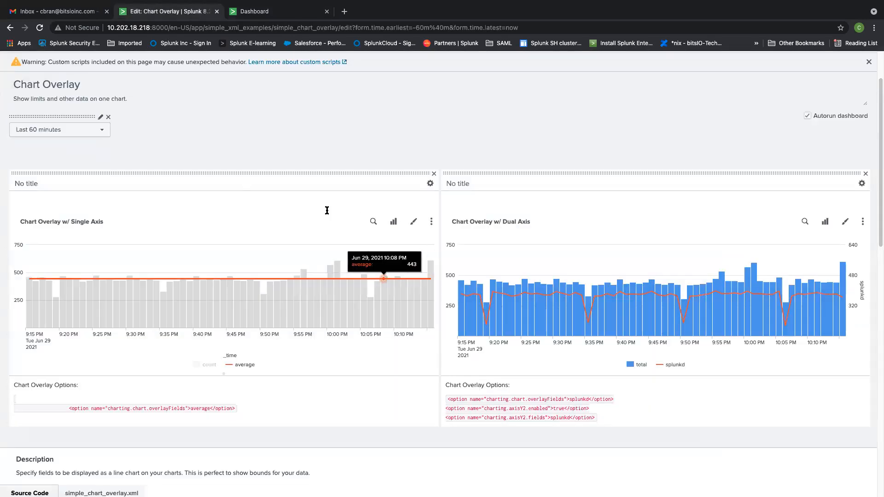
pyautogui.scroll(3, 306, 195)
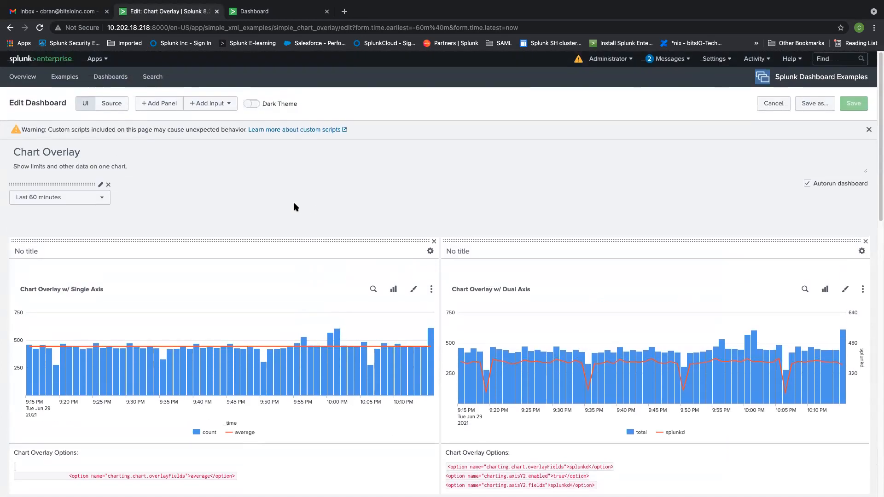
pyautogui.click(159, 103)
pyautogui.click(773, 95)
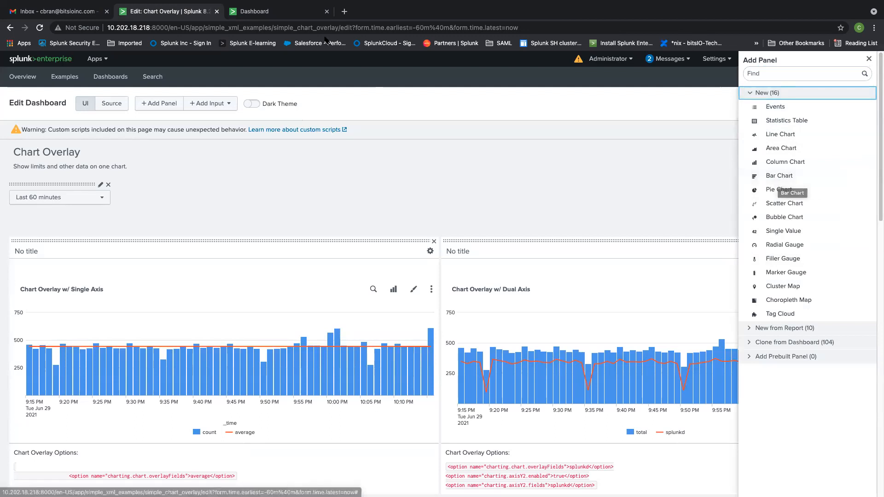
# Examine the new Chart Overlay dashboard's full JSON source code and return to its visual editor.
pyautogui.click(288, 13)
pyautogui.click(241, 98)
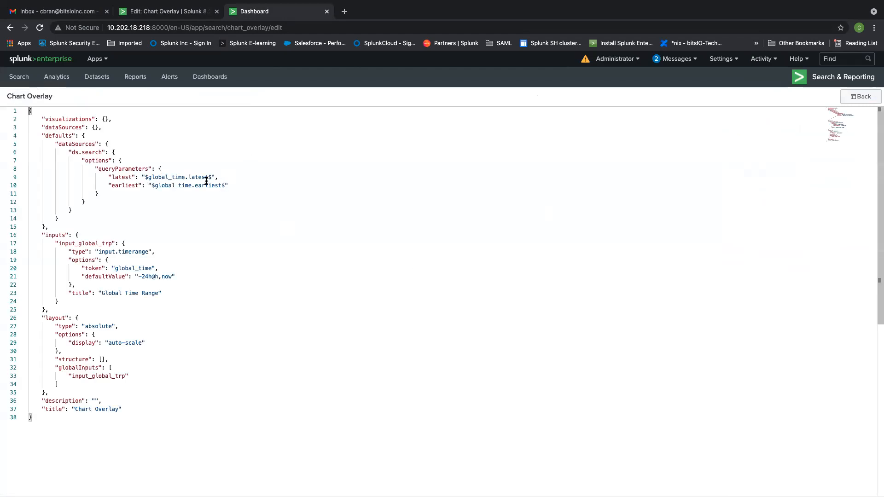
pyautogui.moveTo(31, 118); pyautogui.dragTo(223, 434)
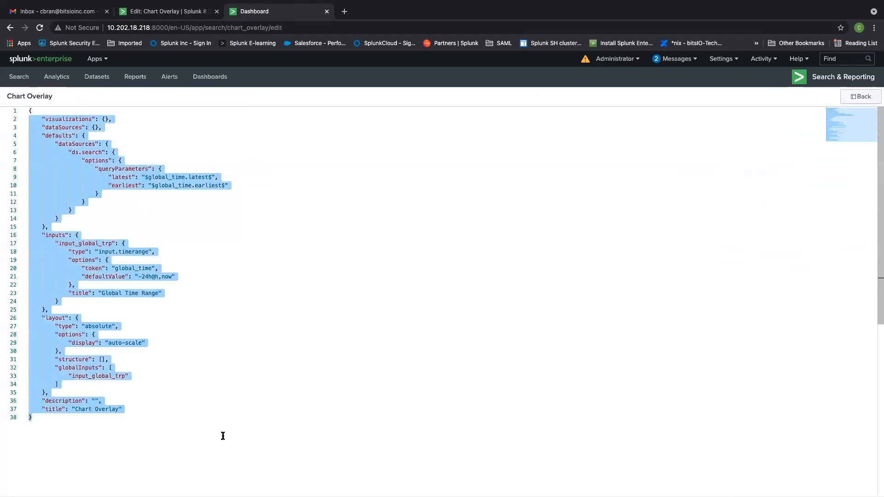
pyautogui.click(223, 434)
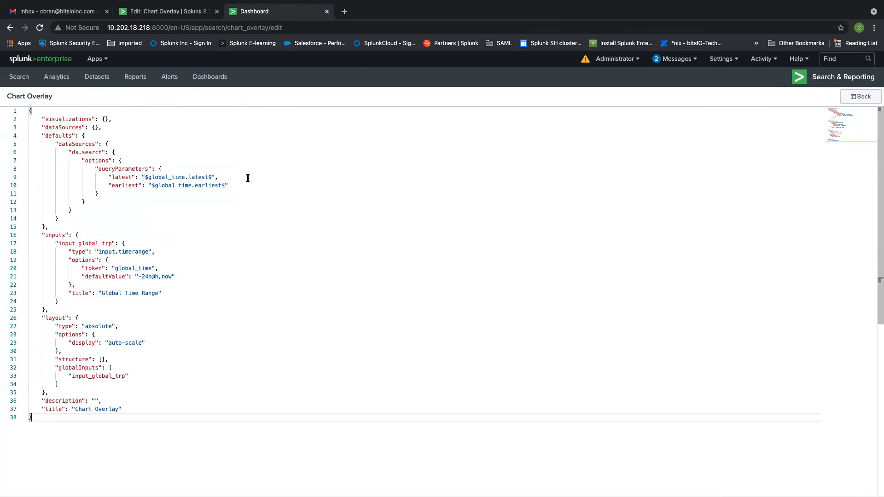
pyautogui.click(866, 102)
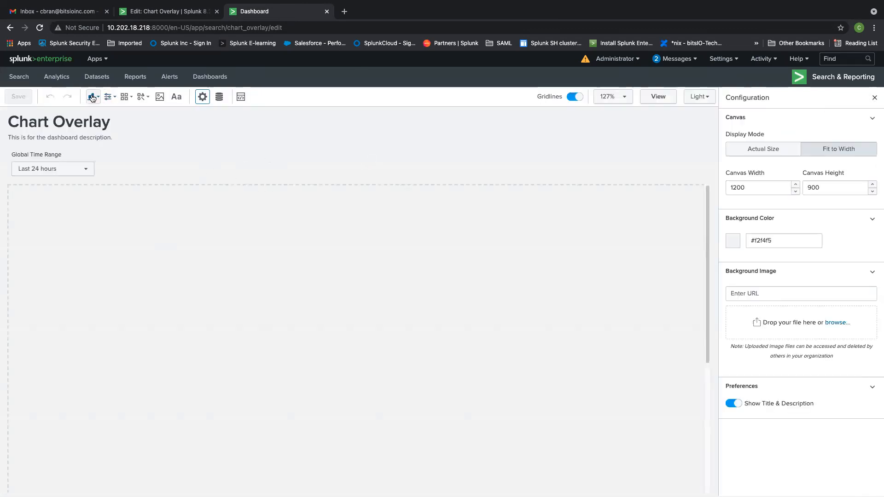
# Add a Table visualization to the canvas and widen it to about three quarters of the canvas width.
pyautogui.click(97, 99)
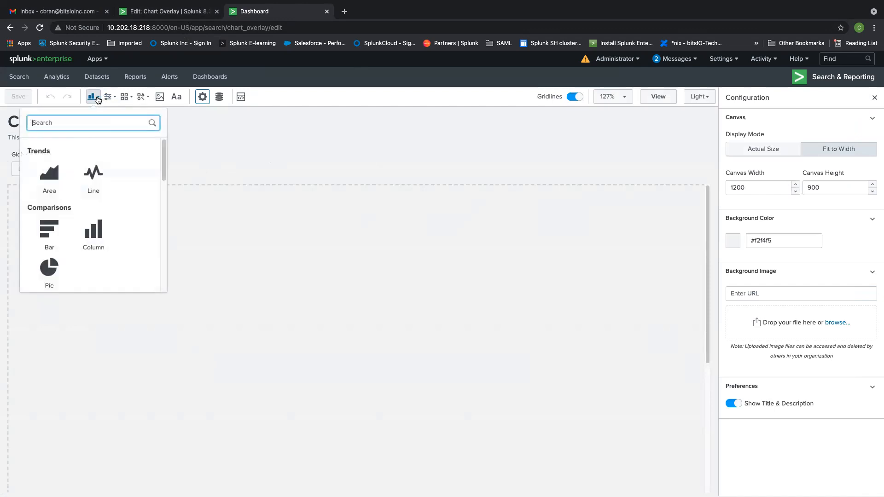
pyautogui.scroll(-5, 92, 217)
pyautogui.click(186, 13)
pyautogui.click(251, 18)
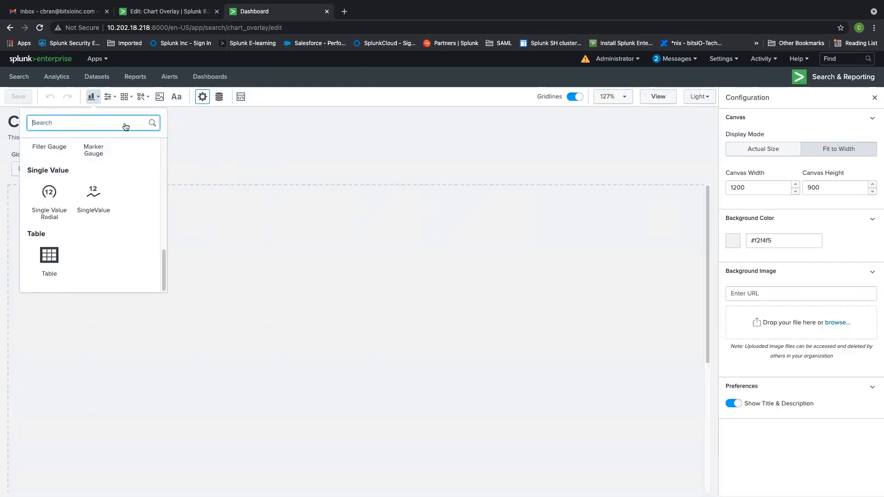
pyautogui.click(48, 263)
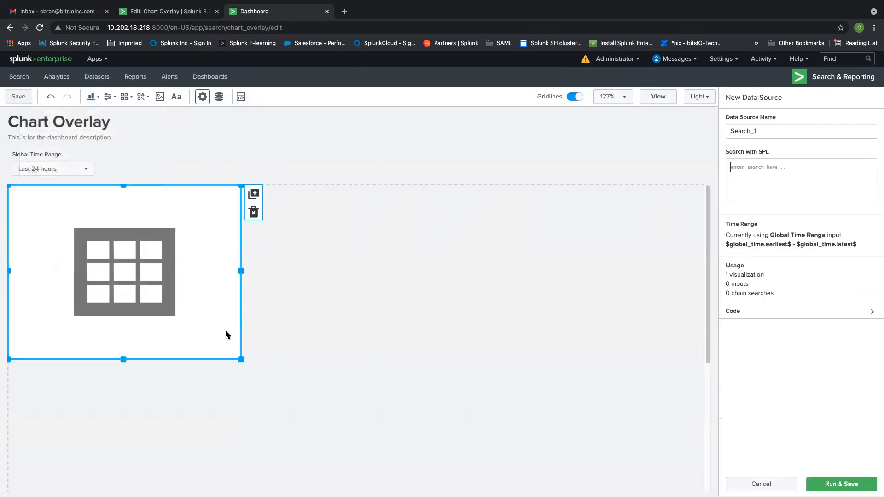
pyautogui.moveTo(241, 359); pyautogui.dragTo(534, 377)
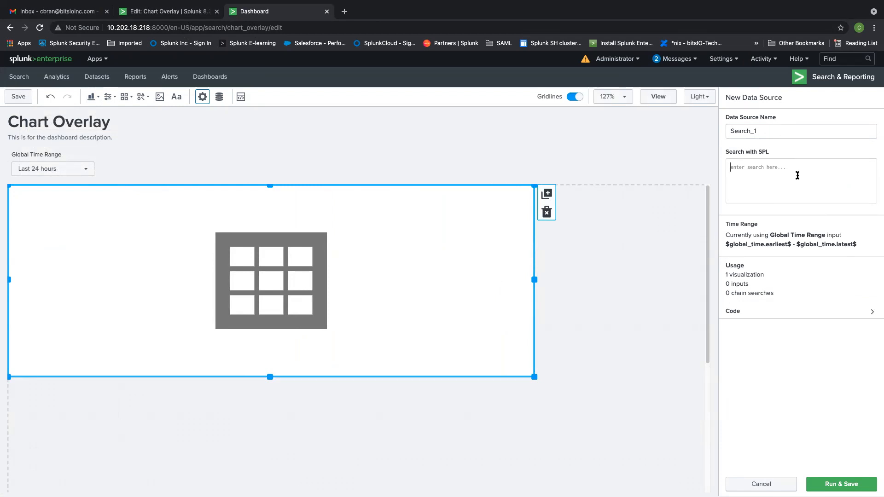
# Enter index=_internal | timechart count | eventstats avg(count) as average | eval average=round(average,0) as the table's search and name the data source searc_chart_overlay.
pyautogui.write('index=_internal | timechart count | eventstats avg(count) as average | eval average=round(average,0)')
pyautogui.doubleClick(724, 132)
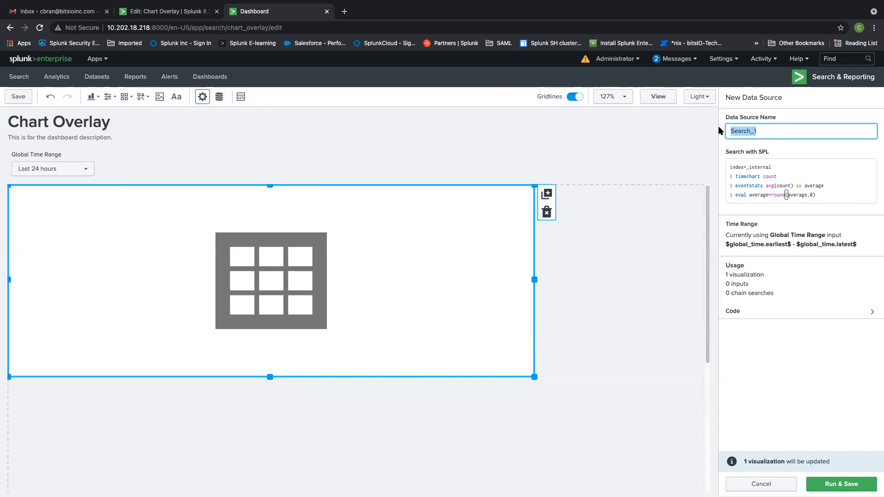
pyautogui.write('searc_char_overlauy')
pyautogui.press('BackSpace')
pyautogui.press('BackSpace')
pyautogui.write('y')
pyautogui.click(769, 131)
pyautogui.write('t')
pyautogui.click(808, 168)
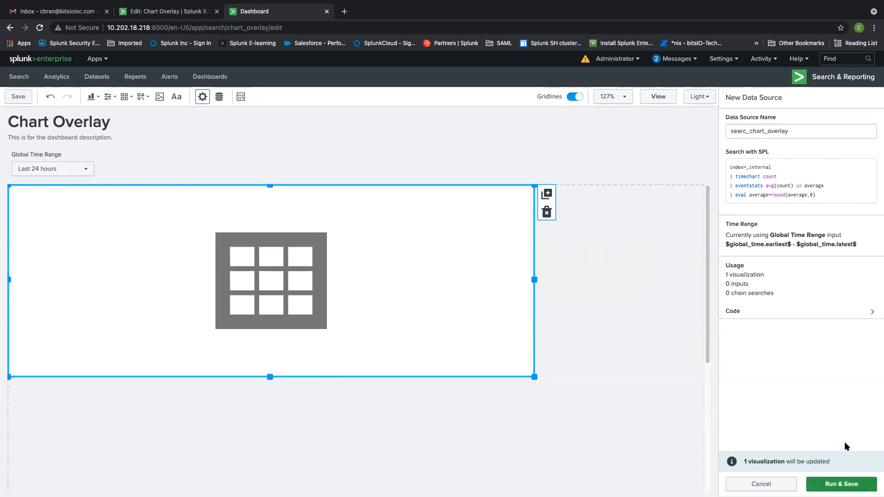
pyautogui.click(790, 315)
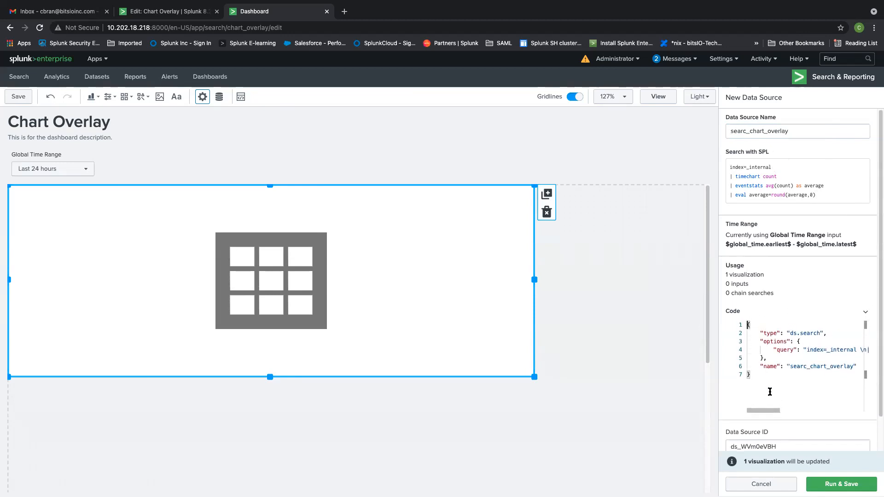
# Correct the data source name to search_chart_overlay and run and save the table's search.
pyautogui.moveTo(766, 414)
pyautogui.mouseDown()
pyautogui.moveTo(792, 414)
pyautogui.moveTo(766, 413)
pyautogui.mouseUp()
pyautogui.moveTo(766, 333); pyautogui.dragTo(771, 410)
pyautogui.click(748, 133)
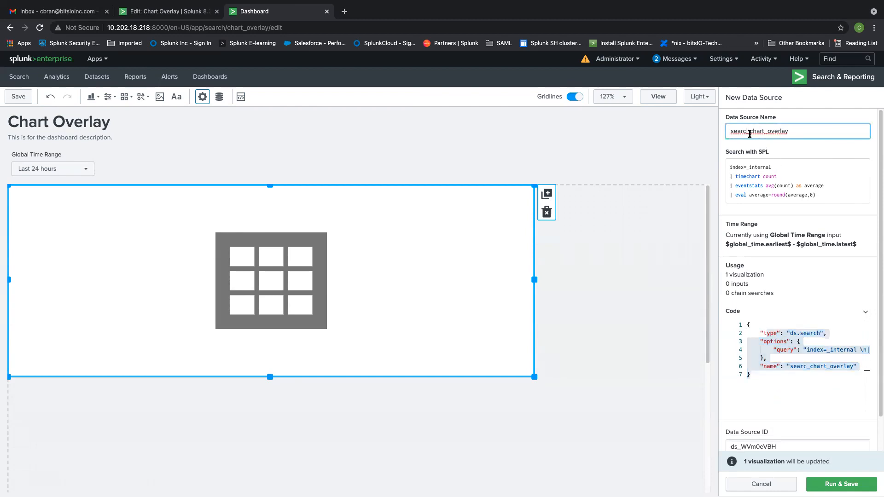
pyautogui.write('h')
pyautogui.click(799, 144)
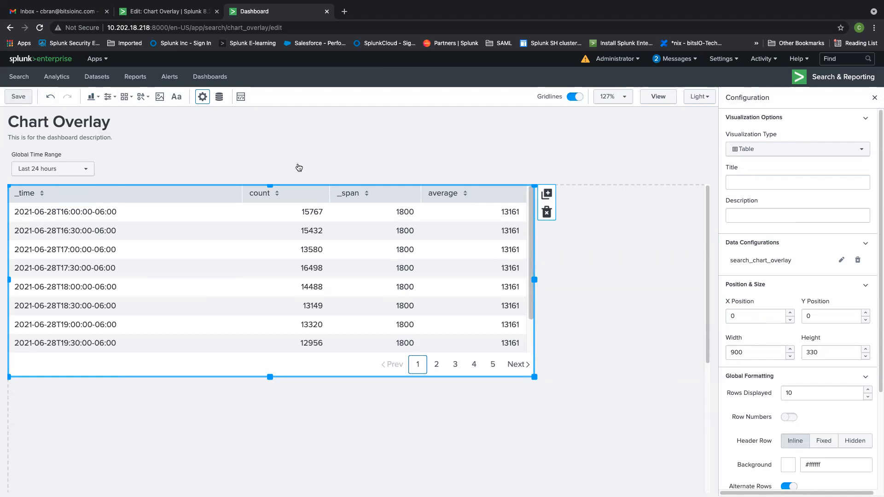
# Look over the table's configuration settings, raise its X position to 6 and set it back to 0.
pyautogui.scroll(-1, 826, 201)
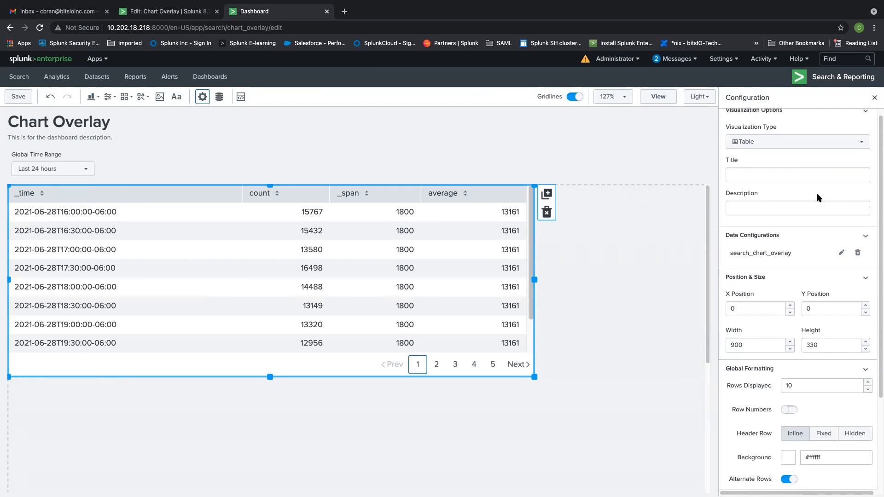
pyautogui.scroll(-1, 810, 184)
pyautogui.click(793, 170)
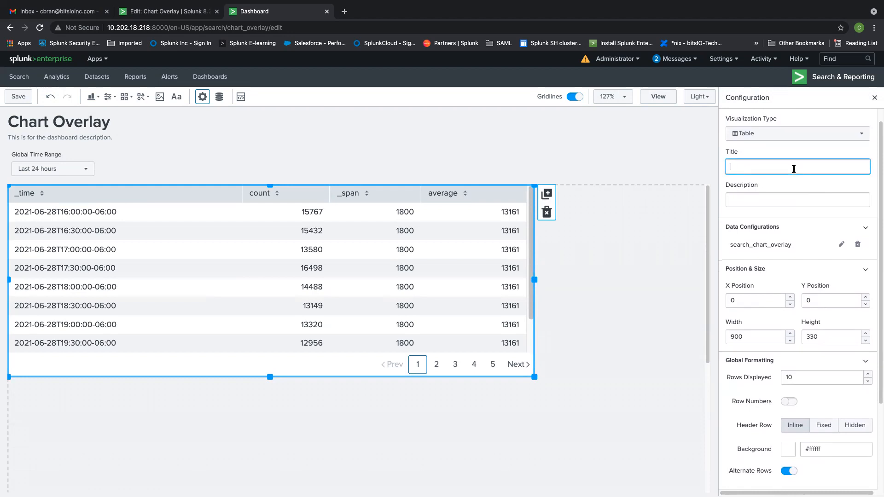
pyautogui.click(789, 199)
pyautogui.scroll(-3, 786, 200)
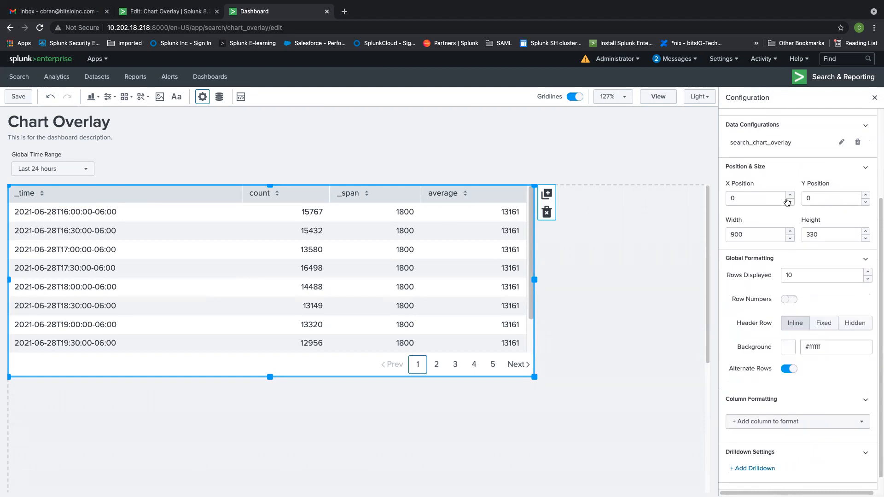
pyautogui.click(791, 186)
pyautogui.click(791, 186)
pyautogui.click(790, 186)
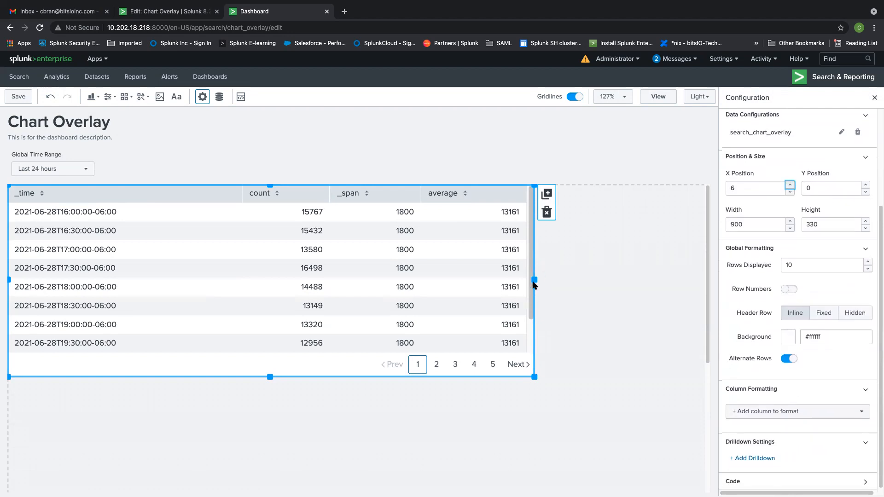
pyautogui.click(790, 192)
pyautogui.click(790, 192)
# Try an orange #f1813f background on the table and change it to black #000000.
pyautogui.click(790, 341)
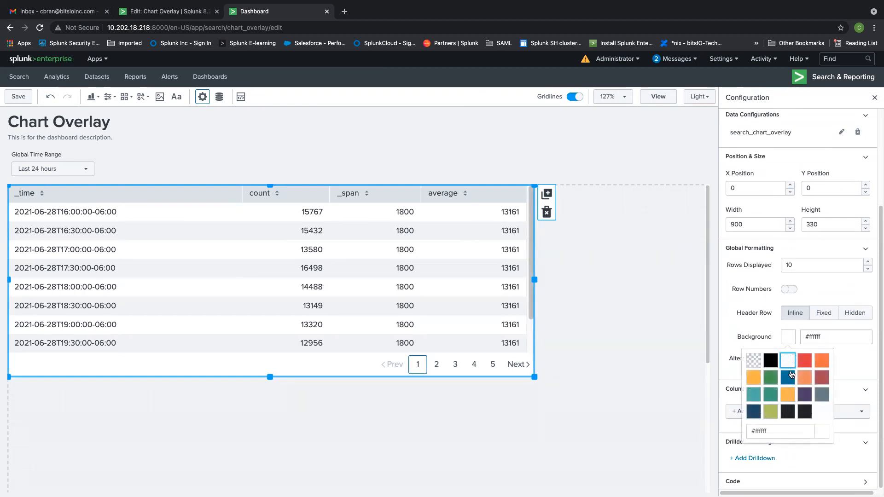
pyautogui.click(822, 362)
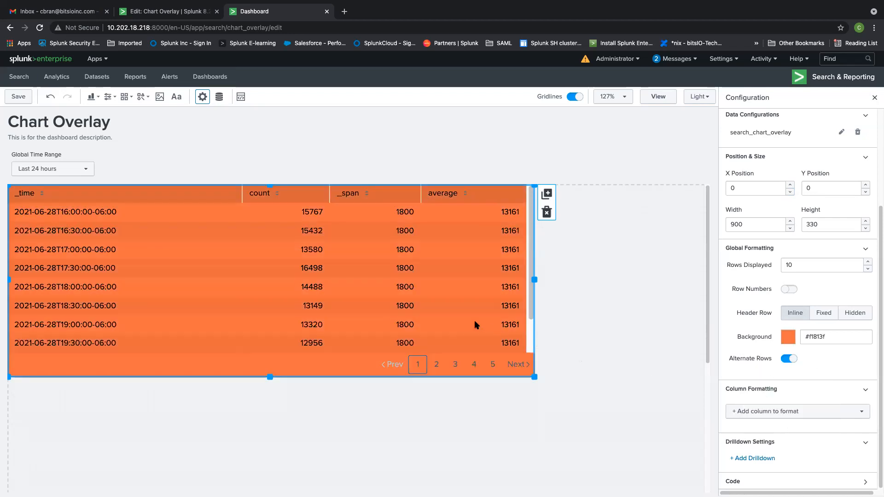
pyautogui.click(788, 338)
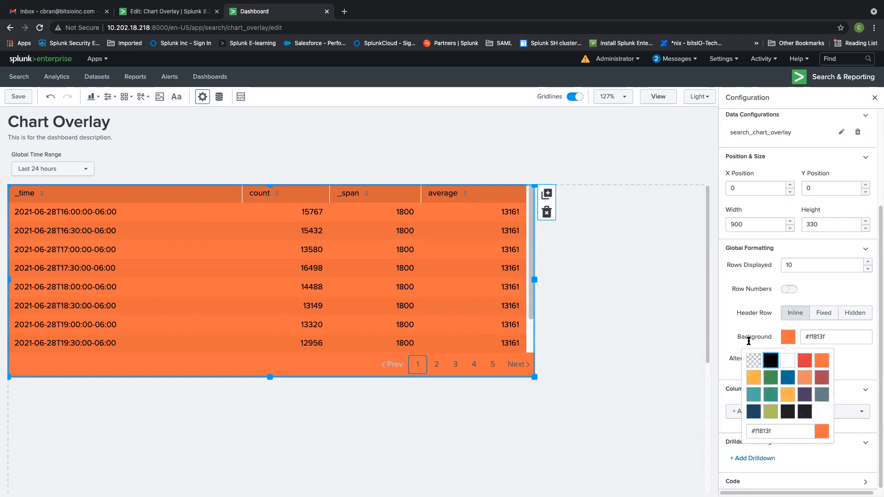
pyautogui.click(770, 360)
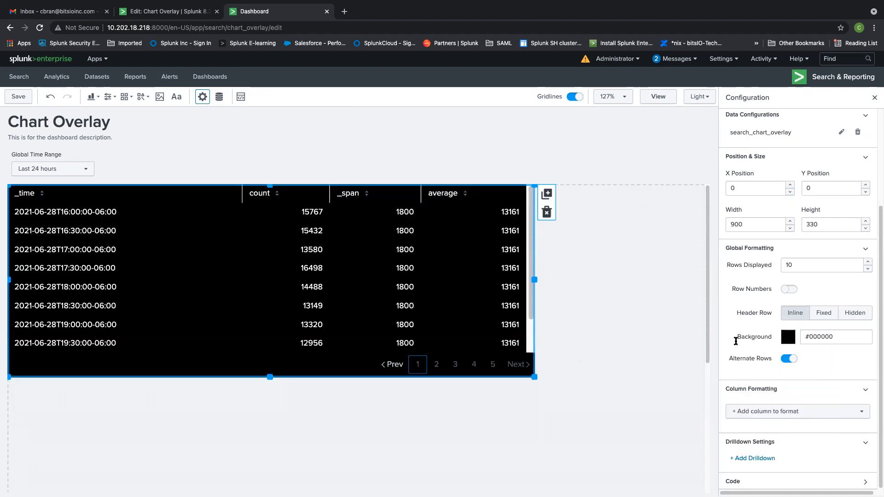
# Add the count column to the table's column formatting.
pyautogui.click(778, 415)
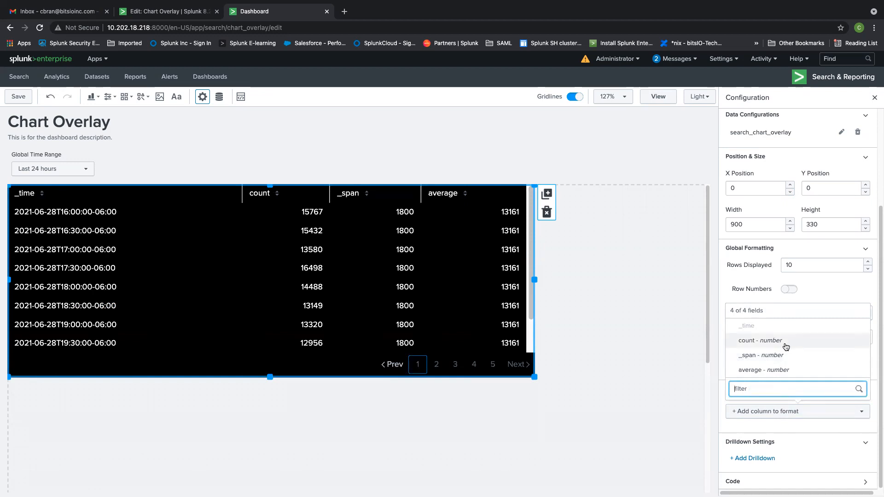
pyautogui.click(786, 346)
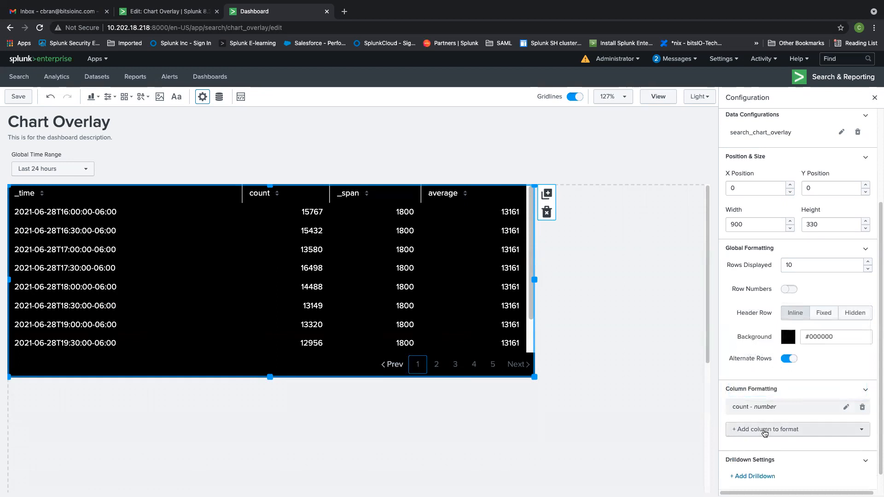
pyautogui.scroll(-1, 740, 424)
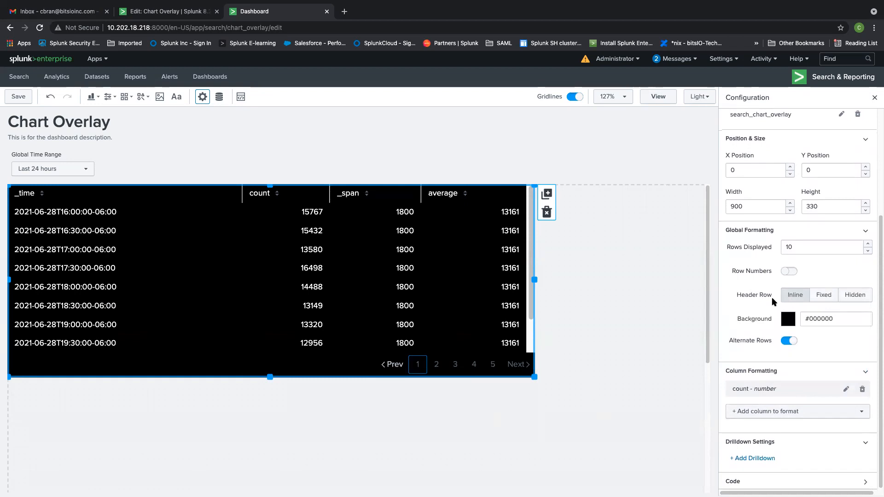
# Change the table's visualization type to SingleValue and display the average (number) field.
pyautogui.scroll(3, 773, 301)
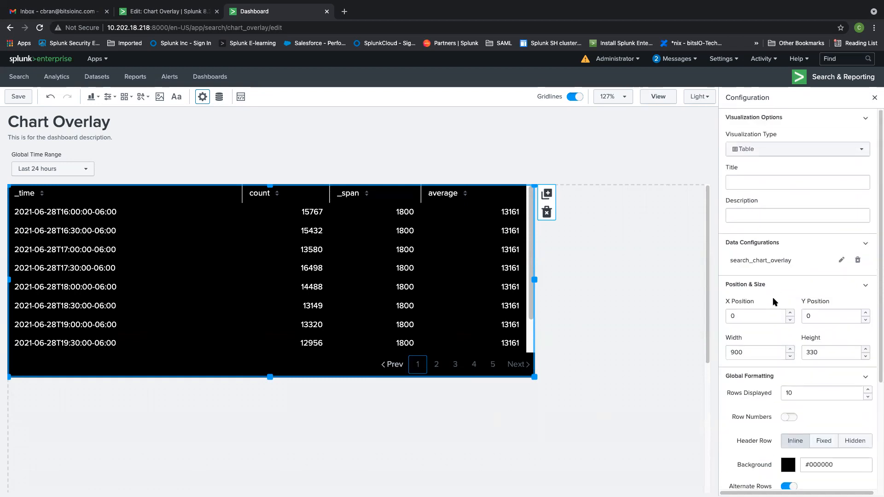
pyautogui.click(784, 154)
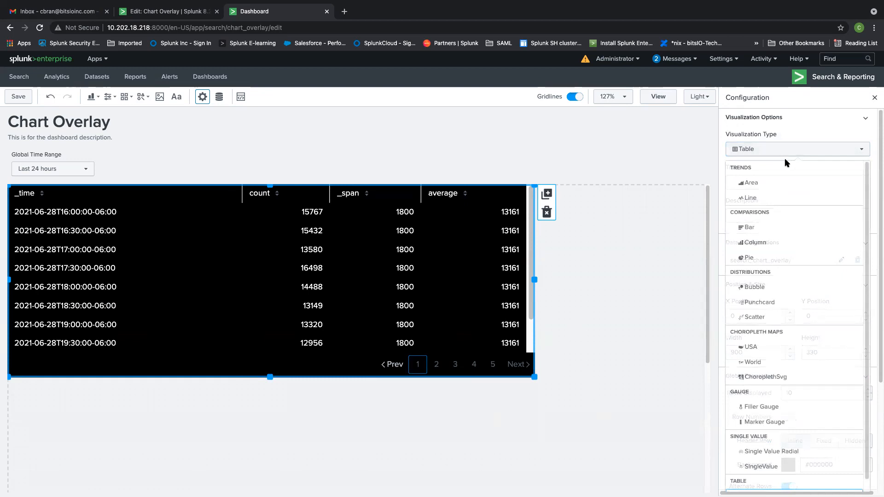
pyautogui.scroll(-1, 796, 258)
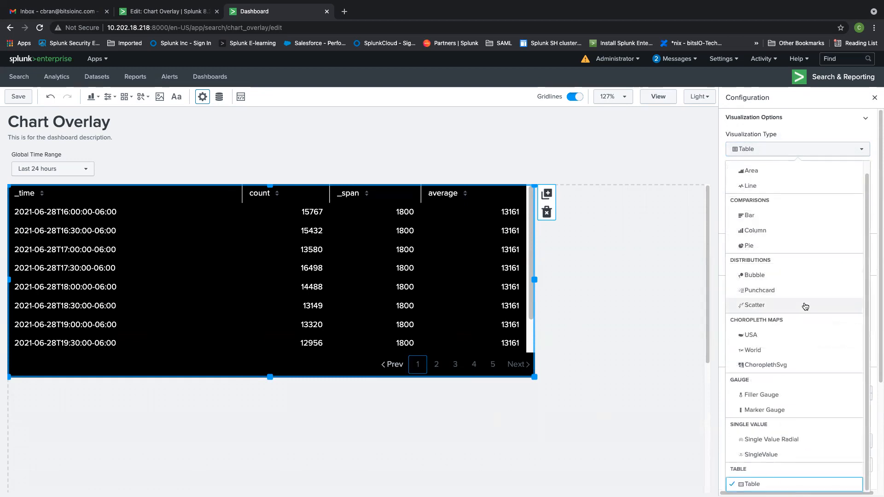
pyautogui.click(778, 460)
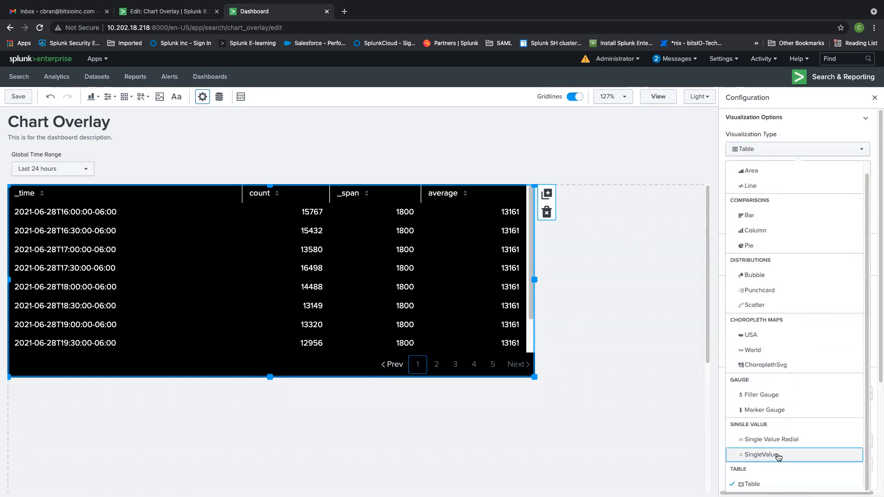
pyautogui.scroll(-5, 783, 230)
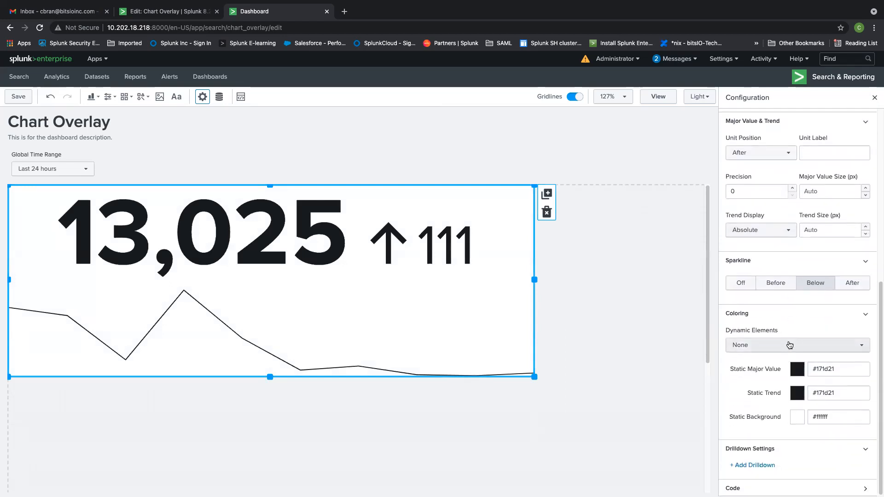
pyautogui.scroll(4, 791, 276)
pyautogui.click(787, 262)
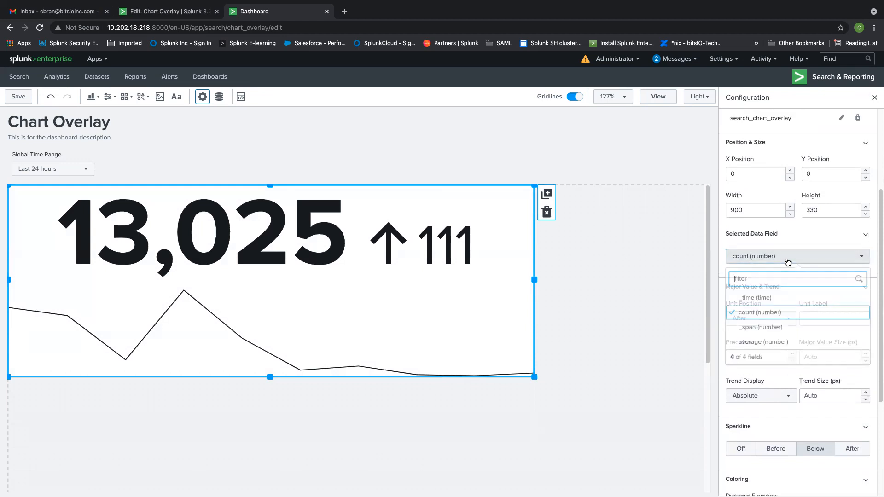
pyautogui.click(777, 343)
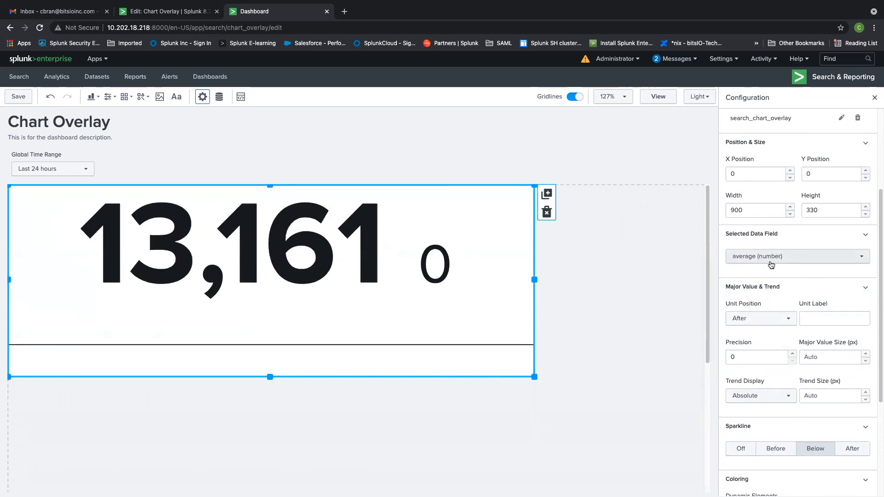
# Change the single value visualization back to a Table.
pyautogui.scroll(3, 778, 257)
pyautogui.click(801, 151)
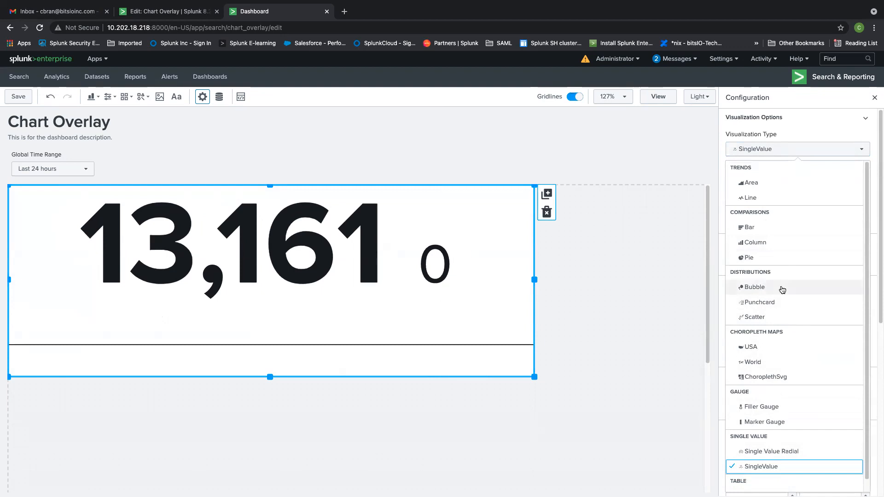
pyautogui.scroll(-1, 788, 409)
pyautogui.click(782, 483)
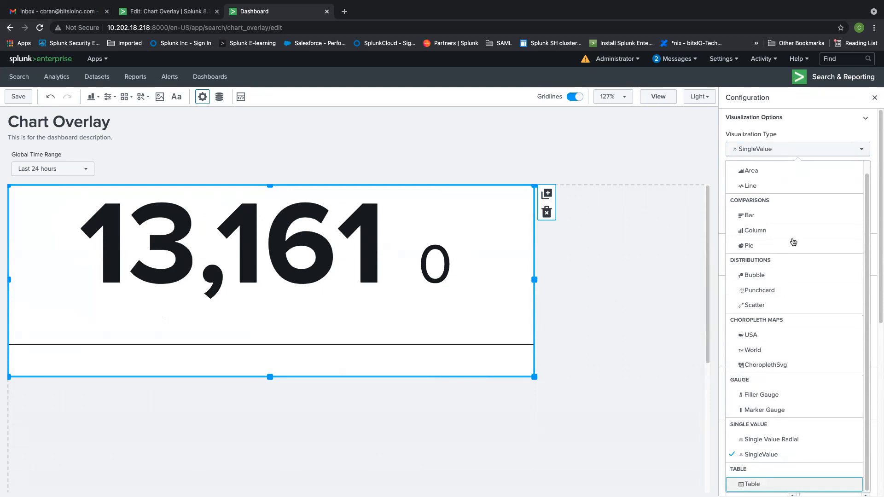
# Start a drilldown for the table and check which on-click actions are available.
pyautogui.scroll(-3, 796, 272)
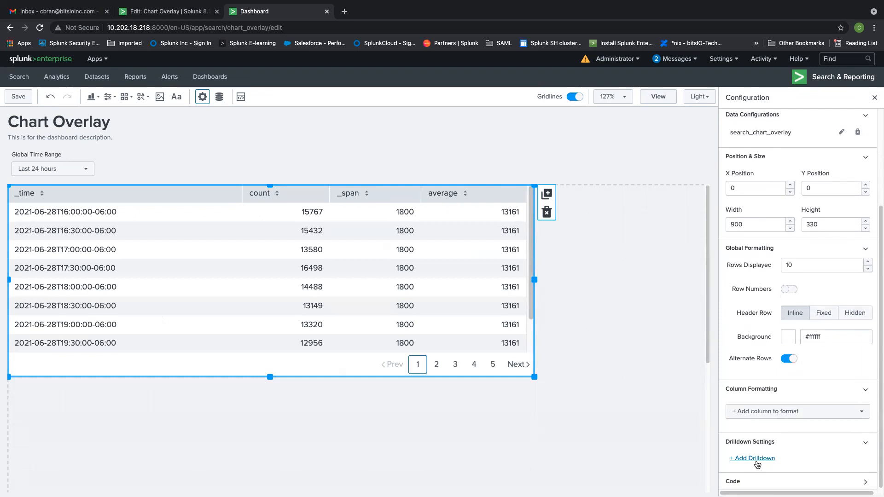
pyautogui.click(754, 458)
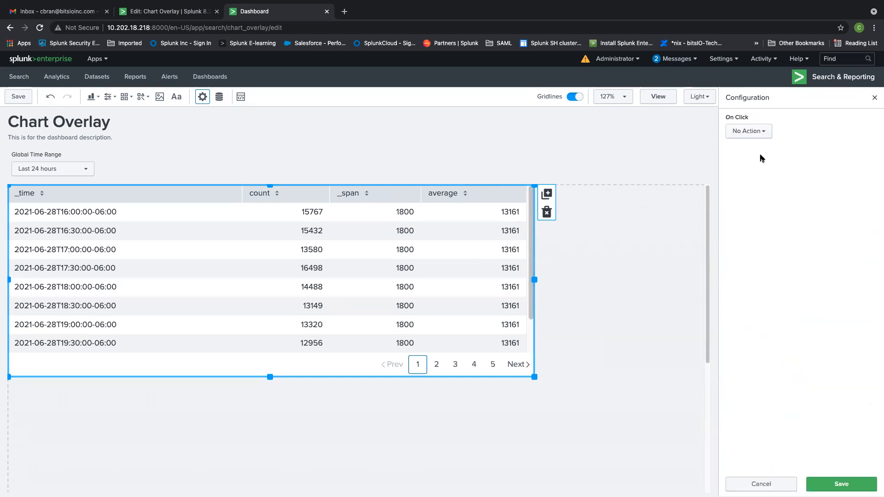
pyautogui.click(755, 137)
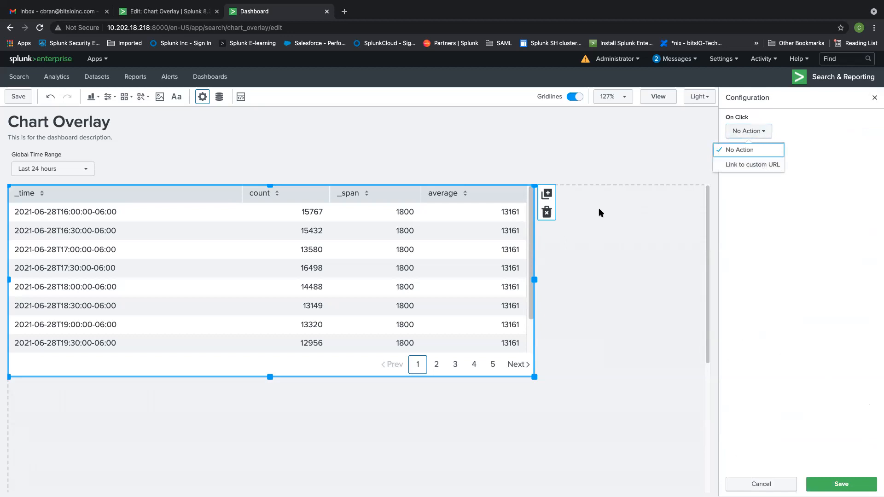
# Examine the drilldown actions of the classic dashboard's Dual Axis chart, and return to leave the new table's drilldown settings without saving.
pyautogui.click(199, 9)
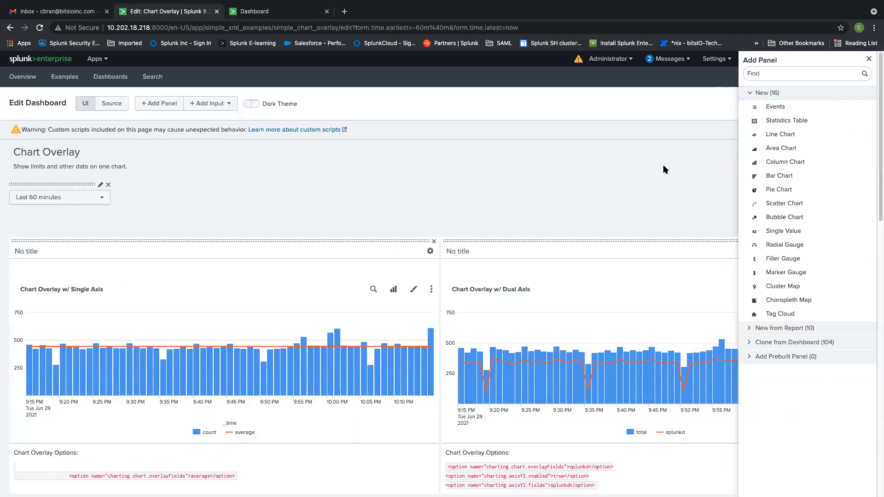
pyautogui.click(862, 289)
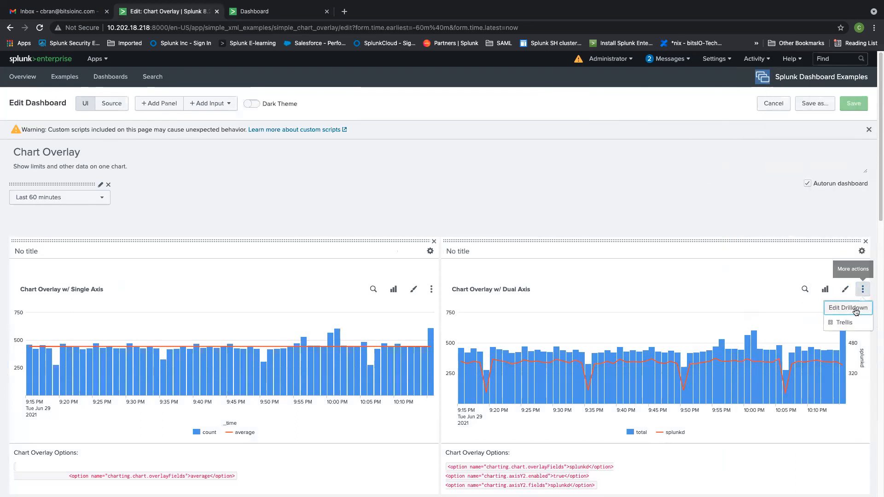
pyautogui.click(847, 308)
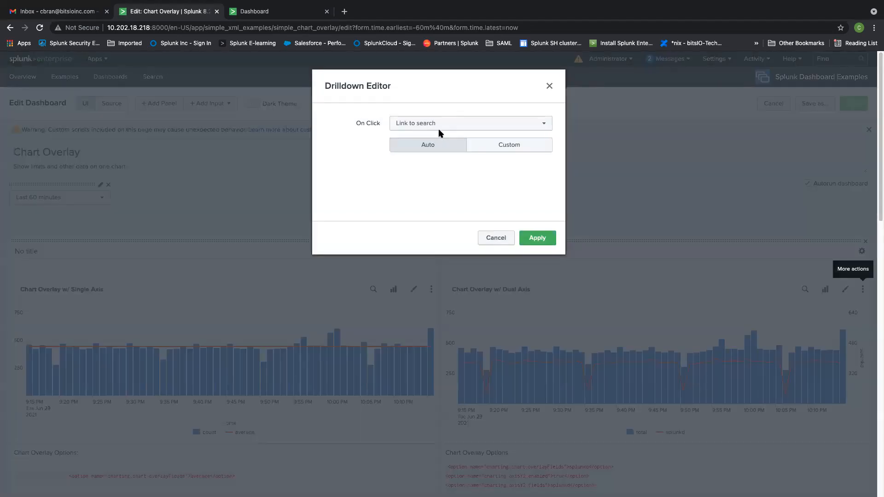
pyautogui.click(437, 125)
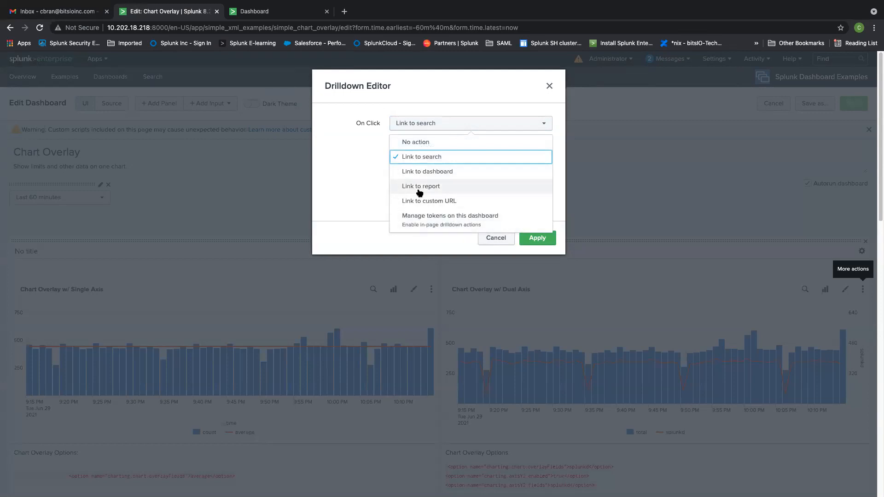
pyautogui.click(549, 86)
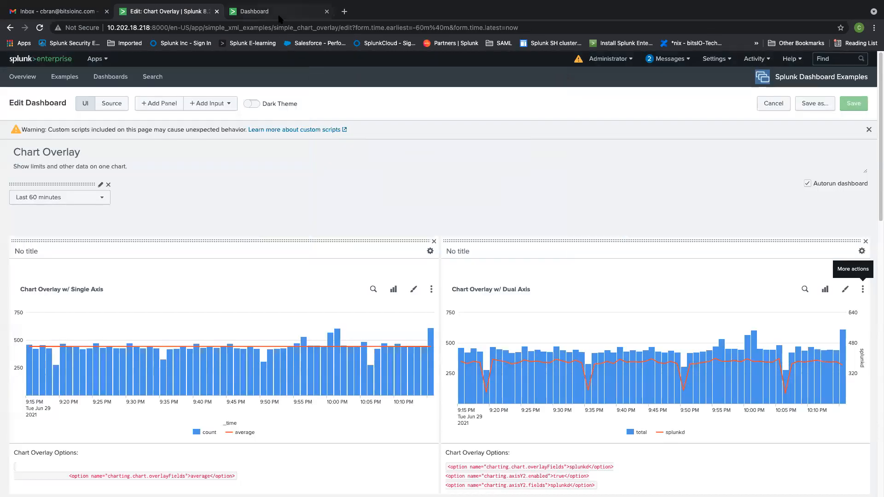
pyautogui.click(279, 18)
pyautogui.click(781, 210)
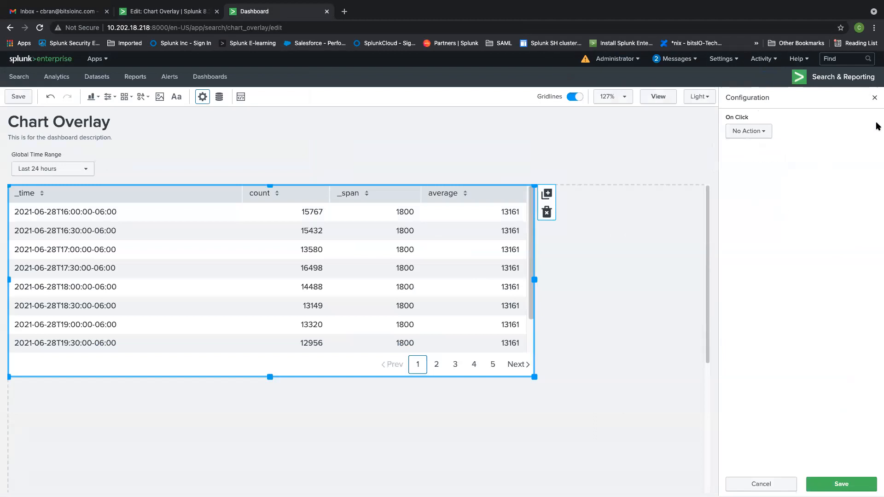
pyautogui.click(874, 97)
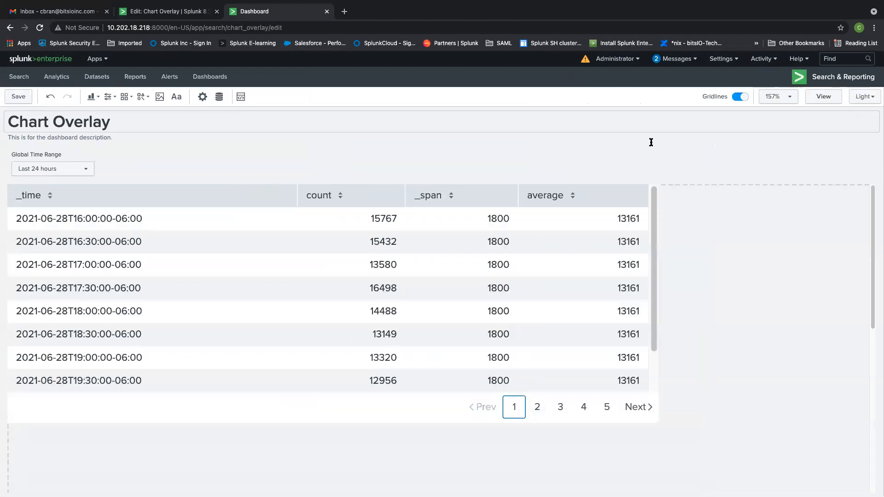
# Change the Chart Overlay table's visualization type to Column.
pyautogui.click(302, 253)
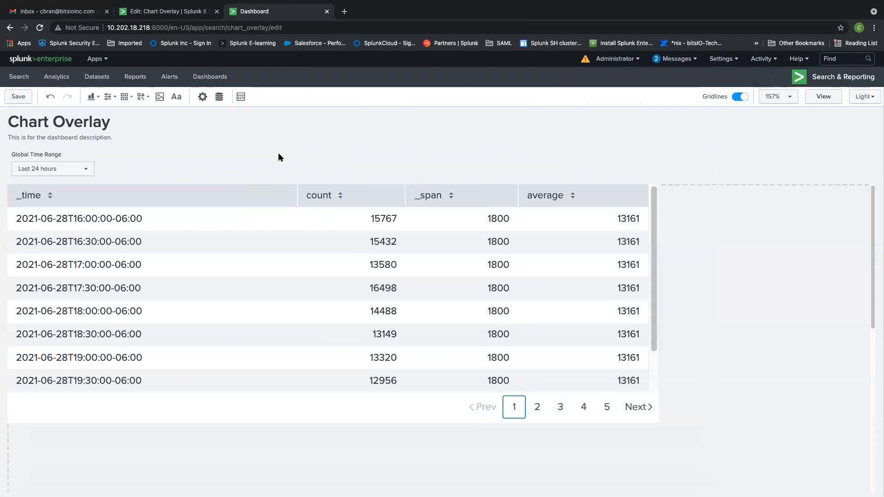
pyautogui.click(184, 9)
pyautogui.click(256, 13)
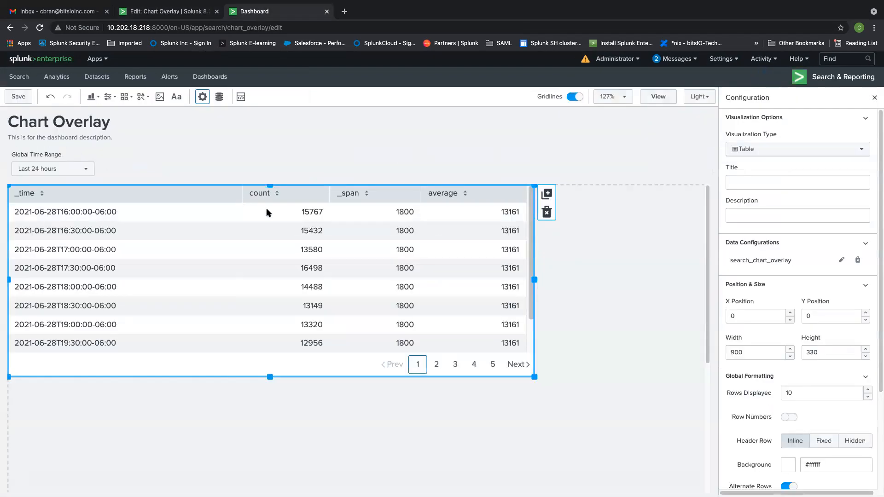
pyautogui.click(798, 149)
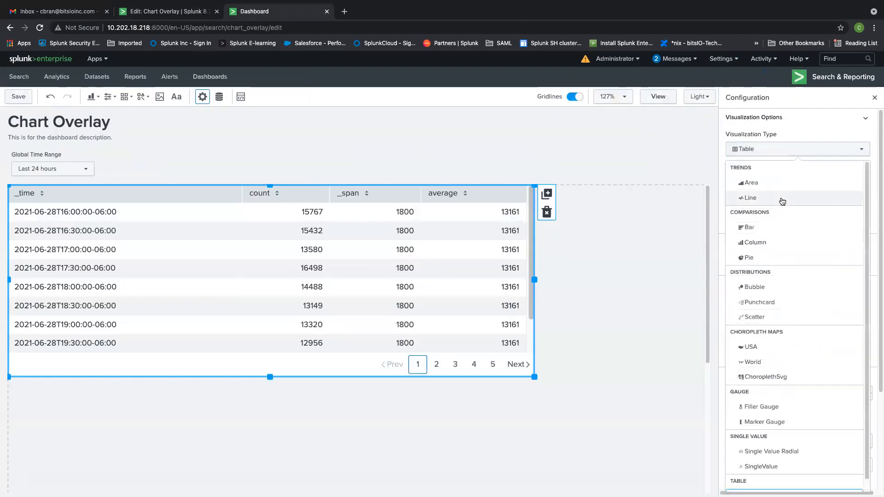
pyautogui.click(770, 249)
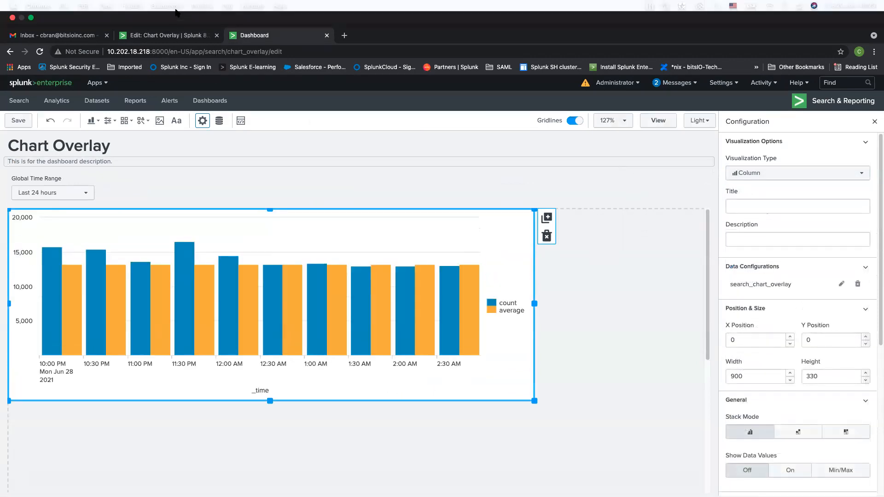
# Examine the classic Chart Overlay dashboard's overlay options and its XML source, including the charting.chart.overlayFields option for average.
pyautogui.click(175, 9)
pyautogui.click(129, 41)
pyautogui.click(156, 35)
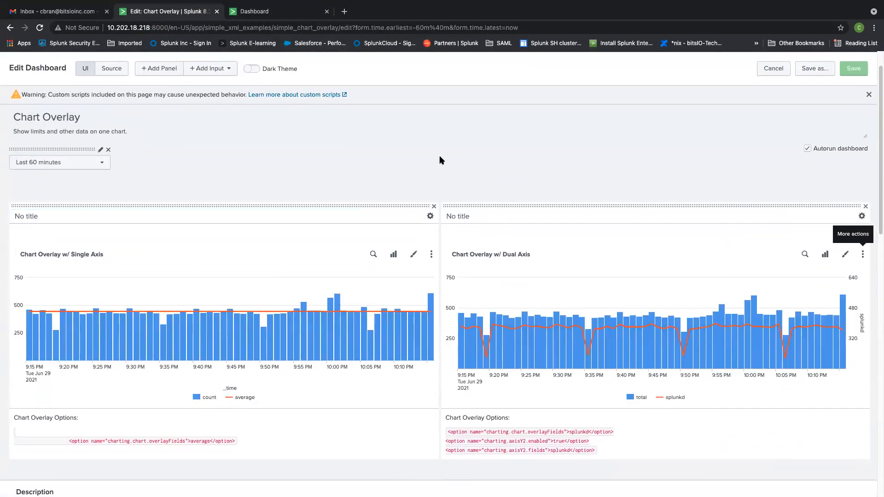
pyautogui.scroll(-1, 427, 179)
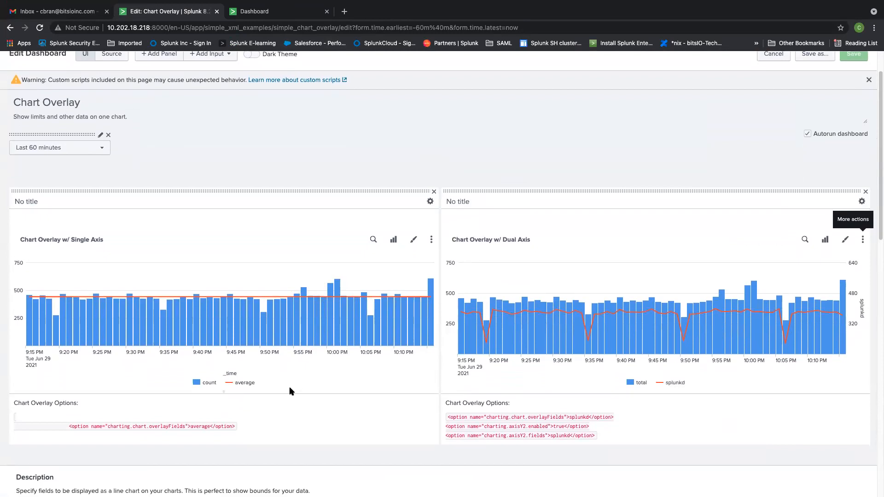
pyautogui.scroll(-1, 244, 414)
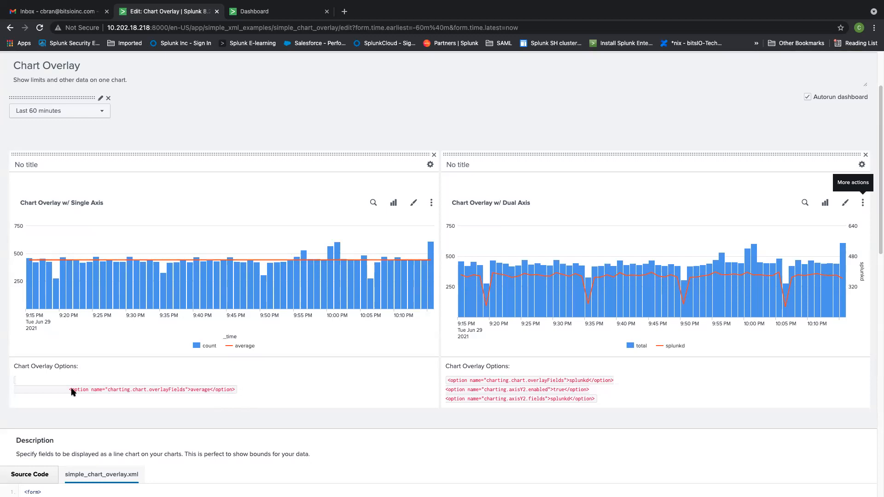
pyautogui.scroll(2, 170, 163)
pyautogui.click(111, 104)
pyautogui.scroll(-3, 195, 197)
pyautogui.scroll(2, 181, 187)
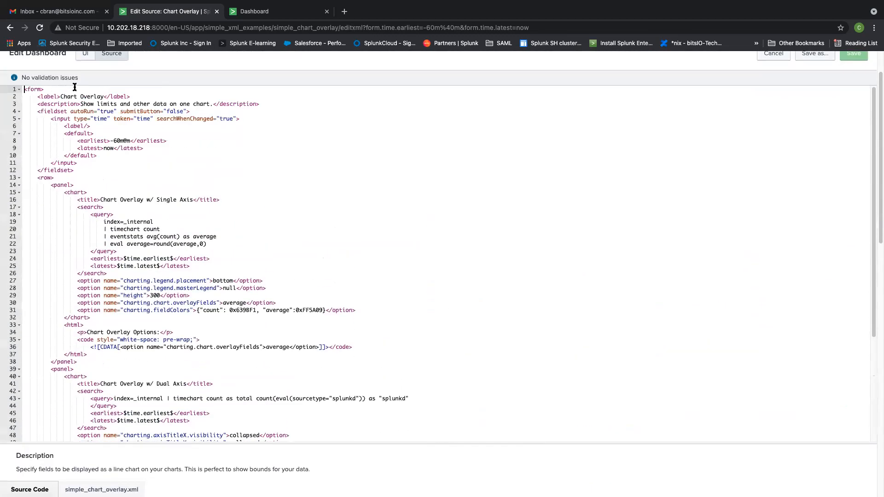
# Return the classic dashboard to its visual editor and zoom the Single Axis chart in to the time range starting about 9:42 PM.
pyautogui.click(89, 58)
pyautogui.scroll(-2, 230, 318)
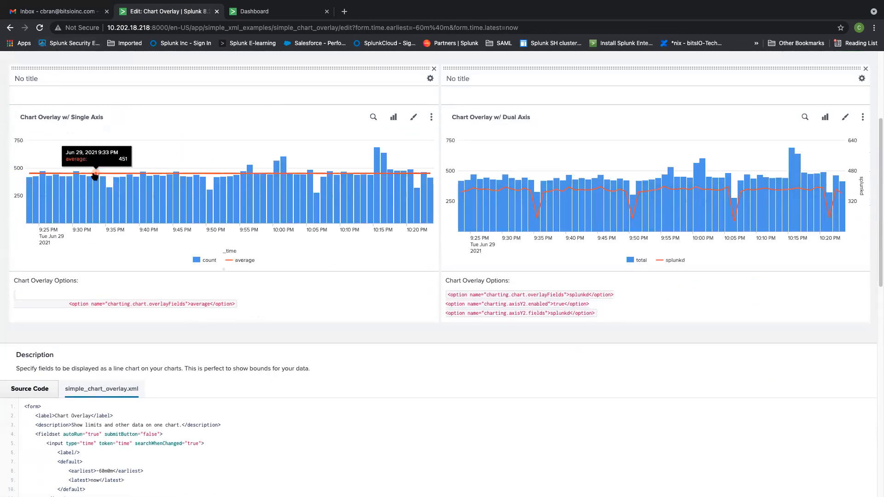
pyautogui.moveTo(157, 173); pyautogui.dragTo(435, 172)
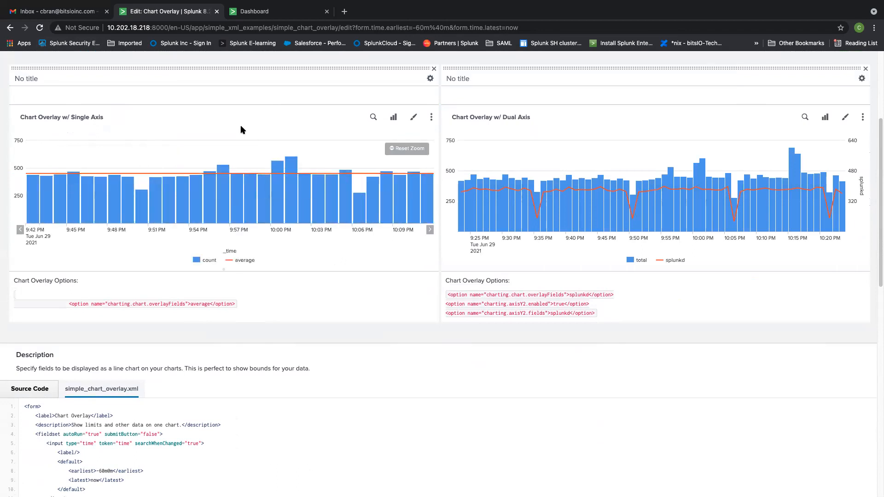
# Check the new column chart's configuration settings for an overlay option, comparing it with the classic dashboard.
pyautogui.click(256, 12)
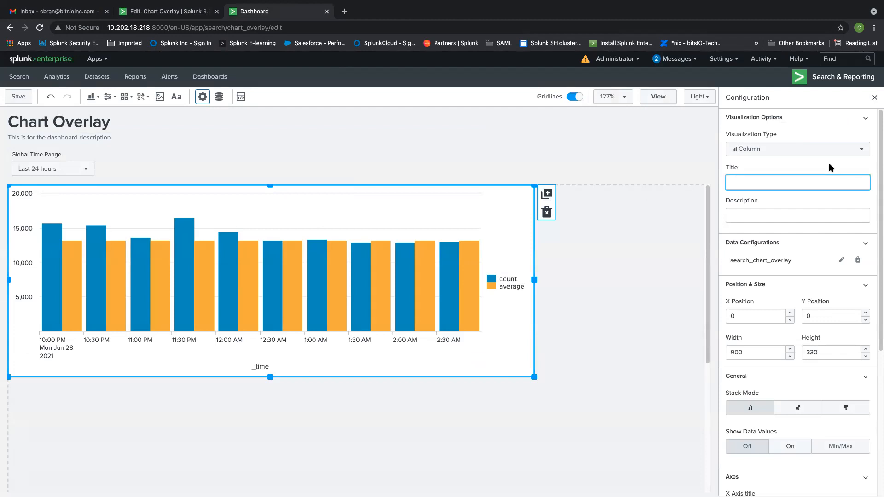
pyautogui.scroll(-1, 793, 246)
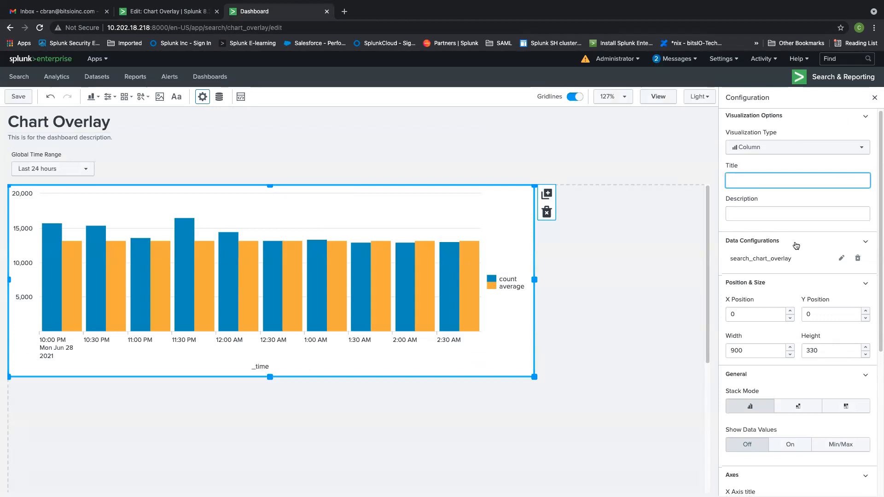
pyautogui.scroll(-5, 794, 241)
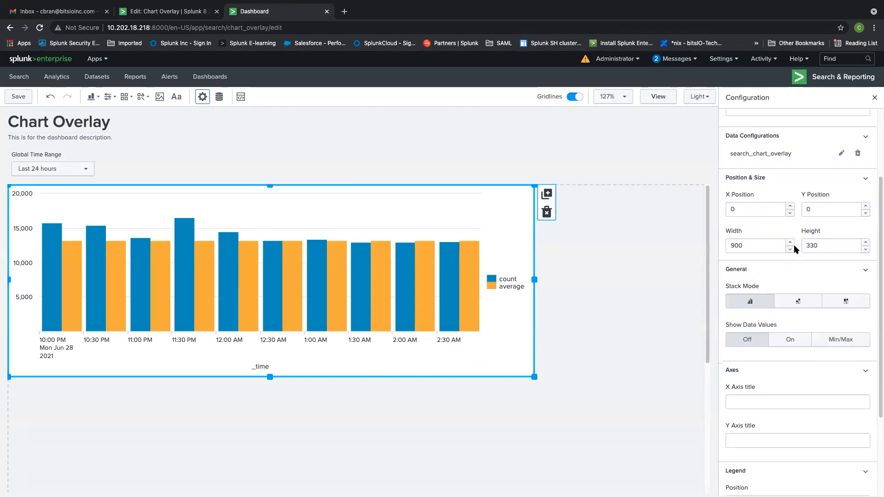
pyautogui.click(193, 11)
pyautogui.click(265, 14)
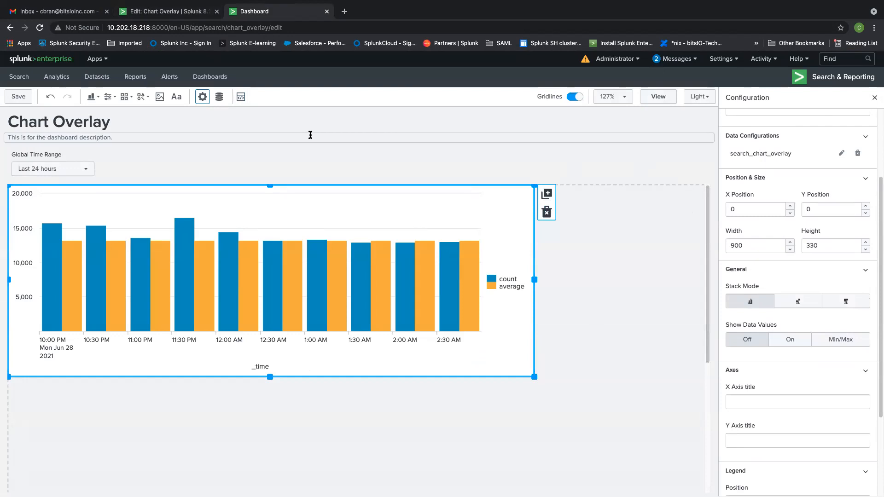
# Open the dashboards list in a separate browser tab and launch the Dashboard Studio Example Hub from it.
pyautogui.keyDown('super'); pyautogui.click(211, 78); pyautogui.keyUp('super')
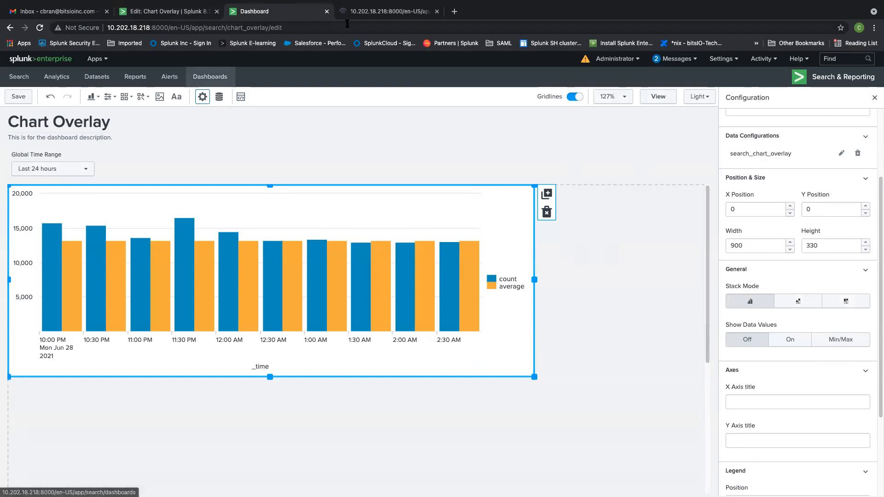
pyautogui.click(345, 13)
pyautogui.moveTo(299, 13); pyautogui.dragTo(266, 11)
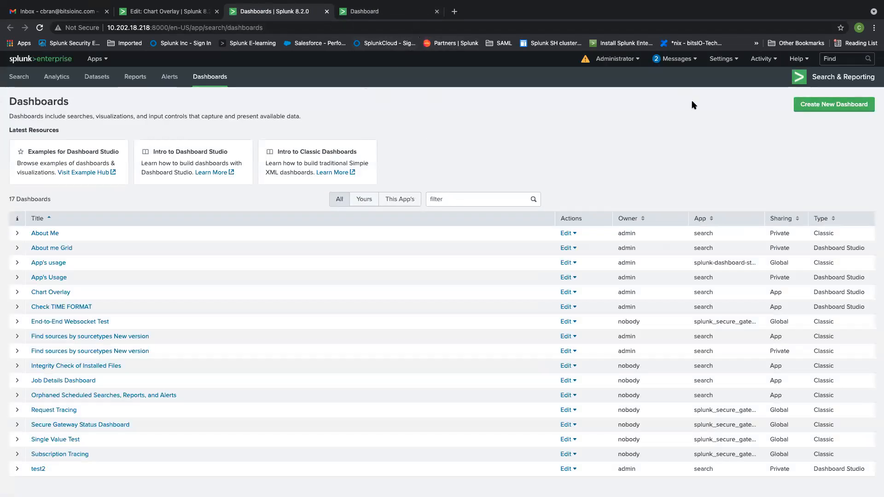
pyautogui.click(81, 172)
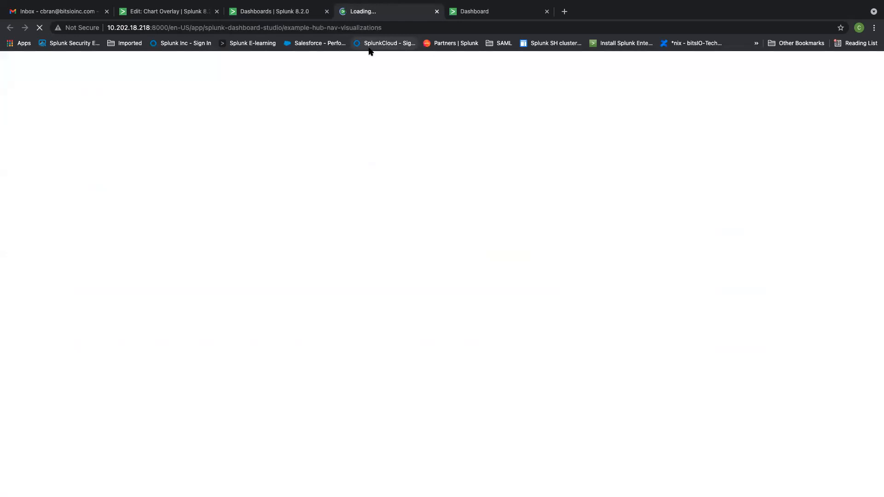
pyautogui.click(176, 14)
pyautogui.click(382, 13)
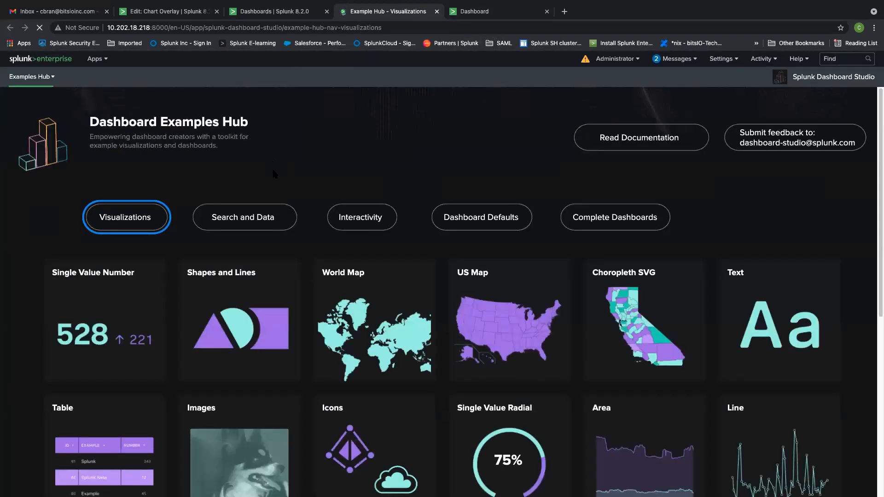
# Open the Column visualization example and review its configurations down to the Chart Overlay sample's source definition.
pyautogui.scroll(-3, 285, 221)
pyautogui.click(227, 451)
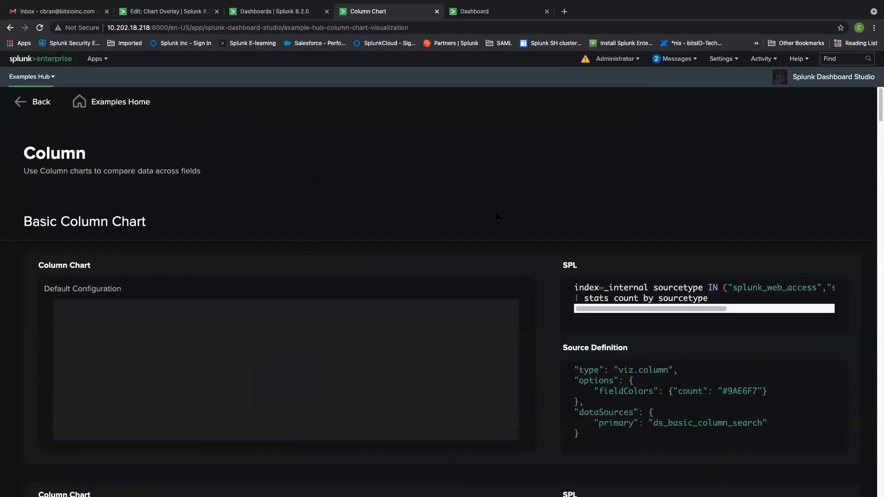
pyautogui.scroll(-7, 435, 221)
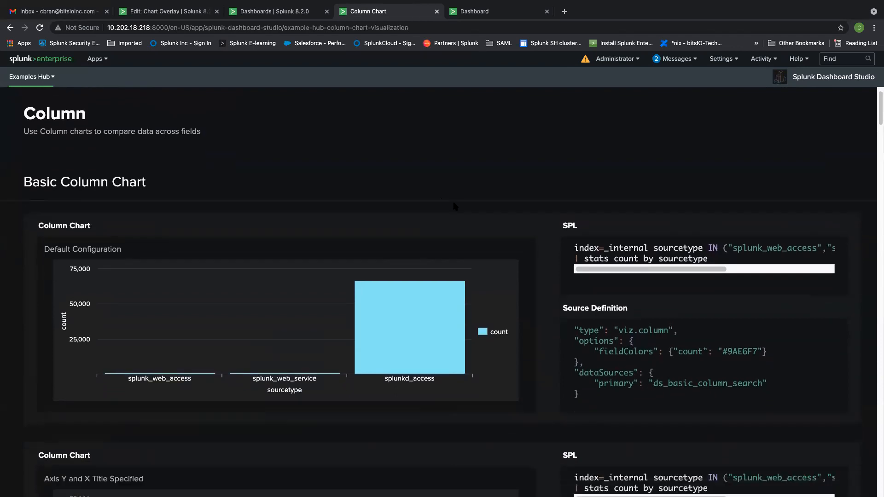
pyautogui.scroll(-7, 484, 203)
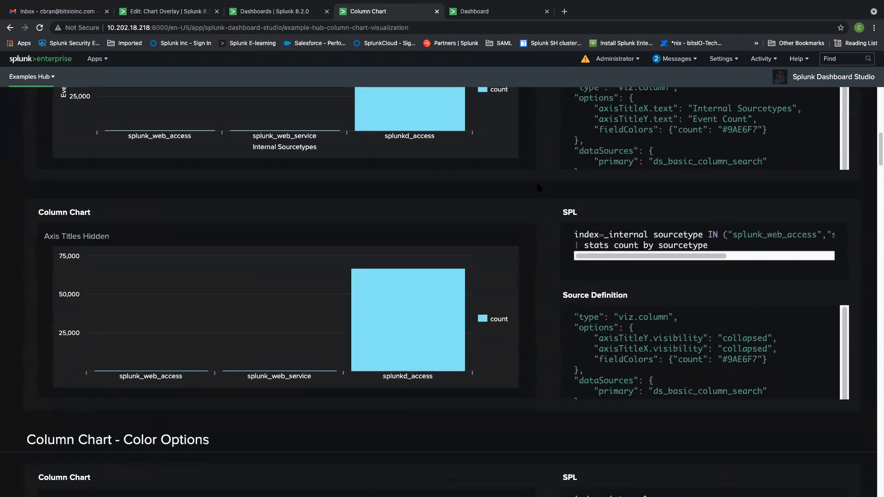
pyautogui.scroll(-14, 539, 190)
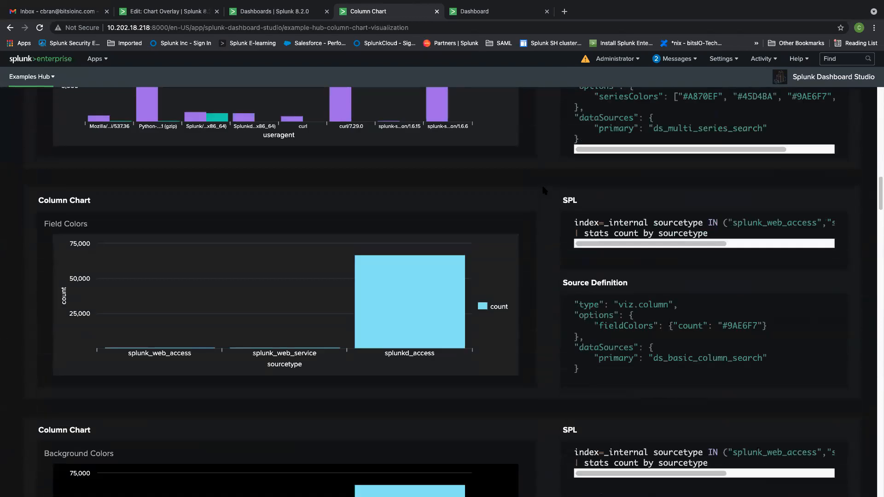
pyautogui.scroll(-8, 548, 165)
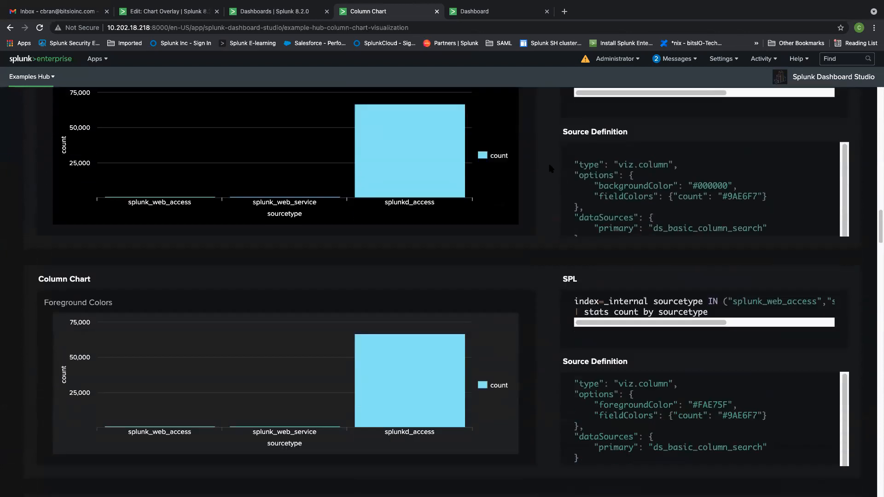
pyautogui.scroll(-7, 553, 172)
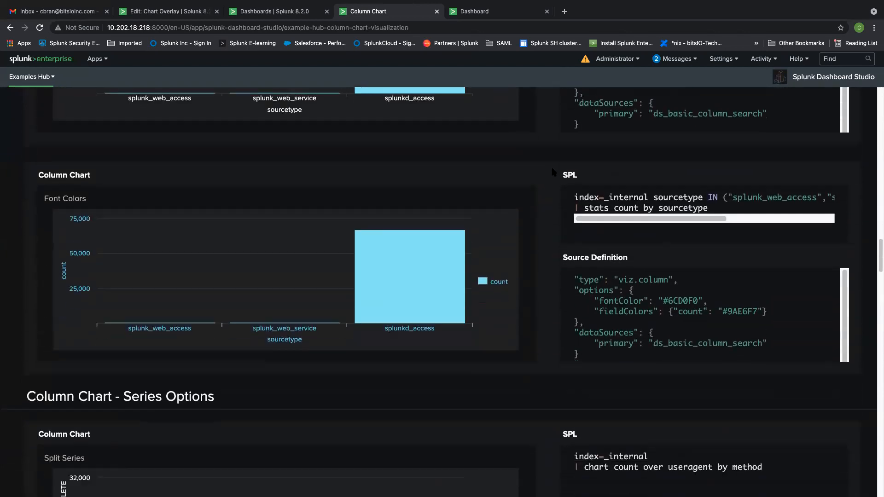
pyautogui.scroll(-4, 554, 171)
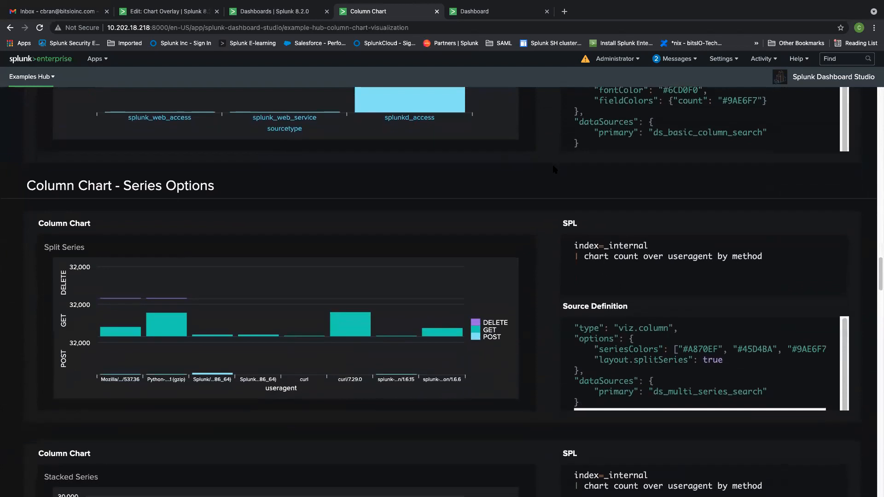
pyautogui.scroll(-4, 555, 170)
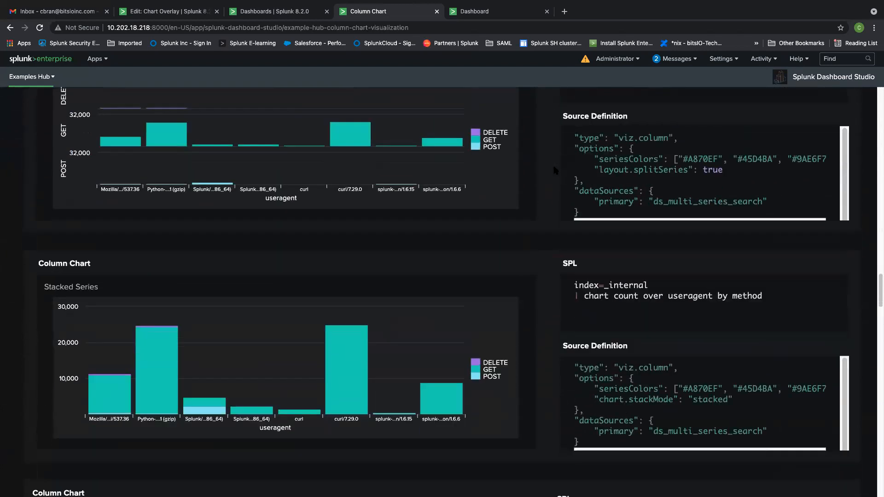
pyautogui.scroll(-10, 555, 170)
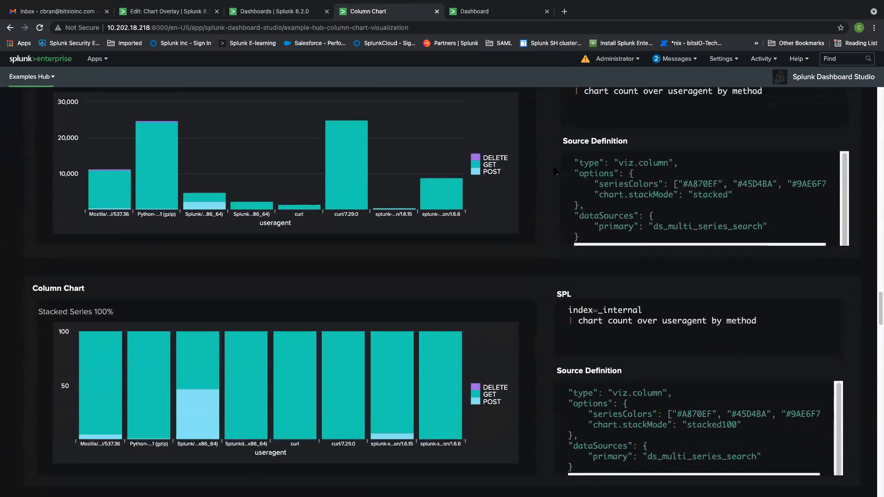
pyautogui.scroll(-3, 555, 171)
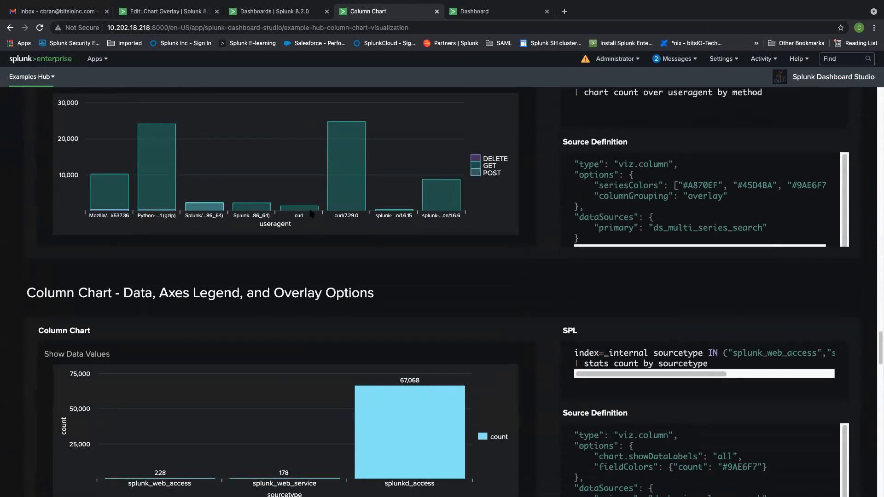
pyautogui.scroll(2, 531, 234)
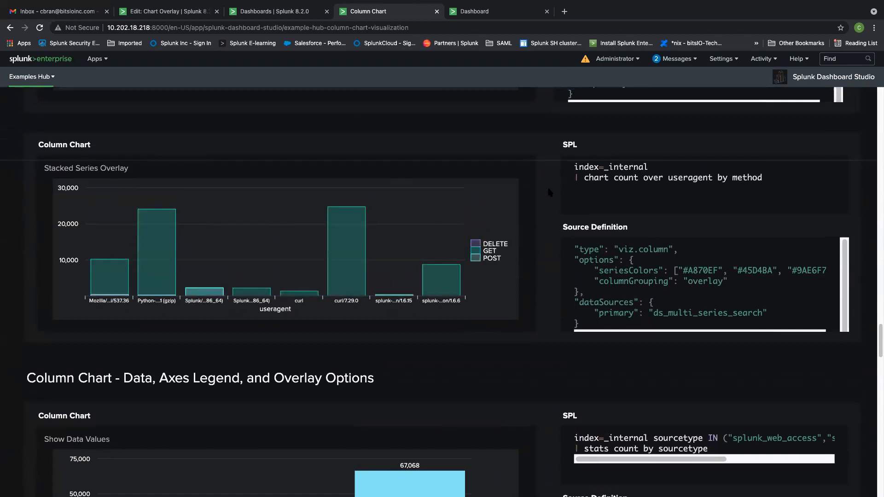
pyautogui.scroll(-4, 549, 192)
pyautogui.scroll(-10, 565, 201)
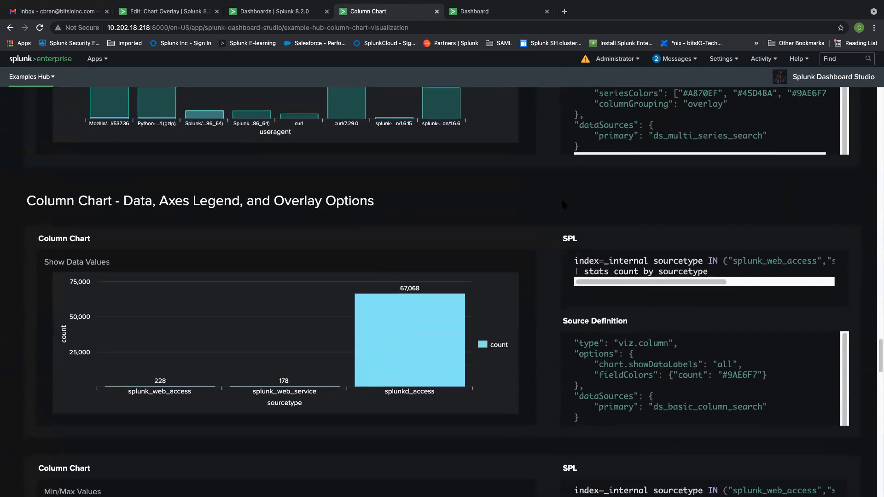
pyautogui.scroll(-8, 564, 208)
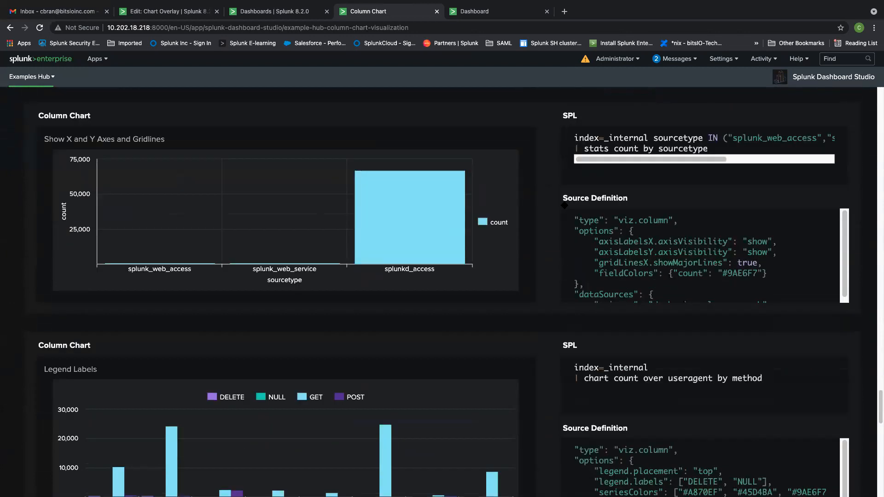
pyautogui.scroll(-1, 562, 200)
pyautogui.scroll(-8, 533, 272)
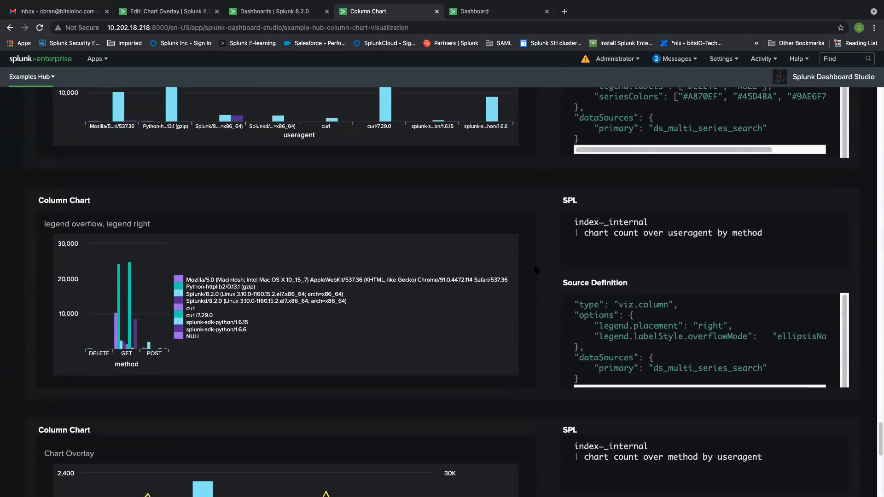
pyautogui.moveTo(127, 295)
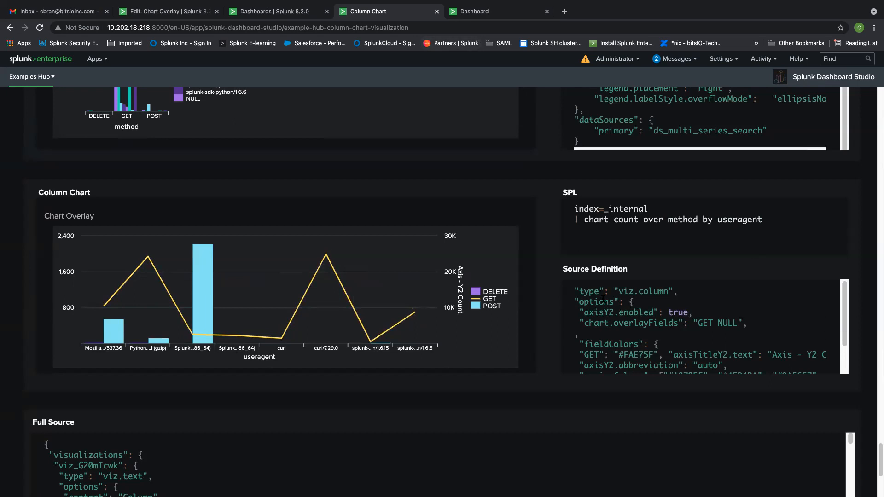
# Check the average field in the search_chart_overlay data source's SPL against the Example Hub's Chart Overlay source definition.
pyautogui.click(477, 13)
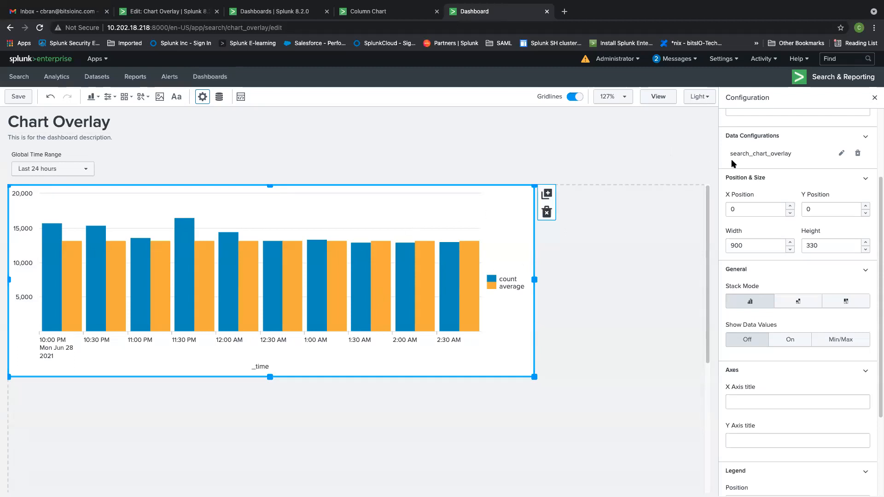
pyautogui.click(841, 154)
pyautogui.click(801, 196)
pyautogui.doubleClick(758, 194)
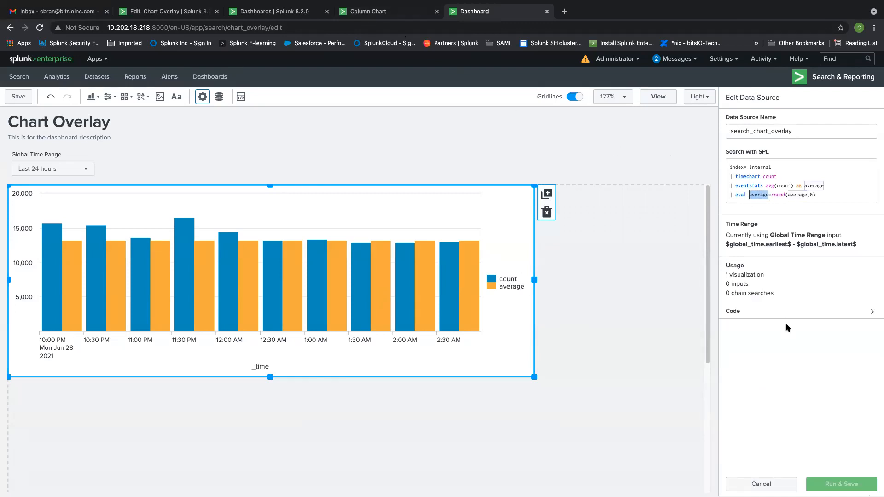
pyautogui.click(399, 14)
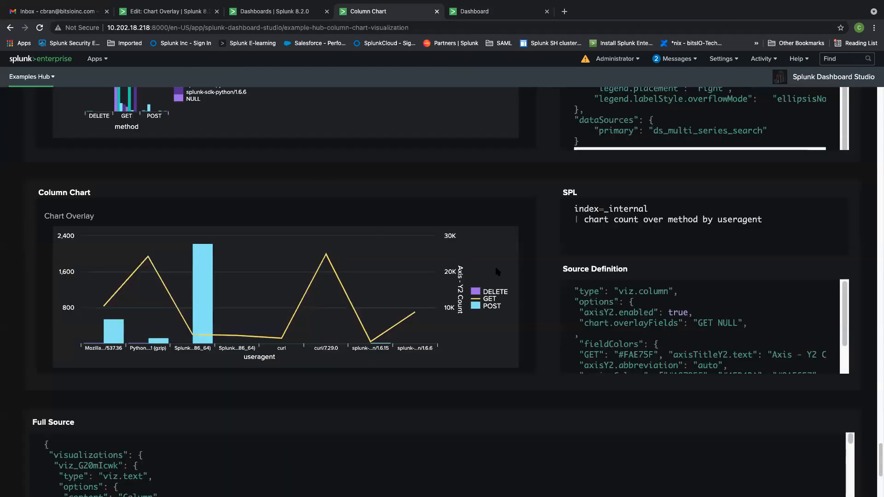
pyautogui.scroll(-1, 614, 329)
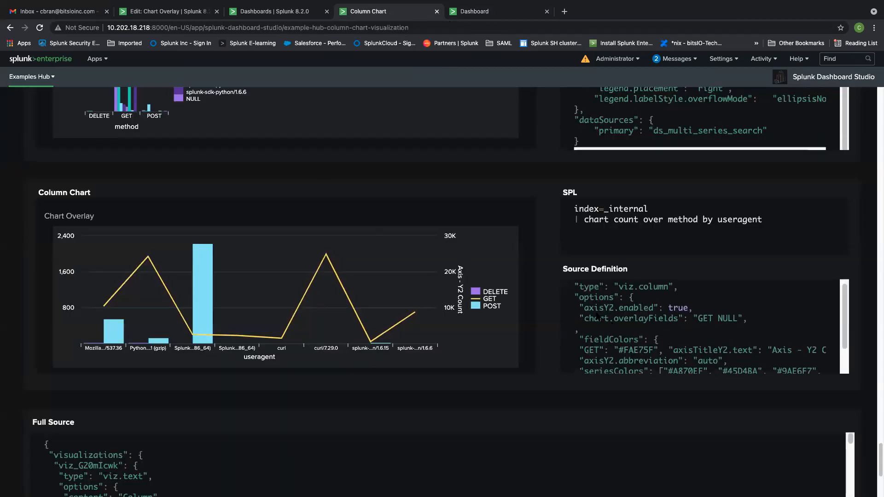
pyautogui.click(581, 308)
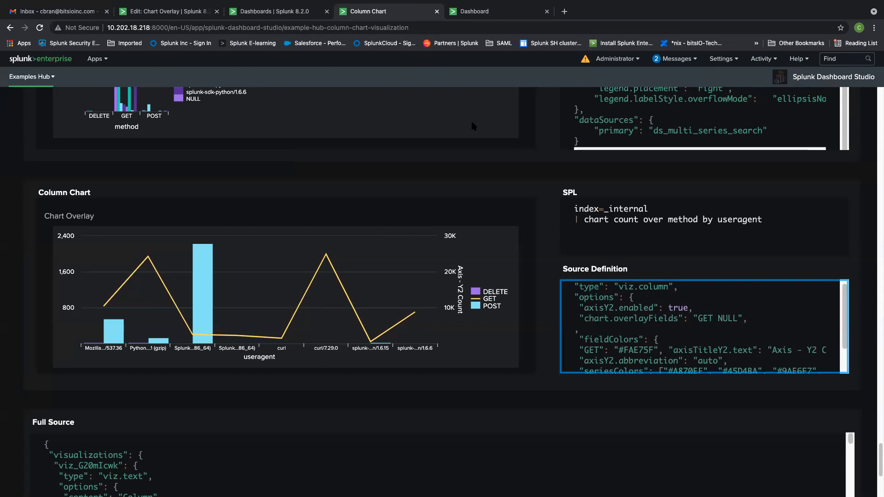
# Inspect the data source's code and the dashboard's full source definition, and return to the visual editor.
pyautogui.click(484, 13)
pyautogui.click(812, 317)
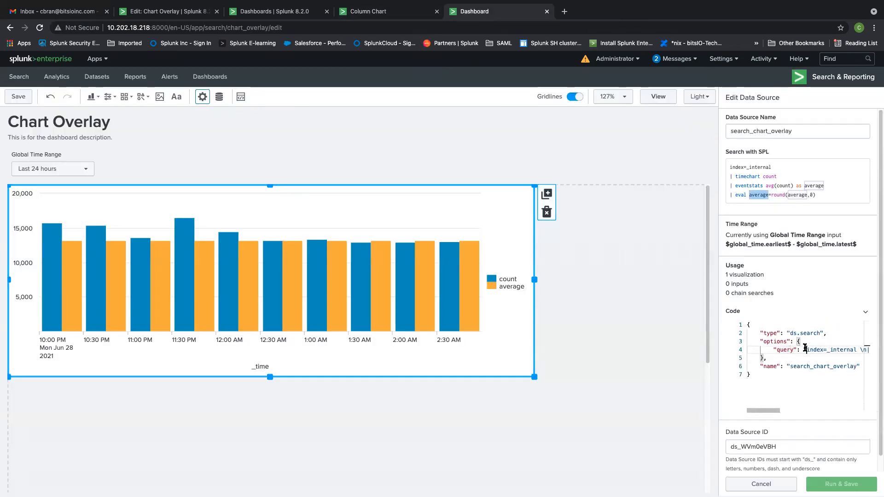
pyautogui.click(762, 358)
pyautogui.moveTo(767, 411)
pyautogui.mouseDown()
pyautogui.moveTo(799, 412)
pyautogui.moveTo(768, 411)
pyautogui.mouseUp()
pyautogui.click(240, 97)
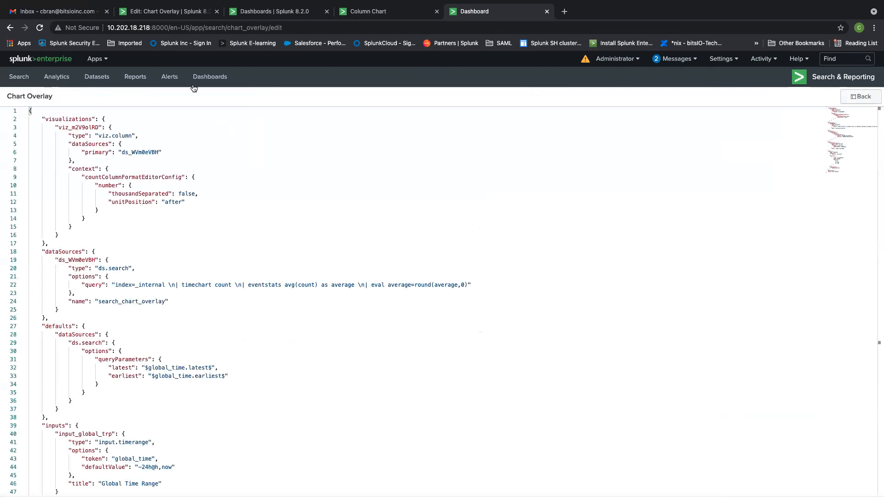
pyautogui.click(858, 98)
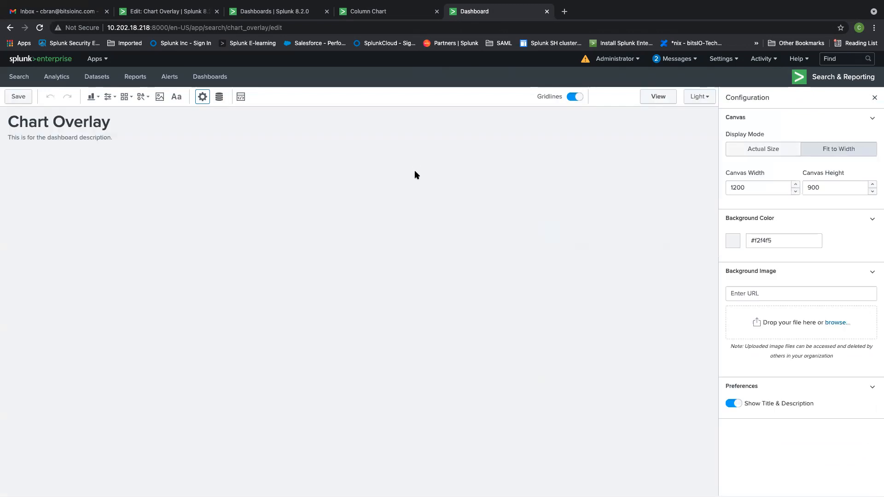
# Select the column chart and review the code section of its configuration.
pyautogui.click(272, 261)
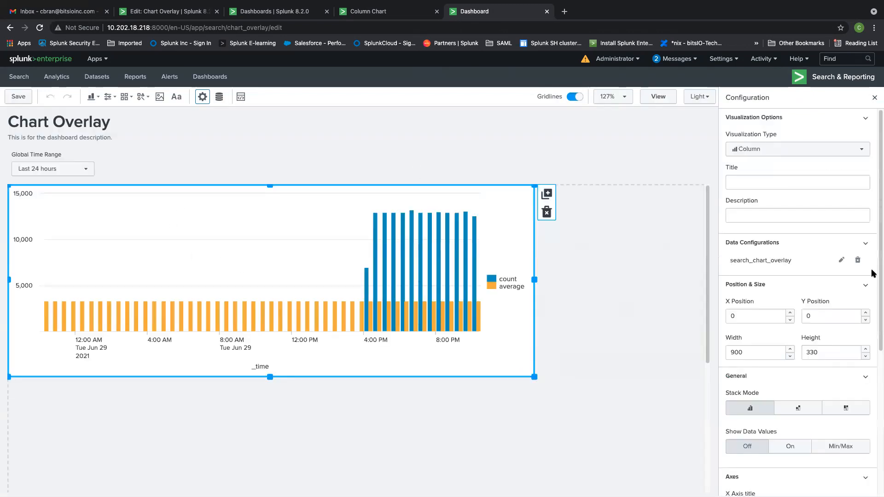
pyautogui.scroll(-5, 831, 308)
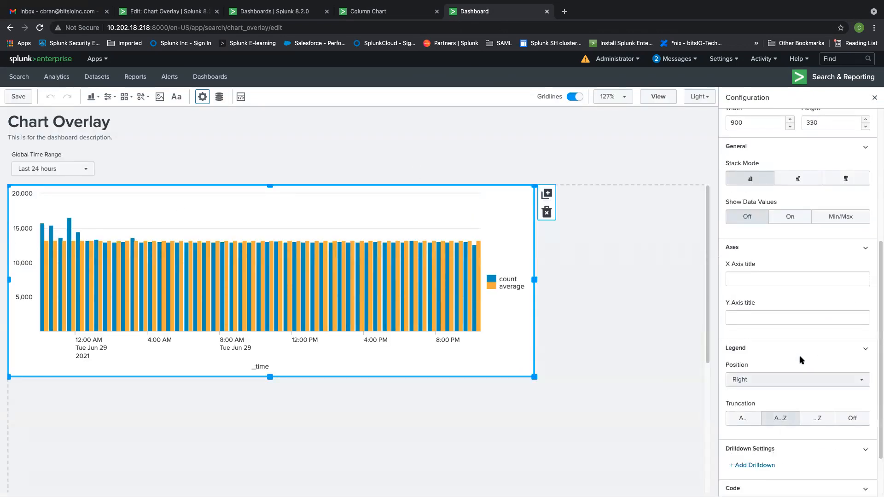
pyautogui.click(746, 488)
pyautogui.scroll(-4, 787, 416)
pyautogui.moveTo(788, 423); pyautogui.dragTo(805, 424)
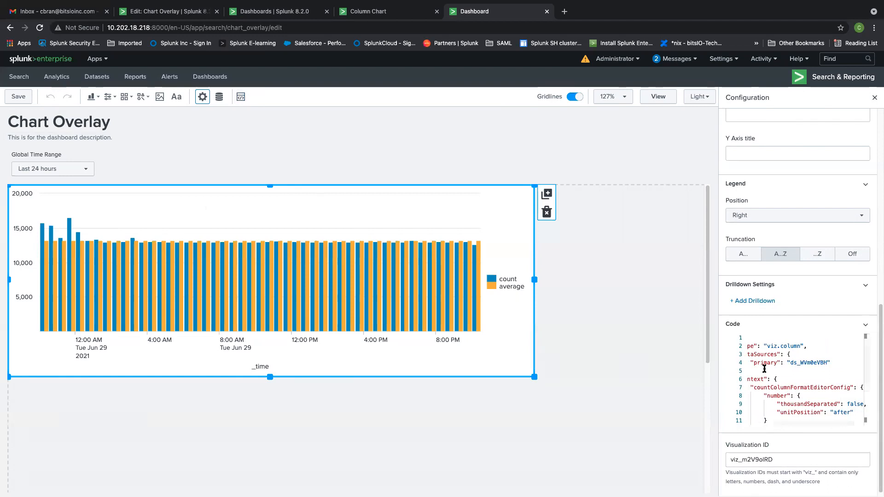
pyautogui.hscroll(-2, 796, 420)
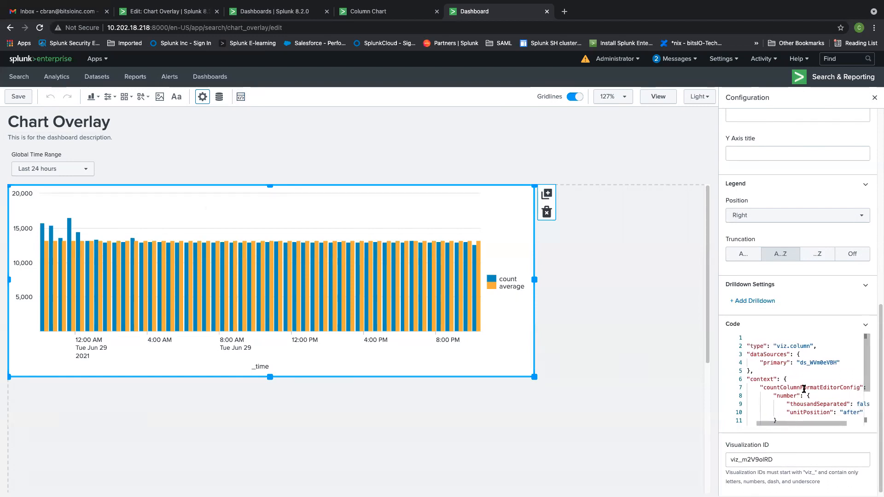
pyautogui.scroll(-2, 803, 389)
pyautogui.scroll(2, 804, 408)
pyautogui.scroll(7, 794, 335)
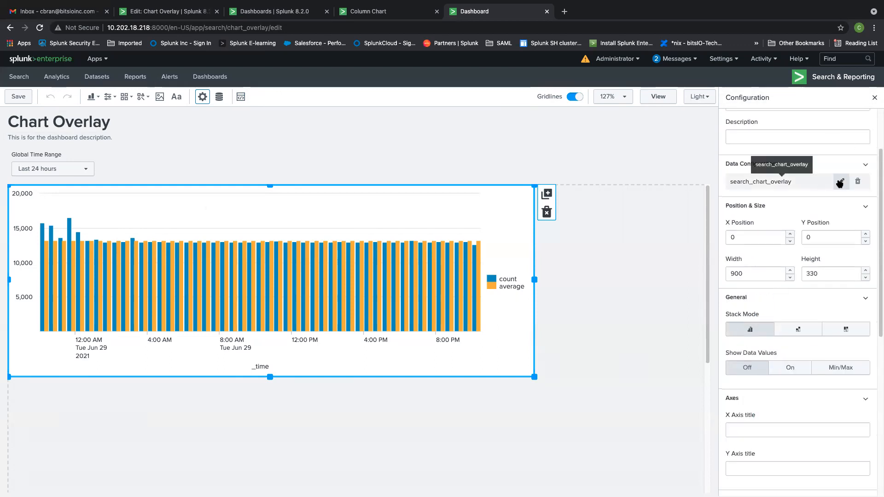
# Compare the search_chart_overlay data source's code with the options in the Example Hub's Chart Overlay source definition.
pyautogui.click(840, 182)
pyautogui.click(778, 312)
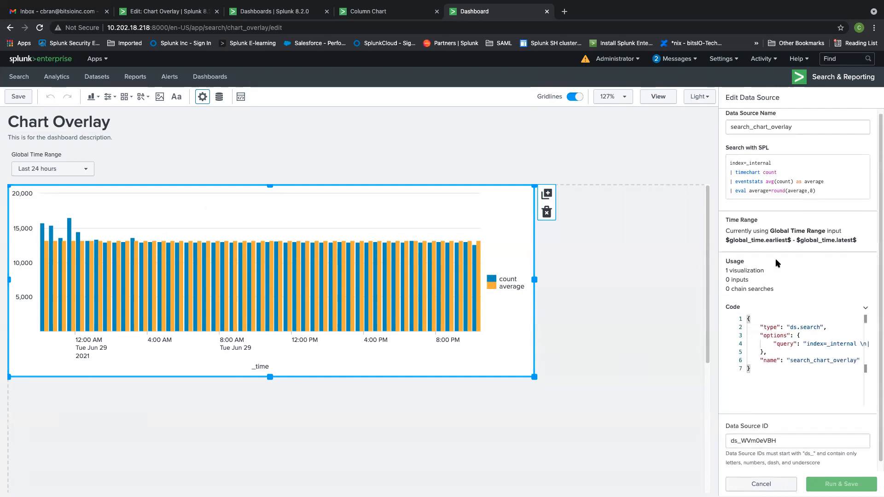
pyautogui.click(350, 12)
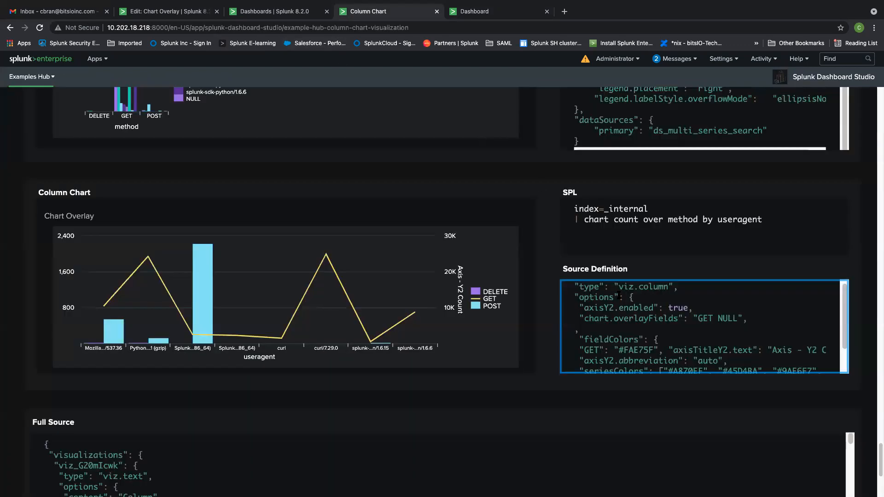
pyautogui.click(518, 12)
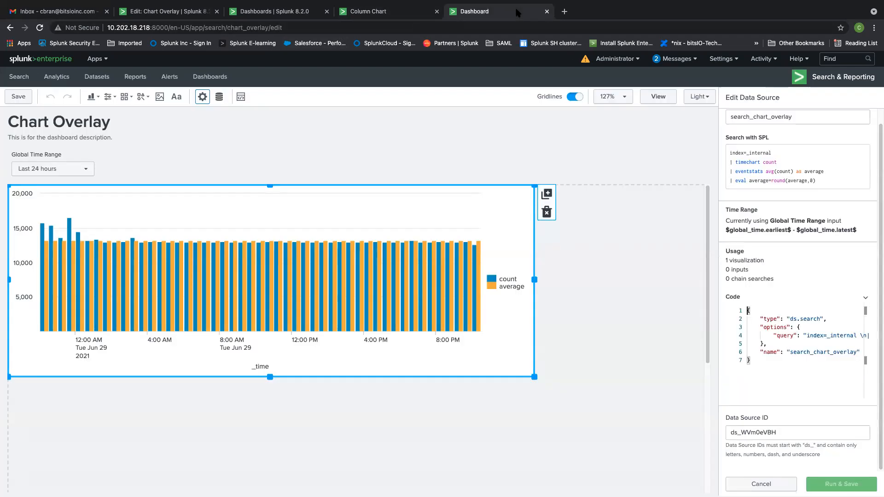
pyautogui.click(783, 330)
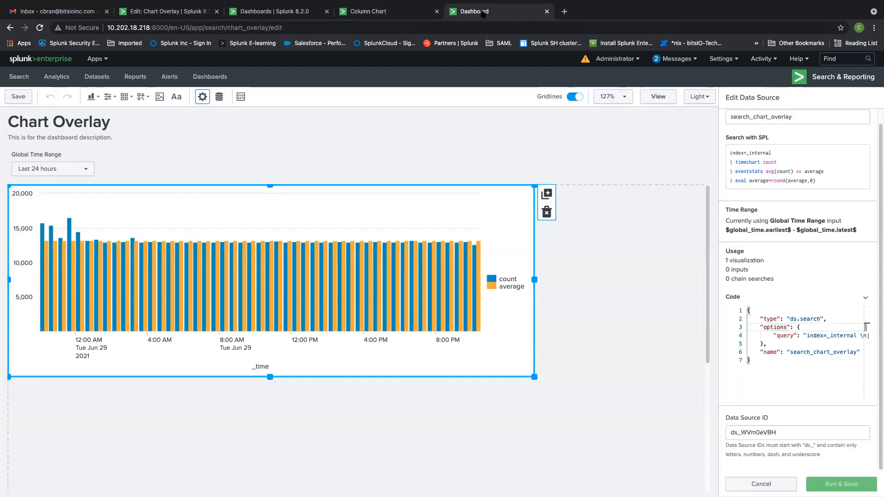
pyautogui.click(420, 15)
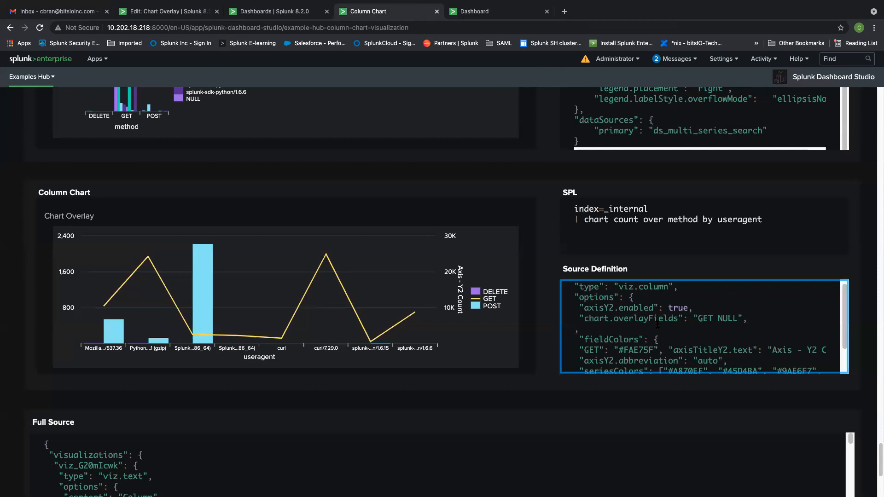
pyautogui.scroll(-3, 673, 332)
pyautogui.scroll(4, 673, 332)
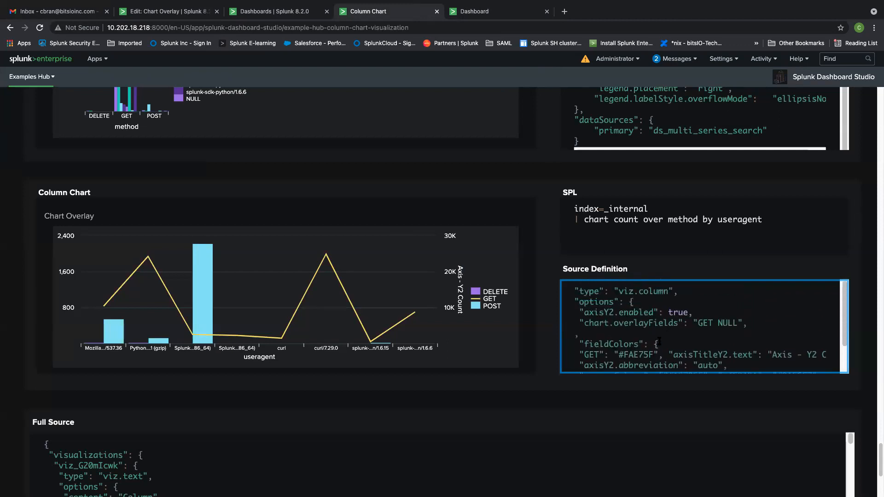
pyautogui.moveTo(495, 13)
pyautogui.click(495, 35)
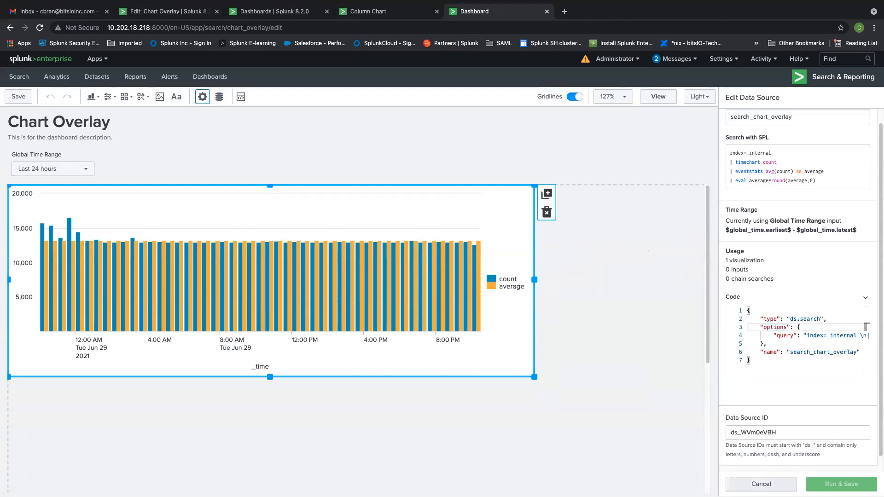
# Leave data source editing without changes and expand the column chart's own code section.
pyautogui.click(757, 484)
pyautogui.scroll(-5, 797, 318)
pyautogui.click(759, 487)
pyautogui.scroll(-4, 764, 467)
pyautogui.click(786, 368)
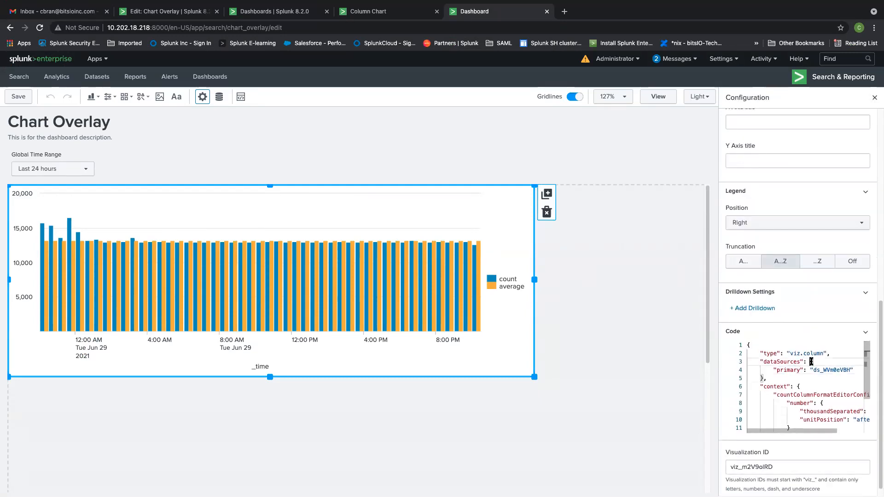
pyautogui.scroll(-2, 809, 387)
pyautogui.scroll(3, 805, 391)
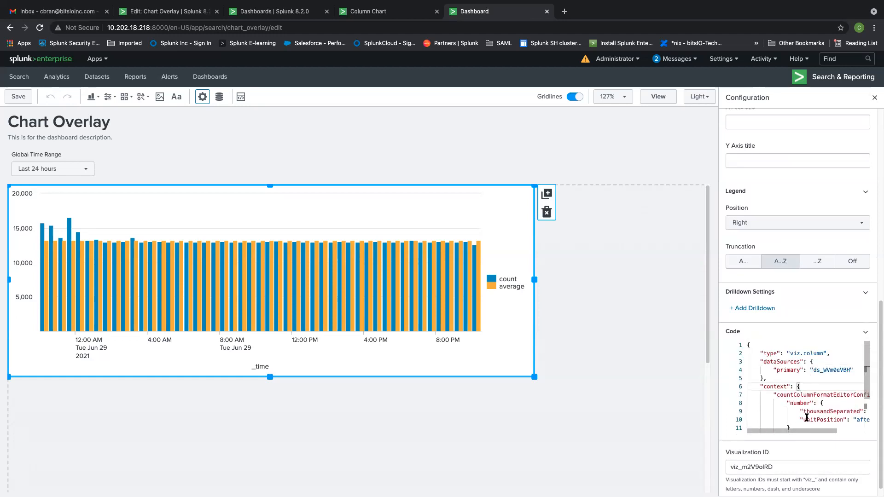
pyautogui.hscroll(1, 810, 415)
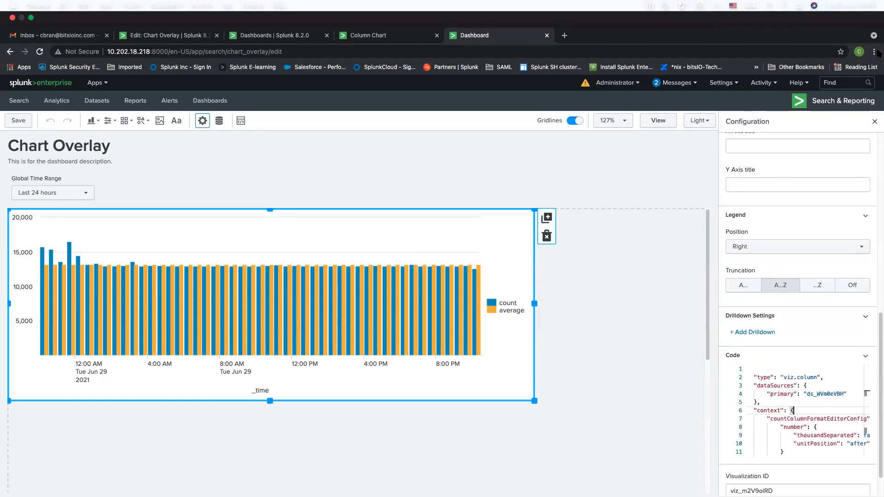
# Enlarge the browser page zoom to 150% and bring the chart's code back into view.
pyautogui.click(873, 27)
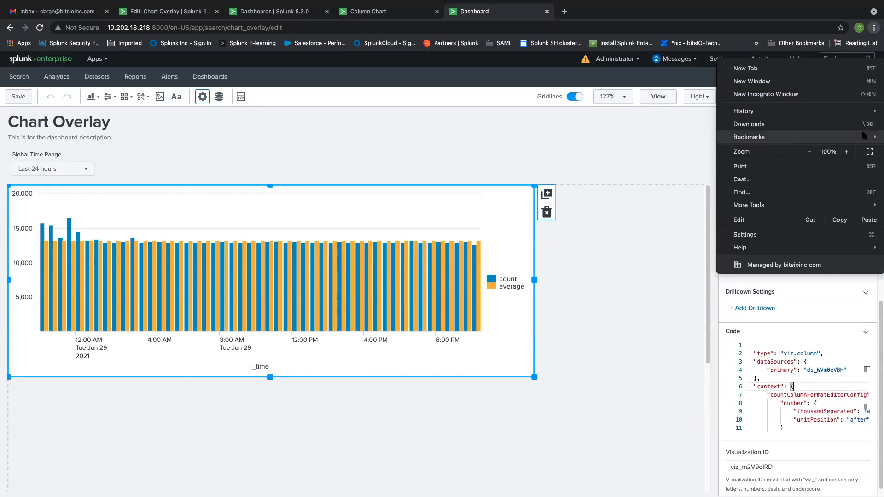
pyautogui.click(845, 151)
pyautogui.click(845, 151)
pyautogui.click(845, 151)
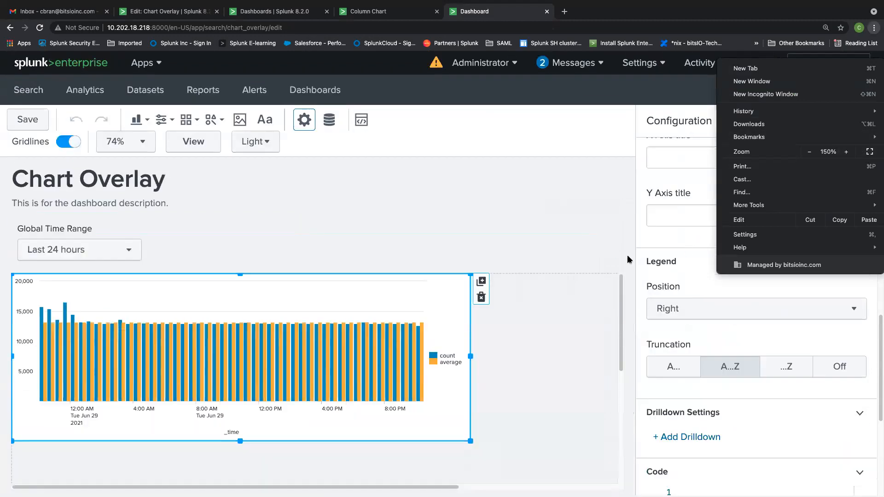
pyautogui.click(572, 213)
pyautogui.scroll(-5, 682, 276)
pyautogui.scroll(-3, 682, 276)
pyautogui.scroll(3, 682, 276)
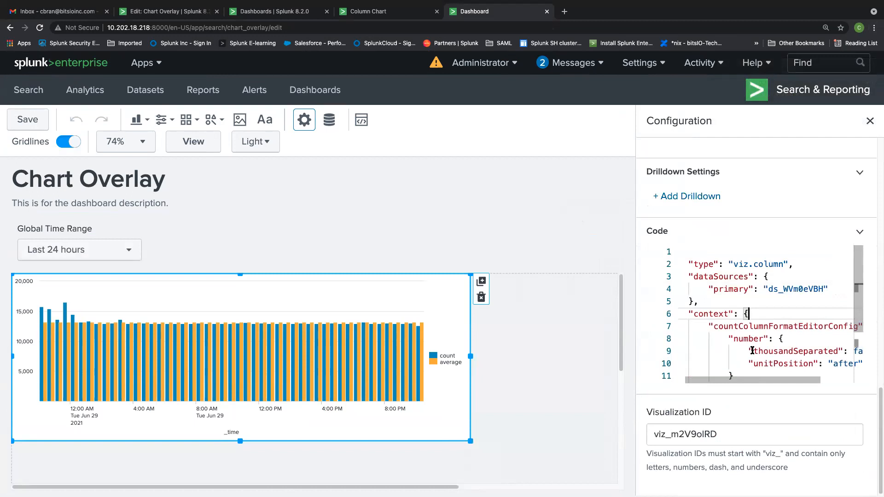
# Try to select the axisY2.enabled and chart.overlayFields lines in the Example Hub's Chart Overlay source definition.
pyautogui.click(392, 11)
pyautogui.scroll(4, 683, 235)
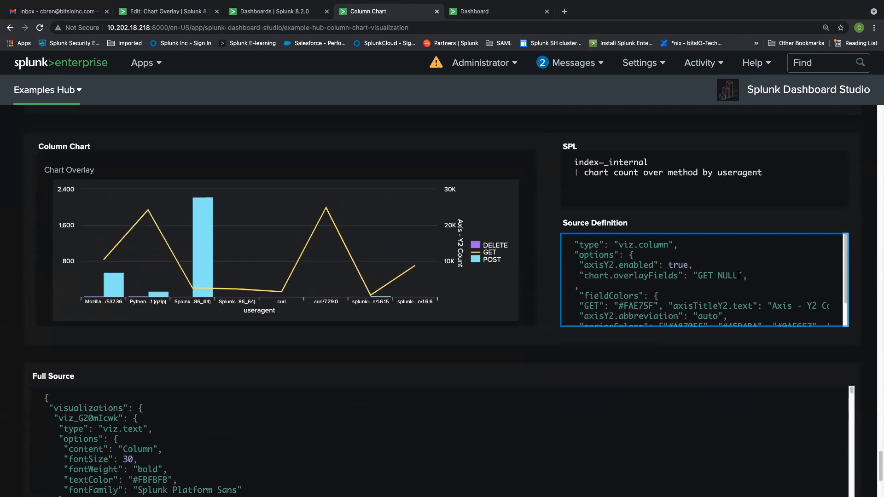
pyautogui.moveTo(745, 276); pyautogui.dragTo(616, 267)
pyautogui.tripleClick(636, 262)
pyautogui.click(686, 267)
pyautogui.moveTo(687, 267); pyautogui.dragTo(583, 266)
pyautogui.click(674, 265)
pyautogui.click(625, 265)
pyautogui.tripleClick(625, 265)
pyautogui.click(686, 266)
pyautogui.tripleClick(593, 265)
pyautogui.click(615, 264)
# Open the empty options object in the column chart's code and insert blank lines inside it.
pyautogui.click(488, 11)
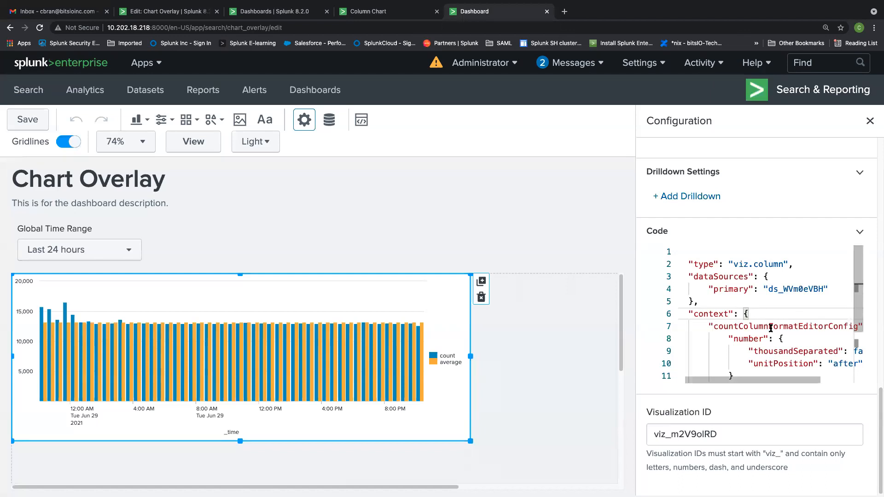
pyautogui.scroll(-3, 777, 332)
pyautogui.scroll(3, 778, 332)
pyautogui.scroll(-3, 780, 290)
pyautogui.click(752, 330)
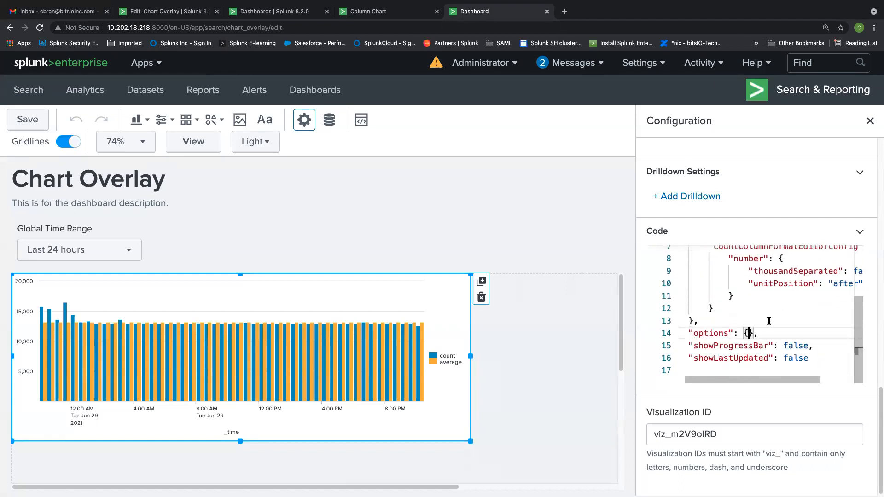
pyautogui.press('Return')
pyautogui.press('Return')
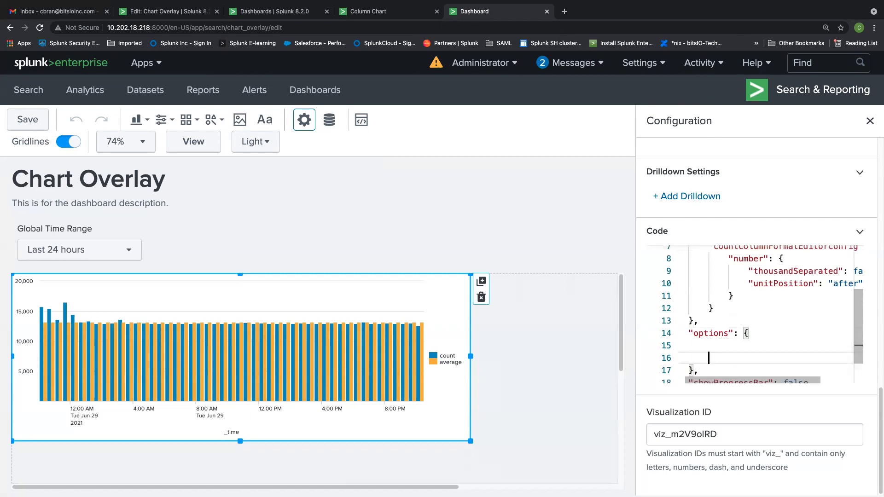
# Copy the example's whole Chart Overlay source definition into a new note in the Notes app.
pyautogui.click(359, 16)
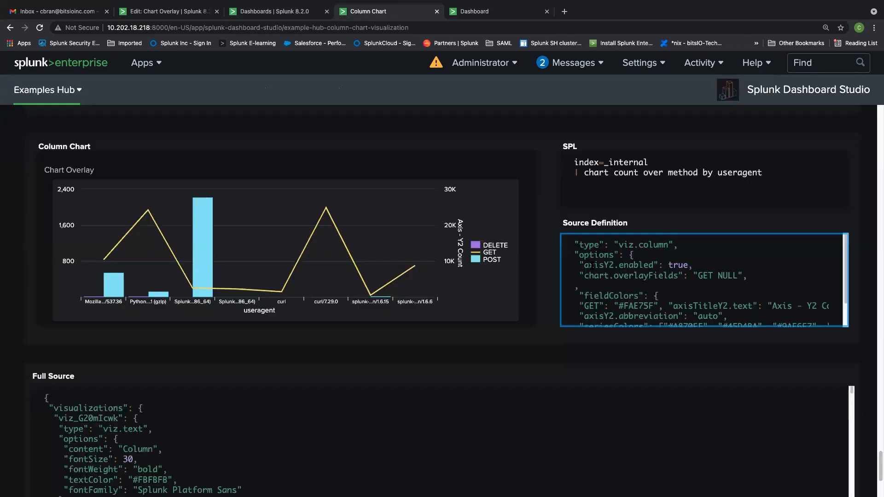
pyautogui.hotkey('ctrl', 'a')
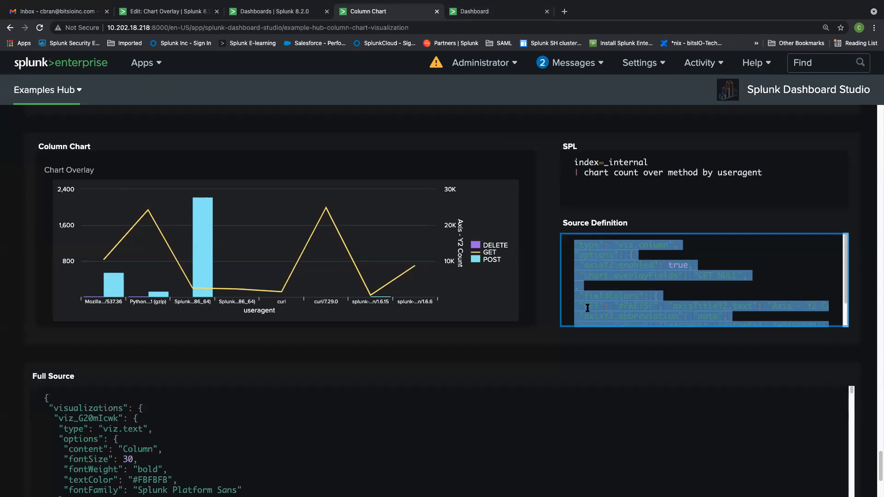
pyautogui.press('super+Tab')
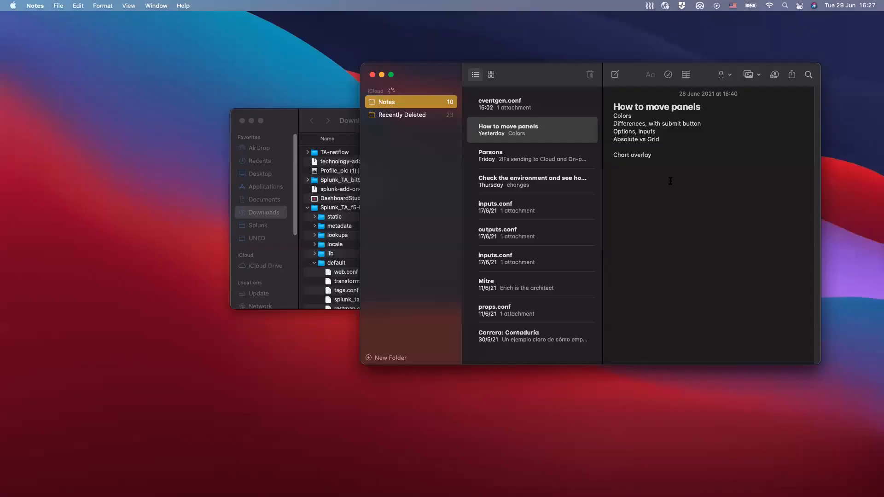
pyautogui.click(614, 75)
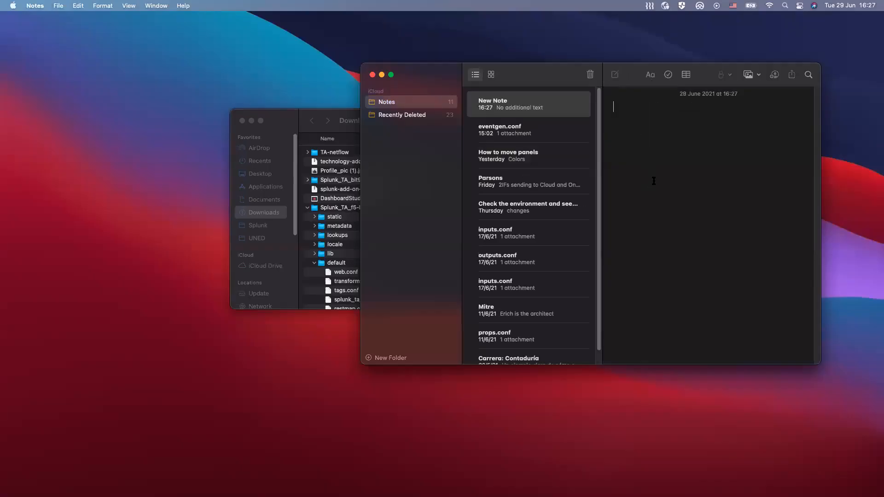
pyautogui.write('"type": "viz.column", "options": {  "axisY2.enabled": true,  "chart.overlayFields": "GET NULL",  ,  "fieldColors": {  "GET": "#FAE75F", "axisTitleY2.text": "Axis - Y2 Count",  "axisY2.abbreviation": "auto",  "seriesColors": ["#A870EF", "#45D4BA", "#9AE6F7", "#602CA1"] }, "dataSources": {   "primary": "ds_multi_series_search" }')
# Copy the "axisY2.enabled": true line from the note and switch back to the dashboard's code in the browser.
pyautogui.moveTo(677, 119); pyautogui.dragTo(613, 120)
pyautogui.press('super+c')
pyautogui.click(710, 128)
pyautogui.hotkey('ctrl', 'Right')
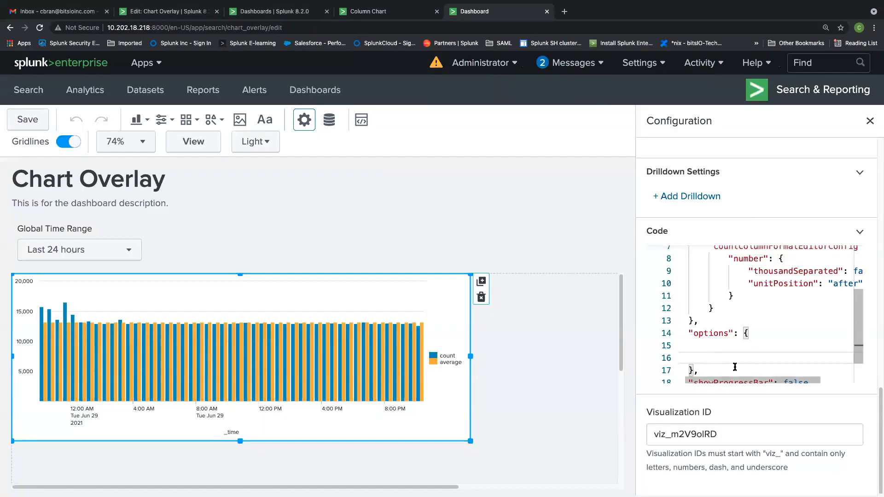
# Paste the copied axisY2.enabled and chart.overlayFields lines into the column chart's options object, removing the extra blank line there.
pyautogui.click(720, 350)
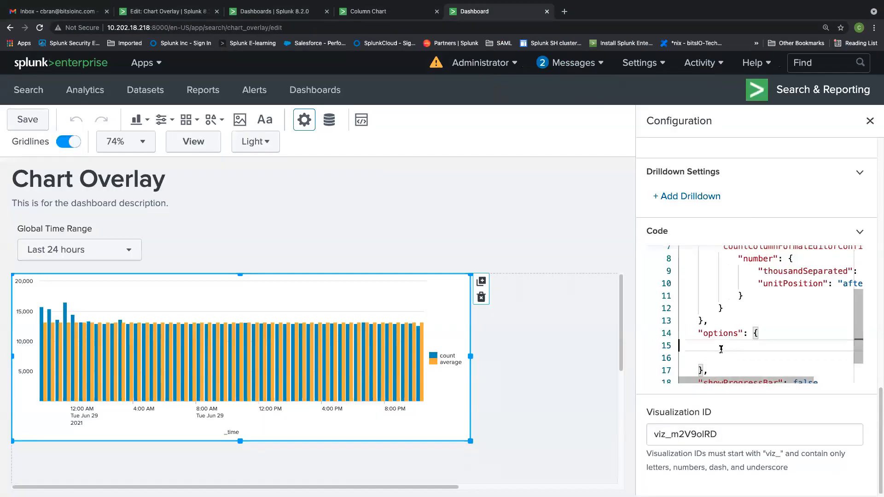
pyautogui.press('BackSpace')
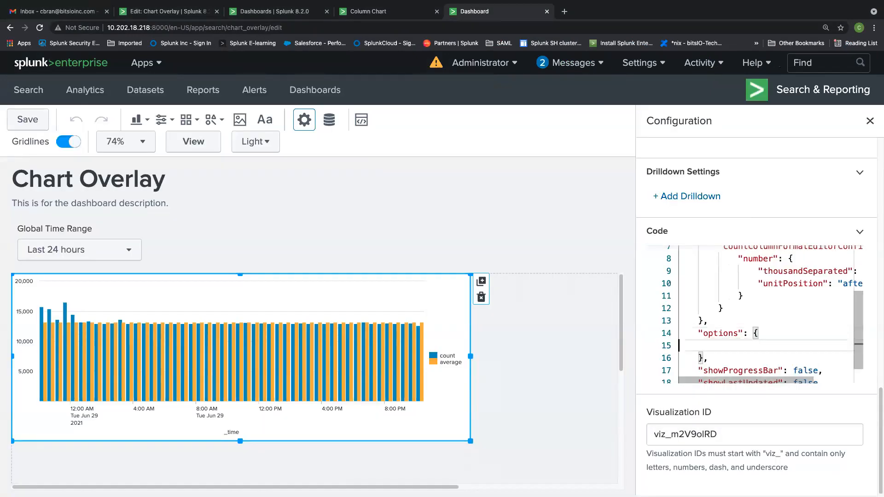
pyautogui.press('super+v')
pyautogui.press('Up')
pyautogui.press('Up')
pyautogui.press('Down')
pyautogui.press('Down')
pyautogui.press('Down')
pyautogui.press('Down')
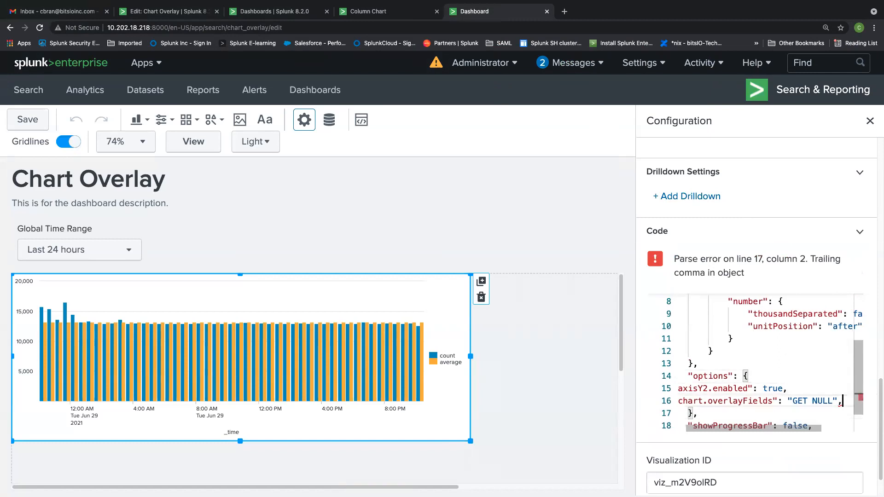
# Remove the trailing comma after the "GET NULL" value of chart.overlayFields in the chart's code.
pyautogui.scroll(-1, 729, 345)
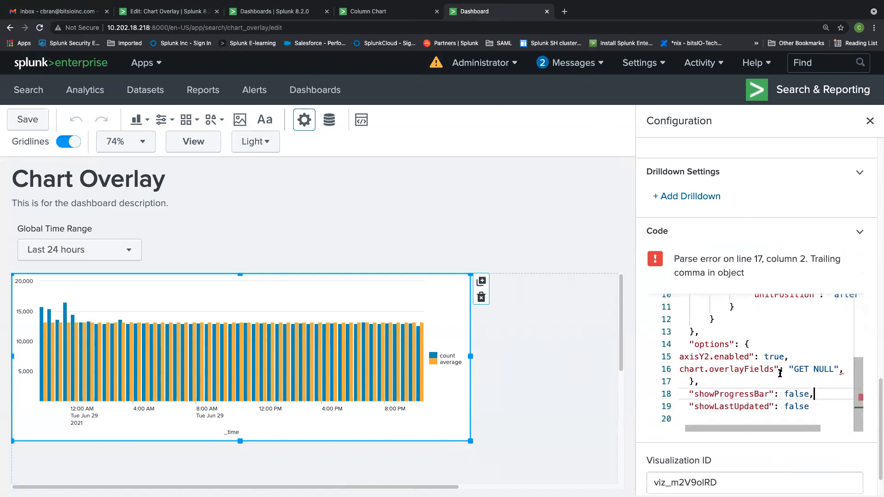
pyautogui.click(846, 366)
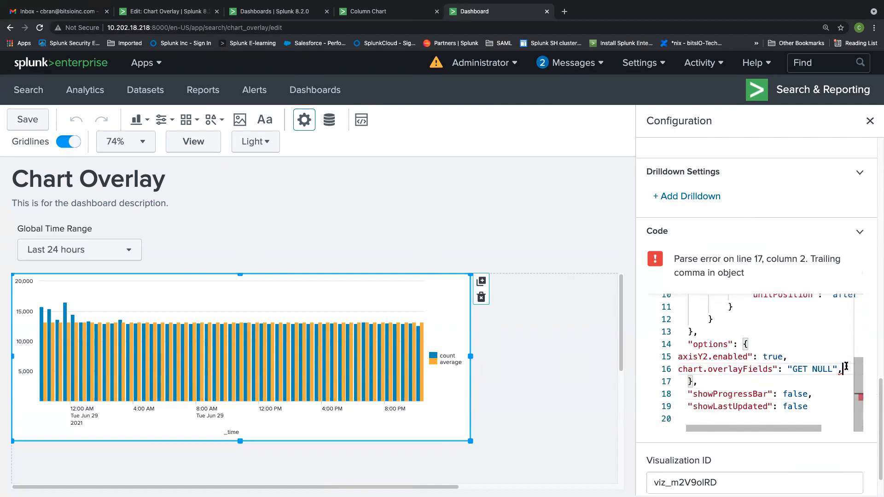
pyautogui.press('BackSpace')
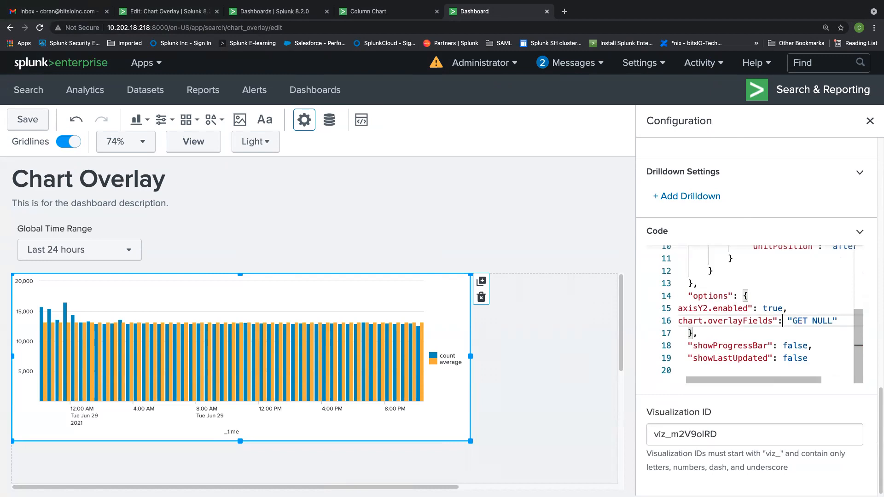
# Set the chart.overlayFields value in the column chart's code to "average".
pyautogui.press('Up')
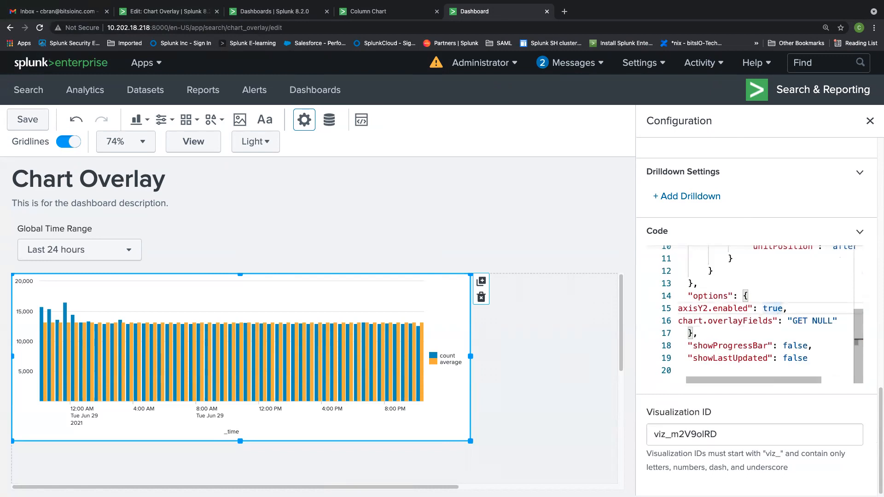
pyautogui.press('Down')
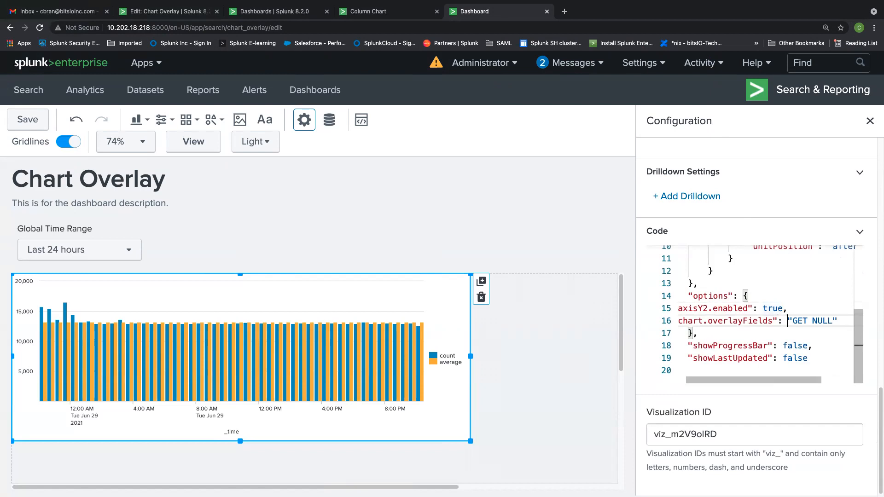
pyautogui.press('BackSpace')
pyautogui.press('BackSpace')
pyautogui.press('BackSpace')
pyautogui.press('BackSpace')
pyautogui.press('BackSpace')
pyautogui.press('BackSpace')
pyautogui.press('BackSpace')
pyautogui.press('BackSpace')
pyautogui.write('average')
pyautogui.press('Down')
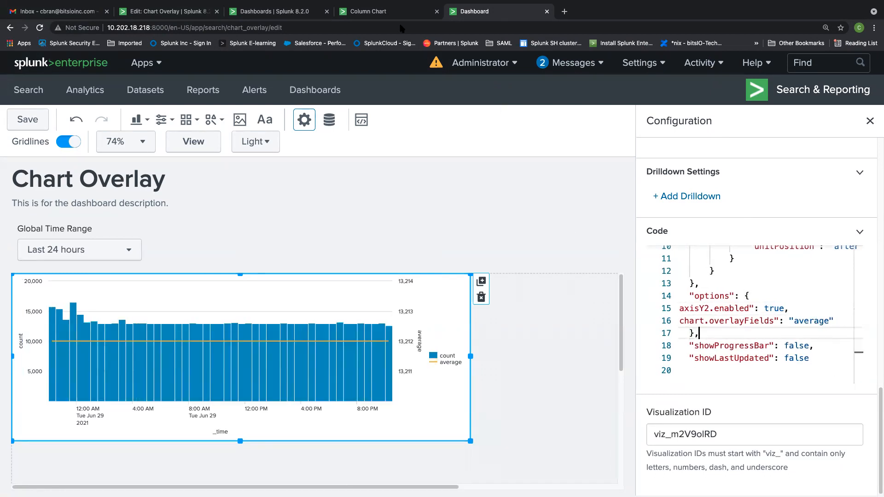
# Review the example's remaining overlay options, copy everything after the chart.overlayFields line from the note in Notes, and return to the browser.
pyautogui.click(383, 8)
pyautogui.click(718, 283)
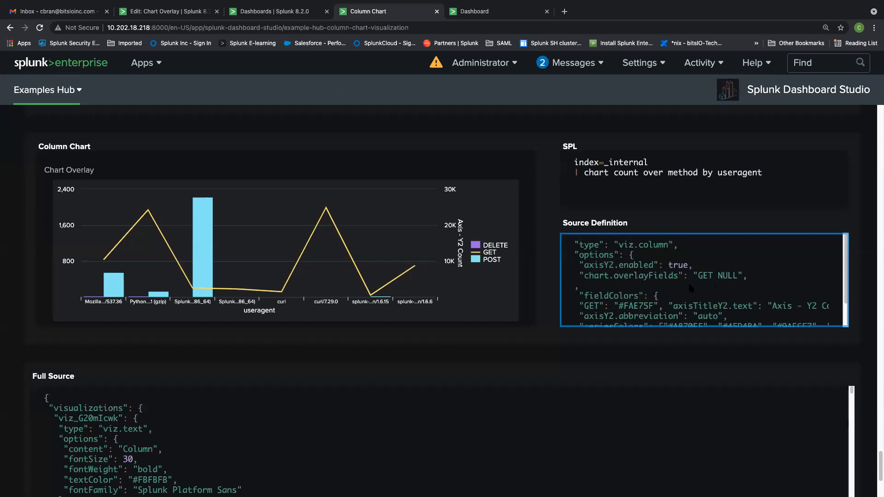
pyautogui.click(476, 11)
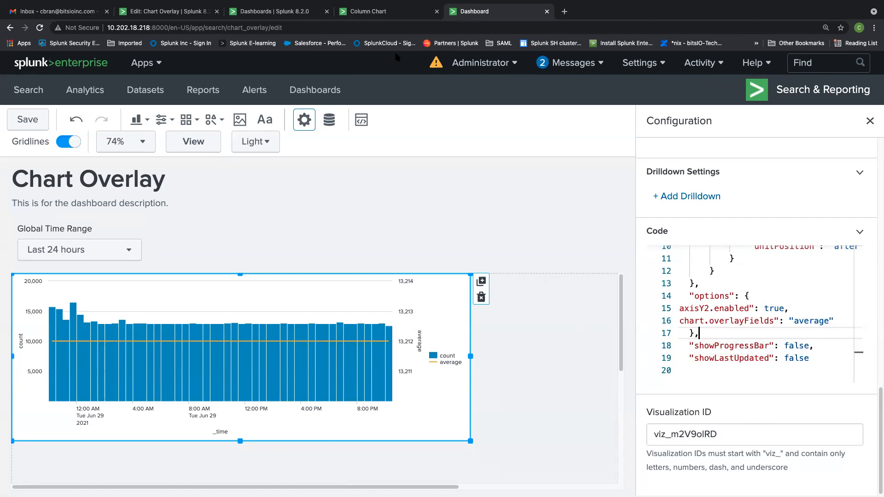
pyautogui.click(384, 12)
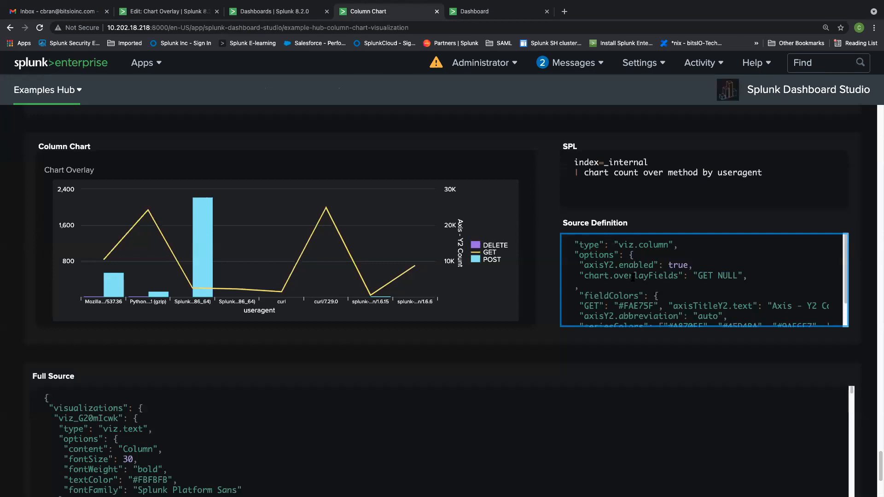
pyautogui.scroll(-1, 617, 285)
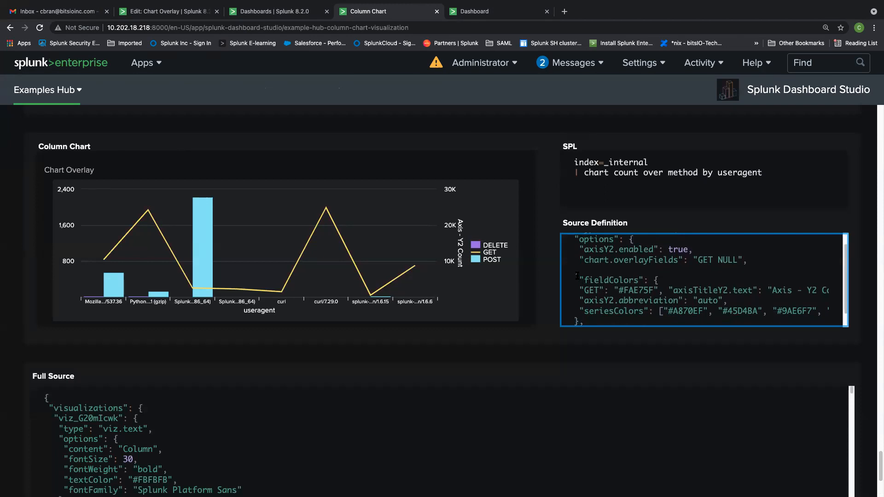
pyautogui.hotkey('ctrl', 'Left')
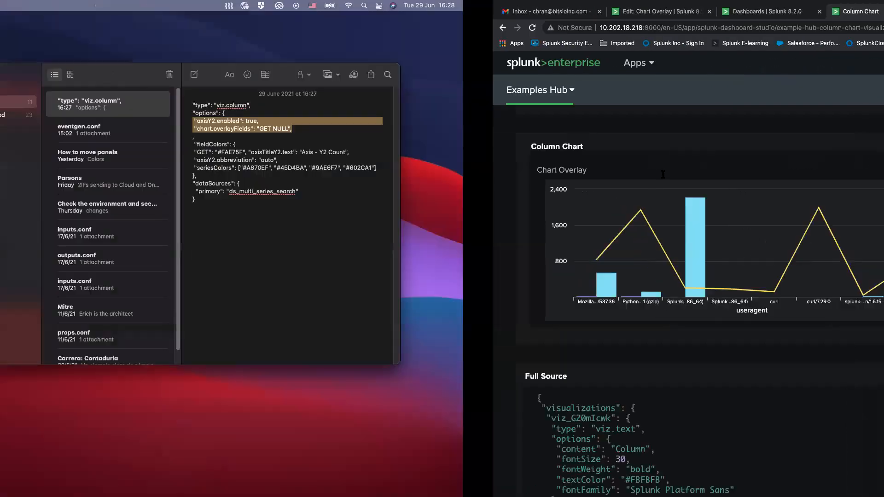
pyautogui.moveTo(616, 204); pyautogui.dragTo(713, 128)
pyautogui.press('super+c')
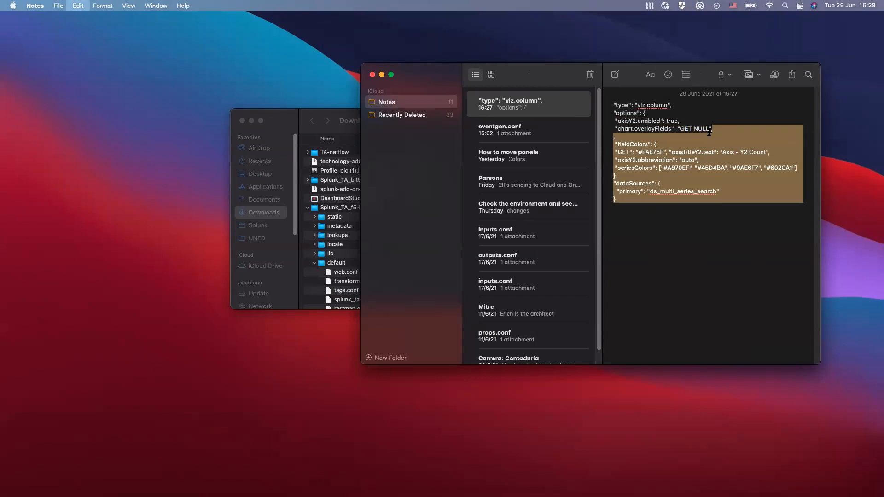
pyautogui.press('super+c')
pyautogui.hotkey('ctrl', 'Right')
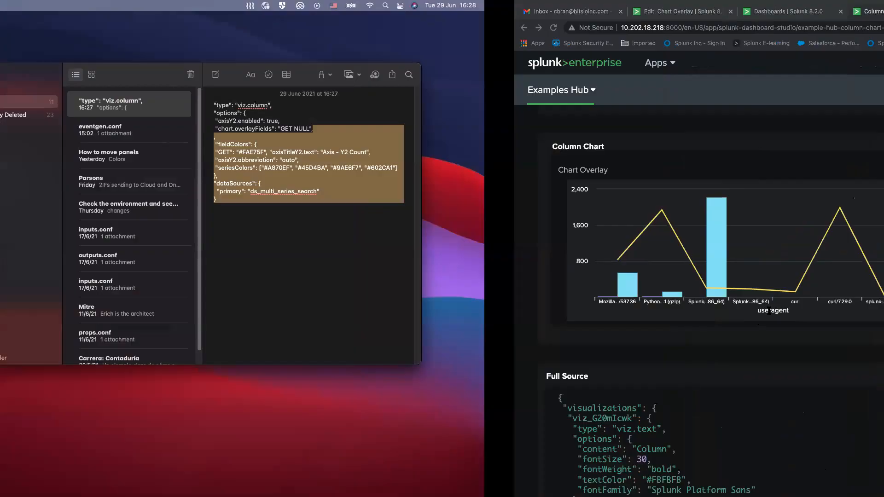
# In the dashboard's chart code, add a comma after the "average" overlay value and paste the copied example options below it.
pyautogui.click(488, 15)
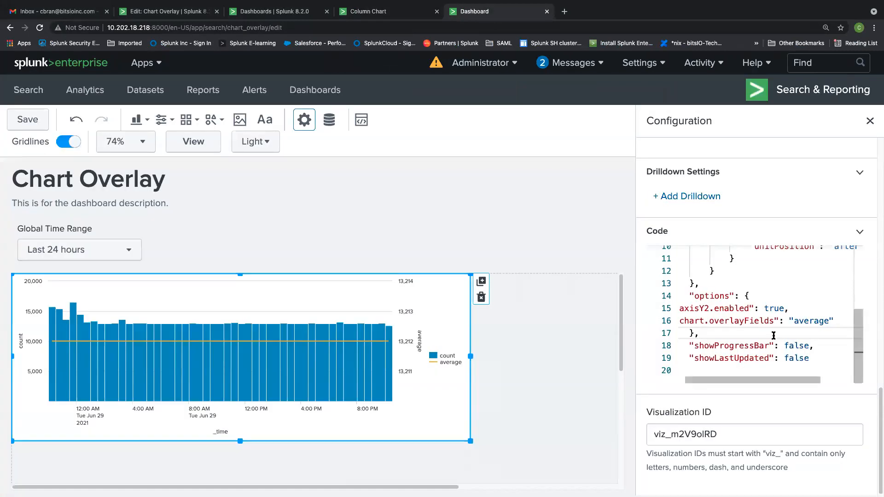
pyautogui.click(832, 322)
pyautogui.write(',')
pyautogui.press('Return')
pyautogui.press('super+v')
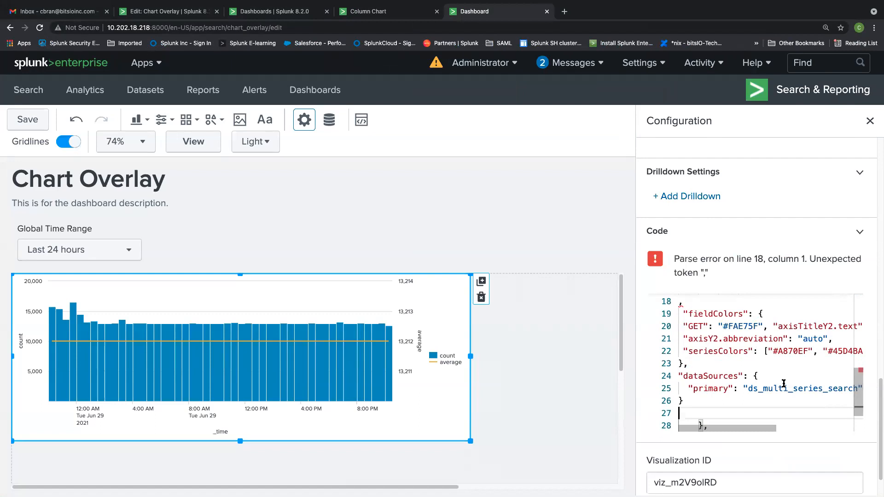
# Delete the stray comma and blank lines between the chart.overlayFields line and the pasted fieldColors block.
pyautogui.scroll(3, 778, 386)
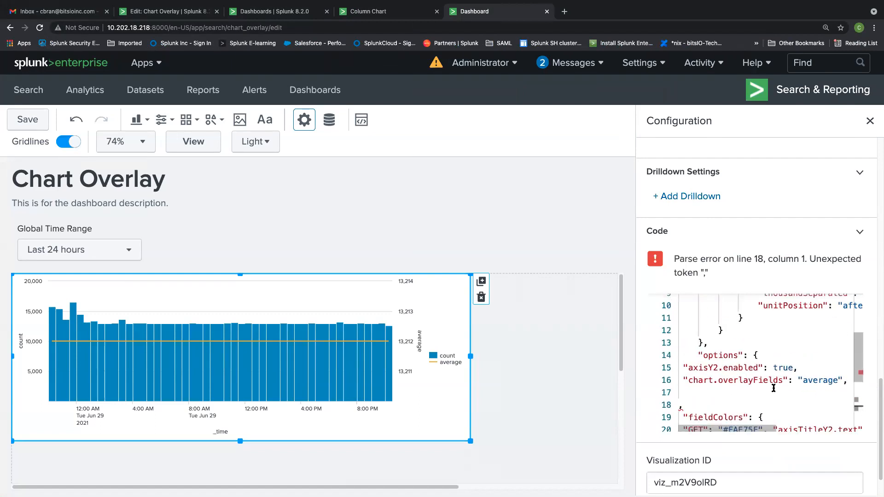
pyautogui.scroll(-2, 773, 388)
pyautogui.click(704, 324)
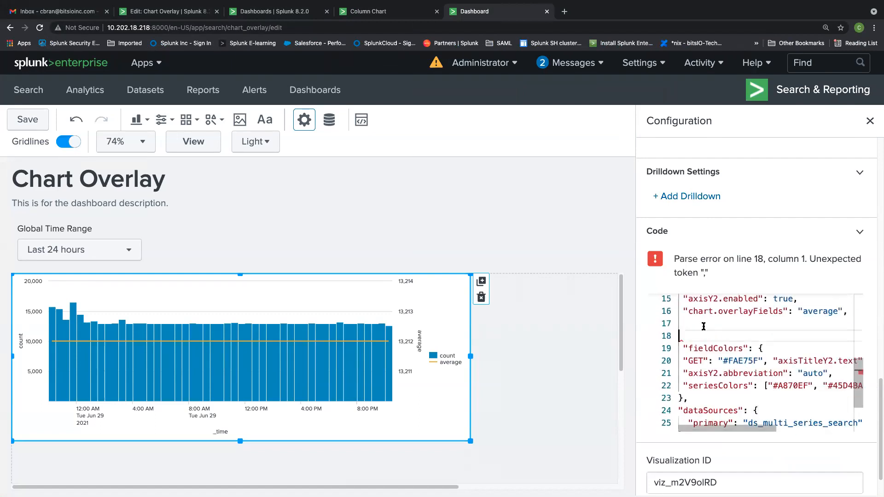
pyautogui.press('BackSpace')
pyautogui.press('BackSpace')
pyautogui.scroll(3, 775, 341)
pyautogui.scroll(-2, 766, 357)
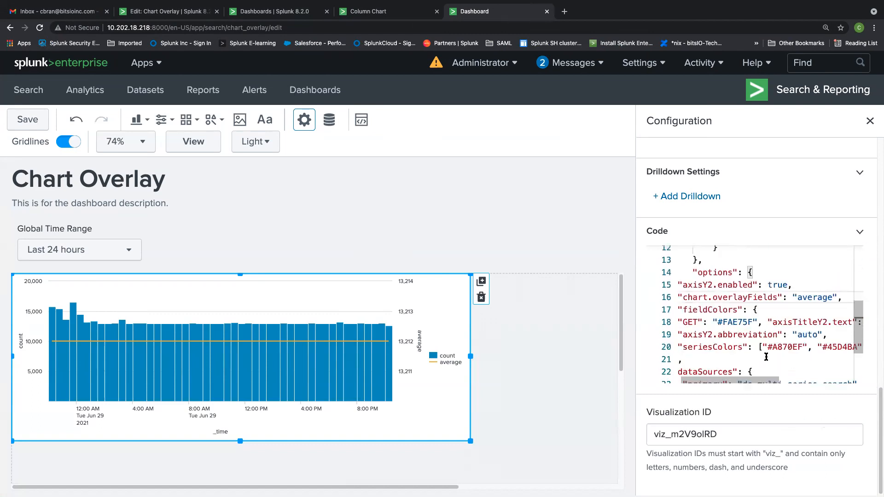
# Rename the "GET" key in the fieldColors block to "average".
pyautogui.scroll(-2, 718, 323)
pyautogui.hscroll(-1, 687, 290)
pyautogui.moveTo(700, 289); pyautogui.dragTo(689, 287)
pyautogui.write('average')
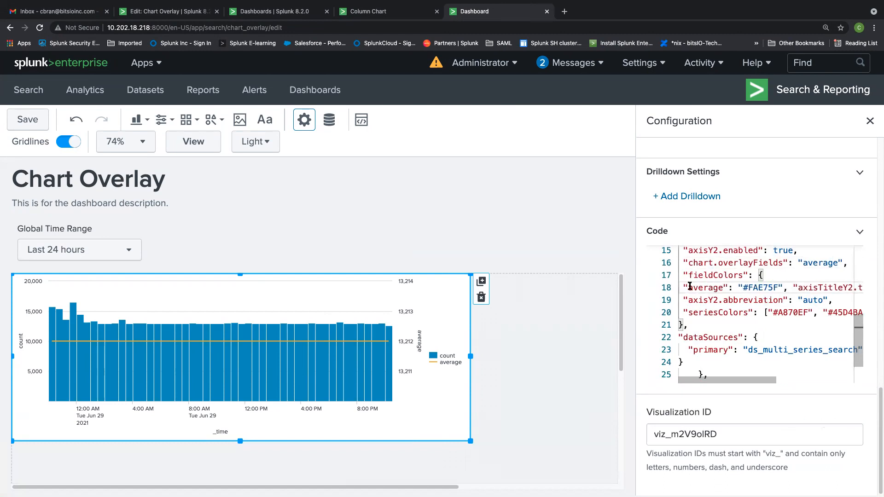
# Set the axisTitleY2.text value in the pasted options to "Average".
pyautogui.doubleClick(759, 287)
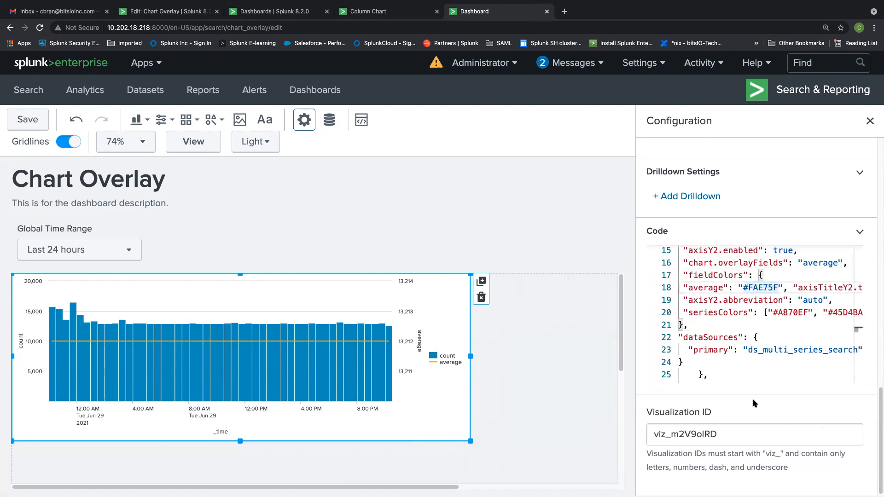
pyautogui.moveTo(751, 377); pyautogui.dragTo(828, 377)
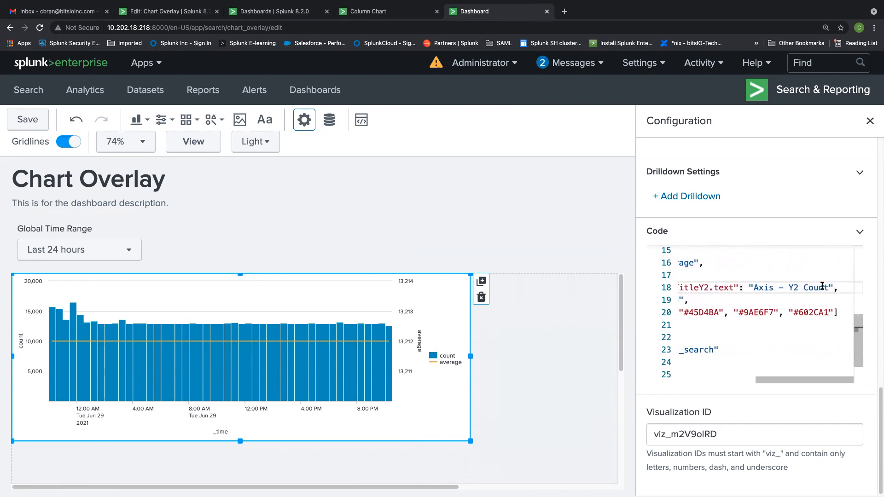
pyautogui.moveTo(832, 287); pyautogui.dragTo(757, 287)
pyautogui.press('BackSpace')
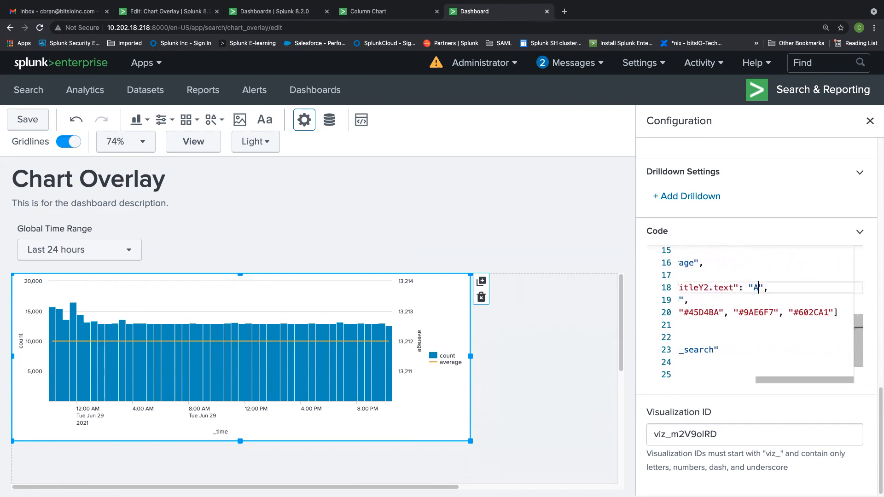
pyautogui.write('verage')
pyautogui.hscroll(-3, 730, 382)
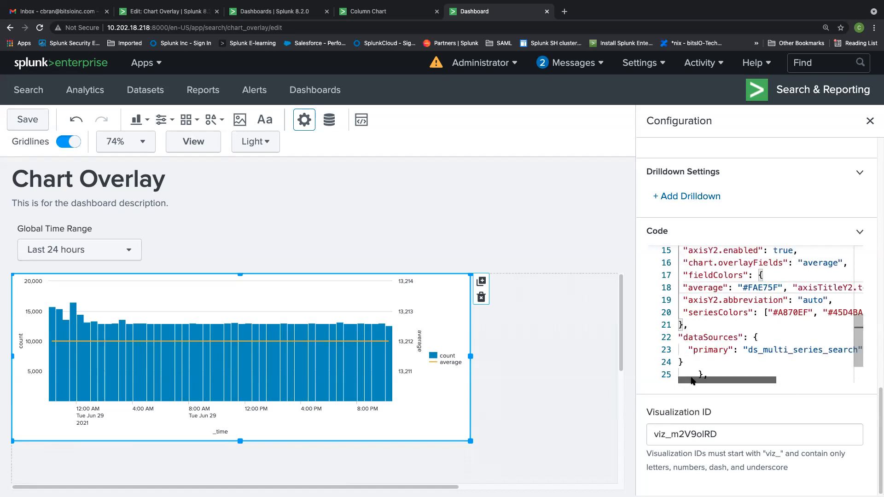
# Close the column chart's configuration and save the Chart Overlay dashboard.
pyautogui.scroll(5, 750, 314)
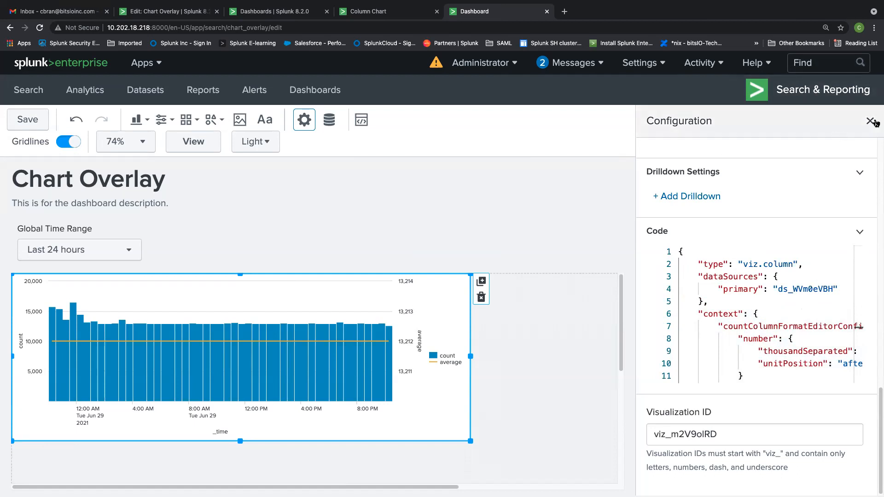
pyautogui.click(432, 146)
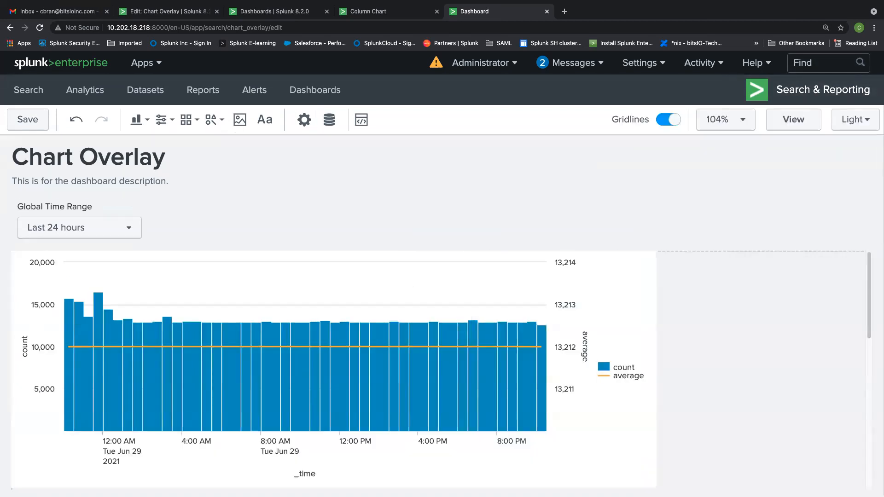
pyautogui.click(28, 119)
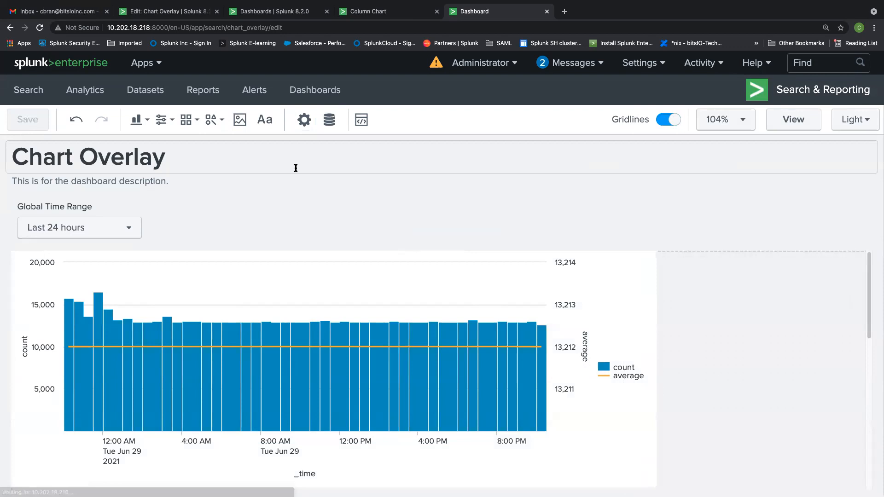
# Compare the saved overlay chart with the Example Hub's Chart Overlay and the classic Simple XML chart overlay examples.
pyautogui.click(387, 12)
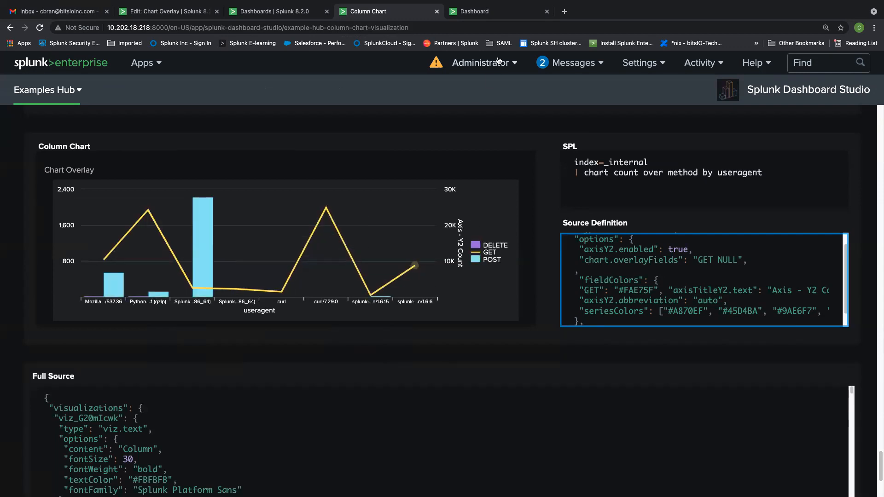
pyautogui.hotkey('ctrl', 'Tab')
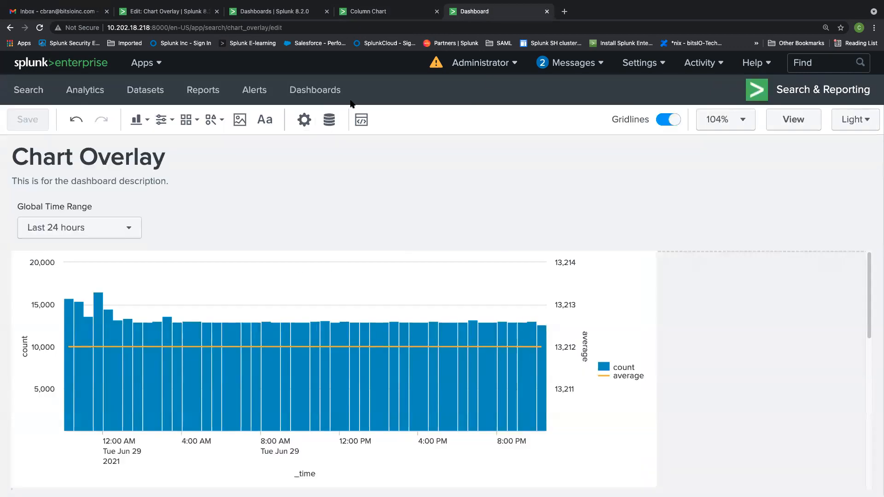
pyautogui.scroll(-1, 289, 306)
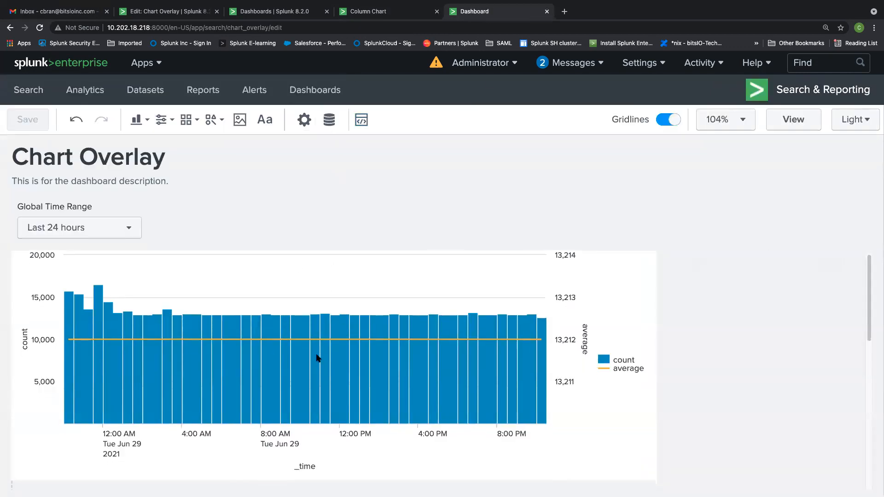
pyautogui.click(251, 11)
pyautogui.click(173, 12)
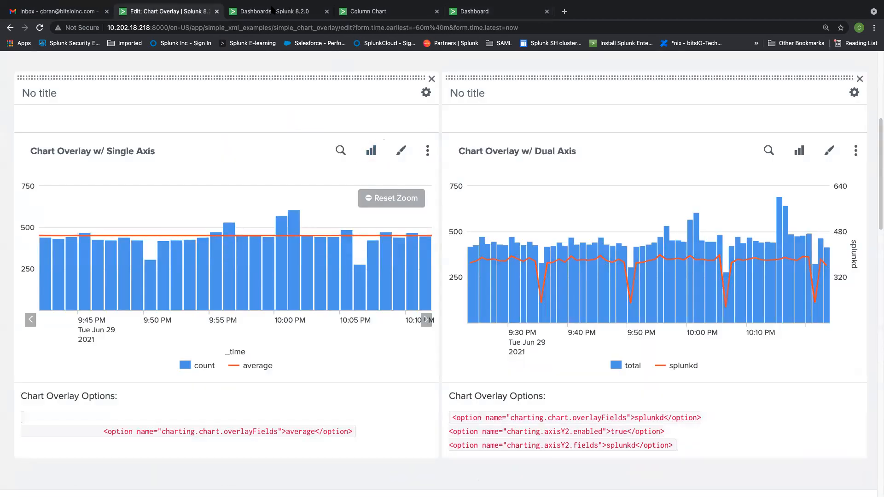
# Switch to the Dashboard Studio version of Chart Overlay and reduce the browser zoom to 100%.
pyautogui.moveTo(464, 13); pyautogui.dragTo(258, 12)
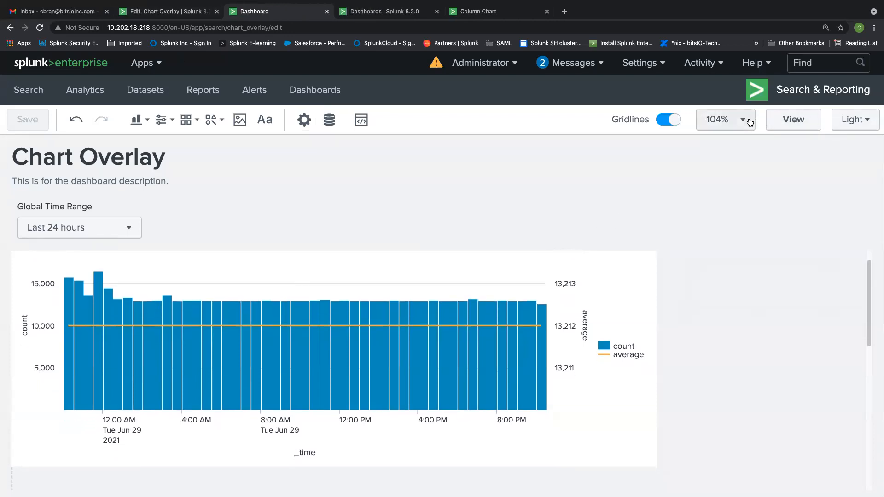
pyautogui.click(874, 28)
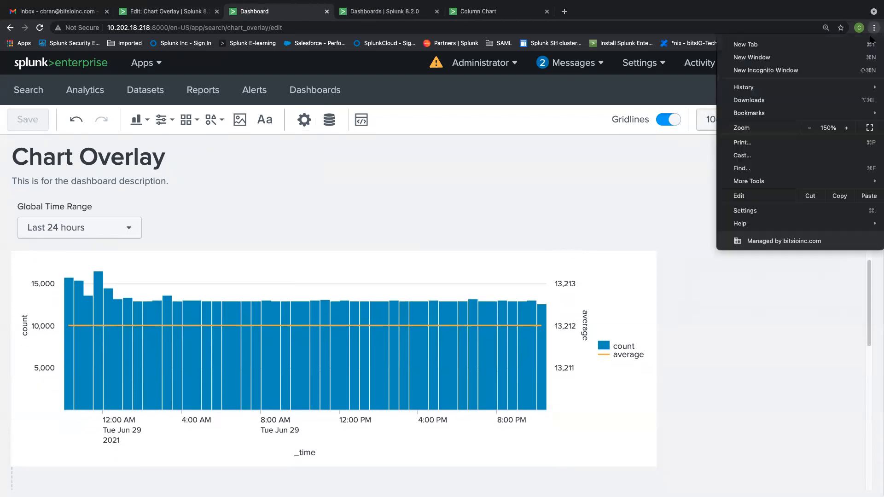
pyautogui.click(809, 128)
pyautogui.click(809, 128)
pyautogui.click(809, 128)
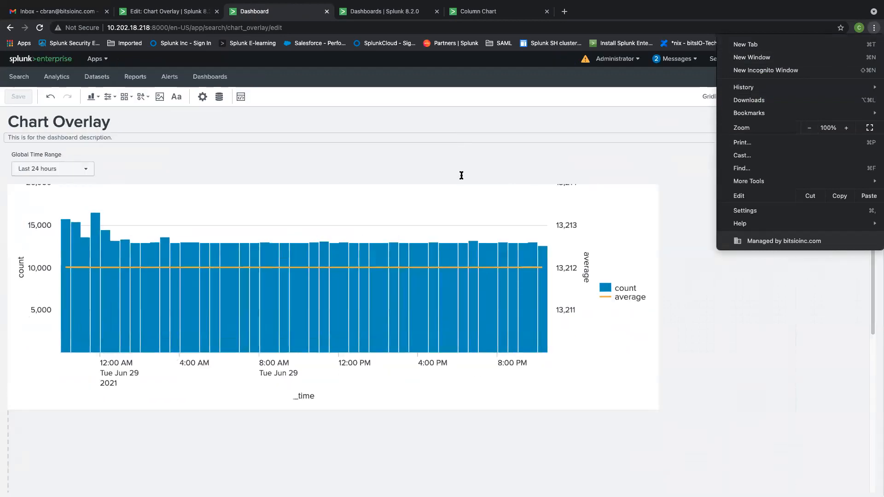
pyautogui.click(463, 187)
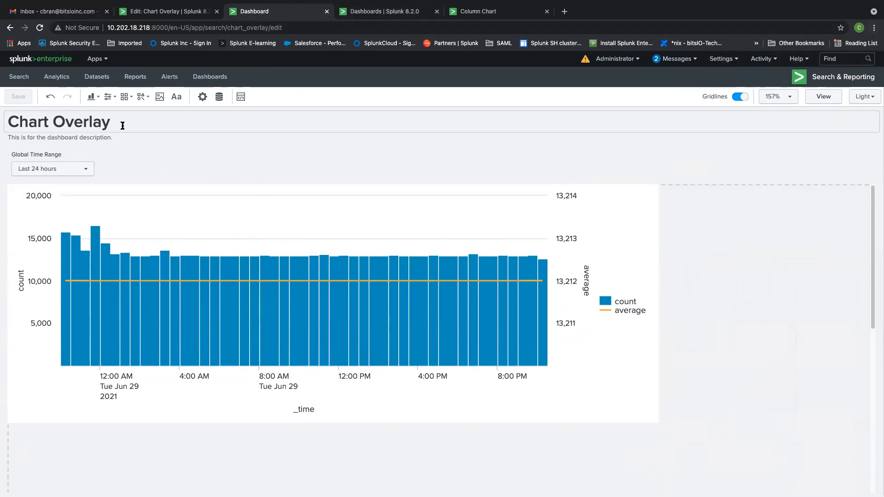
# Add a dropdown input to the Chart Overlay dashboard.
pyautogui.click(109, 97)
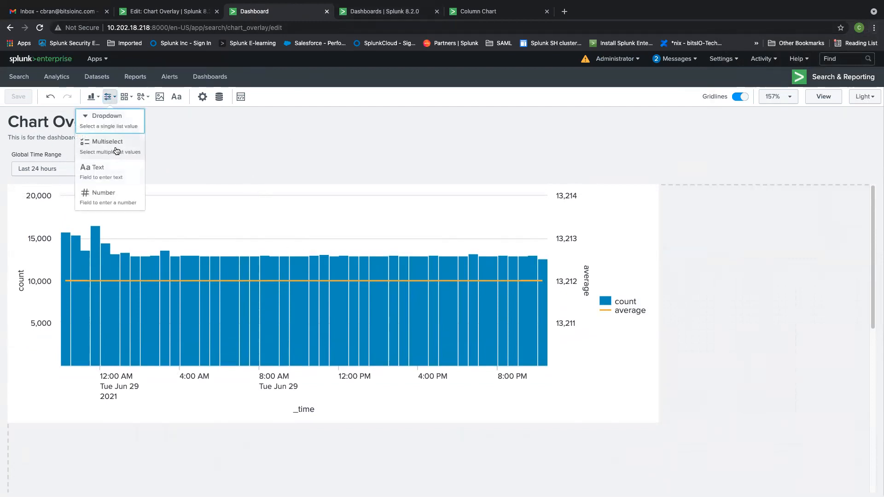
pyautogui.click(125, 127)
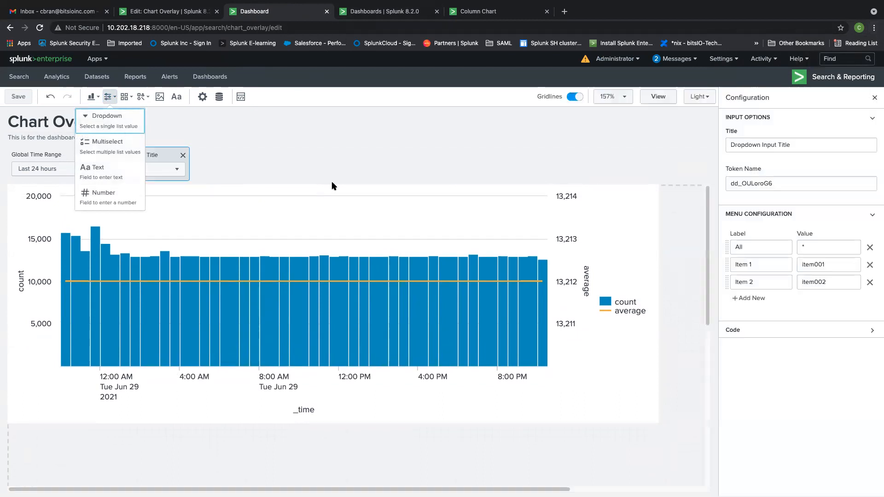
pyautogui.click(377, 291)
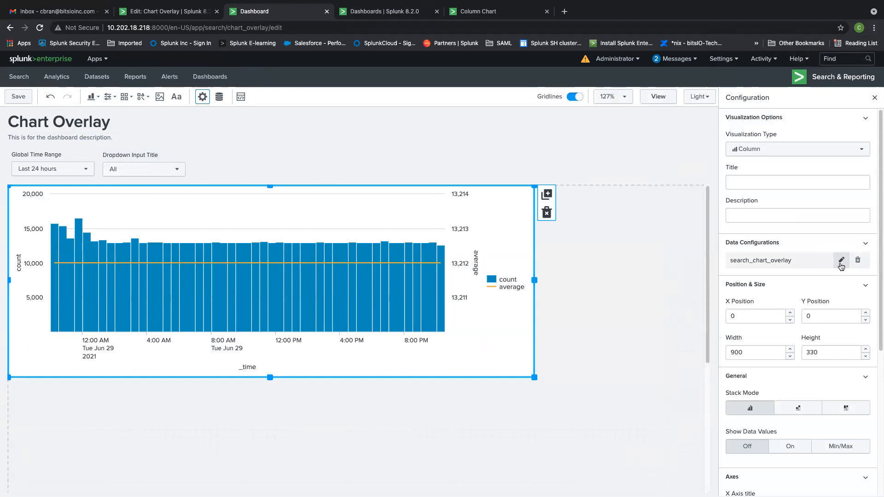
# Open the search_chart_overlay data source and examine the index filter in its SPL search.
pyautogui.click(219, 98)
pyautogui.click(855, 148)
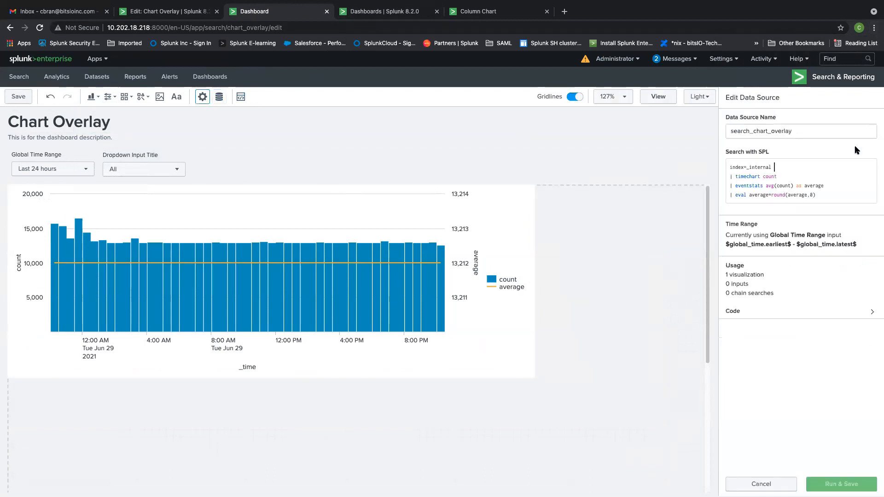
pyautogui.moveTo(773, 166); pyautogui.dragTo(756, 167)
pyautogui.click(780, 167)
# Set the dropdown input's title to "Indexes" and its token name to "idx".
pyautogui.click(163, 154)
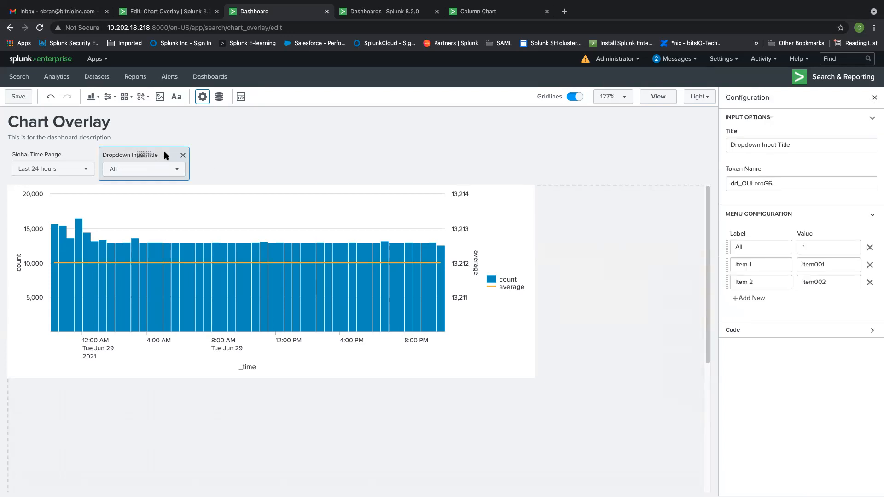
pyautogui.click(803, 145)
pyautogui.hotkey('ctrl', 'a')
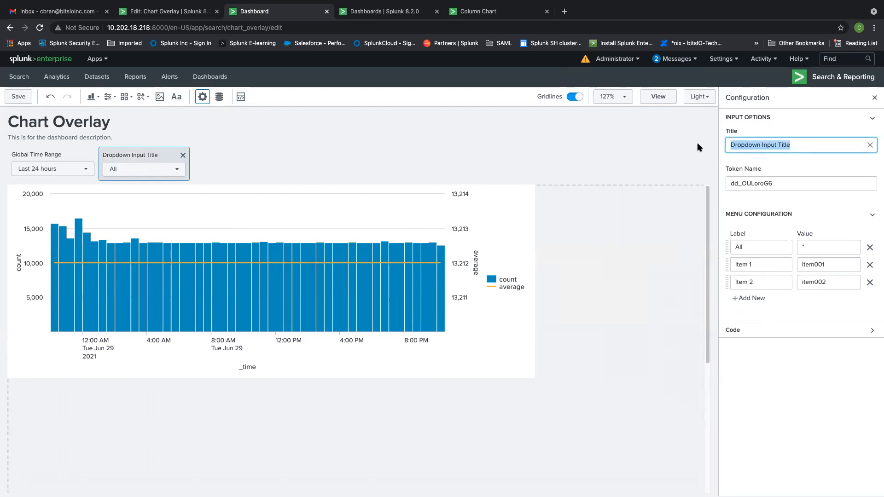
pyautogui.write('Indexes')
pyautogui.click(787, 183)
pyautogui.moveTo(787, 183); pyautogui.dragTo(728, 185)
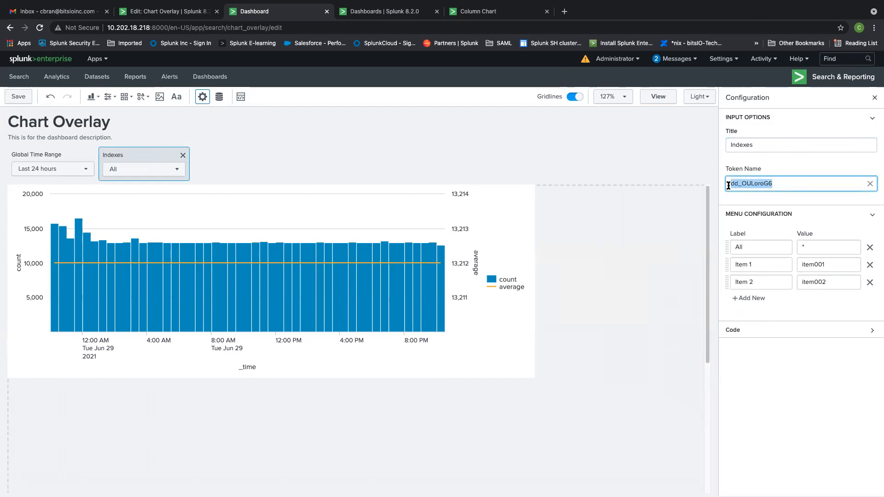
pyautogui.write('id')
# Remove the Item 1 and Item 2 entries from the Indexes dropdown's static menu.
pyautogui.click(869, 266)
pyautogui.click(870, 266)
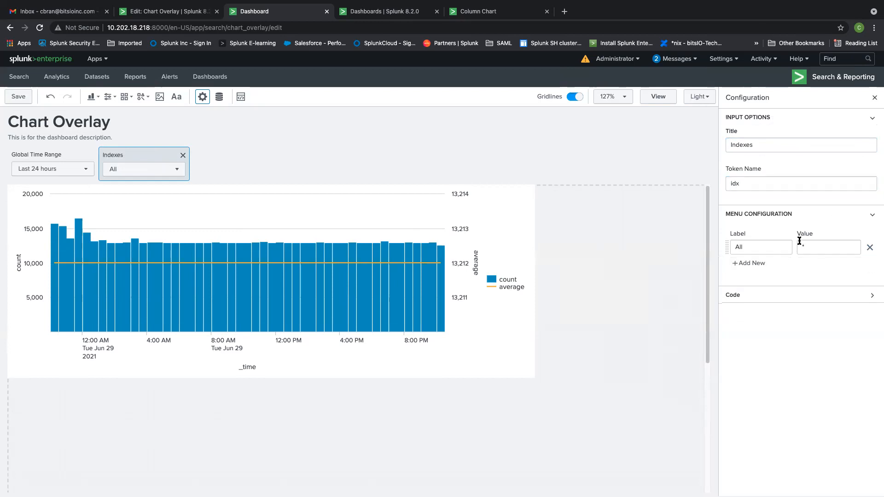
pyautogui.click(749, 263)
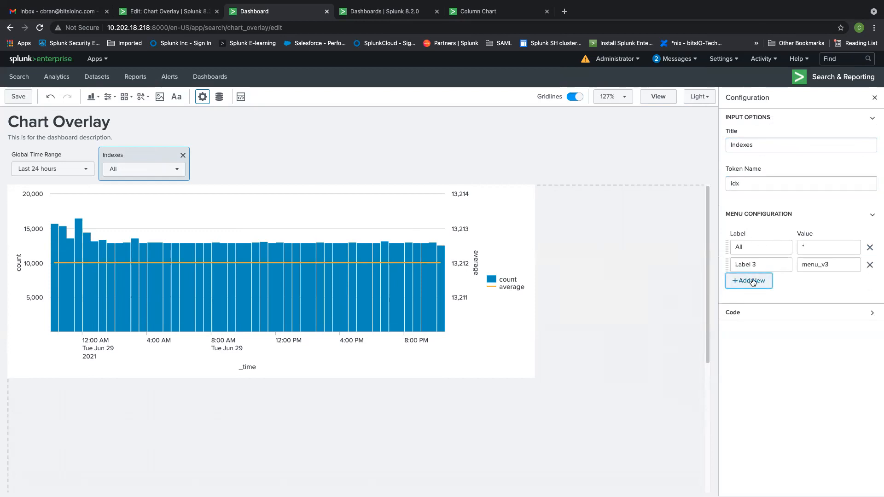
pyautogui.click(753, 281)
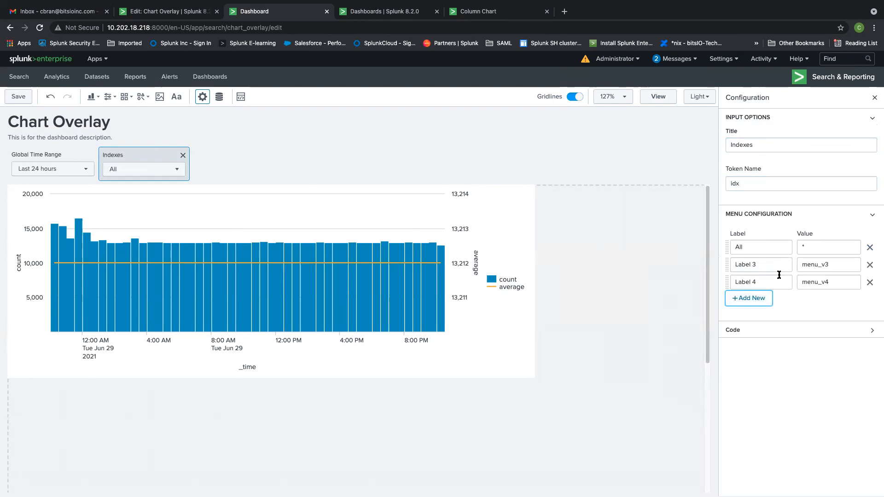
pyautogui.click(869, 282)
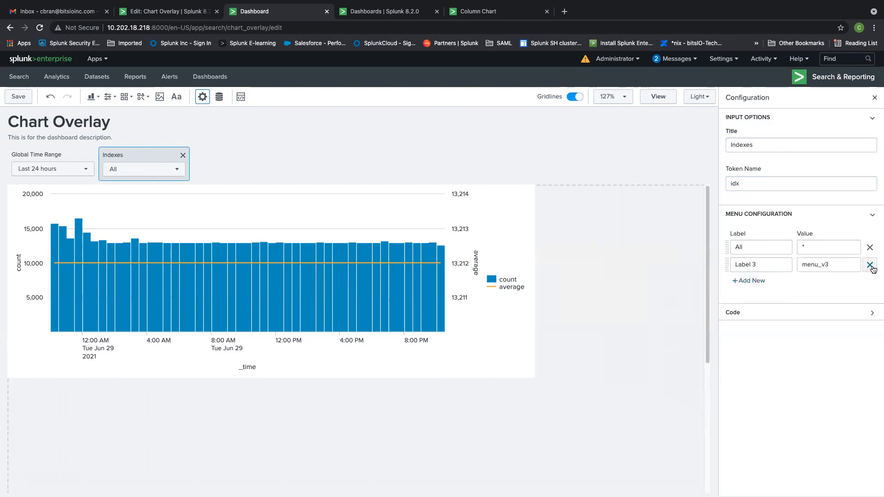
pyautogui.click(872, 266)
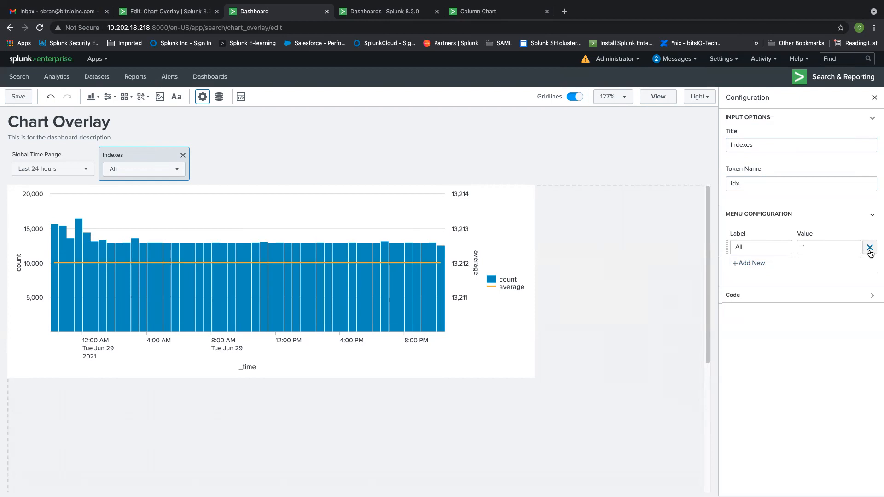
# Remove the All entry from the Indexes dropdown's menu and expand the input's source code.
pyautogui.click(870, 253)
pyautogui.click(788, 280)
pyautogui.click(804, 329)
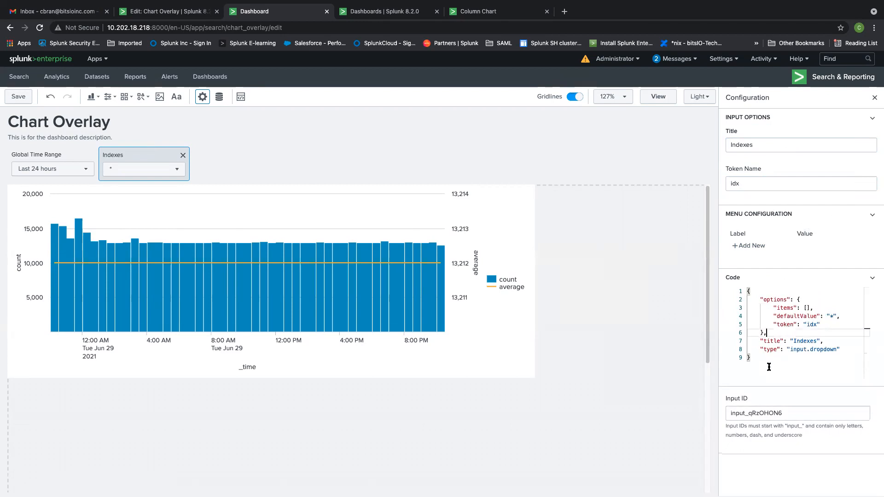
# Add a dropdown input to the classic Chart Overlay dashboard and delete the text input added by mistake.
pyautogui.click(202, 13)
pyautogui.scroll(4, 235, 197)
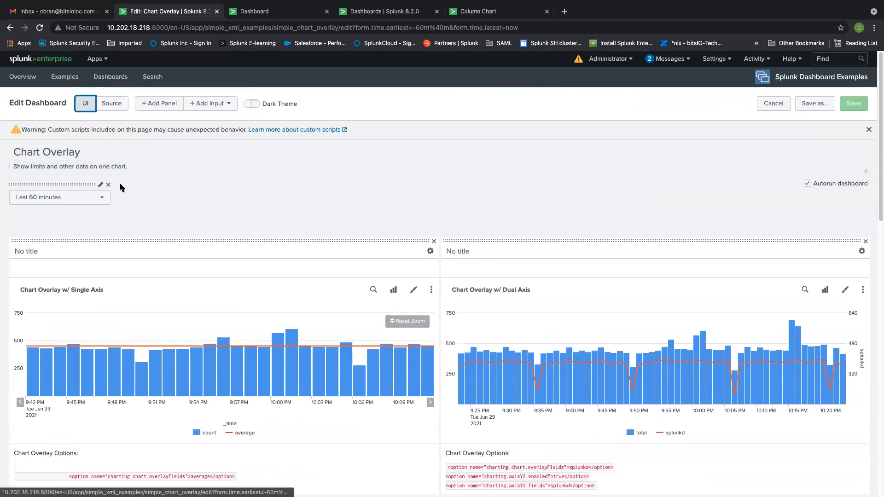
pyautogui.click(202, 104)
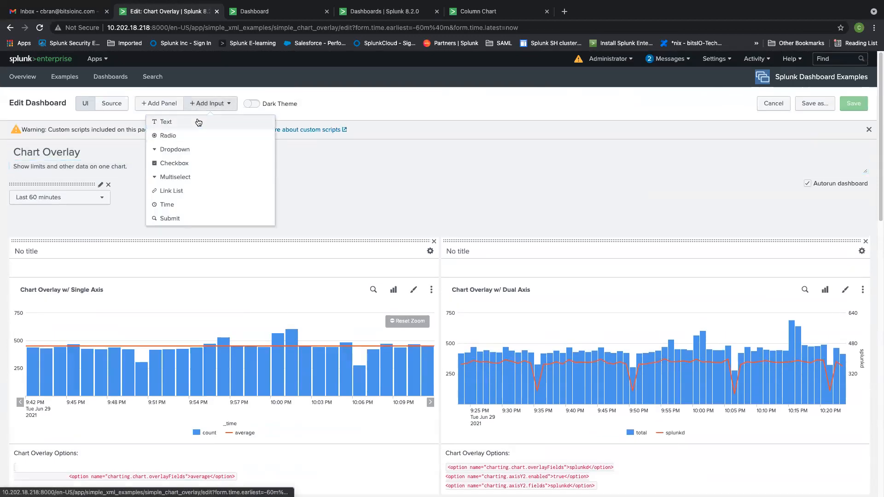
pyautogui.click(198, 122)
pyautogui.click(208, 103)
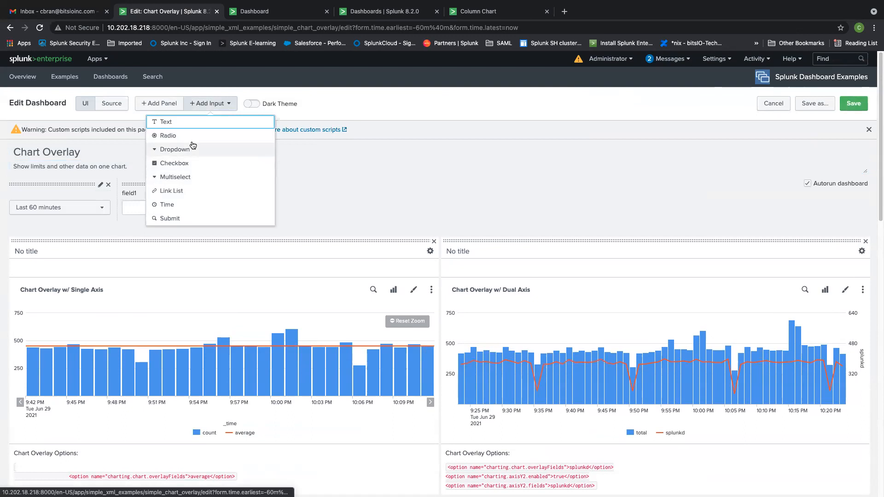
pyautogui.click(191, 148)
pyautogui.click(220, 185)
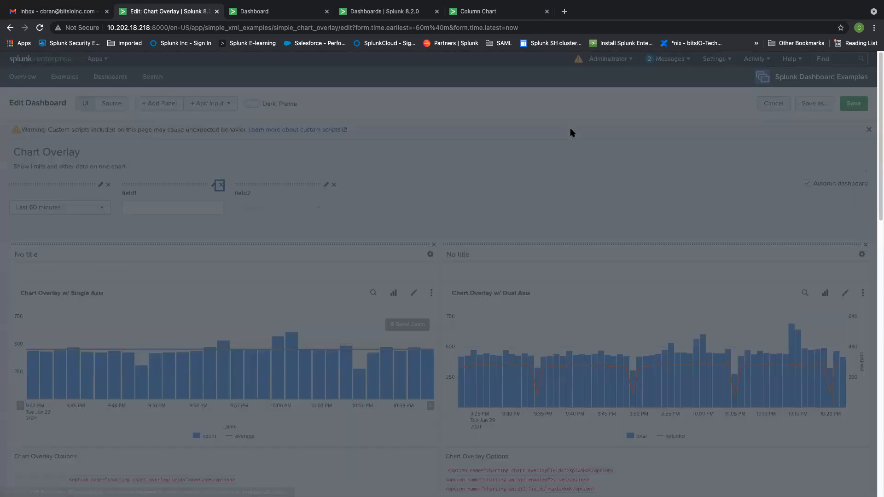
pyautogui.click(538, 143)
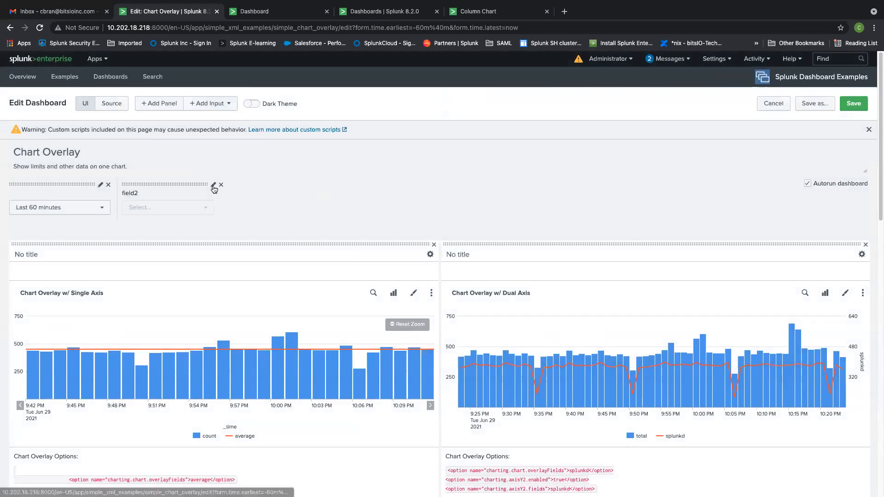
# Open the classic dropdown input's settings and examine its Static Options and Dynamic Options.
pyautogui.click(213, 185)
pyautogui.scroll(-5, 239, 242)
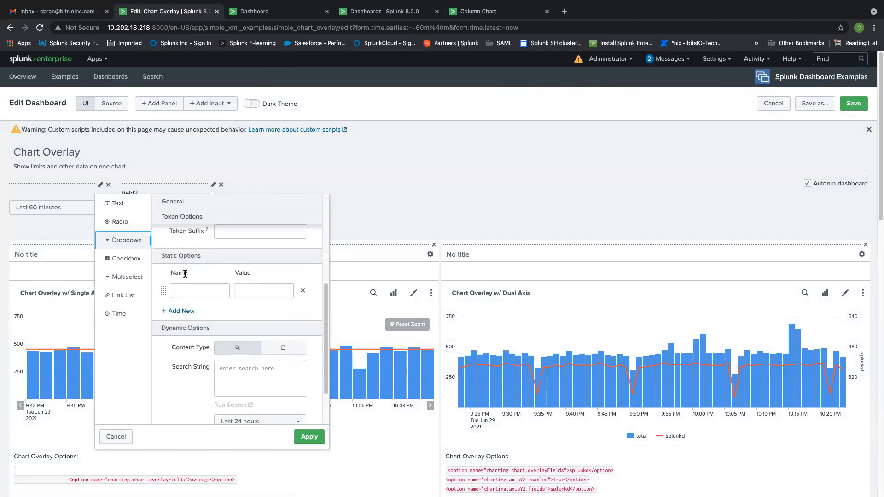
pyautogui.scroll(-3, 198, 290)
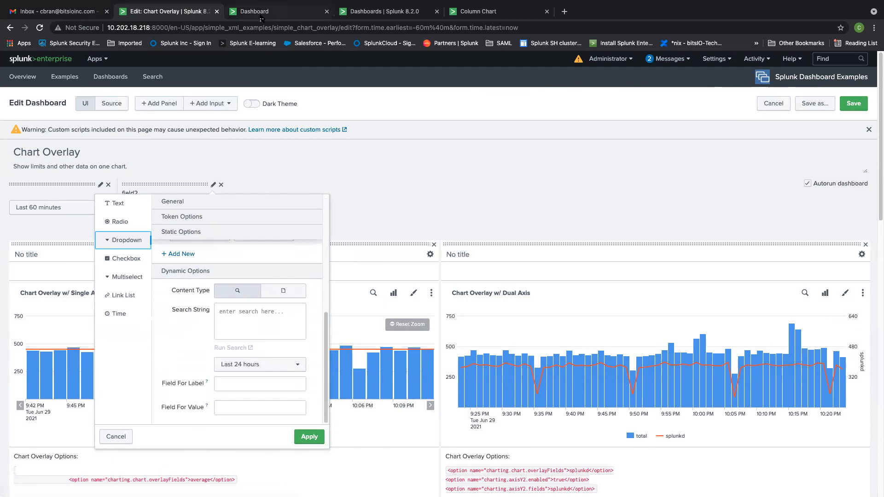
# Return to the Dashboard Studio version of Chart Overlay and open its data sources overview.
pyautogui.click(348, 18)
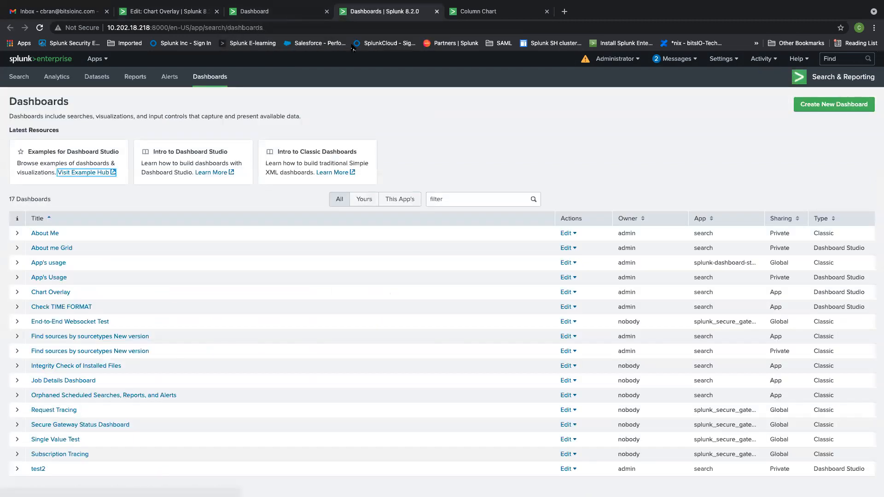
pyautogui.click(303, 11)
pyautogui.click(506, 17)
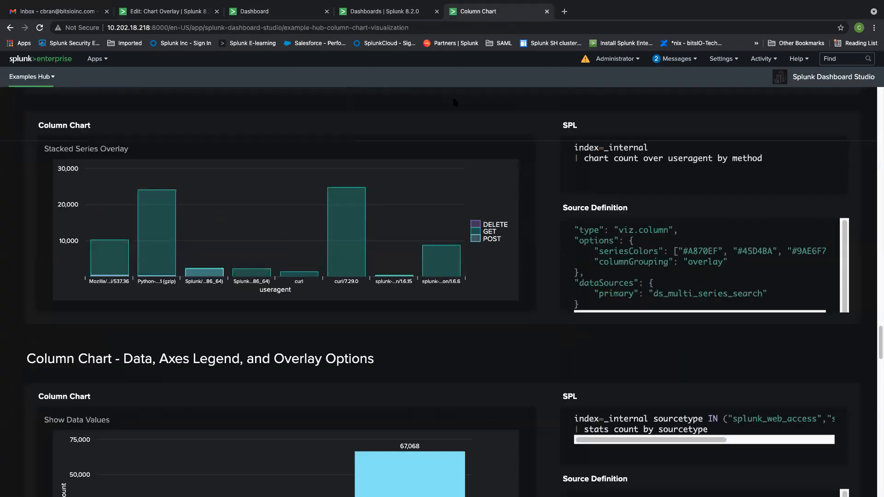
pyautogui.click(290, 14)
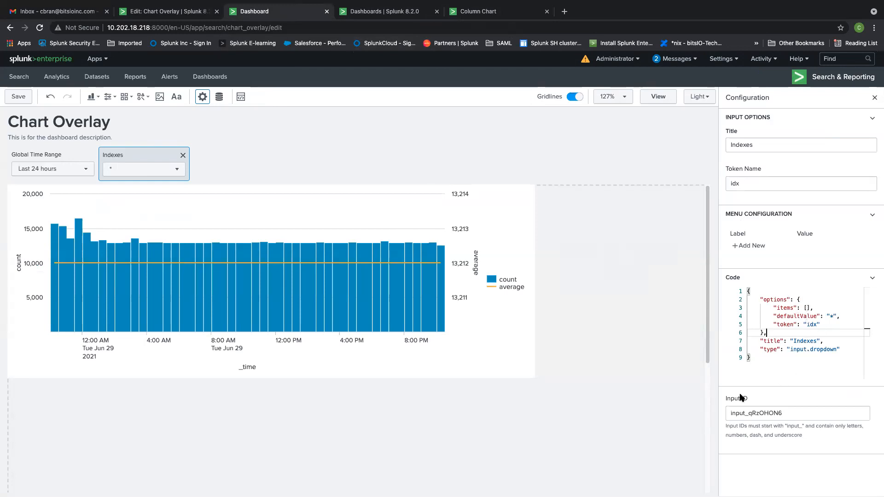
pyautogui.click(783, 372)
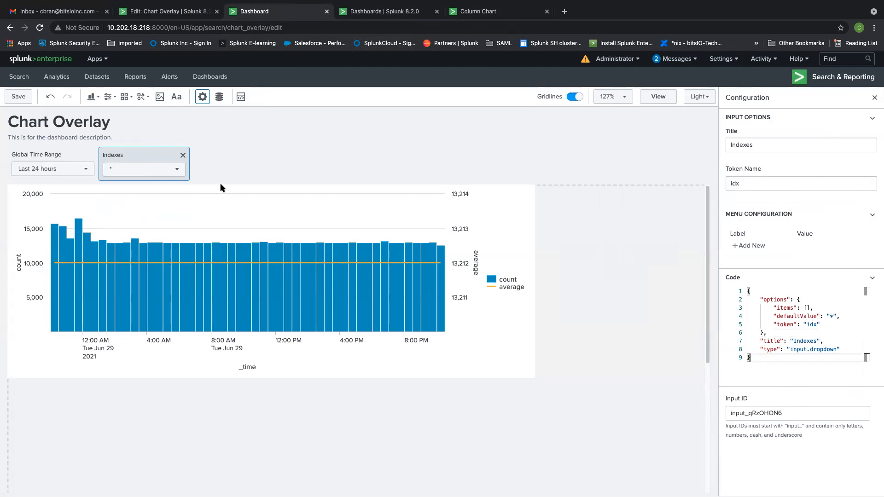
pyautogui.click(220, 97)
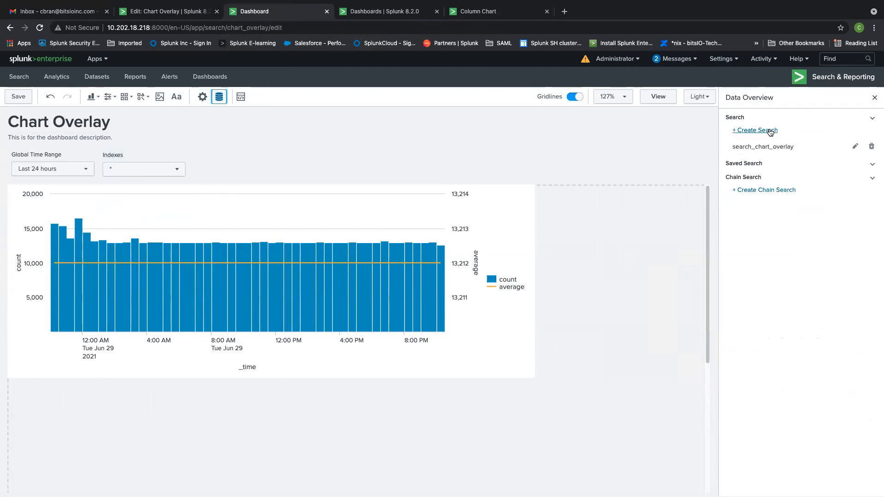
# Open the Search page in a new browser tab and run "|rest splunk_server=local /services/data/indexes | fields title".
pyautogui.keyDown('super'); pyautogui.click(21, 76); pyautogui.keyUp('super')
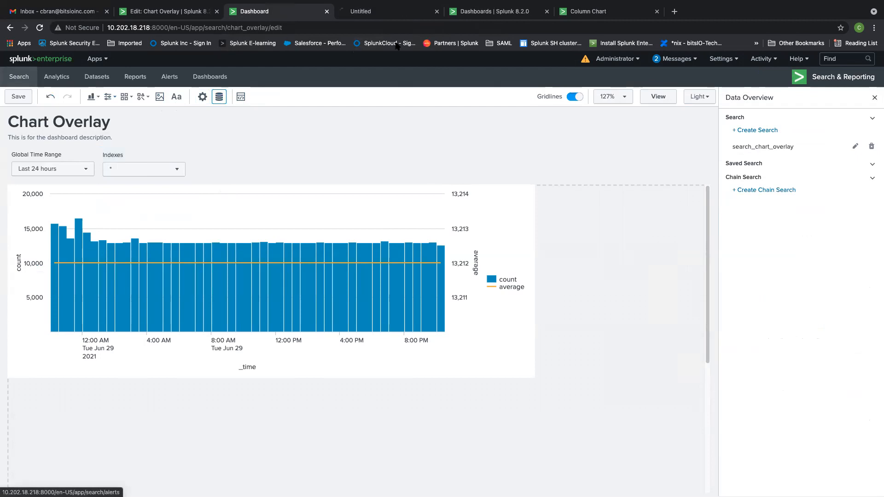
pyautogui.click(399, 13)
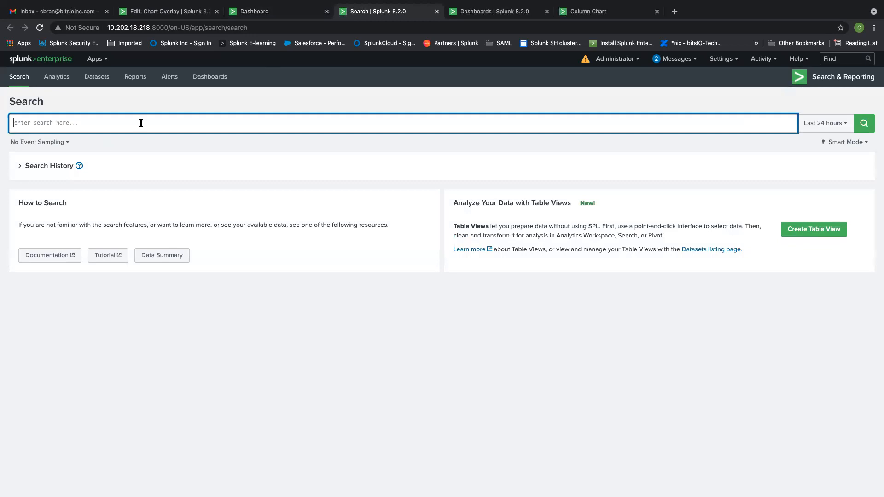
pyautogui.write('|rest ')
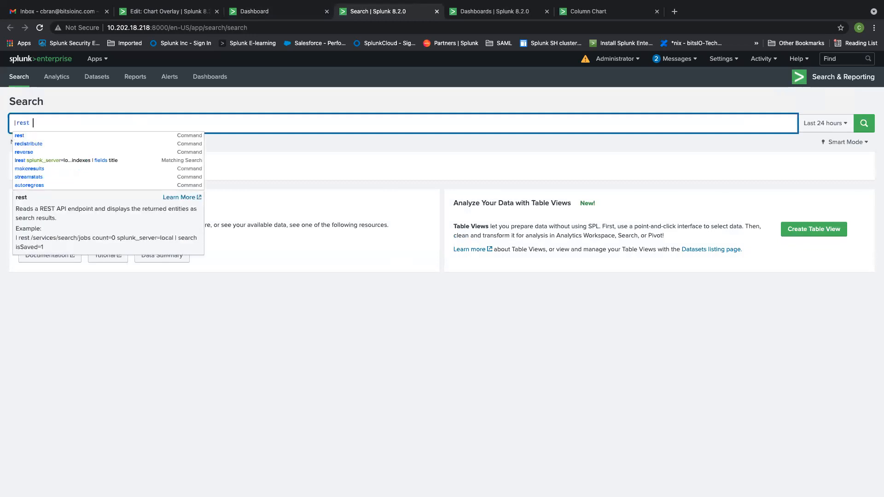
pyautogui.write('splunk_server=')
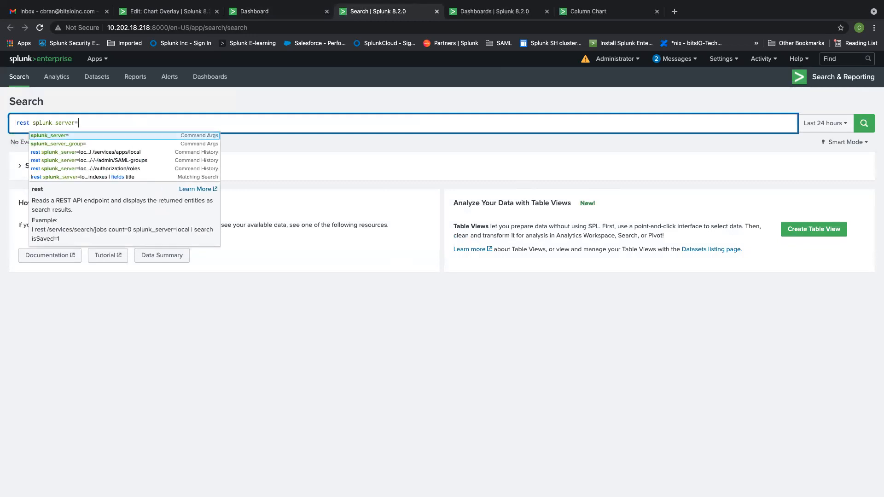
pyautogui.write('local /services/')
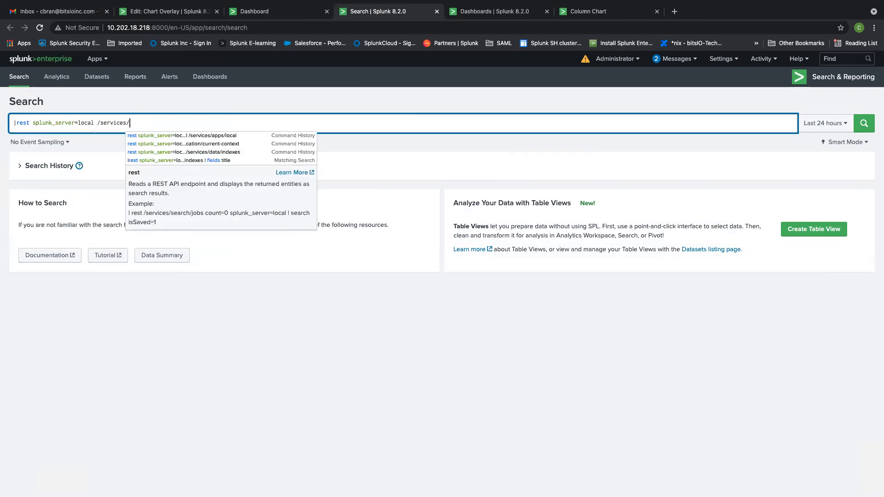
pyautogui.write('data/')
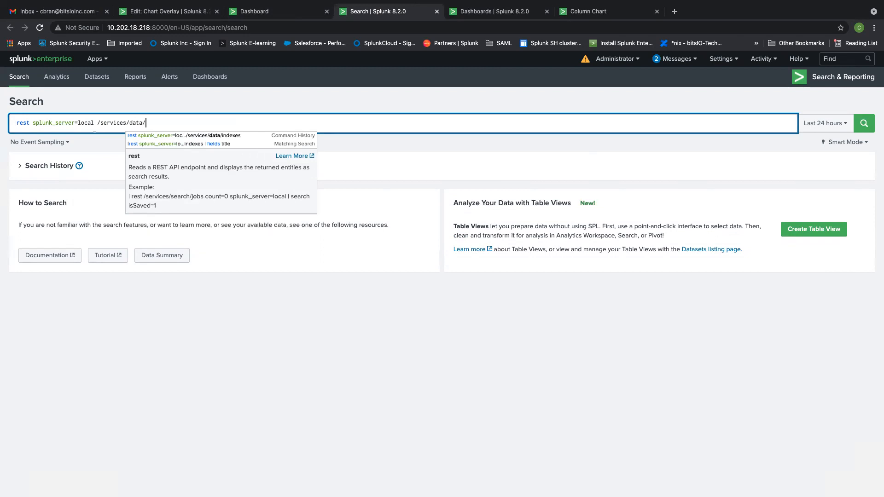
pyautogui.write('indexes ')
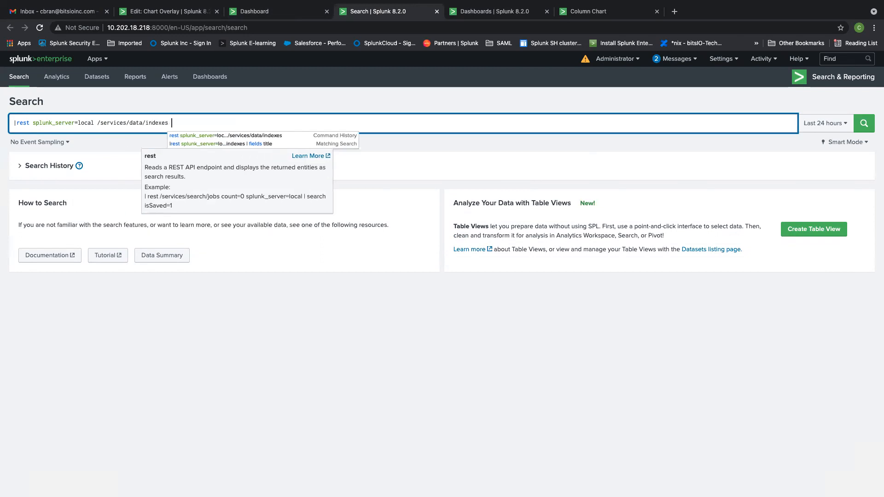
pyautogui.write('| fields titl')
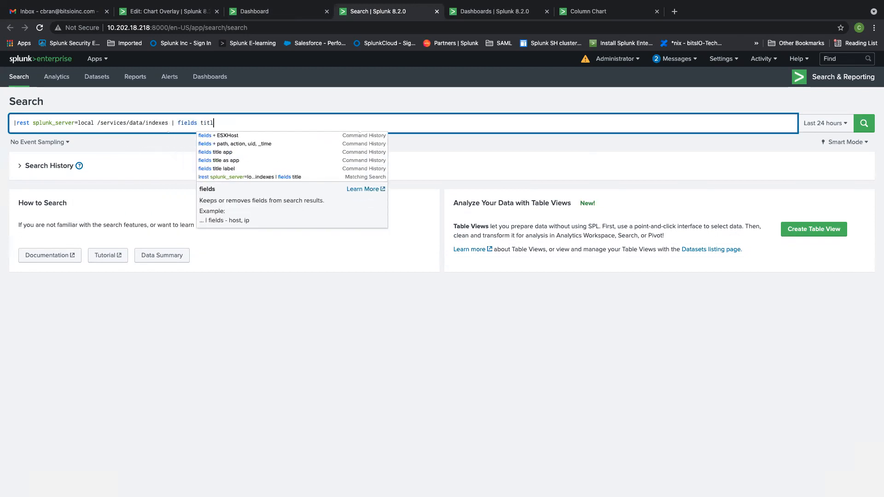
pyautogui.write('e')
pyautogui.press('Return')
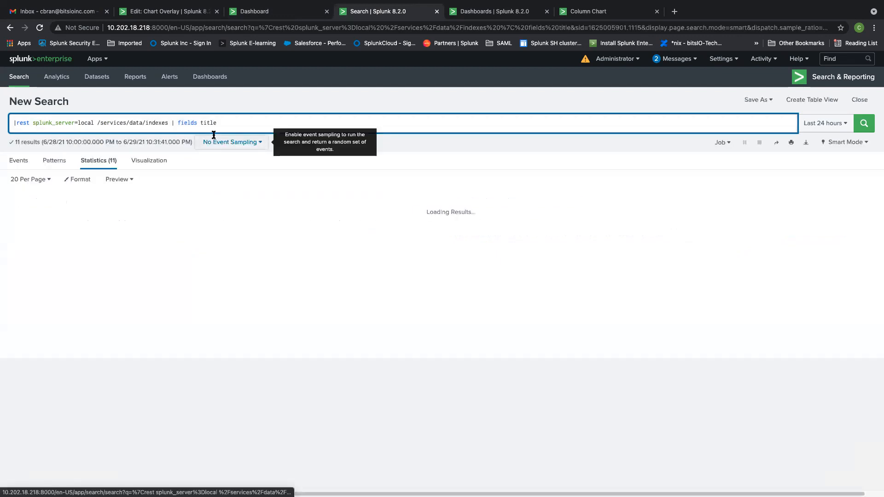
# Copy the index query into a new dashboard search data source named index_dropdown_input and save it.
pyautogui.tripleClick(296, 122)
pyautogui.hotkey('ctrl', 'c')
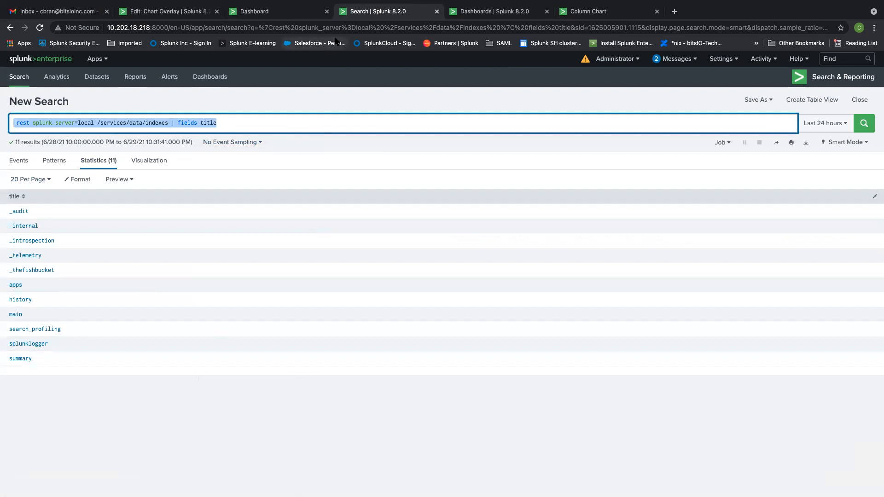
pyautogui.click(284, 15)
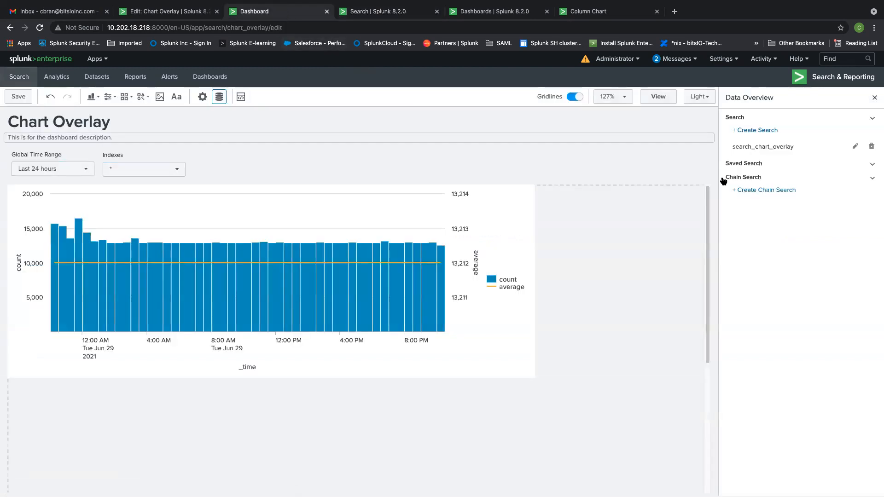
pyautogui.click(758, 131)
pyautogui.moveTo(766, 129); pyautogui.dragTo(718, 128)
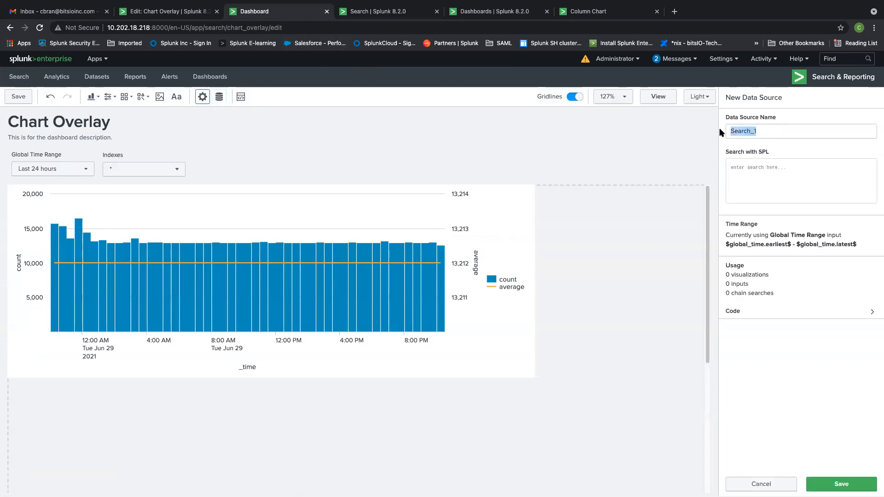
pyautogui.write('ind')
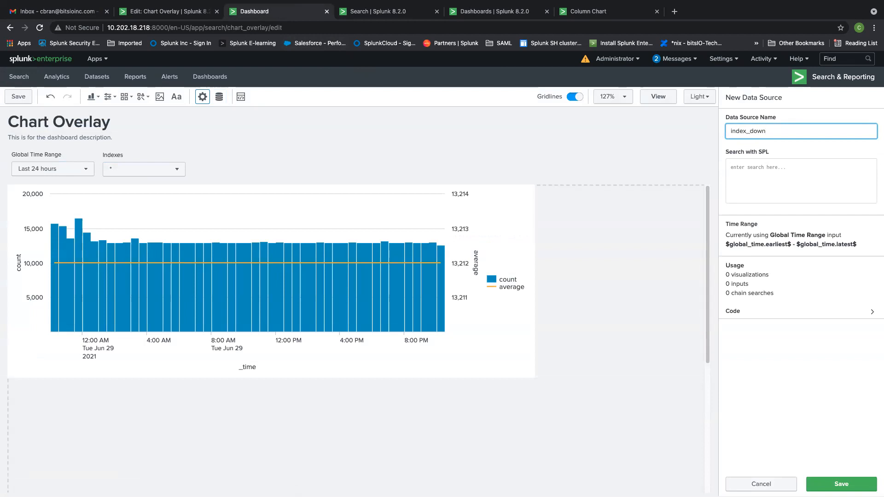
pyautogui.write('ex_dropdown_input')
pyautogui.click(747, 190)
pyautogui.hotkey('ctrl', 'v')
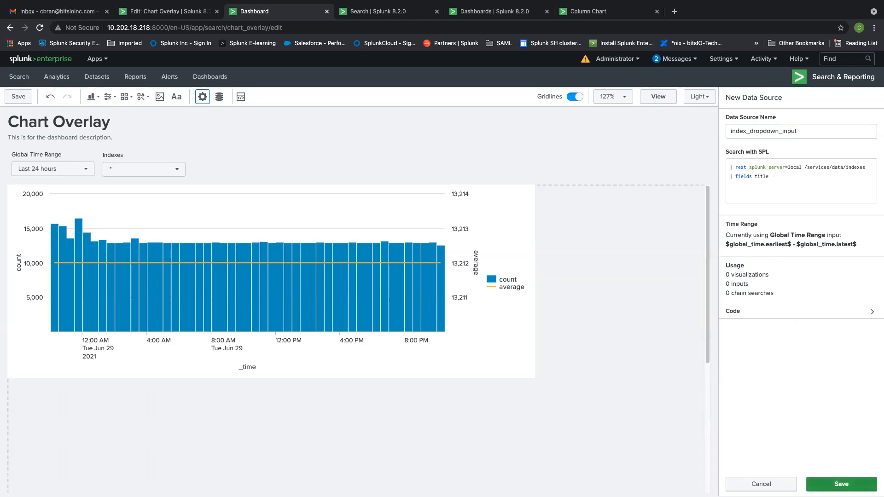
pyautogui.click(819, 484)
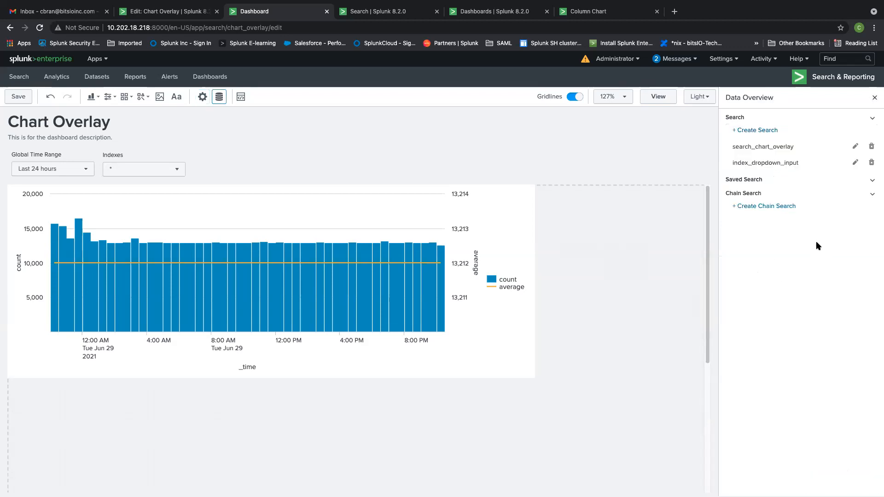
# Examine the source code of the Indexes input and of the index_dropdown_input data source.
pyautogui.click(143, 153)
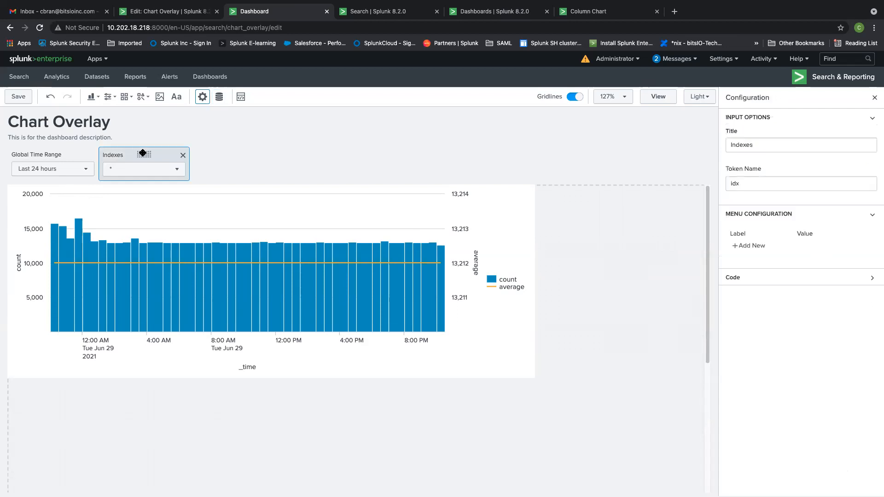
pyautogui.click(823, 278)
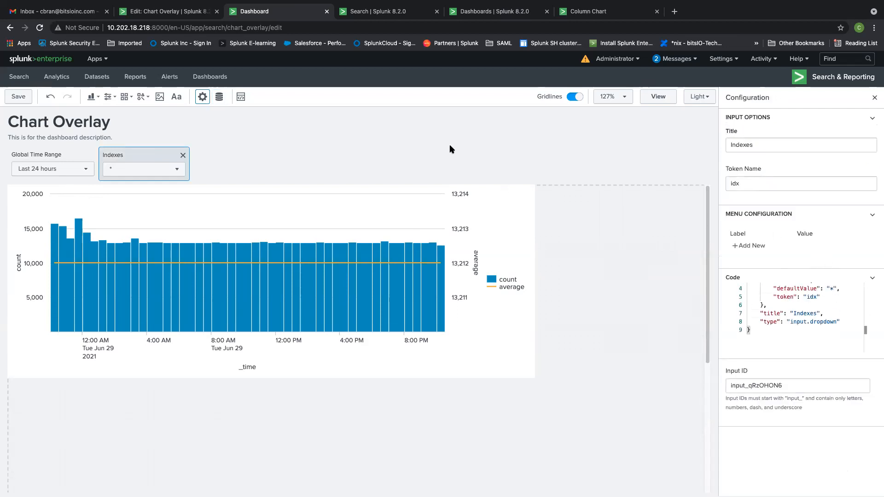
pyautogui.click(219, 96)
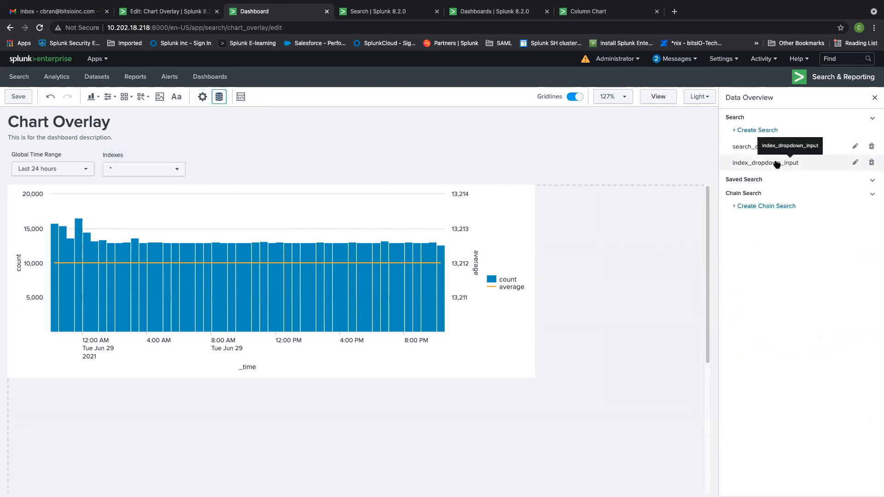
pyautogui.click(854, 164)
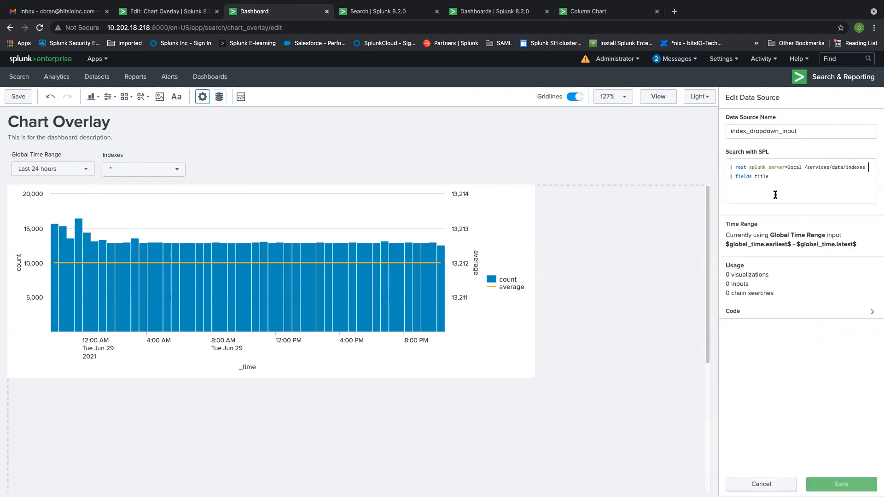
pyautogui.click(790, 313)
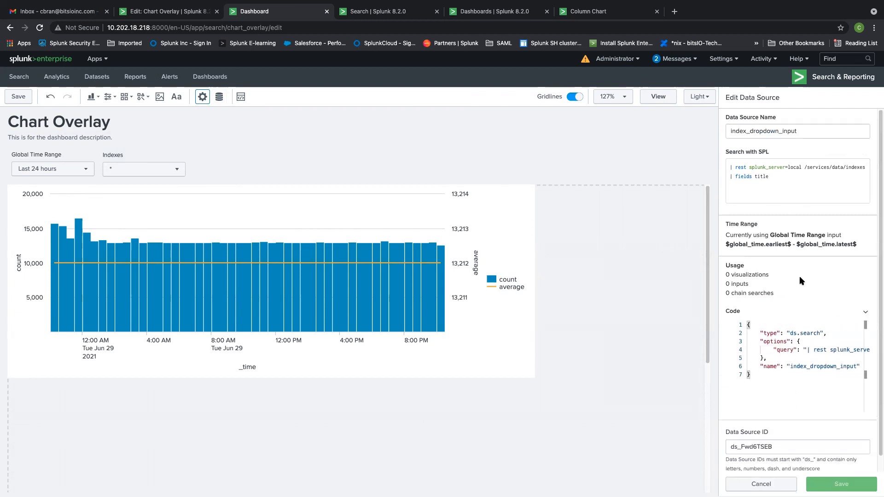
pyautogui.scroll(-1, 798, 275)
pyautogui.scroll(-1, 797, 274)
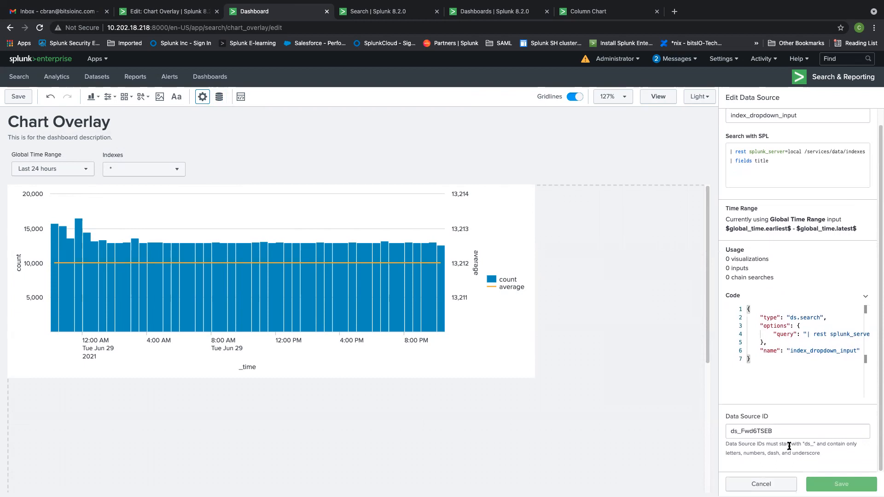
# Select the full Data Source ID of the index_dropdown_input search, keeping the ID unchanged.
pyautogui.click(797, 296)
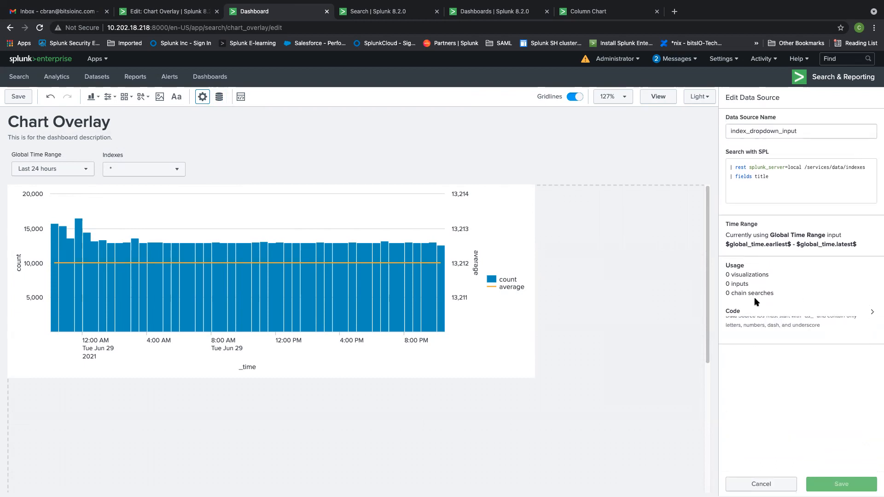
pyautogui.click(771, 315)
pyautogui.scroll(-2, 791, 359)
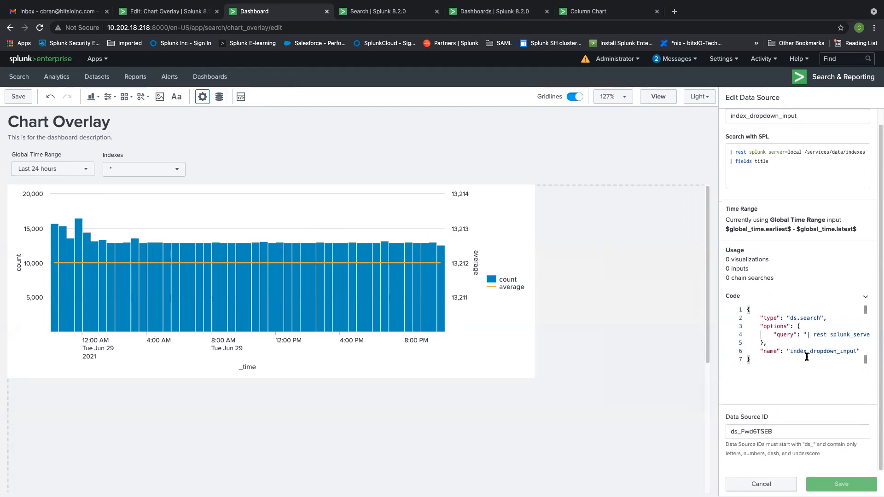
pyautogui.doubleClick(763, 432)
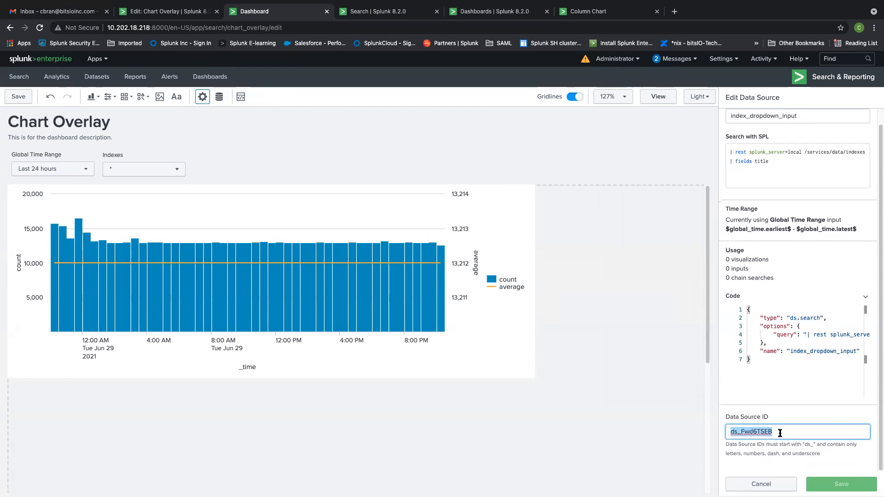
pyautogui.click(780, 433)
pyautogui.press('BackSpace')
pyautogui.hotkey('ctrl', 'z')
pyautogui.click(782, 433)
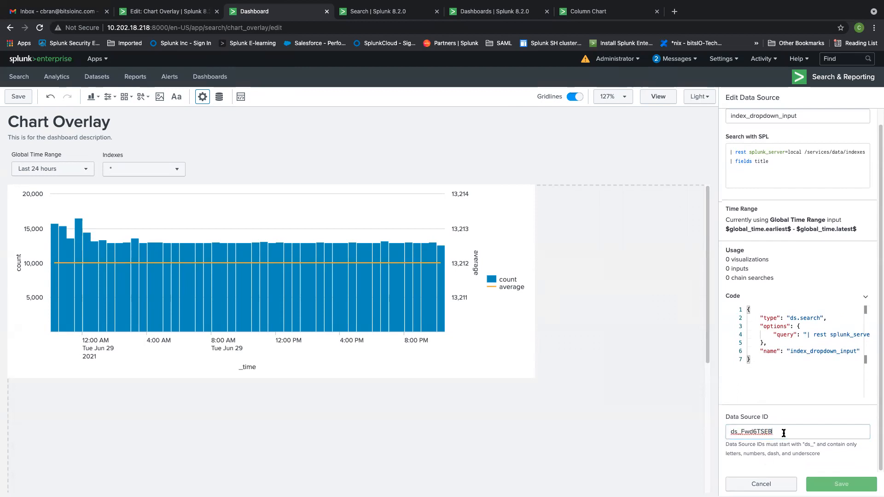
pyautogui.doubleClick(755, 432)
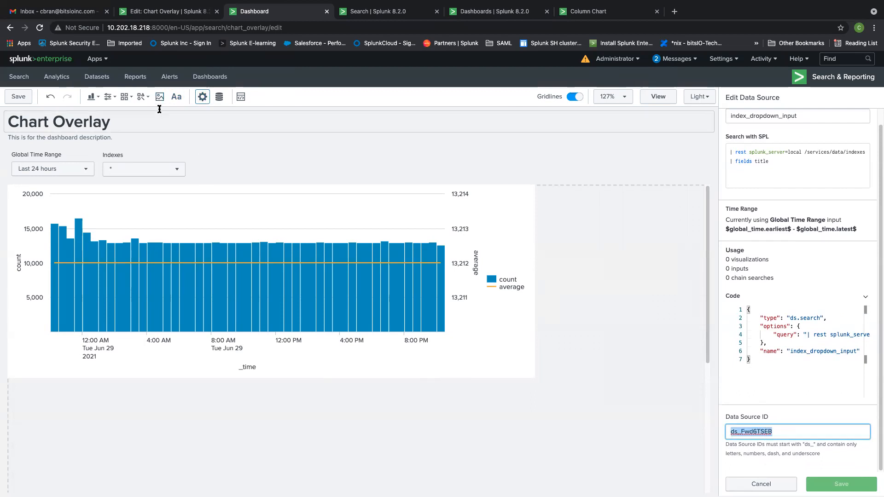
# Reopen the Indexes input's source code and place the cursor after the closing brace of its options block.
pyautogui.click(160, 164)
pyautogui.click(156, 155)
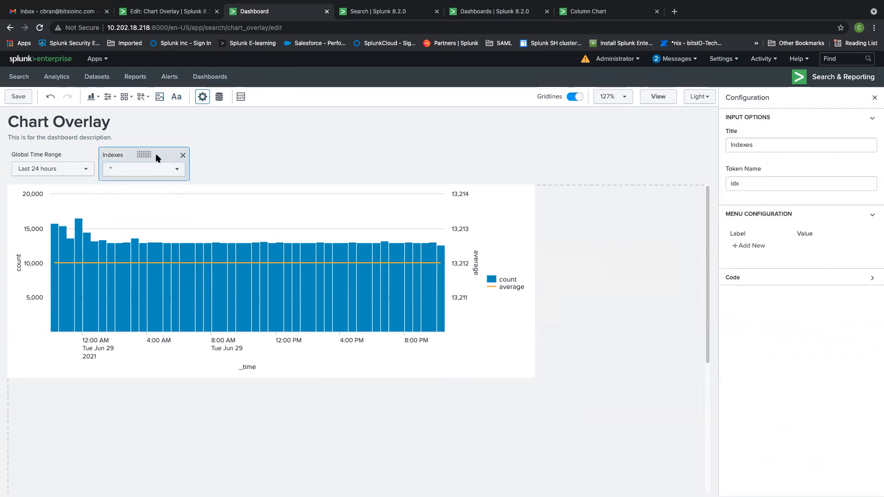
pyautogui.click(796, 276)
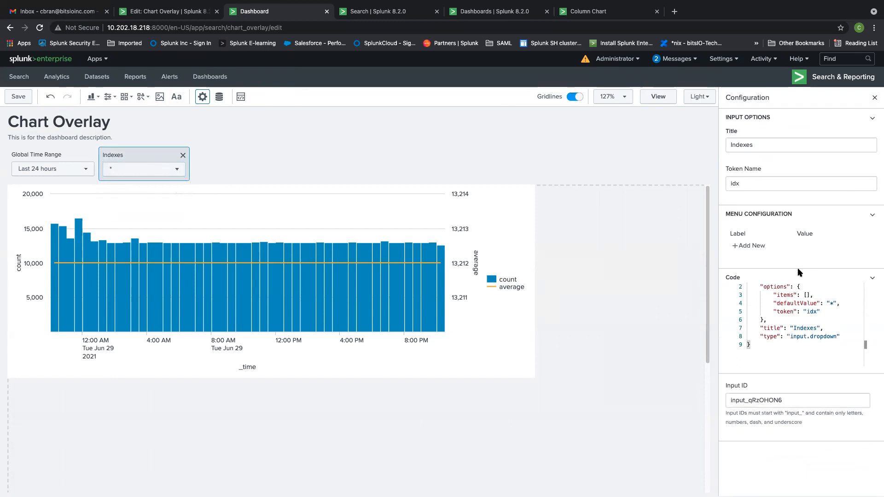
pyautogui.click(814, 325)
pyautogui.click(834, 331)
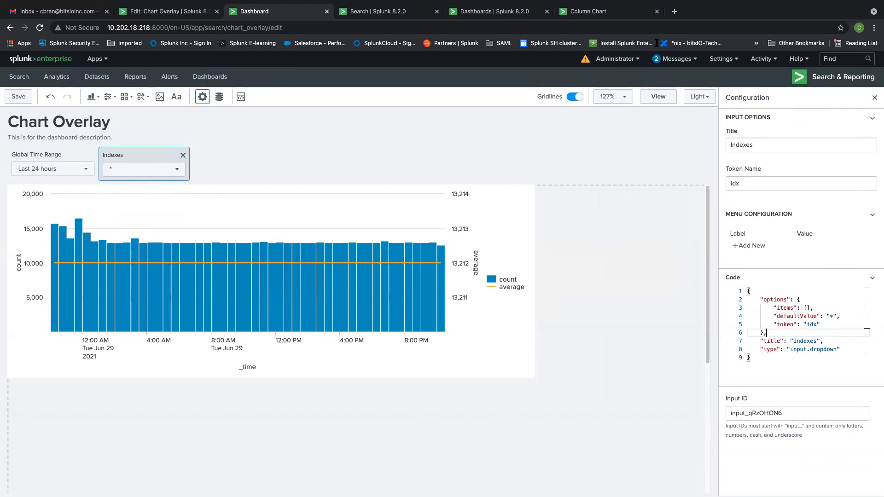
# Search the web for "splunk docs splunk dashboard studio" and open the documentation page about the Splunk Dashboard Studio editors.
pyautogui.click(673, 12)
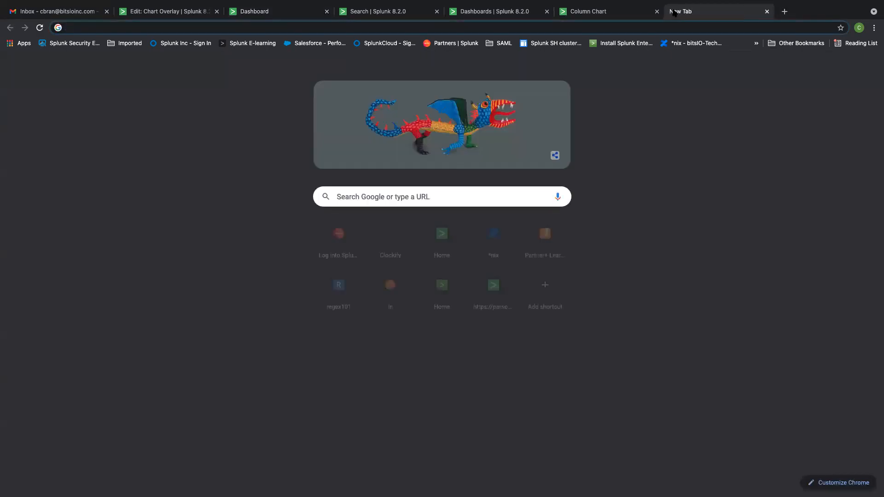
pyautogui.write('splunk docs ')
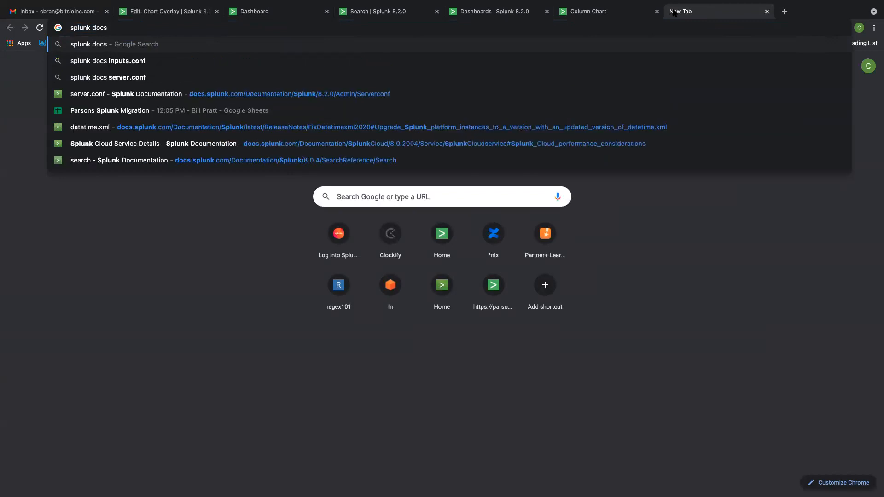
pyautogui.write('splunk ')
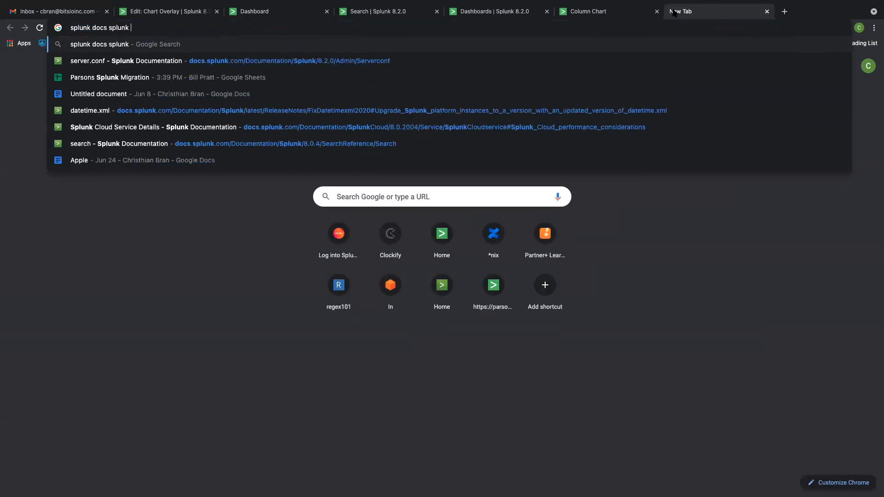
pyautogui.write('dashboard studio')
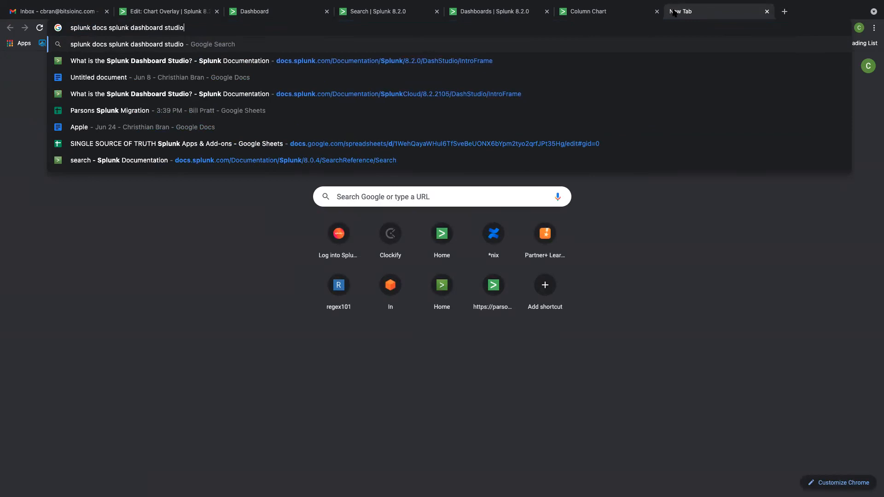
pyautogui.press('Return')
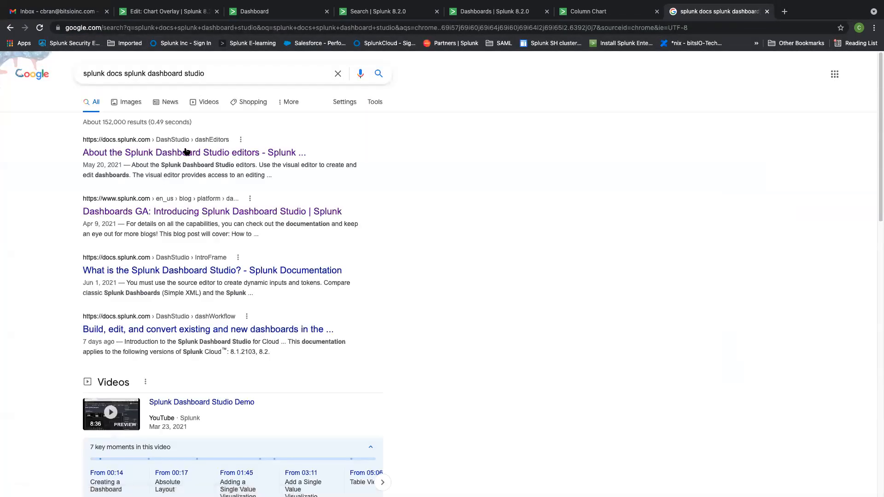
pyautogui.click(193, 153)
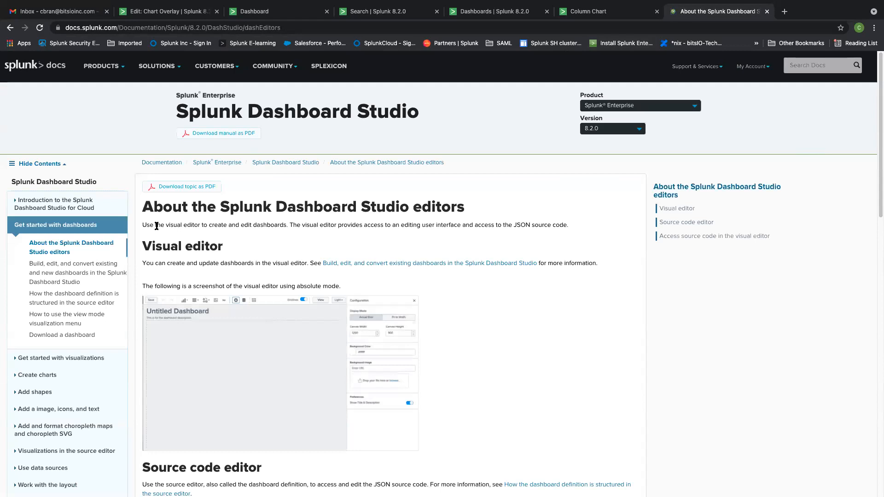
# Open the documentation page "Use inputs and tokens to make dashboards dynamic" from the Use inputs and tokens chapter.
pyautogui.scroll(-2, 140, 249)
pyautogui.scroll(-2, 140, 216)
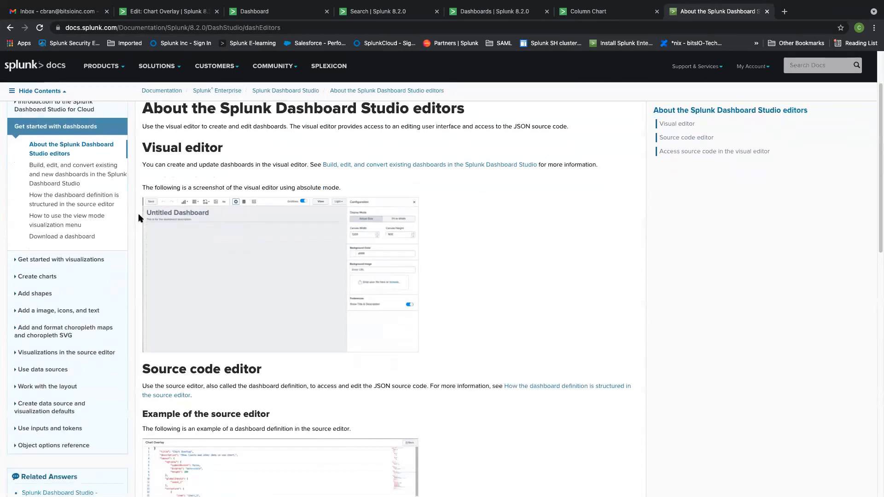
pyautogui.click(24, 371)
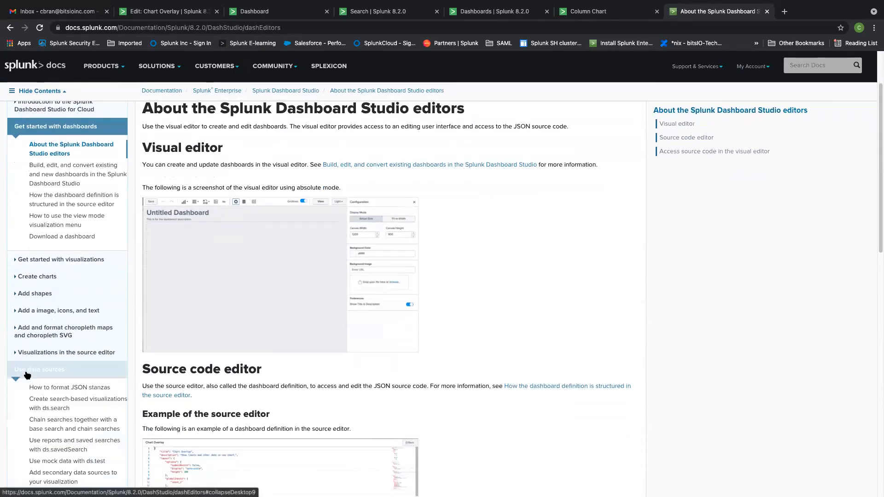
pyautogui.scroll(-2, 90, 304)
pyautogui.scroll(-1, 97, 292)
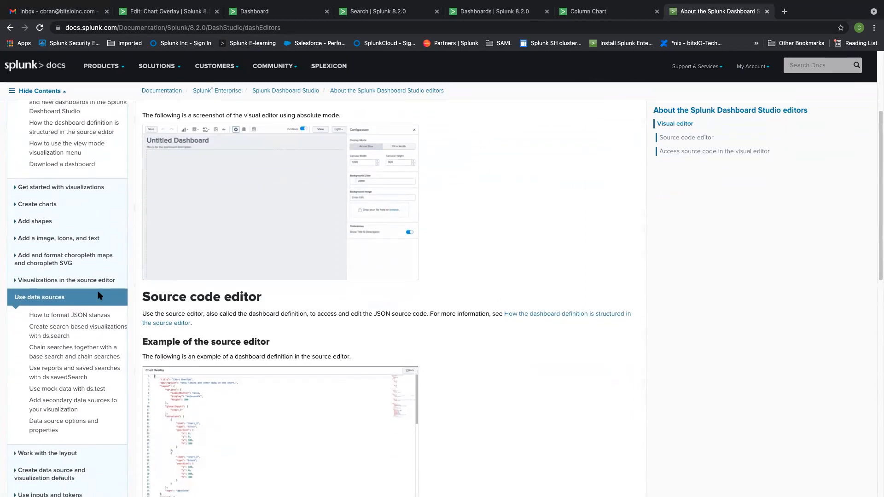
pyautogui.scroll(-1, 104, 289)
pyautogui.scroll(-5, 106, 293)
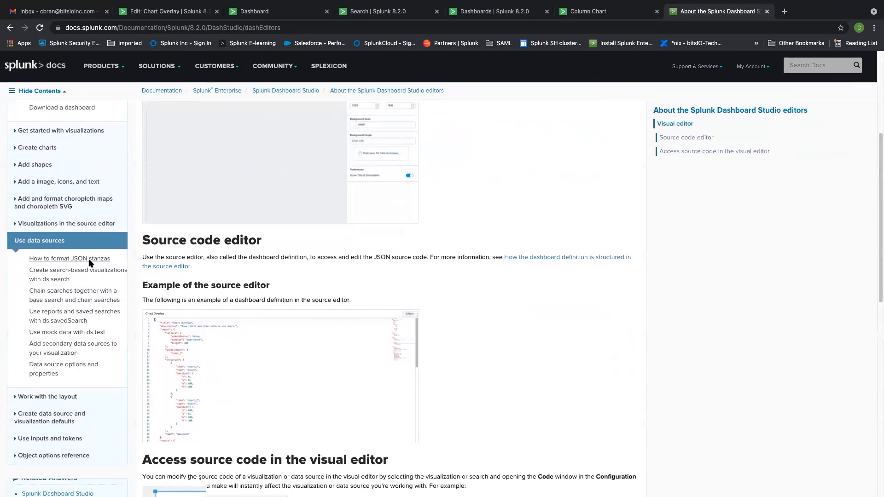
pyautogui.click(55, 363)
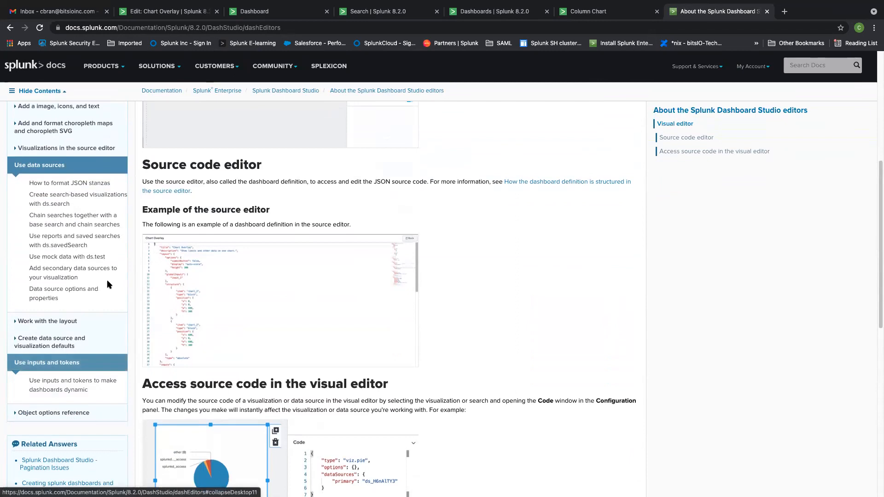
pyautogui.scroll(-6, 73, 257)
pyautogui.click(74, 242)
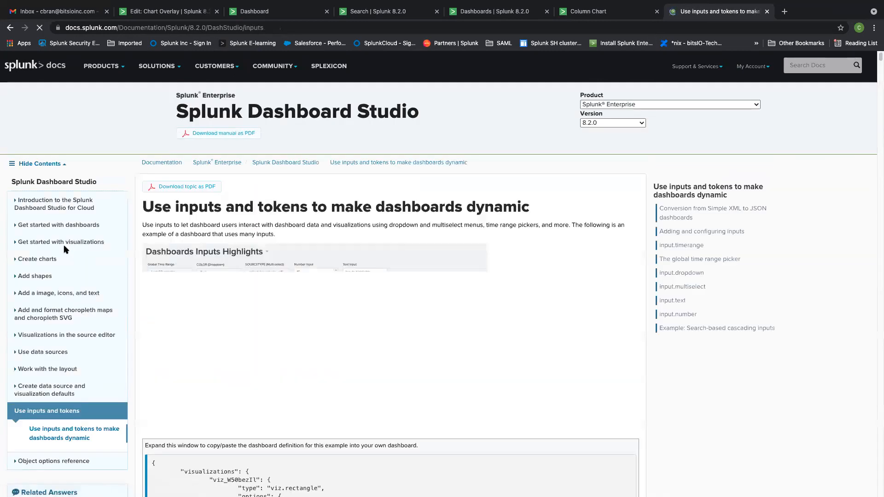
# Copy the "encoding" and "dataSources" blocks of the input_2 dropdown from the documentation's example dashboard definition.
pyautogui.scroll(-7, 487, 164)
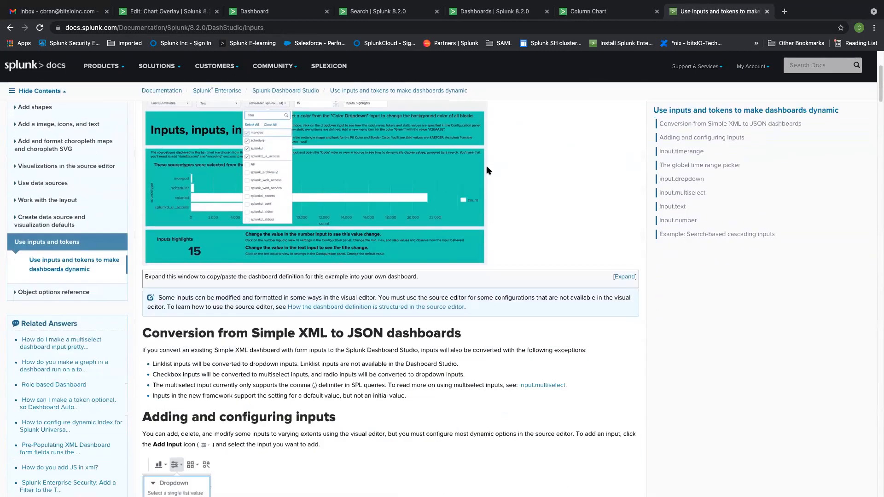
pyautogui.scroll(-6, 487, 164)
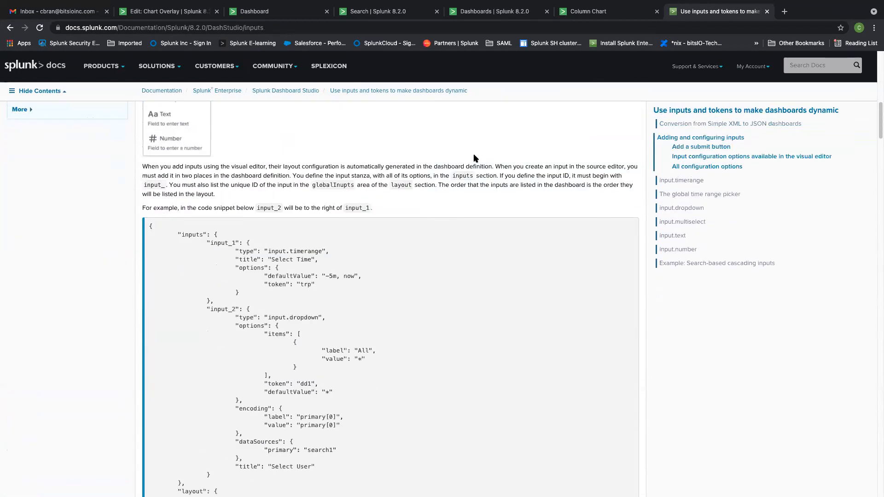
pyautogui.scroll(-1, 292, 189)
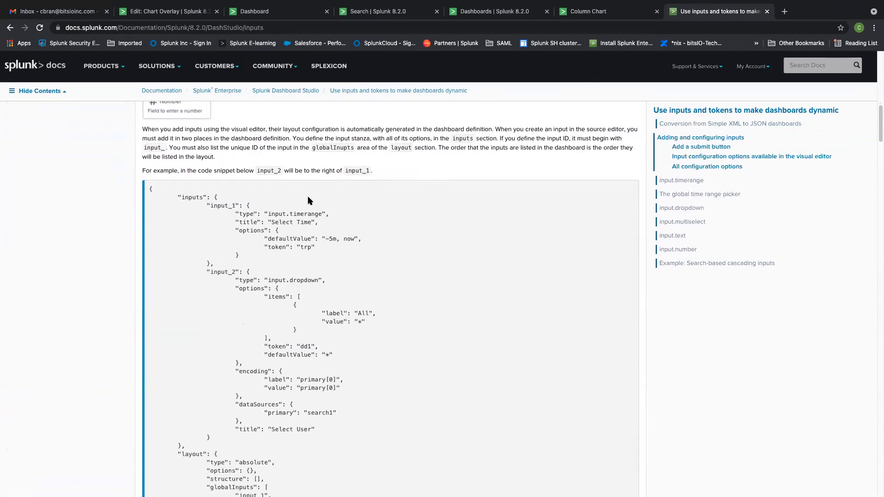
pyautogui.scroll(-2, 325, 216)
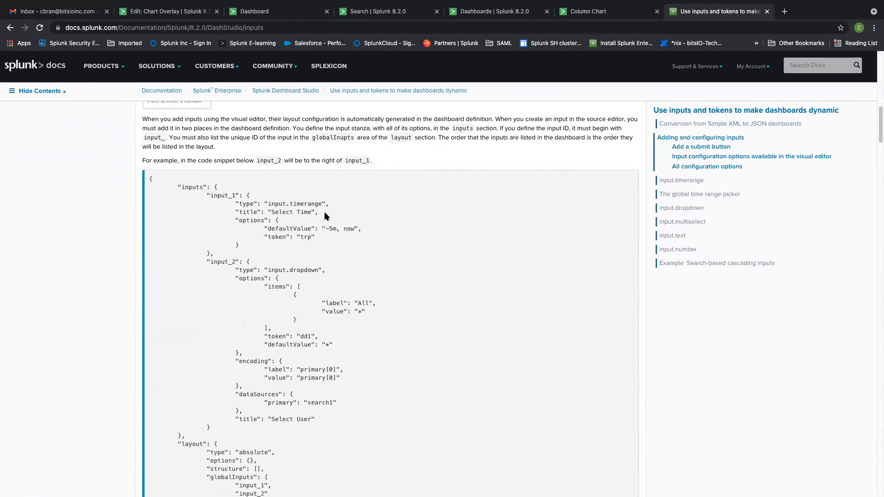
pyautogui.scroll(-2, 325, 217)
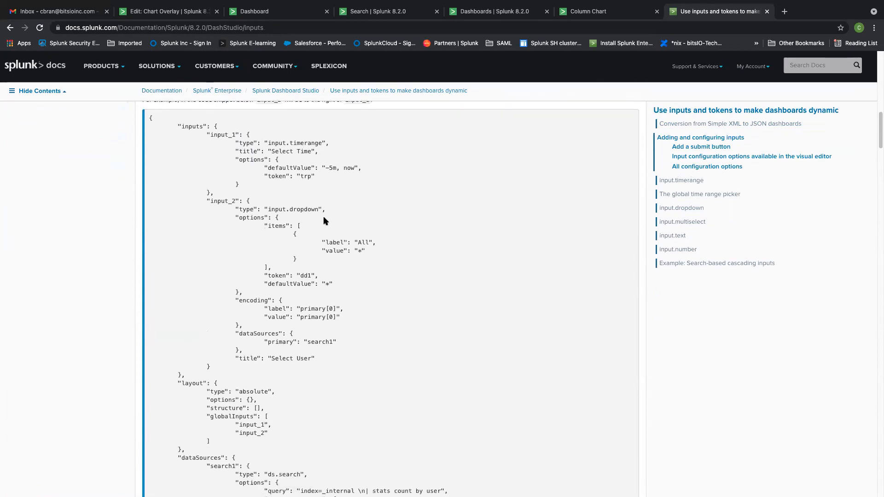
pyautogui.moveTo(239, 255); pyautogui.dragTo(340, 310)
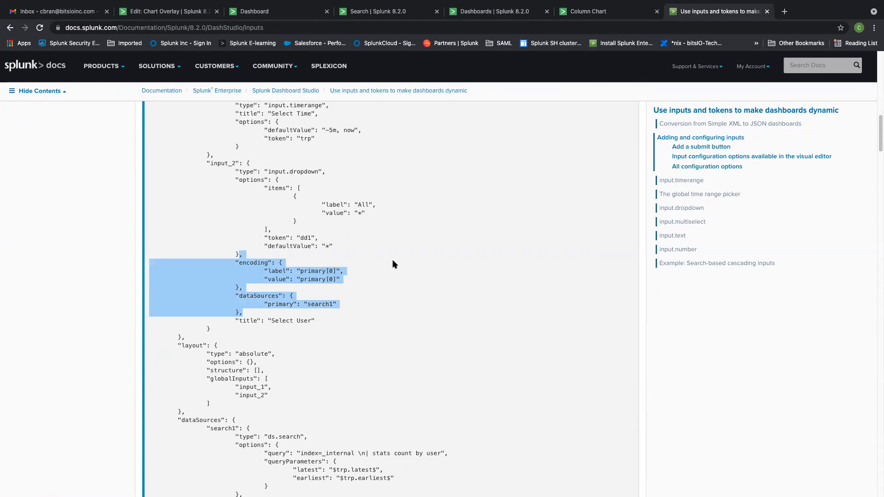
pyautogui.scroll(4, 392, 264)
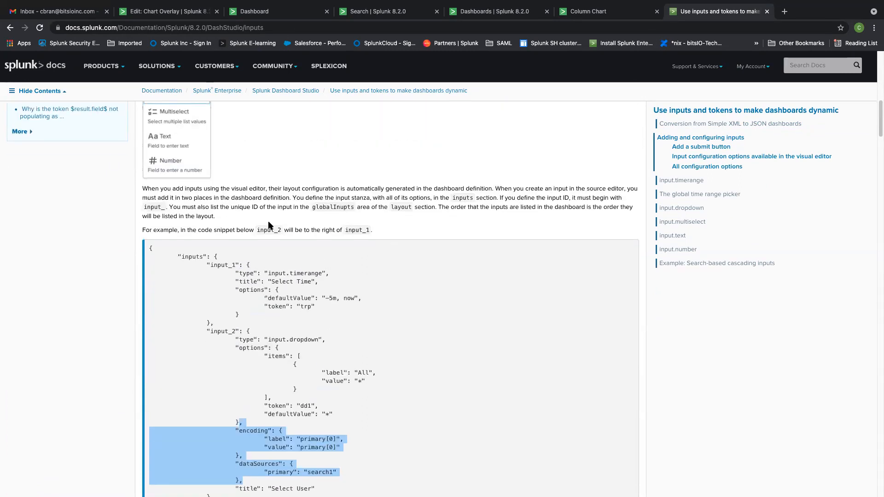
pyautogui.scroll(1, 270, 225)
pyautogui.scroll(-6, 267, 184)
pyautogui.click(243, 214)
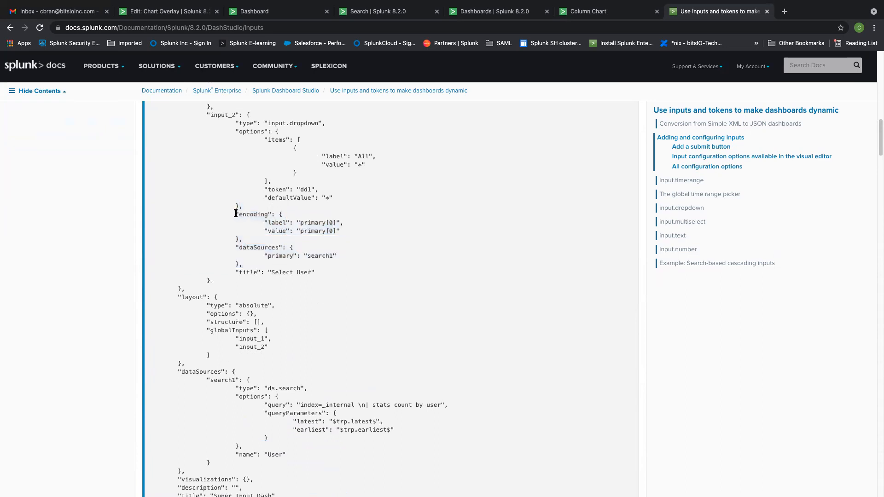
pyautogui.moveTo(236, 213); pyautogui.dragTo(286, 263)
pyautogui.press('super+c')
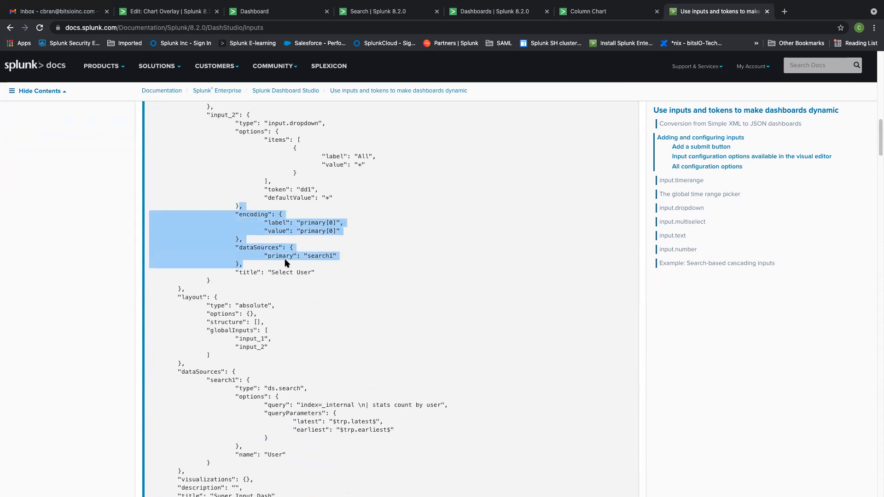
# Paste the copied encoding and dataSources blocks after the options block in the Indexes input's source code on the Chart Overlay dashboard.
pyautogui.click(566, 17)
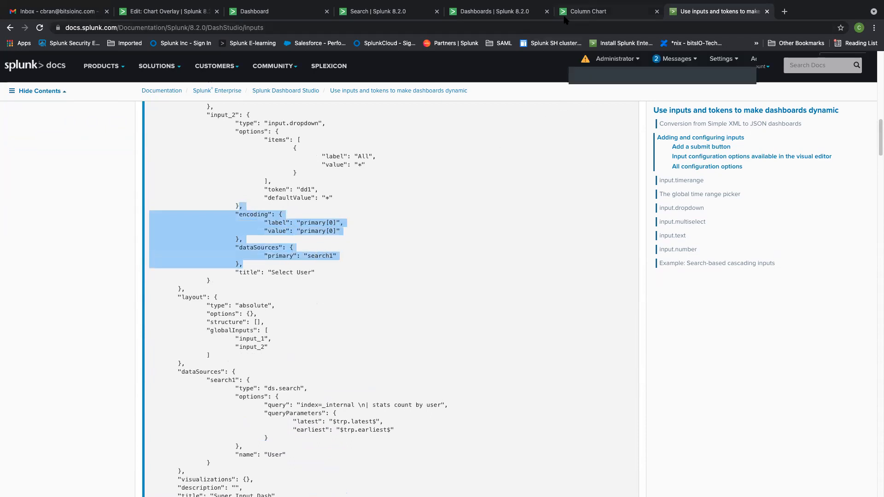
pyautogui.click(483, 14)
pyautogui.click(403, 13)
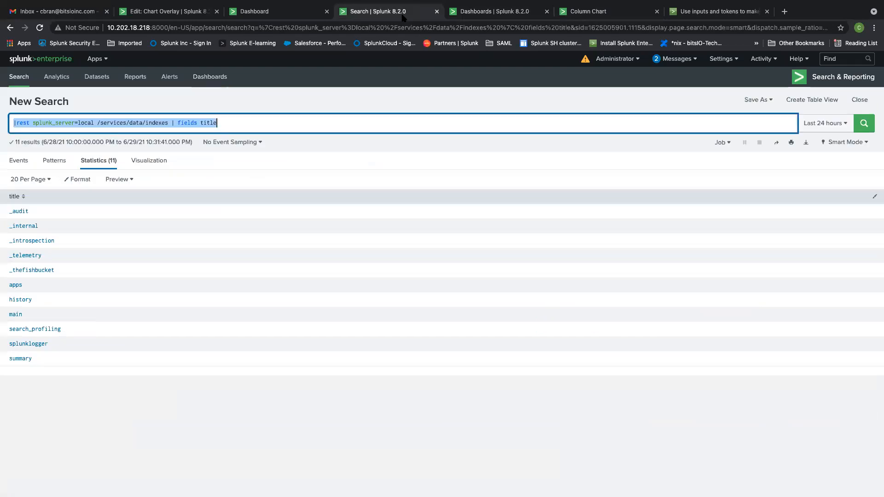
pyautogui.click(285, 13)
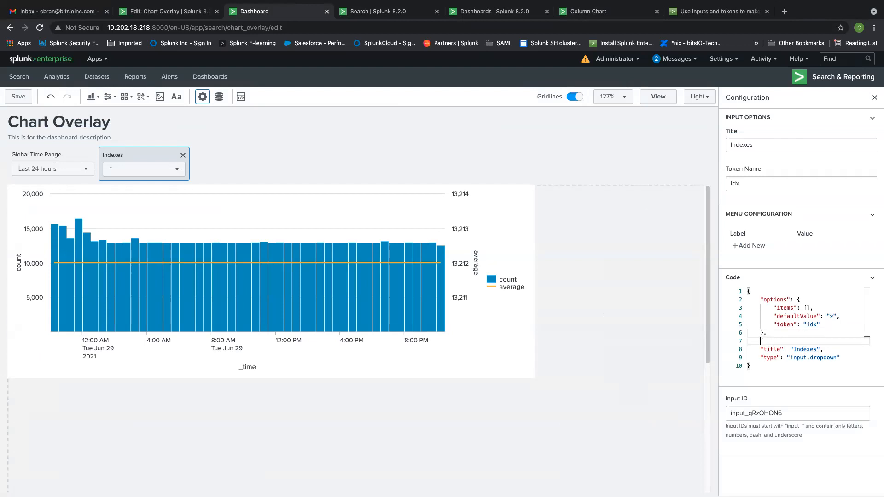
pyautogui.press('super+v')
pyautogui.click(761, 341)
pyautogui.press('BackSpace')
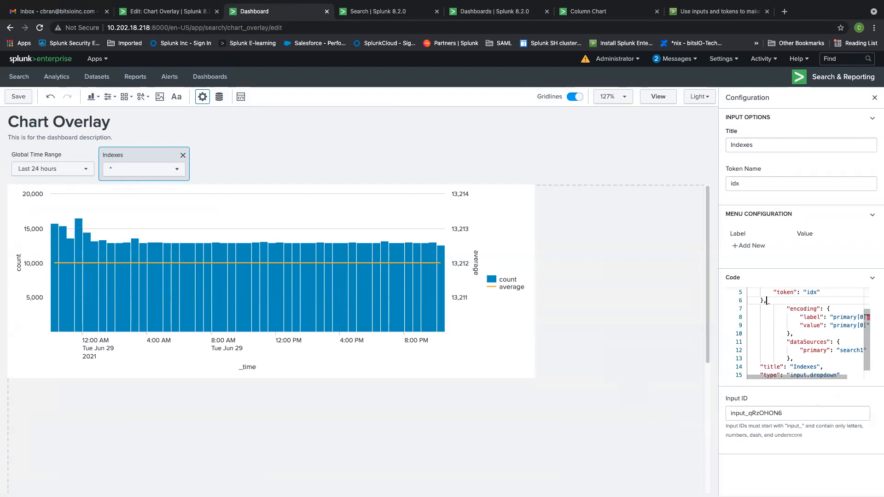
pyautogui.click(747, 309)
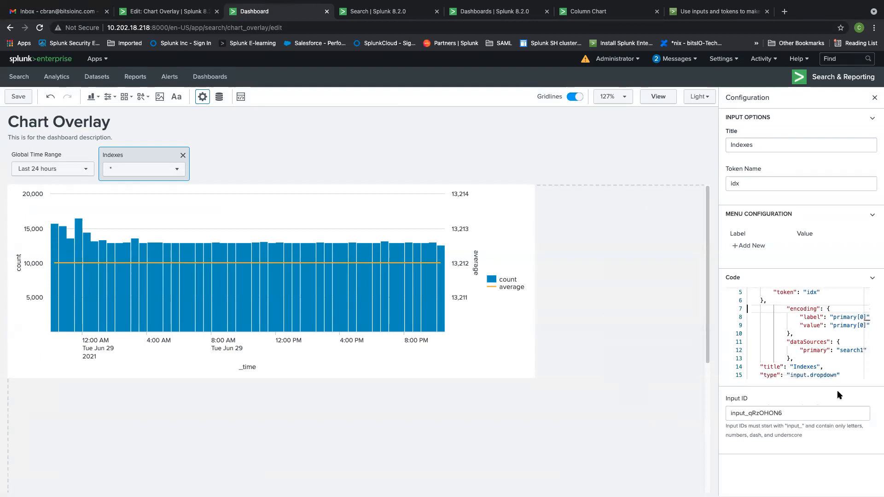
pyautogui.moveTo(829, 376); pyautogui.dragTo(854, 377)
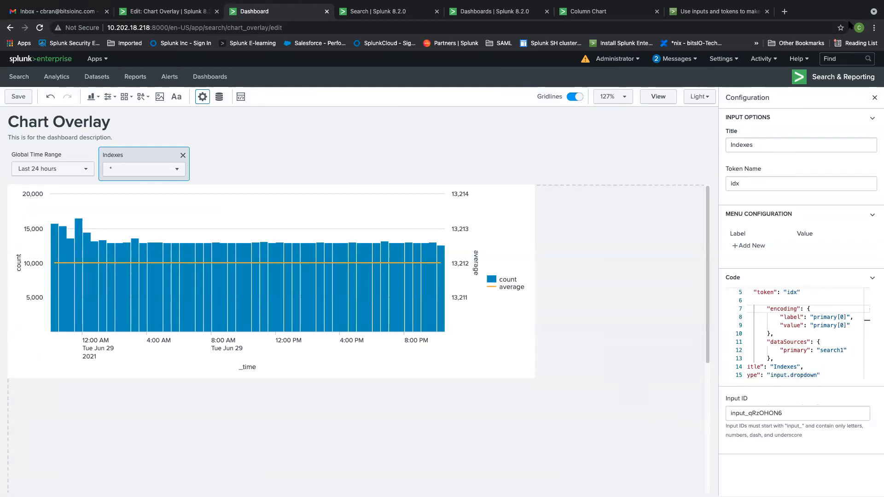
# Enlarge the page zoom to 125% and check the pasted encoding and dataSources blocks in the Indexes input's code.
pyautogui.click(874, 27)
pyautogui.click(846, 128)
pyautogui.click(846, 128)
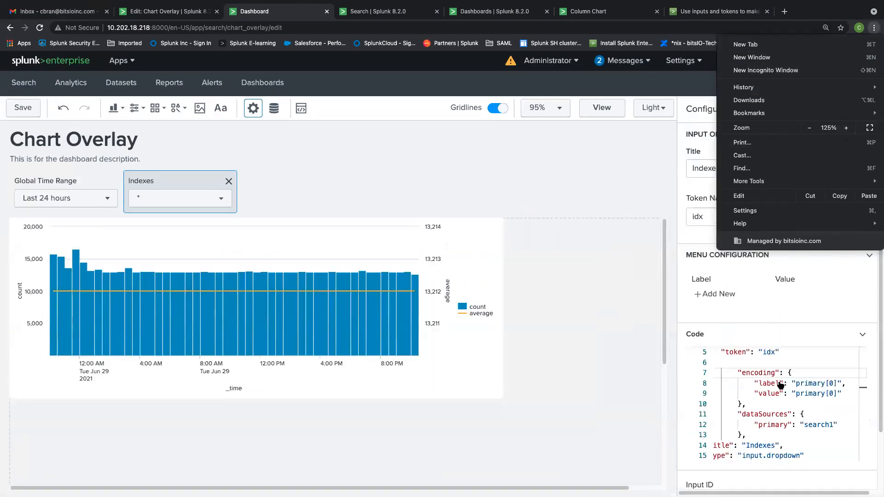
pyautogui.click(783, 381)
pyautogui.scroll(2, 782, 382)
pyautogui.scroll(-2, 778, 387)
pyautogui.hscroll(-1, 764, 414)
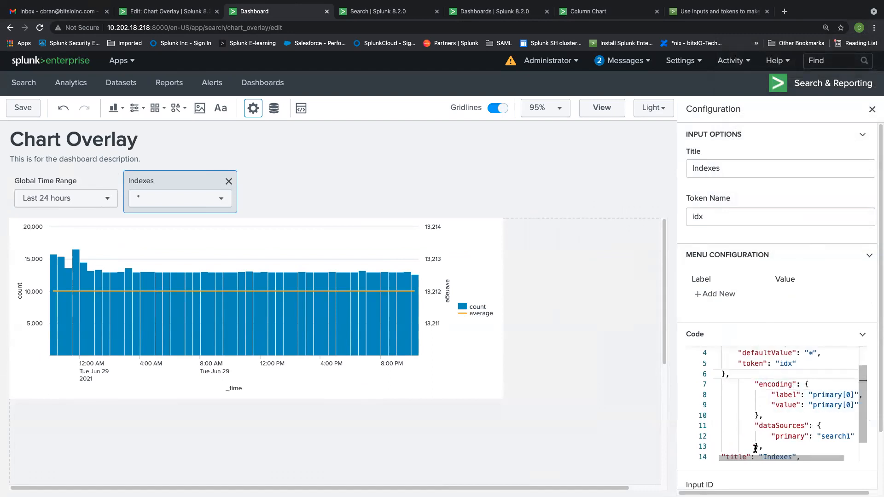
pyautogui.click(769, 376)
pyautogui.scroll(-2, 773, 385)
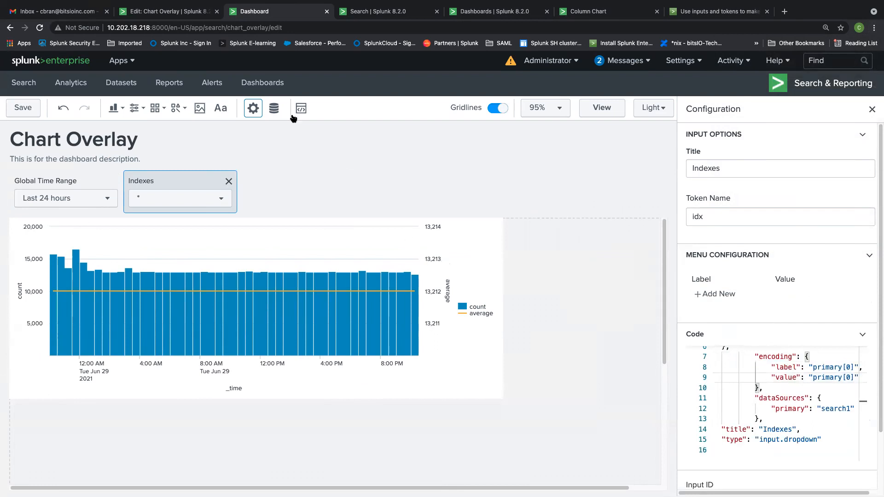
# Compare the encoding's label and value entries with the classic dropdown's Field For Label and Field For Value options and the REST search's title field.
pyautogui.click(195, 12)
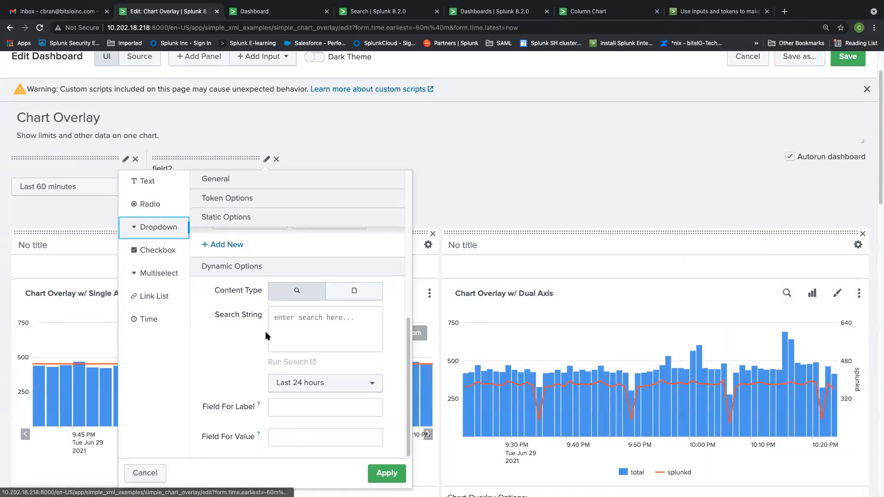
pyautogui.scroll(-1, 265, 330)
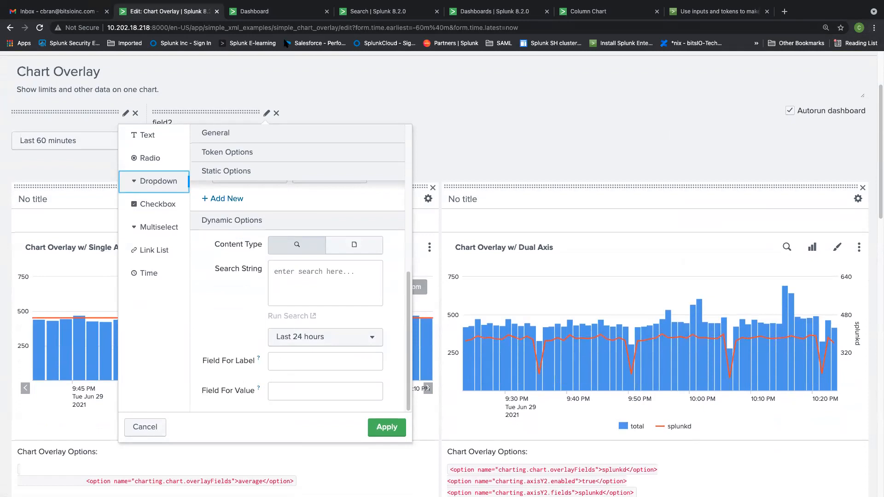
pyautogui.click(275, 16)
pyautogui.click(838, 367)
pyautogui.moveTo(810, 459); pyautogui.dragTo(824, 459)
pyautogui.click(832, 367)
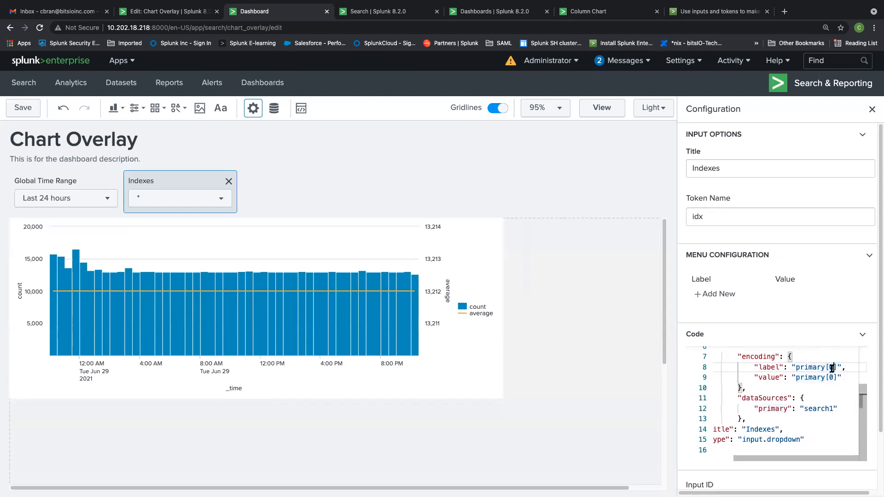
pyautogui.click(390, 14)
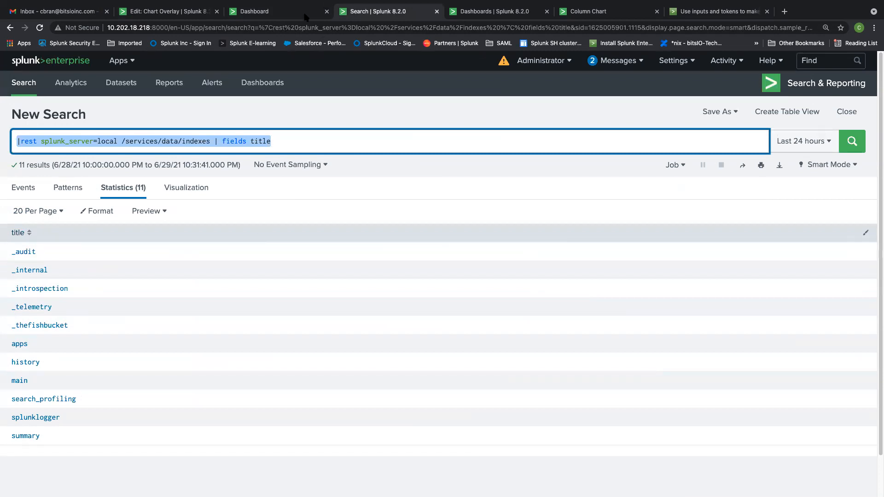
pyautogui.click(283, 17)
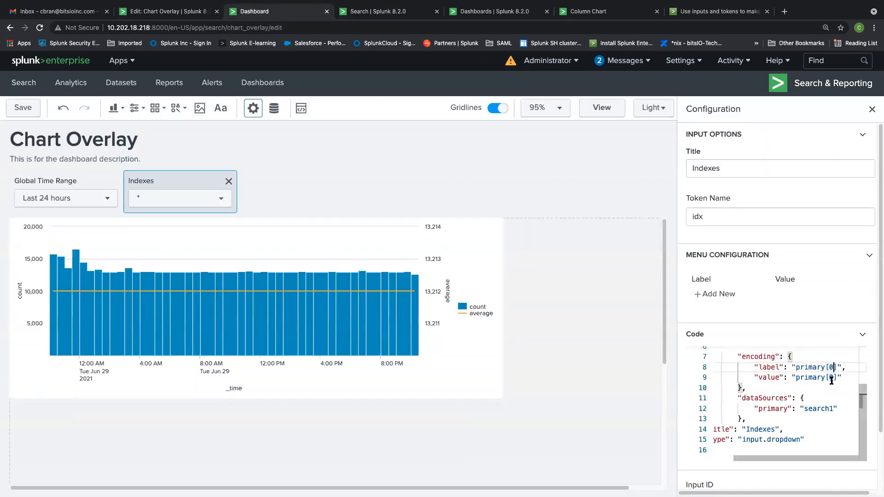
# Clear the placeholder search1 from the primary entry of the Indexes input's dataSources block, keeping the empty quotes.
pyautogui.click(764, 398)
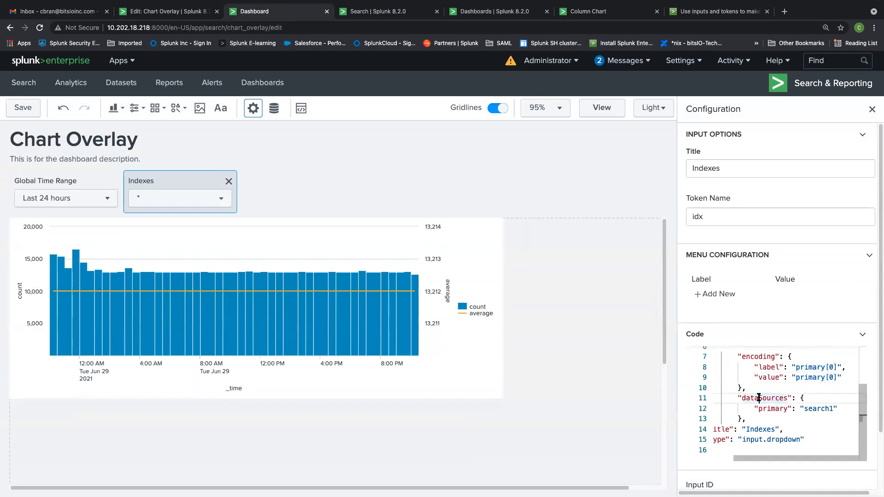
pyautogui.moveTo(835, 409); pyautogui.dragTo(804, 409)
pyautogui.press('BackSpace')
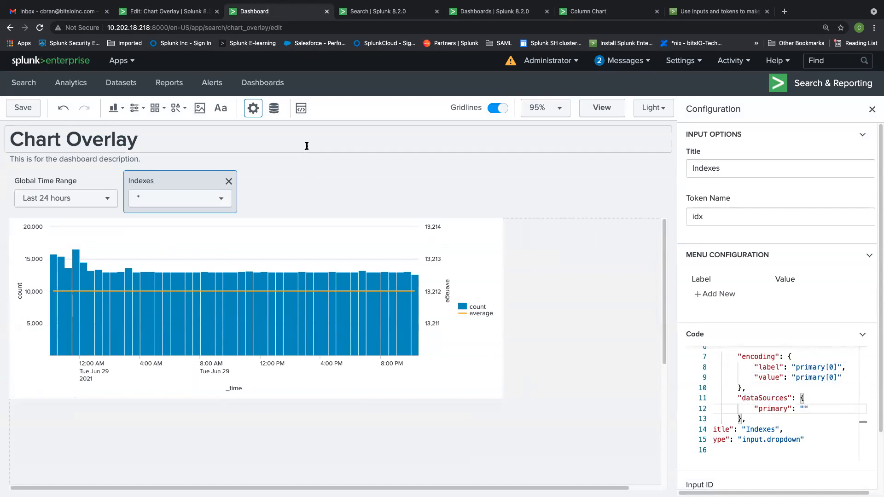
# Open the index_dropdown_input data source for editing and select its full Data Source ID.
pyautogui.click(274, 108)
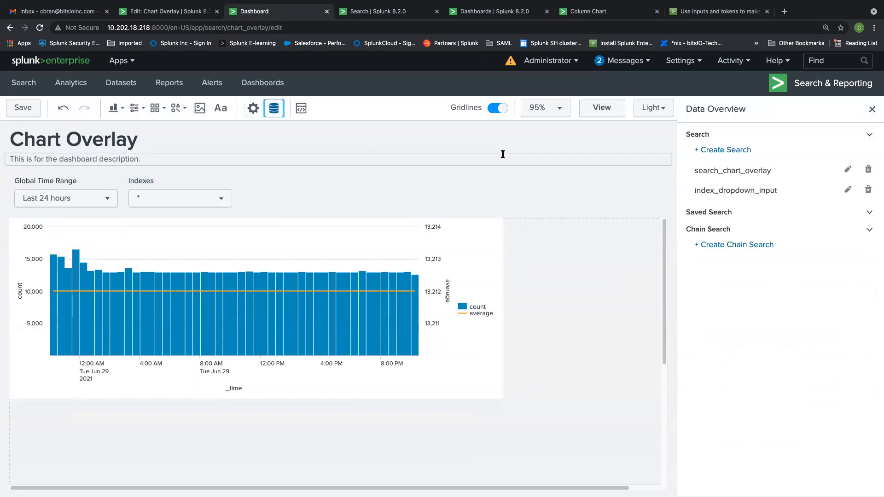
pyautogui.click(848, 191)
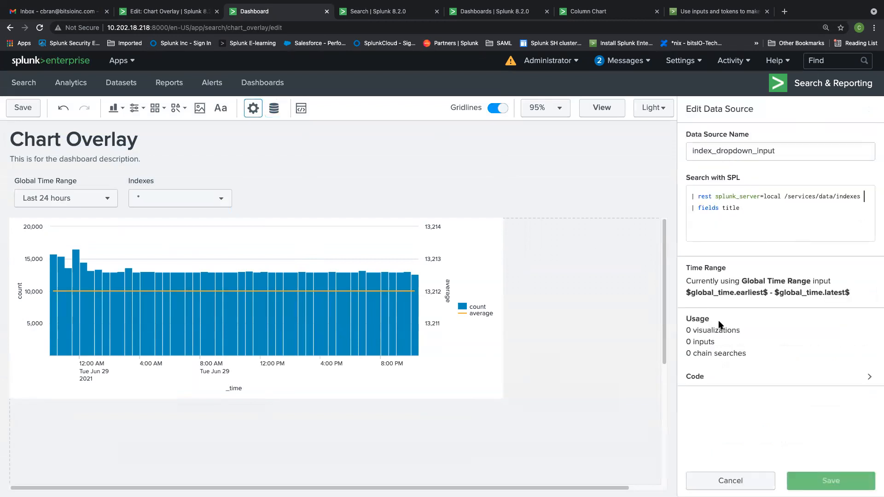
pyautogui.scroll(-3, 803, 275)
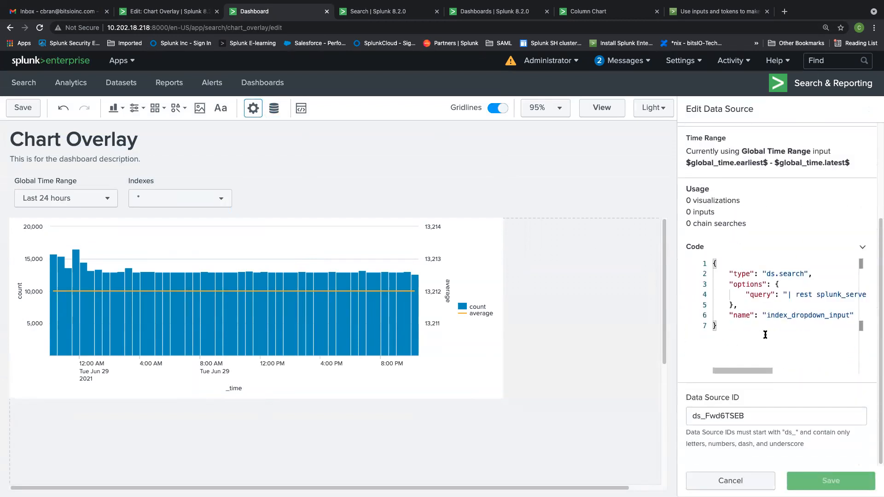
pyautogui.doubleClick(731, 417)
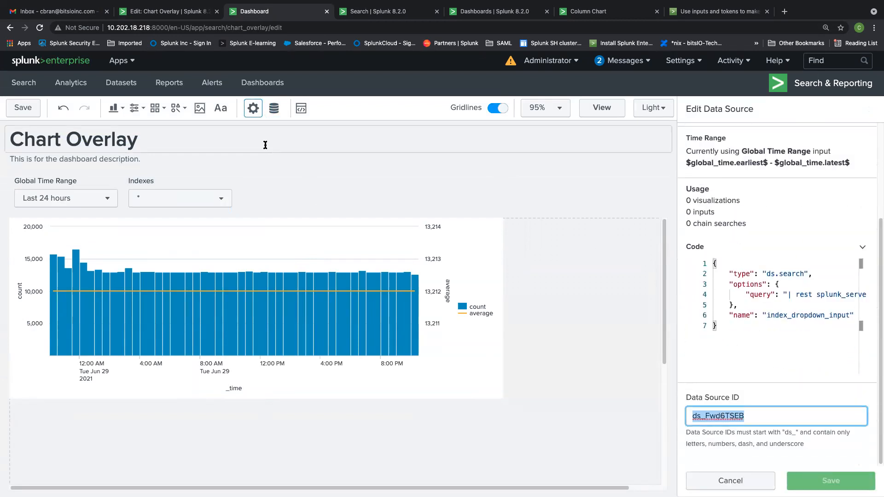
# Set the primary data source in the Indexes input's code to ds_Fwd6TSEB and save the dashboard.
pyautogui.click(179, 172)
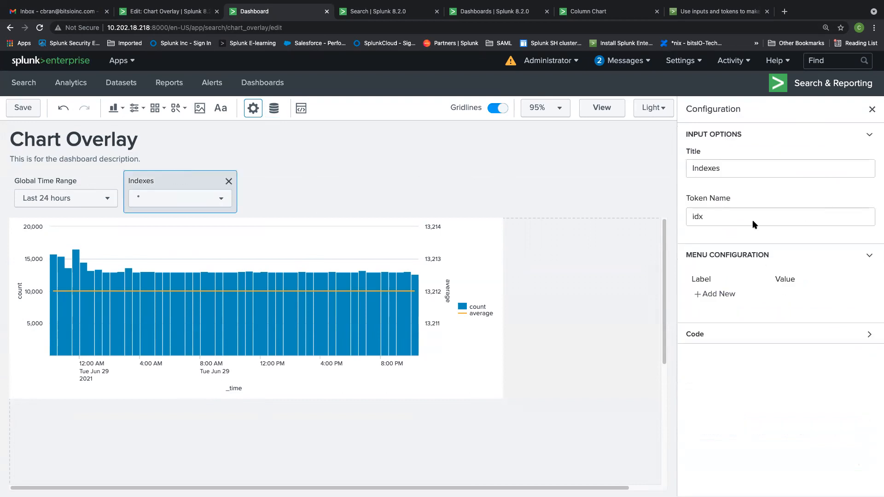
pyautogui.click(758, 342)
pyautogui.scroll(-2, 783, 349)
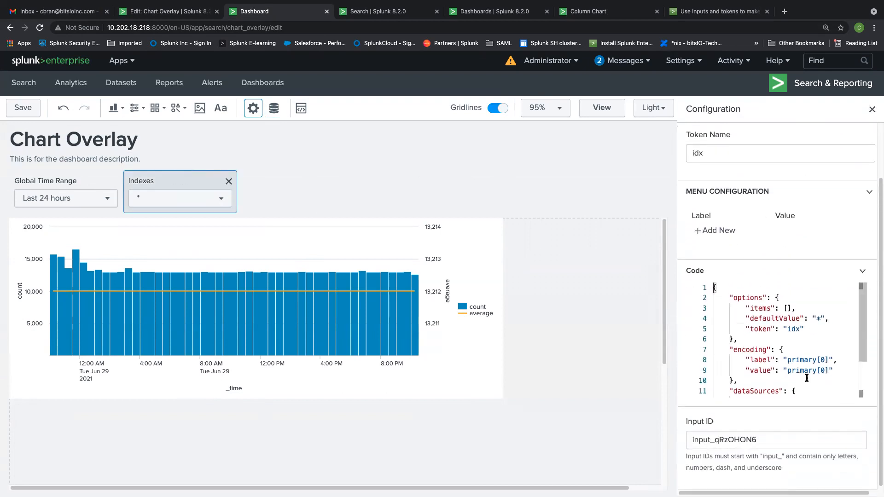
pyautogui.scroll(-2, 801, 374)
pyautogui.click(796, 352)
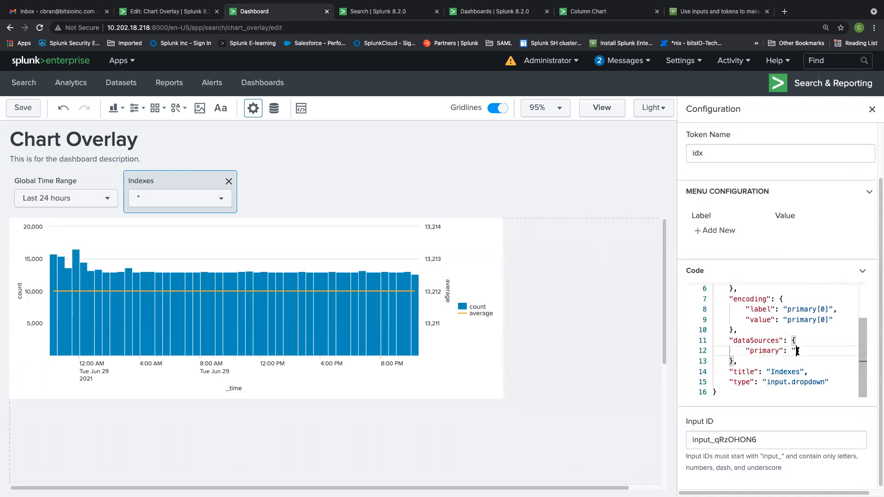
pyautogui.write('ds_Fwd6TSEB')
pyautogui.scroll(-1, 770, 410)
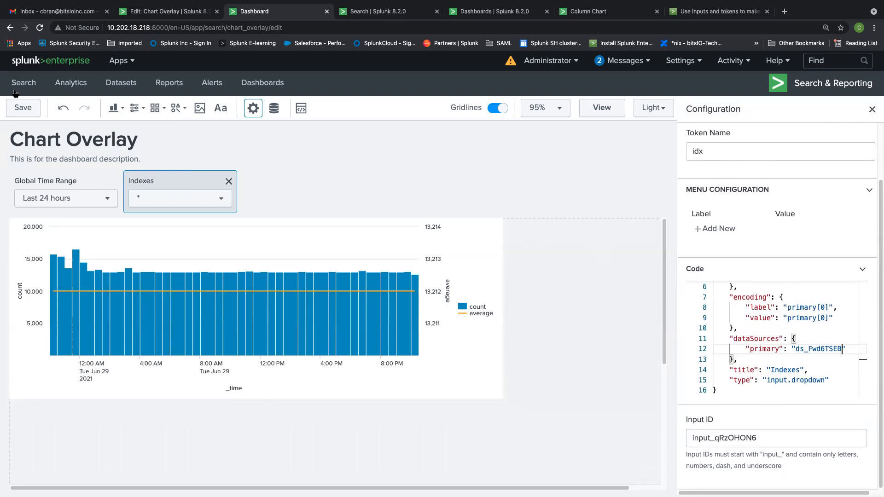
pyautogui.click(26, 108)
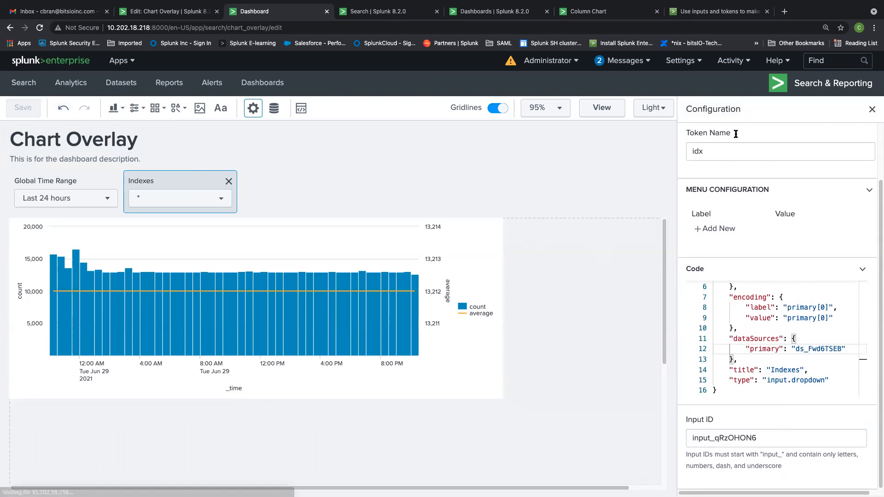
# Check the options offered by the Indexes dropdown, leaving its selection as is, and close the input's configuration.
pyautogui.click(219, 204)
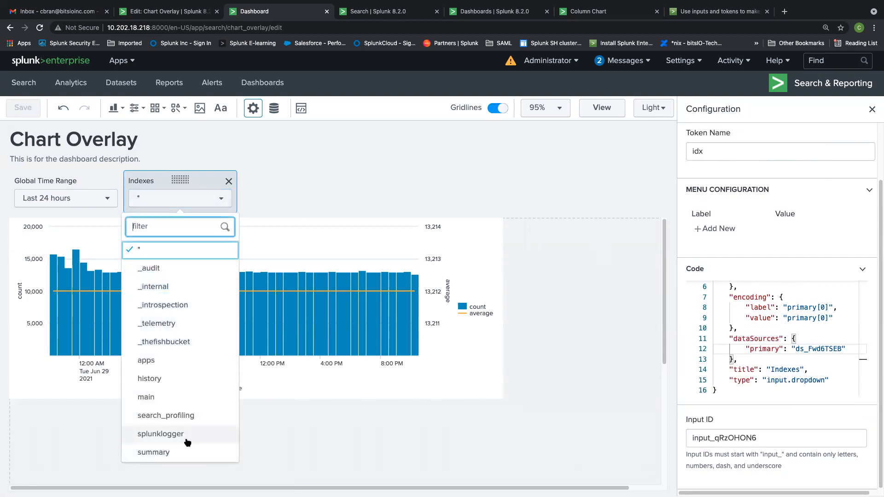
pyautogui.click(311, 159)
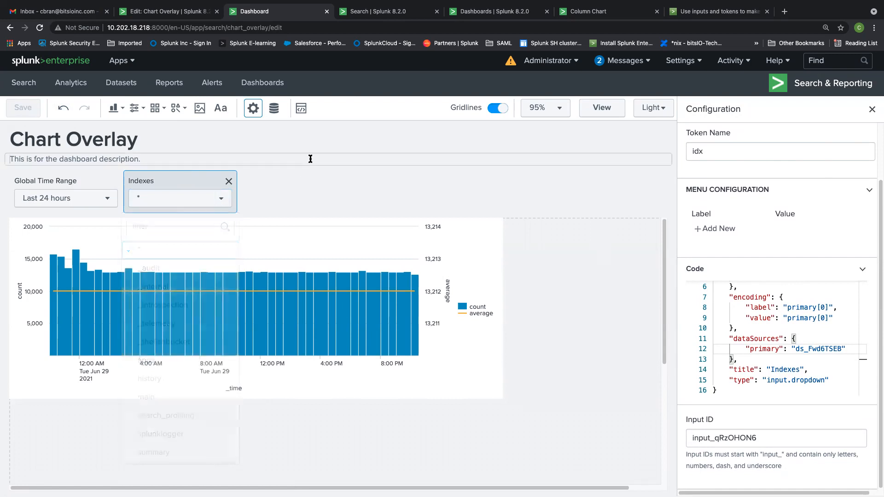
pyautogui.click(871, 109)
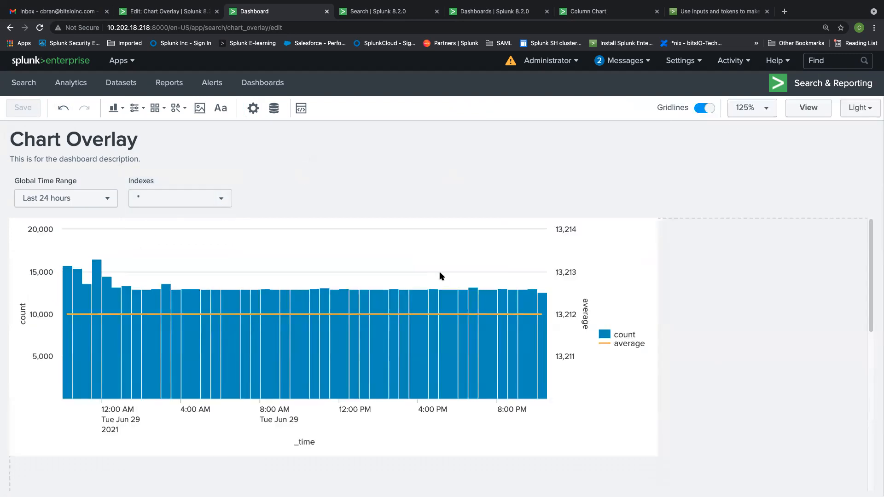
# Replace the fixed index in the column chart's search_chart_overlay query with the $idx$ token, and run and save the data source.
pyautogui.click(419, 302)
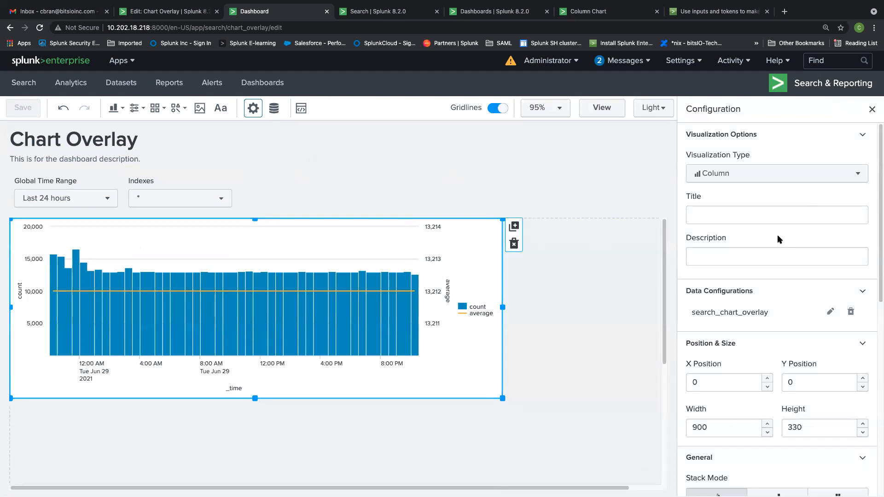
pyautogui.scroll(-2, 779, 240)
pyautogui.click(831, 277)
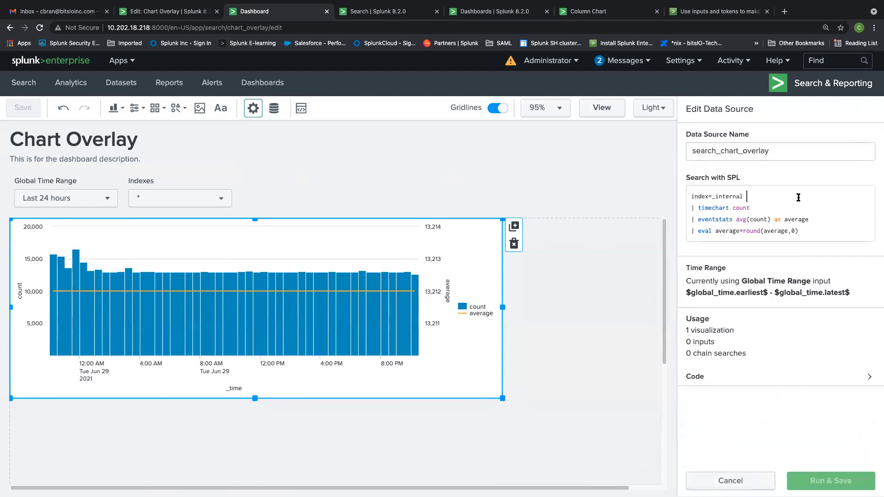
pyautogui.doubleClick(732, 197)
pyautogui.write('$idx$')
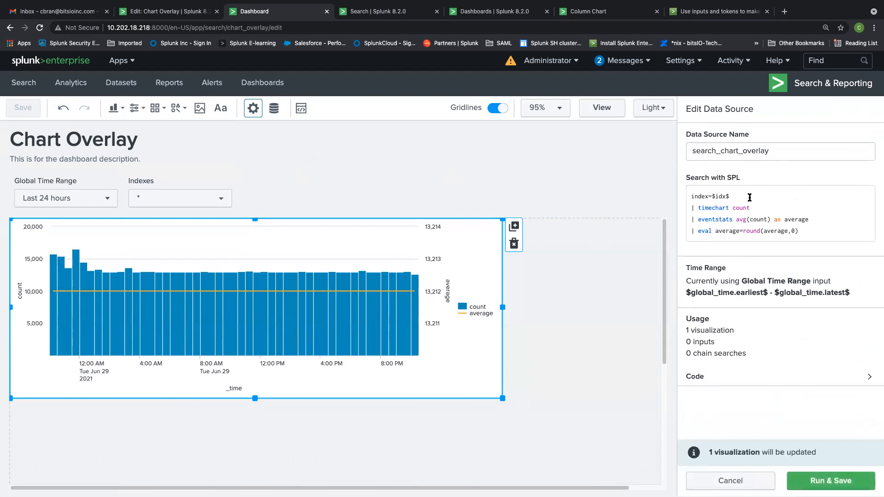
pyautogui.write('"')
pyautogui.click(819, 473)
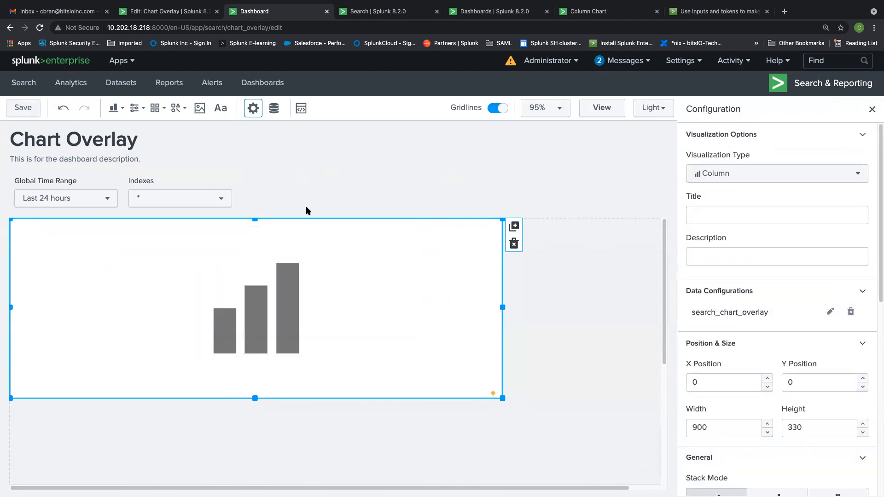
# Select _internal in the Indexes dropdown, save the dashboard and close the input's configuration.
pyautogui.click(204, 198)
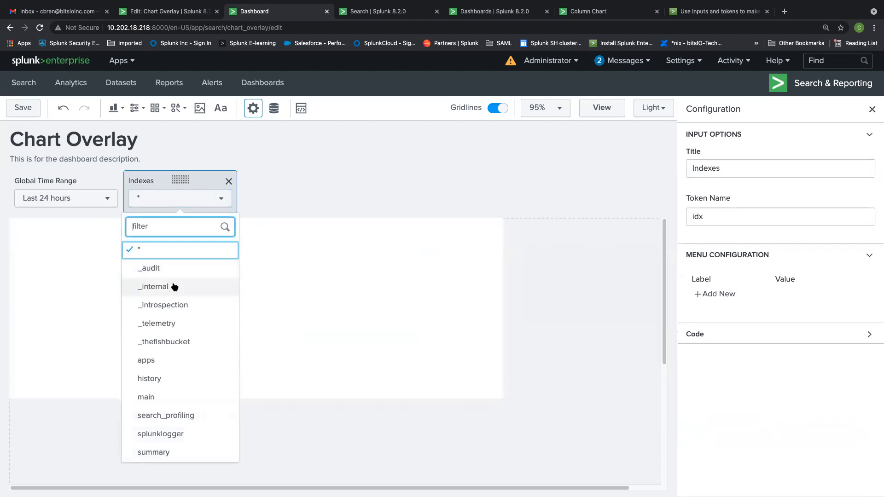
pyautogui.click(174, 287)
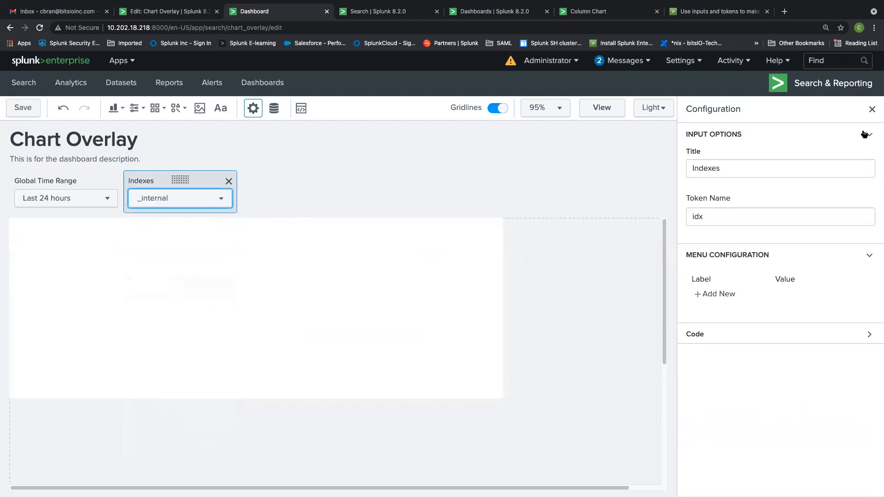
pyautogui.click(24, 110)
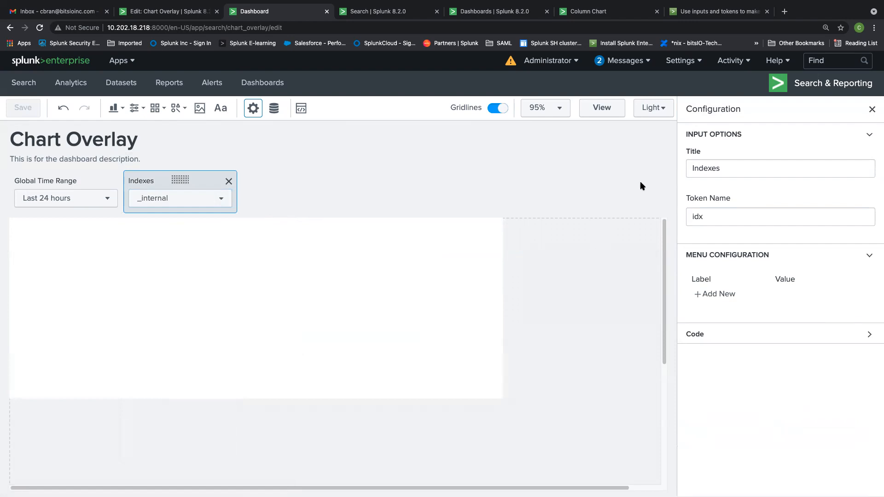
pyautogui.click(873, 112)
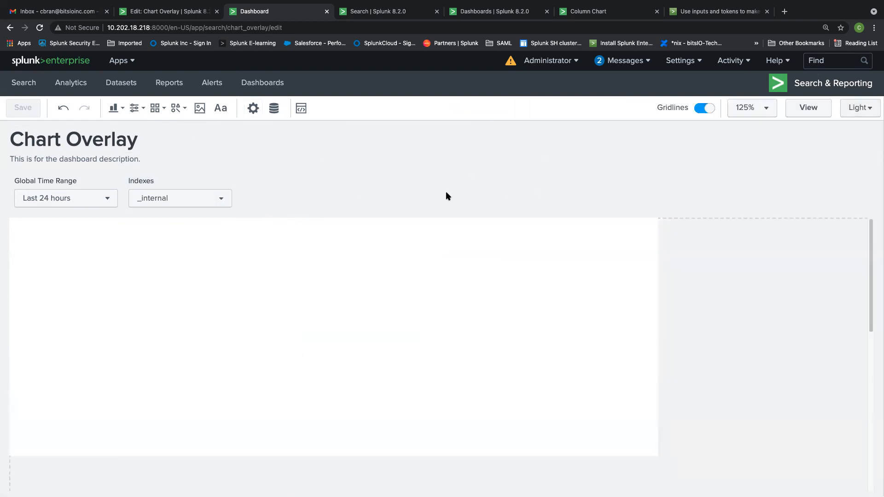
# Reload the dashboard in view mode and filter it to the _internal index over the last 7 days.
pyautogui.click(810, 110)
pyautogui.click(300, 26)
pyautogui.press('Return')
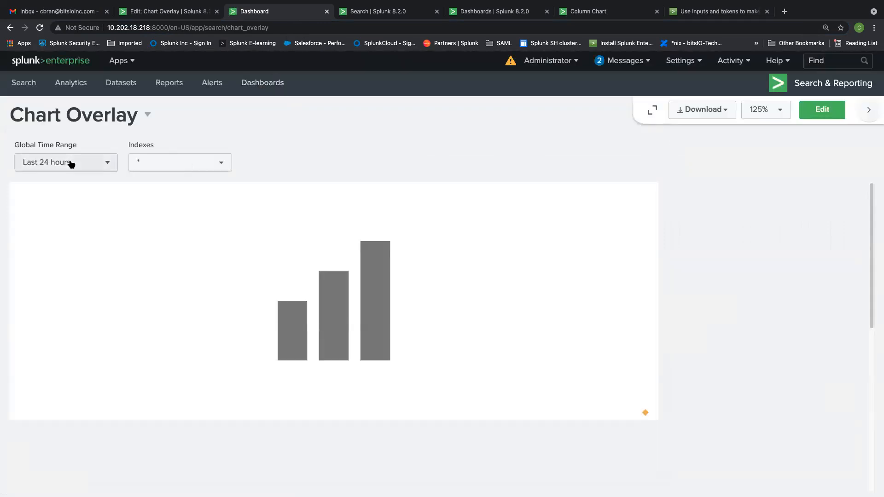
pyautogui.click(169, 168)
pyautogui.click(181, 250)
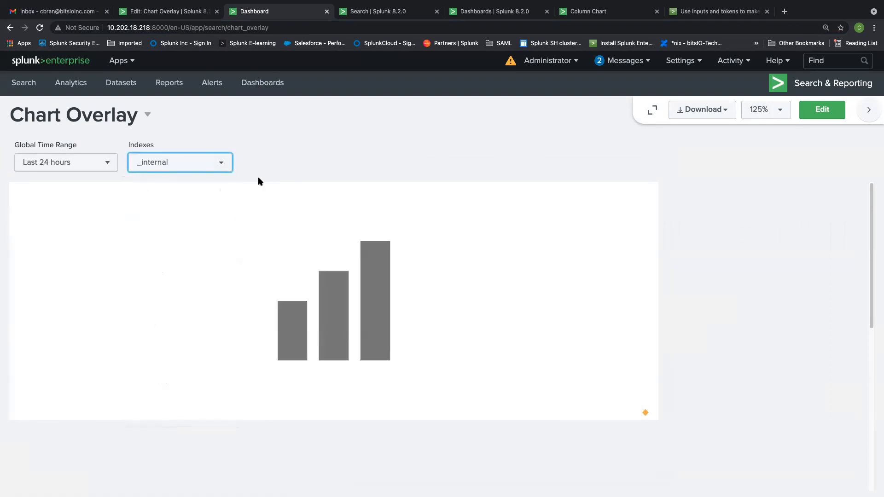
pyautogui.click(99, 171)
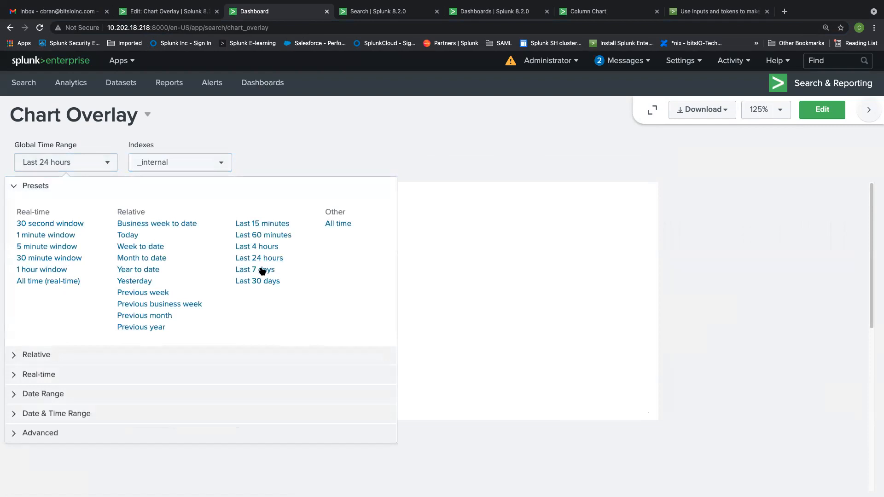
pyautogui.click(263, 271)
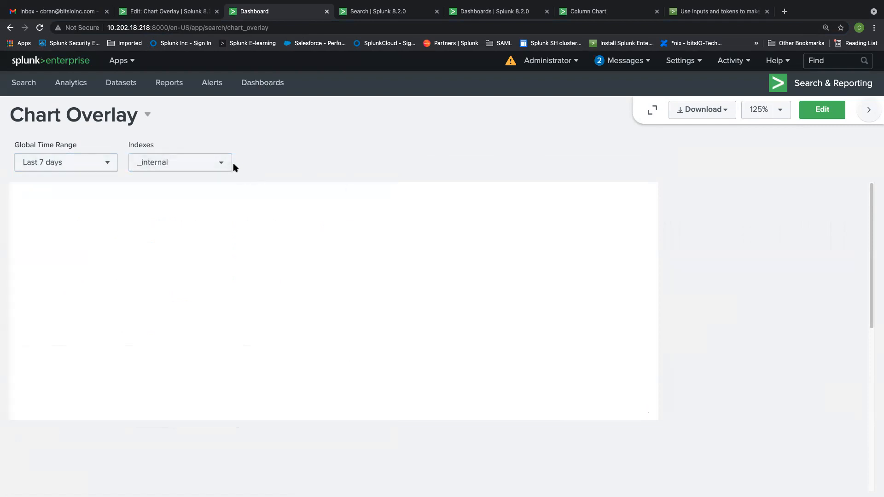
# Remove the quotation marks around $idx$ in the column chart's search so it reads index=$idx$, and run and save the data source.
pyautogui.click(831, 113)
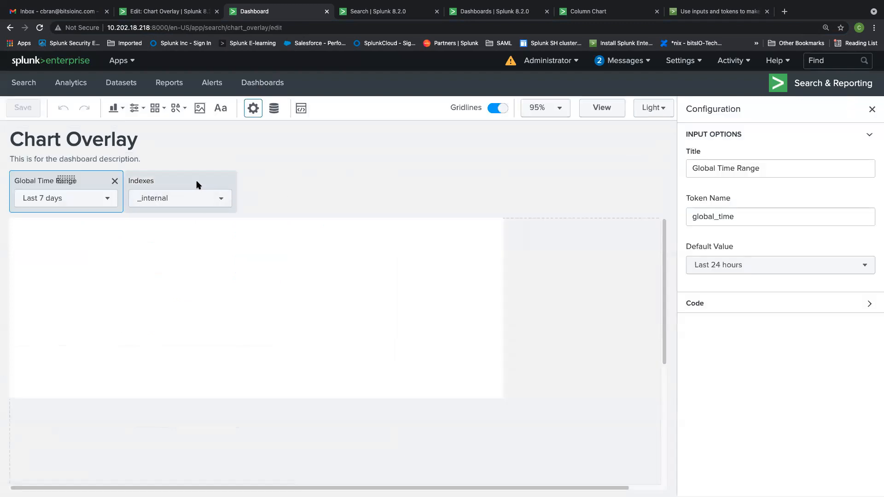
pyautogui.click(197, 184)
pyautogui.click(375, 291)
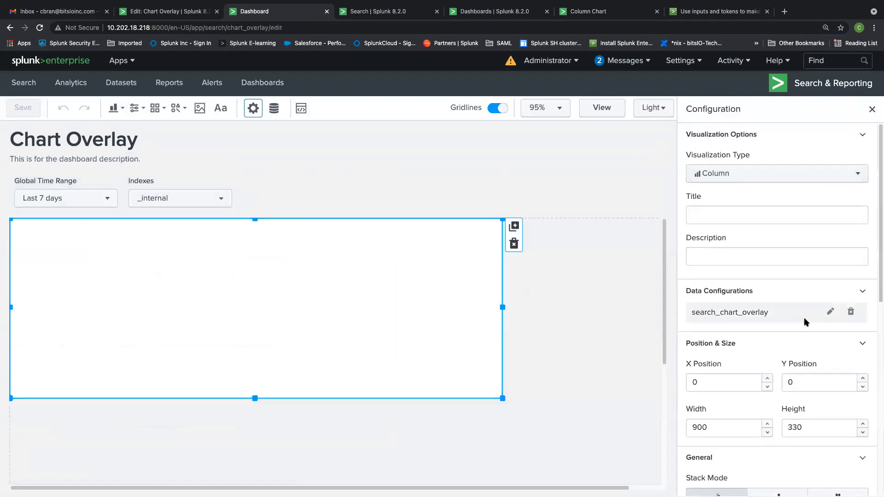
pyautogui.click(830, 311)
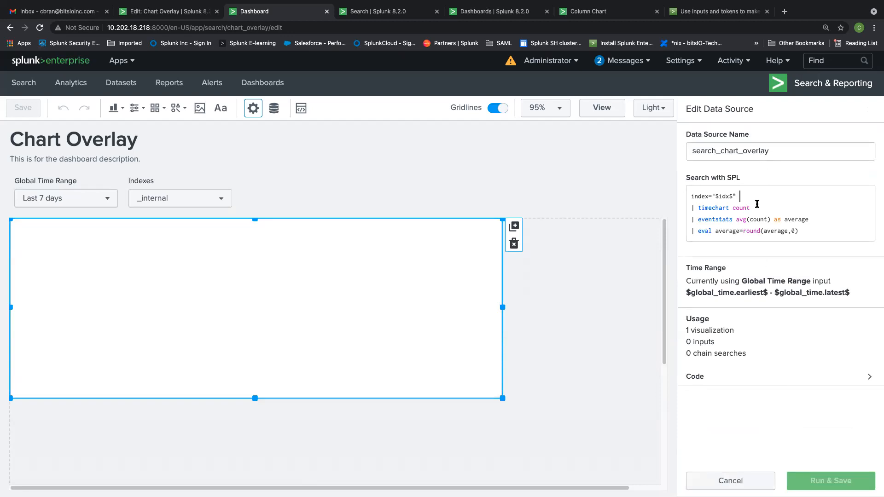
pyautogui.press('BackSpace')
pyautogui.press('BackSpace')
pyautogui.click(716, 196)
pyautogui.press('BackSpace')
pyautogui.click(837, 481)
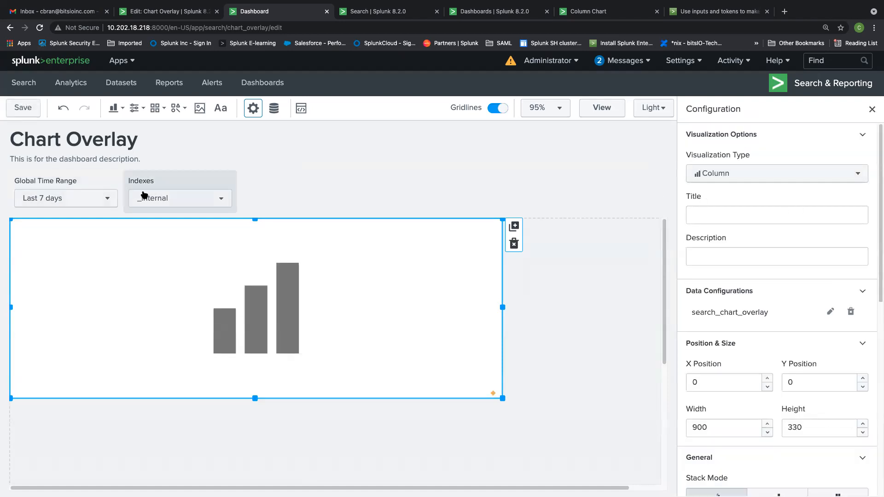
# Add a menu option labelled internal with the value _internal to the Indexes input, and save the dashboard.
pyautogui.click(173, 181)
pyautogui.click(709, 219)
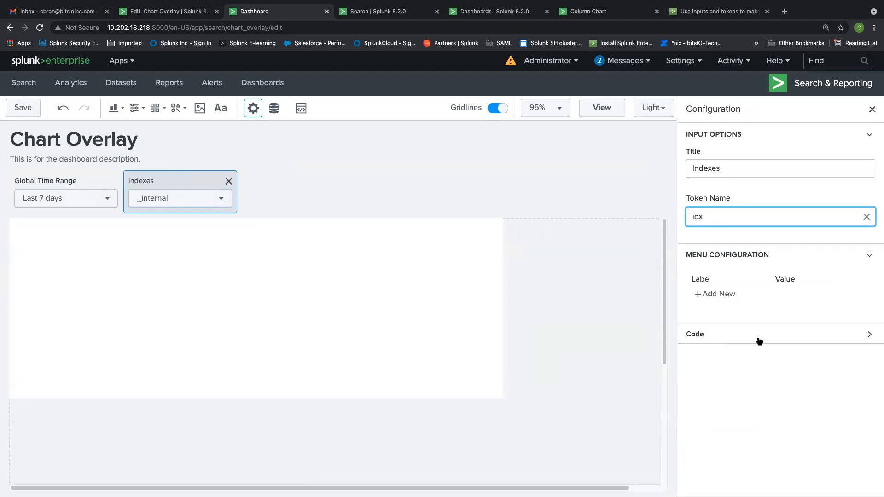
pyautogui.click(727, 299)
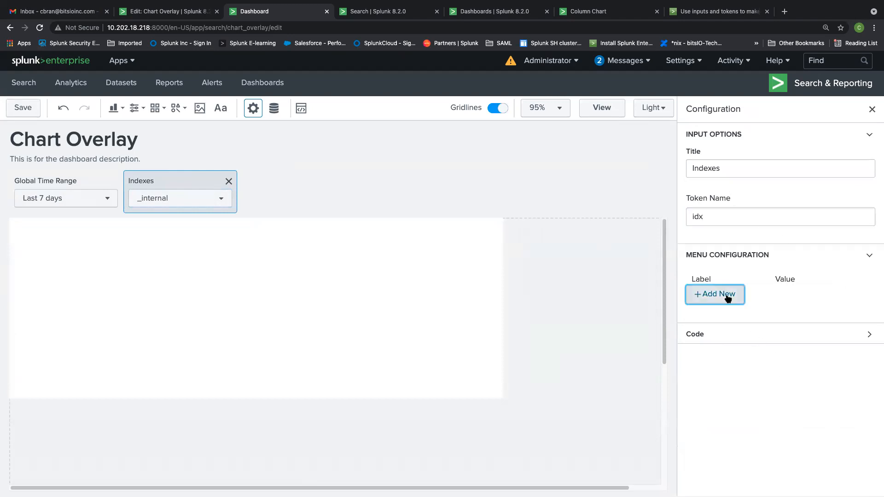
pyautogui.doubleClick(731, 296)
pyautogui.moveTo(732, 296); pyautogui.dragTo(695, 296)
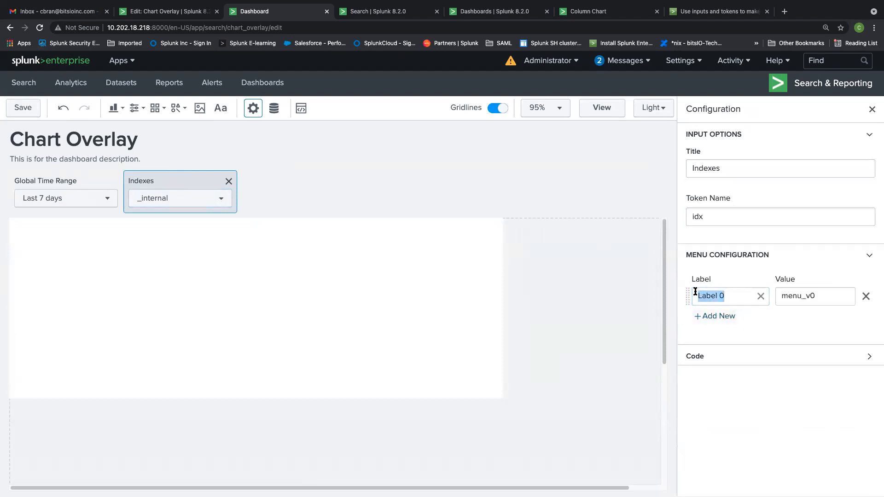
pyautogui.write('internal')
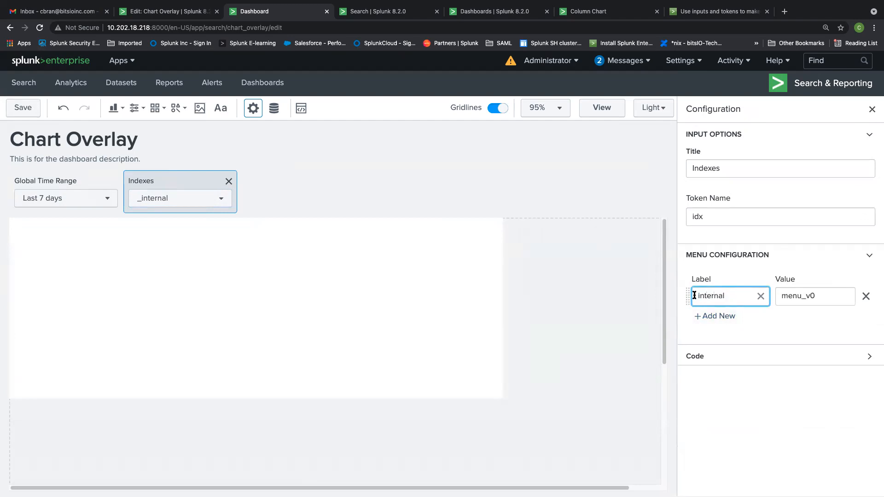
pyautogui.press('Tab')
pyautogui.click(845, 296)
pyautogui.write('_in')
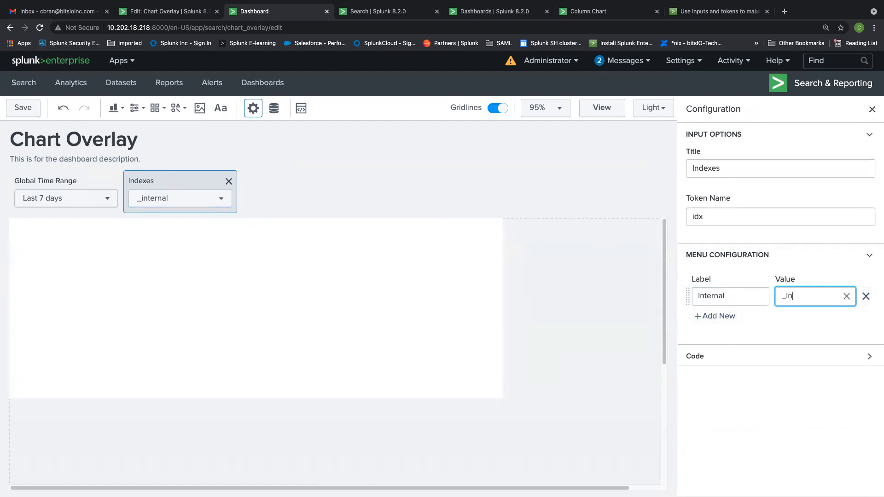
pyautogui.write('ternal')
pyautogui.click(25, 108)
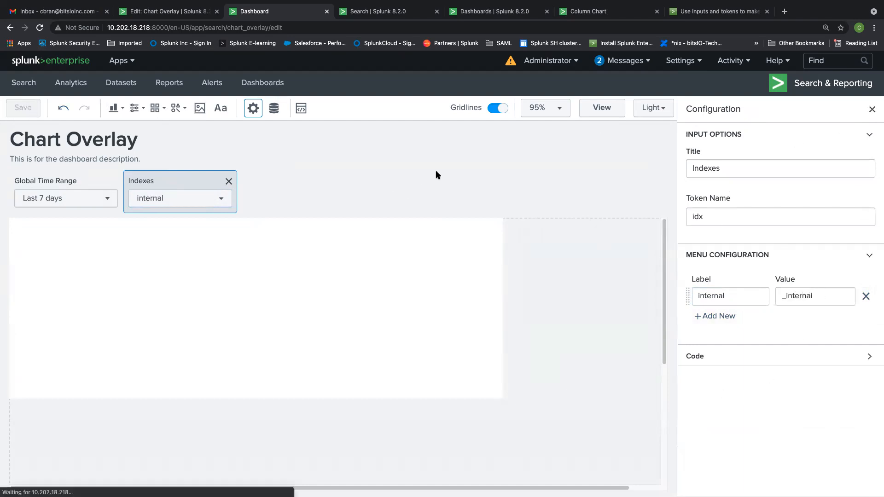
# Reload the dashboard in view mode and test the chart with the internal option of the Indexes input.
pyautogui.click(871, 109)
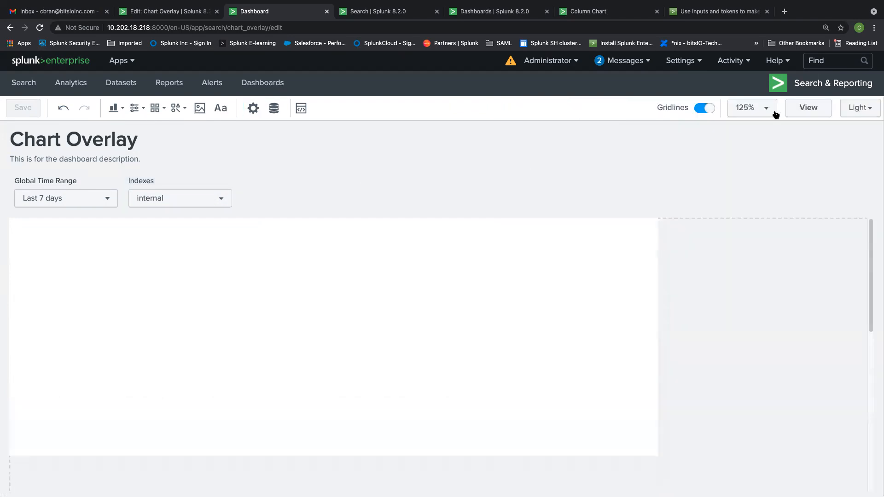
pyautogui.click(811, 108)
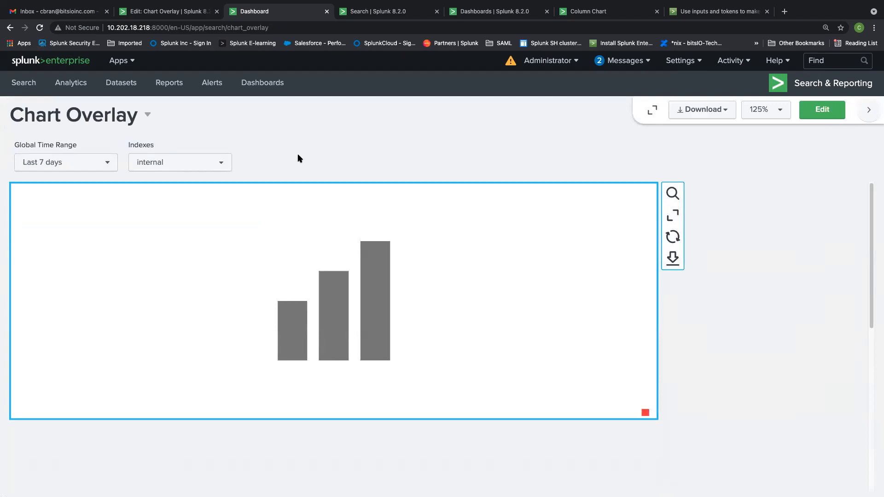
pyautogui.click(420, 25)
pyautogui.press('Return')
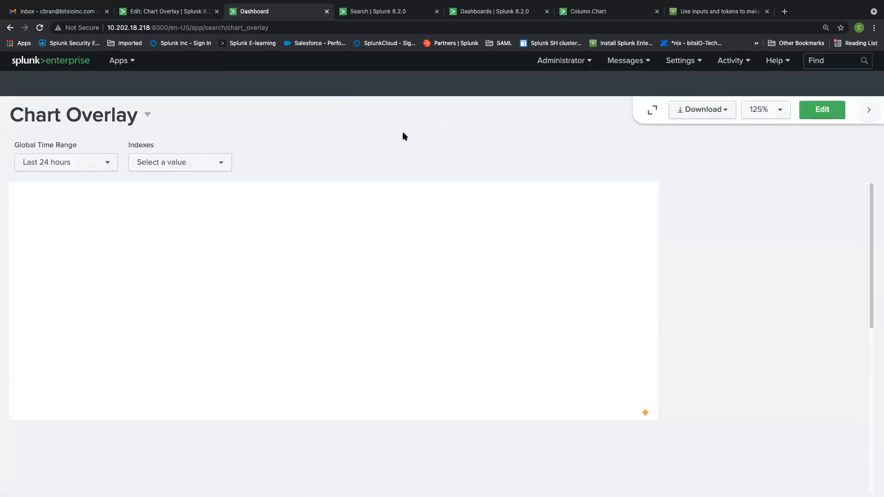
pyautogui.click(191, 168)
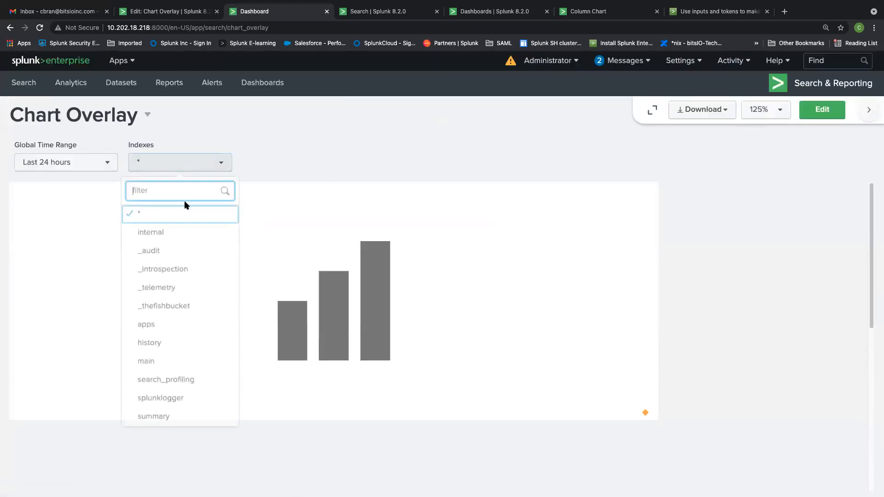
pyautogui.click(183, 233)
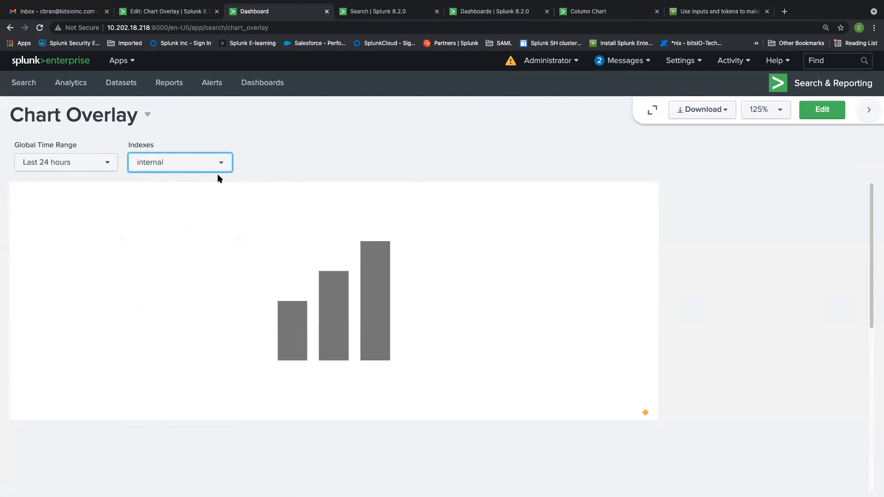
# Return to edit mode and check the $idx$ token in the column chart's data source search without changing it.
pyautogui.click(825, 114)
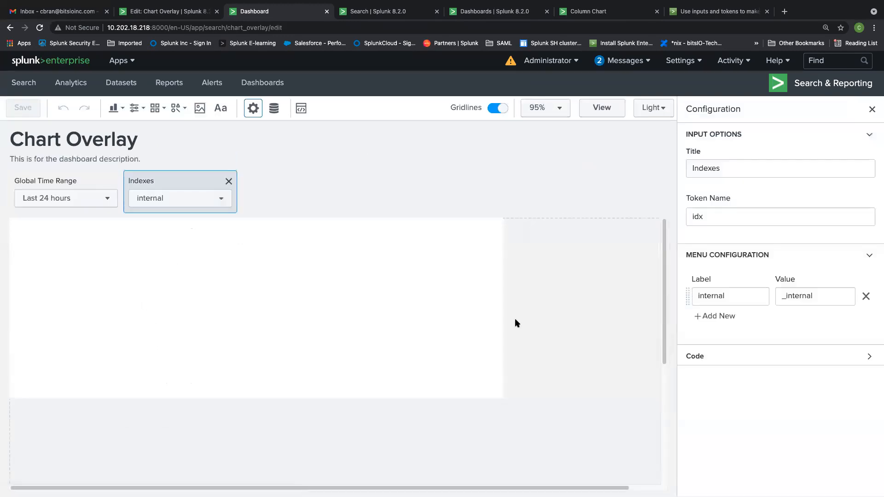
pyautogui.click(285, 283)
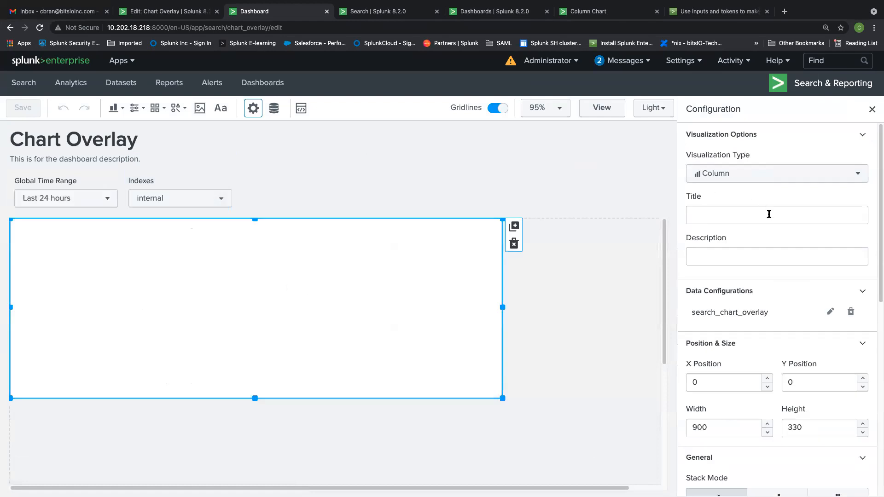
pyautogui.click(830, 311)
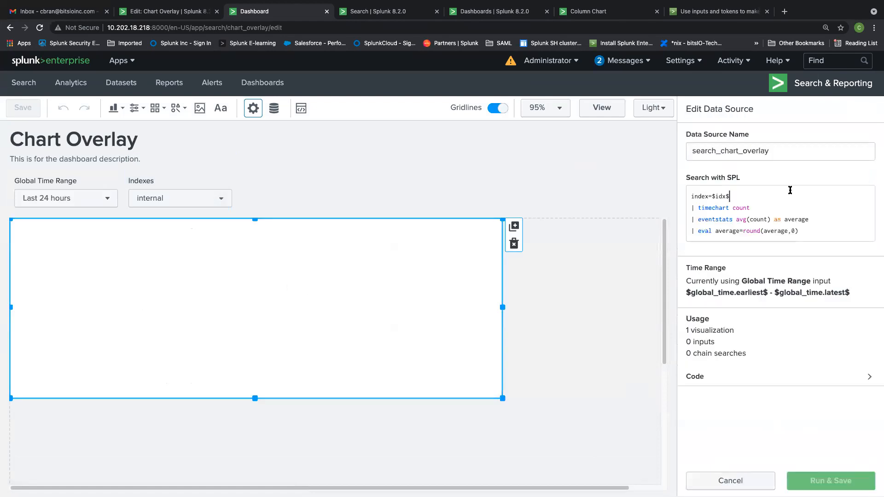
pyautogui.moveTo(729, 197); pyautogui.dragTo(711, 197)
pyautogui.click(751, 196)
pyautogui.click(730, 481)
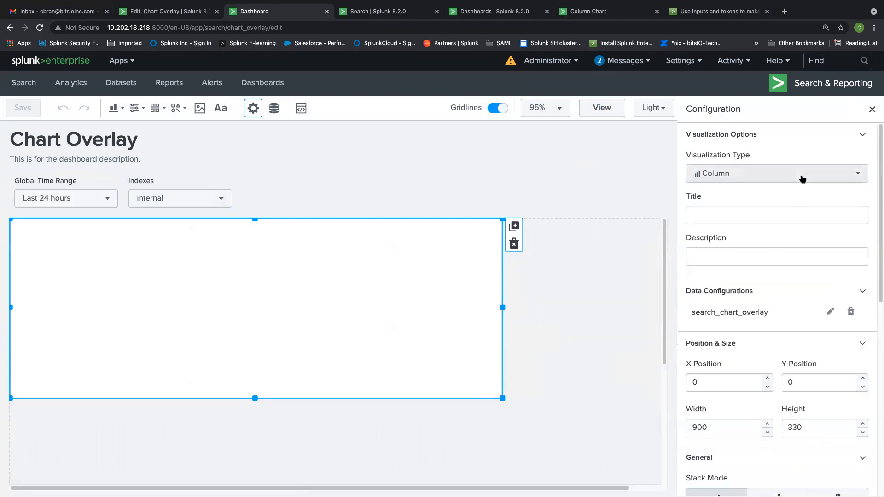
# Replace the $idx$ token with _internal in the chart's search, run and save the data source, and save the dashboard.
pyautogui.click(830, 312)
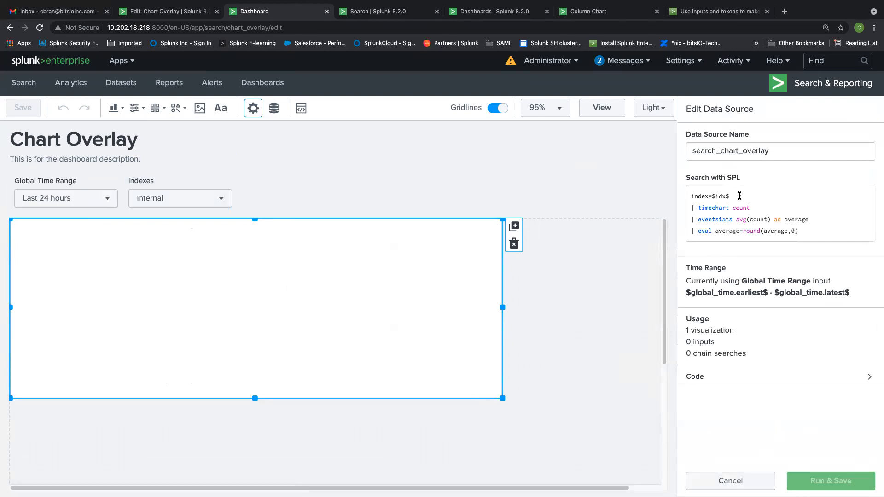
pyautogui.click(739, 196)
pyautogui.press('BackSpace')
pyautogui.press('BackSpace')
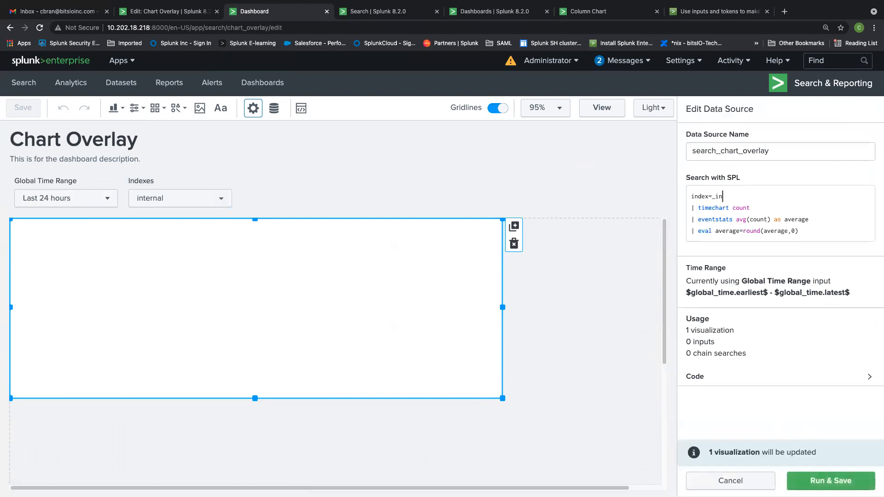
pyautogui.click(831, 478)
pyautogui.scroll(-2, 775, 272)
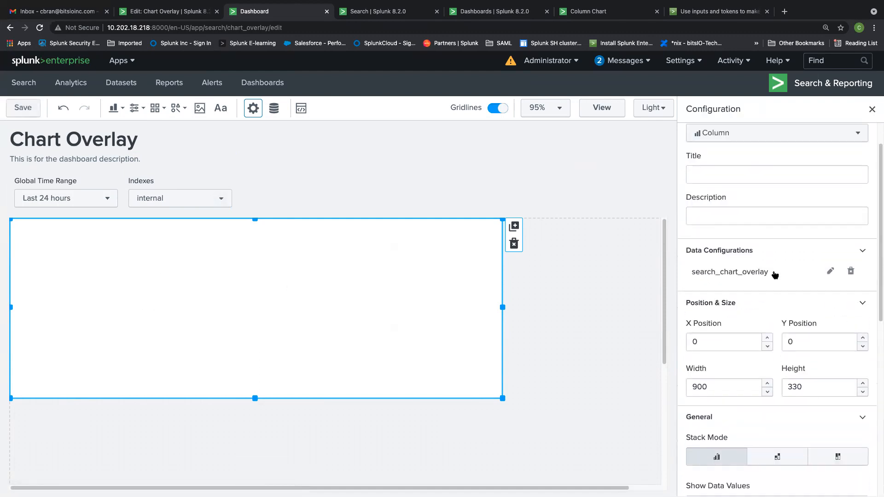
pyautogui.scroll(2, 856, 151)
pyautogui.scroll(-10, 826, 315)
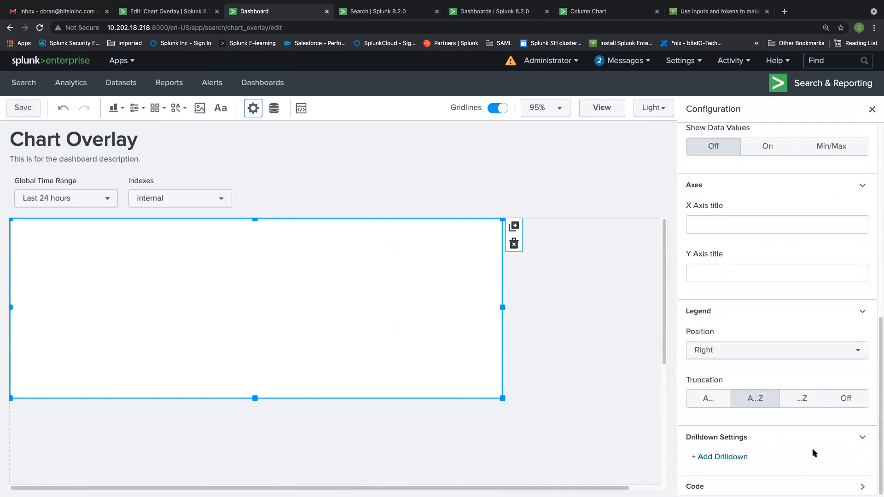
pyautogui.scroll(10, 812, 450)
pyautogui.click(23, 107)
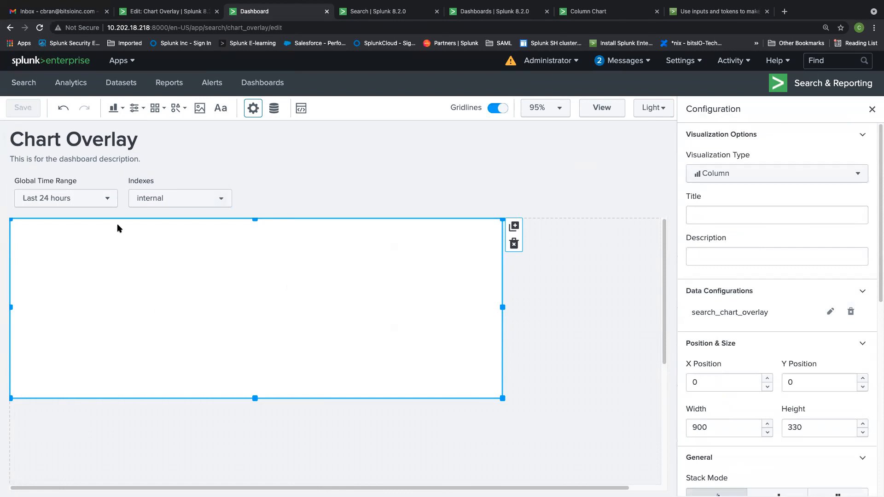
# Check the chart's data source search without changing it, and reload the dashboard in view mode to test it.
pyautogui.scroll(-2, 856, 244)
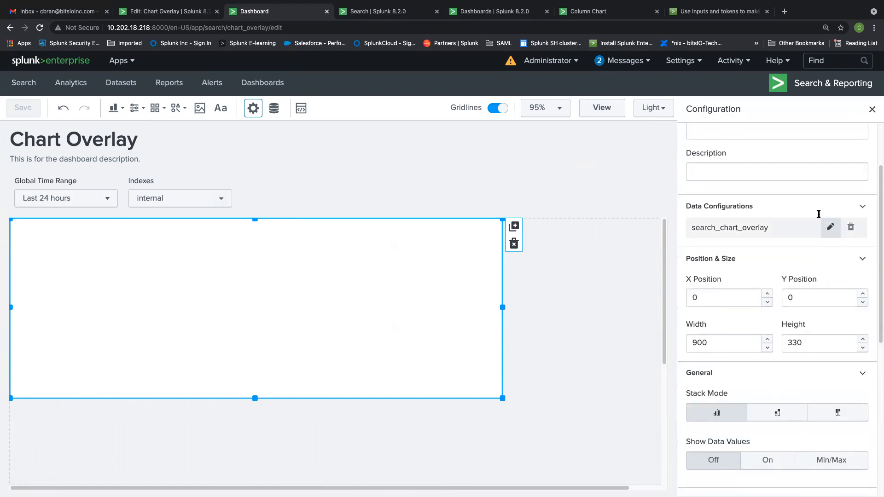
pyautogui.click(829, 225)
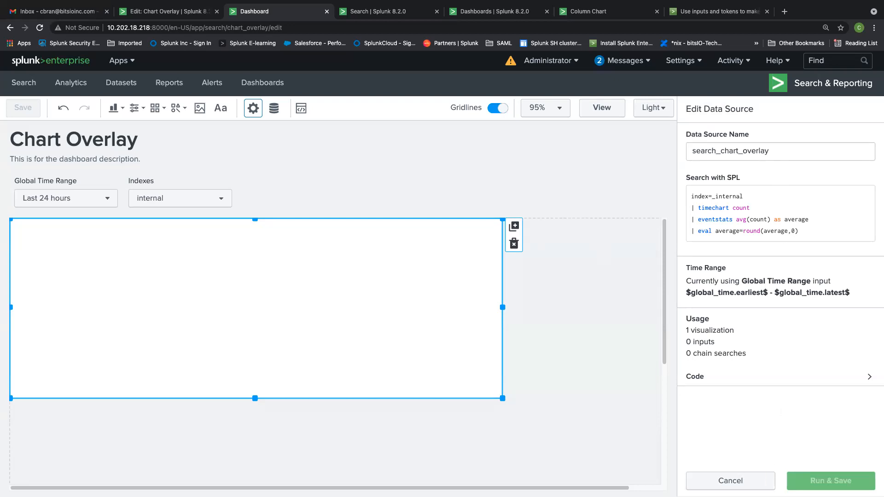
pyautogui.click(731, 481)
pyautogui.click(601, 108)
pyautogui.click(365, 30)
pyautogui.press('Return')
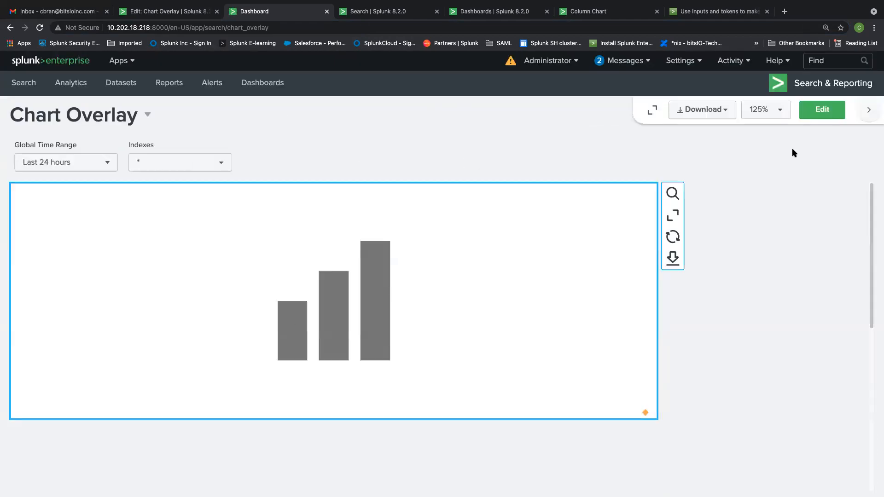
# Reopen the dashboard for editing and examine the chart's data source search and its configuration options down to the drilldown settings.
pyautogui.click(822, 110)
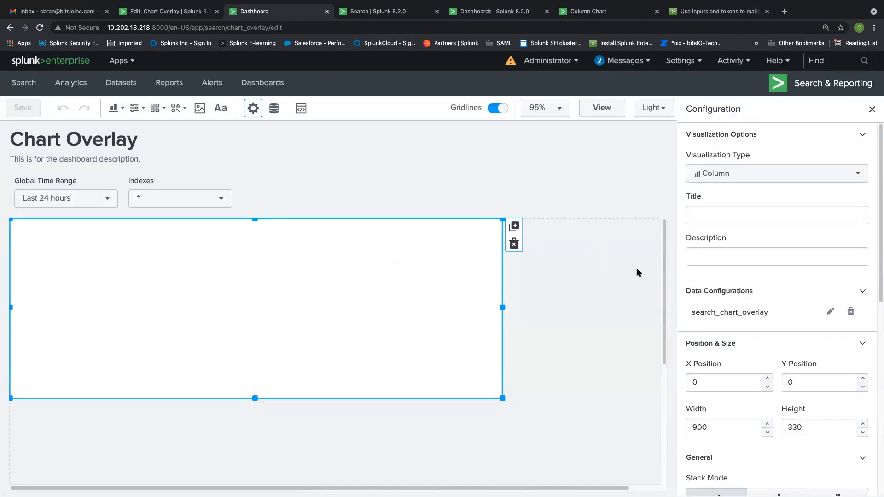
pyautogui.moveTo(534, 5)
pyautogui.click(830, 311)
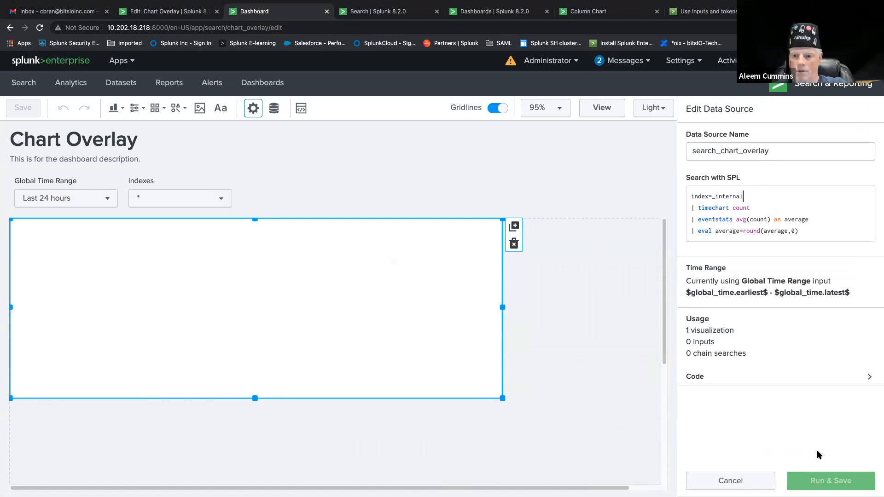
pyautogui.click(730, 480)
pyautogui.scroll(-2, 782, 225)
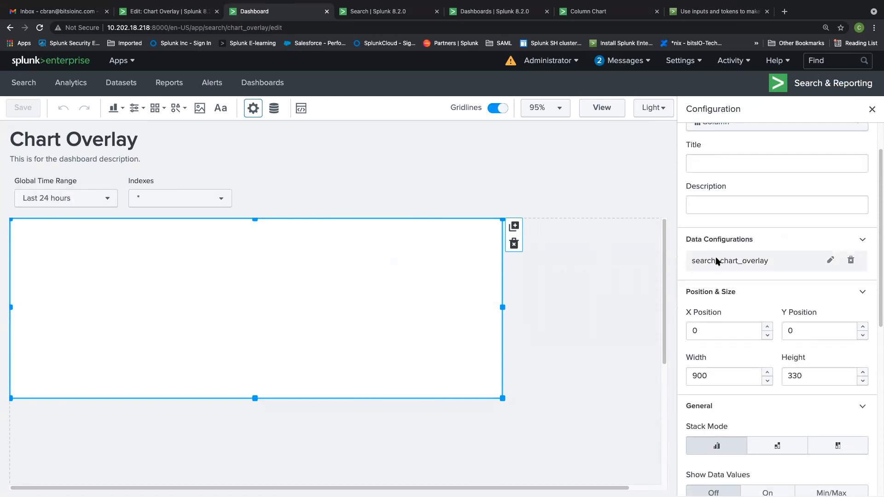
pyautogui.scroll(-3, 734, 266)
pyautogui.scroll(-5, 745, 295)
pyautogui.scroll(-5, 746, 293)
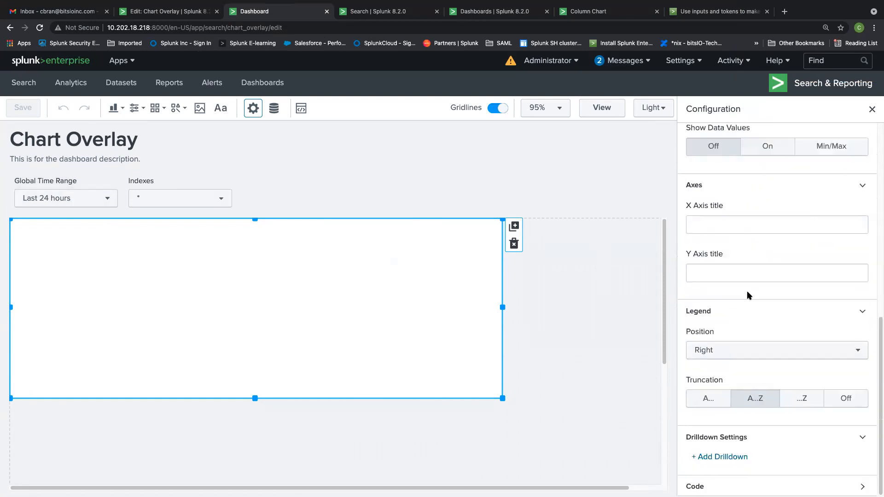
# Review the Indexes dropdown's input options and code section, and inspect the SPL of its index_dropdown_input data source.
pyautogui.scroll(2, 783, 322)
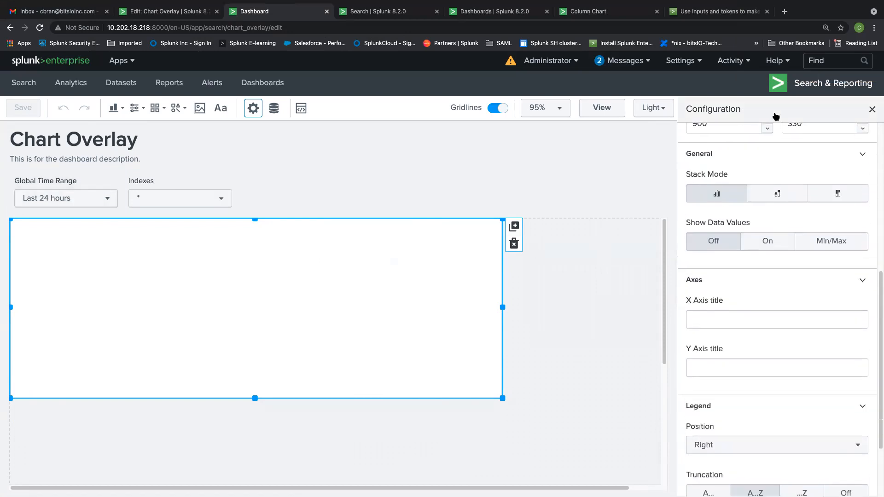
pyautogui.click(205, 183)
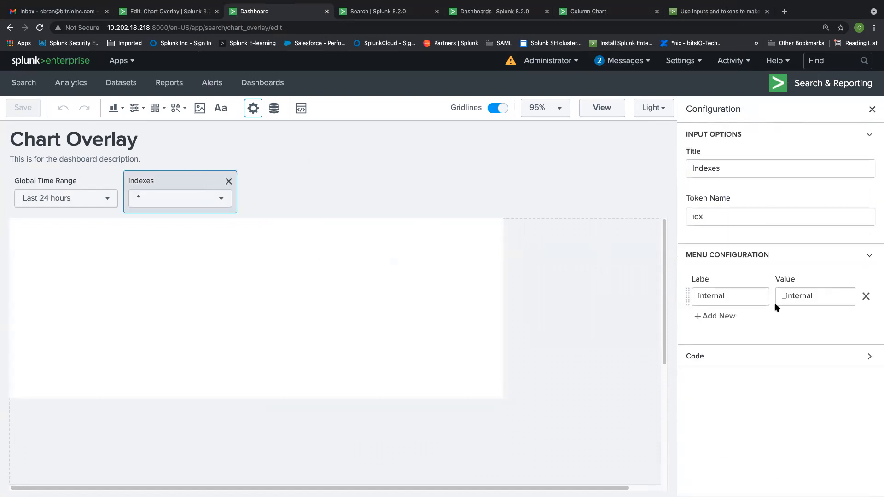
pyautogui.click(746, 357)
pyautogui.click(747, 357)
pyautogui.click(274, 108)
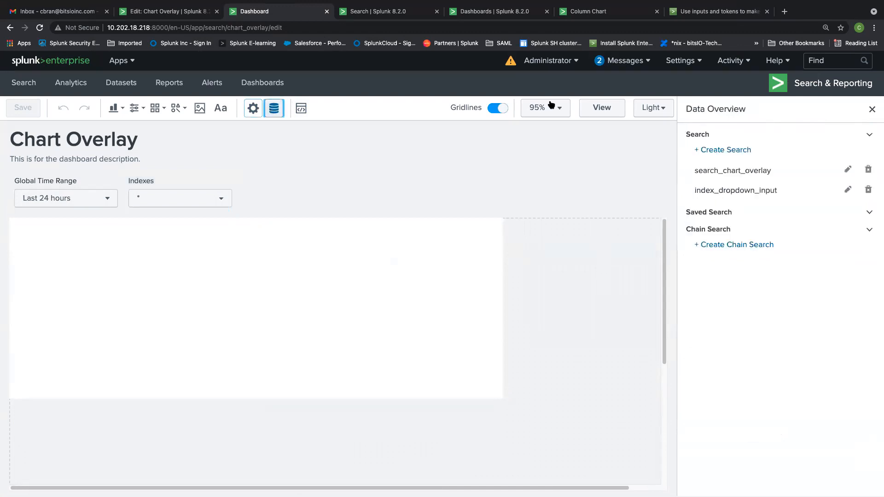
pyautogui.click(847, 189)
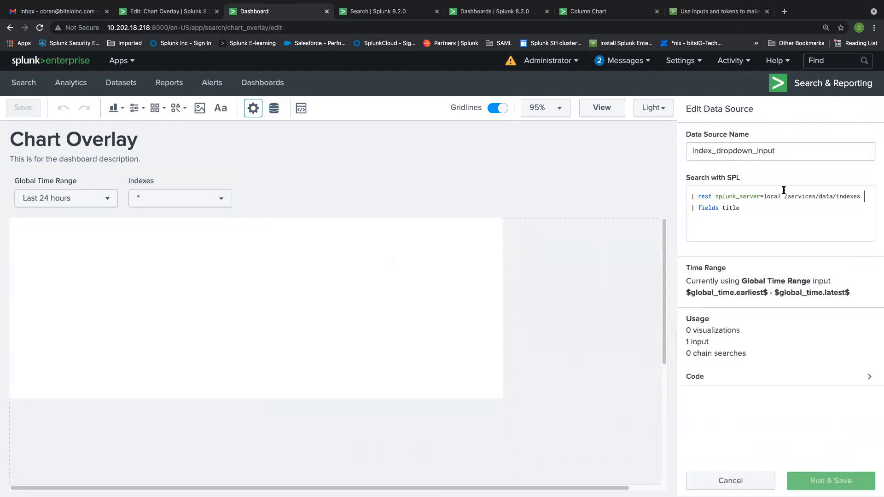
# Copy the full SPL of the search_chart_overlay data source and run it as a new search on the open Search page.
pyautogui.click(274, 108)
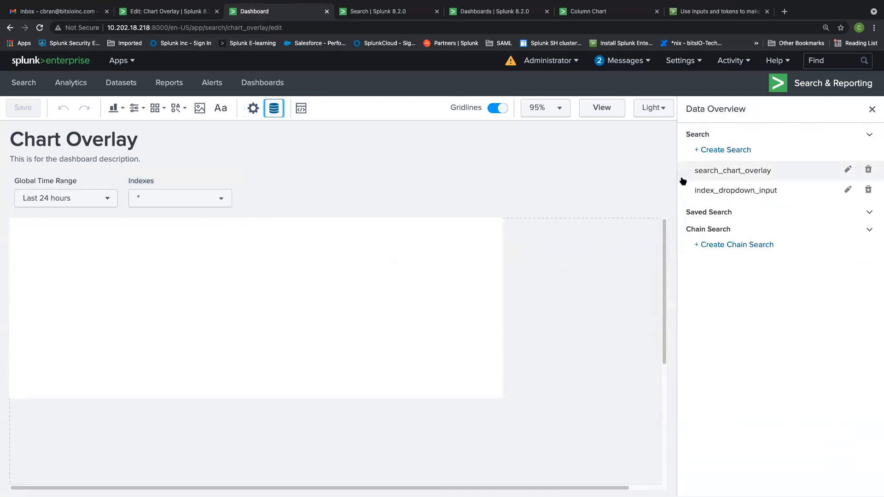
pyautogui.click(848, 169)
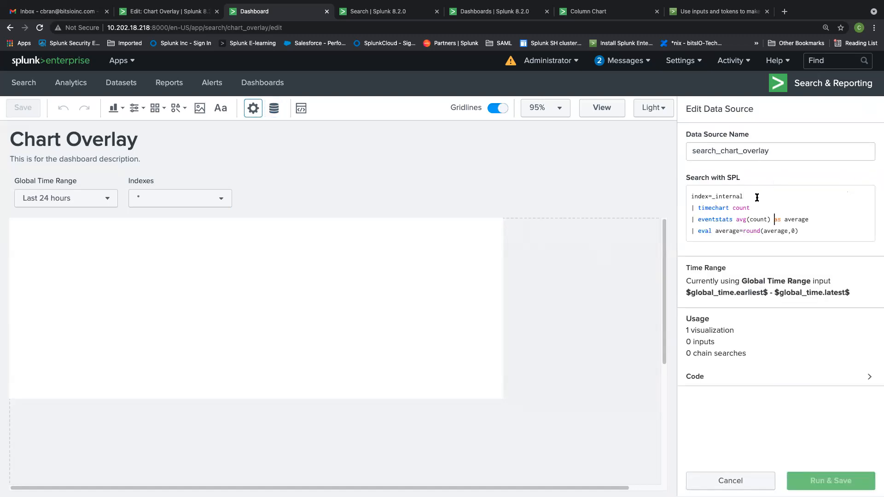
pyautogui.press('super+a')
pyautogui.press('super+c')
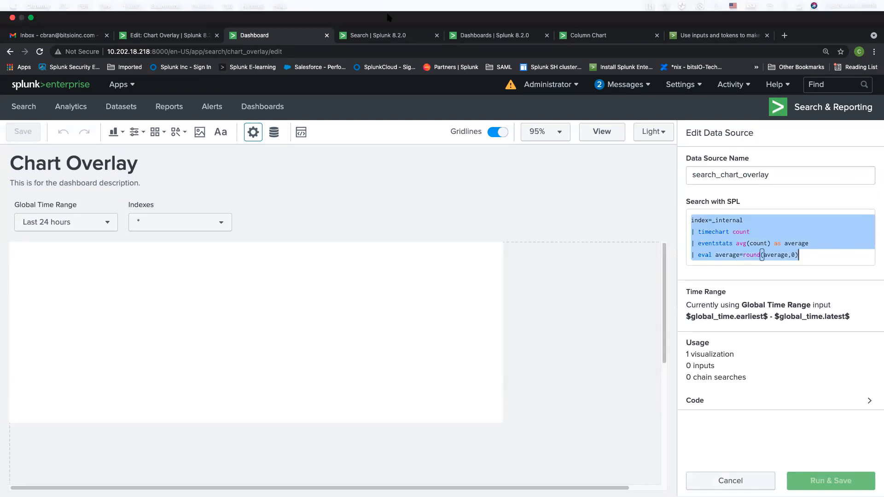
pyautogui.click(384, 37)
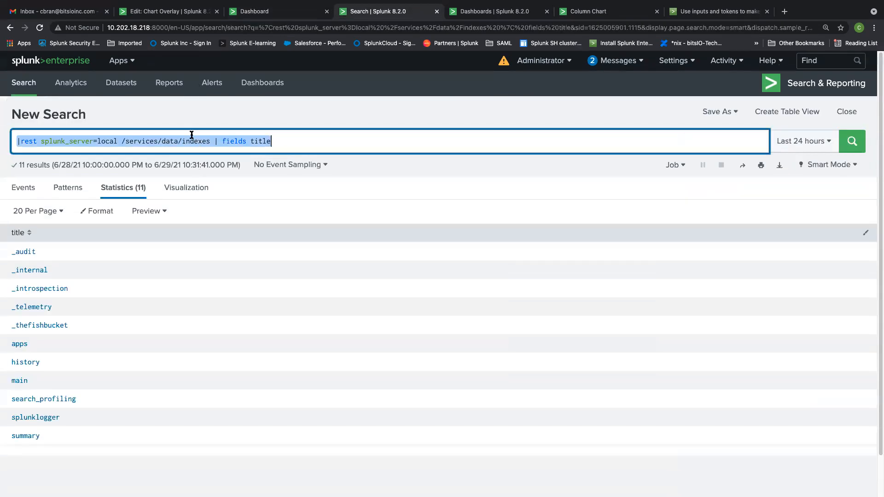
pyautogui.press('super+v')
pyautogui.press('Return')
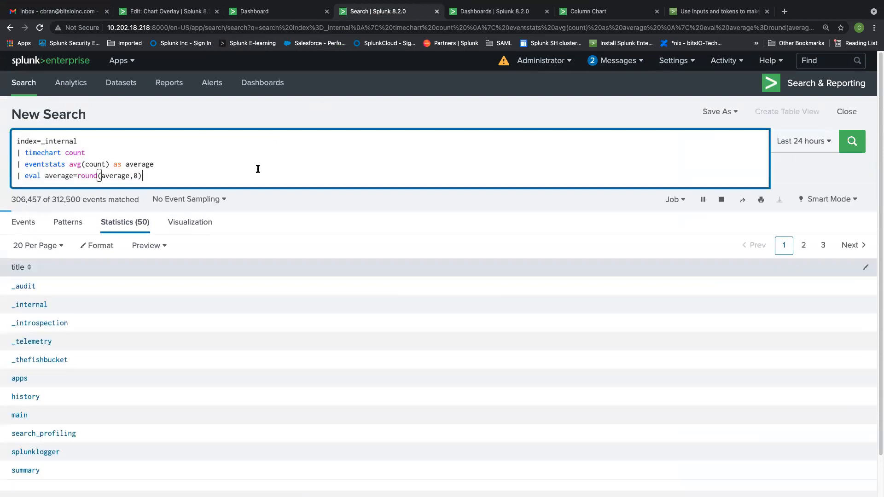
# Show the search results as a Column Chart visualization and rerun the search.
pyautogui.click(202, 222)
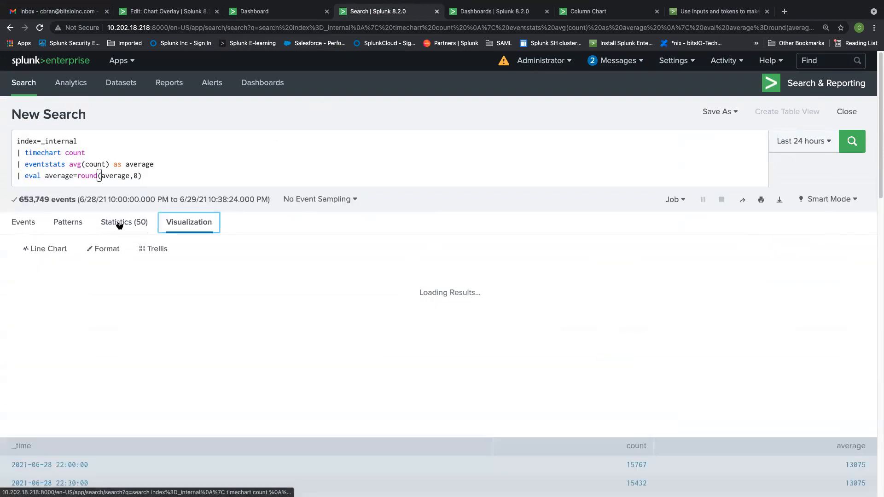
pyautogui.click(35, 251)
pyautogui.click(80, 330)
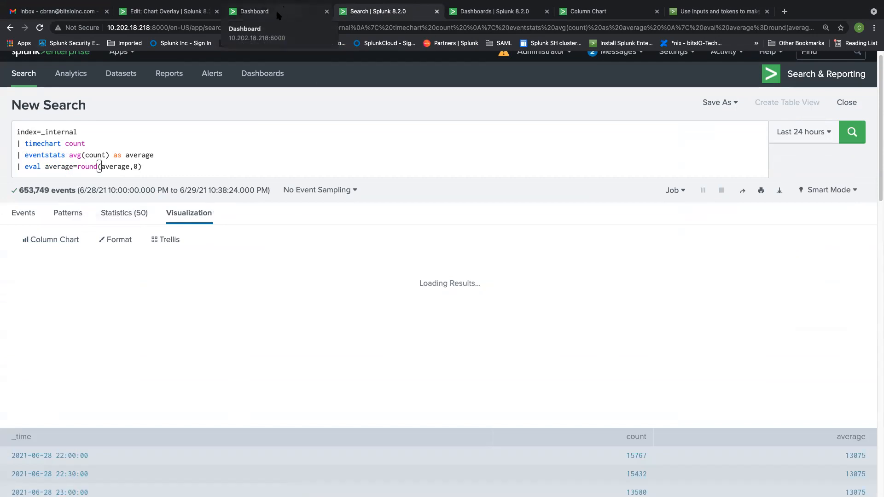
pyautogui.click(852, 132)
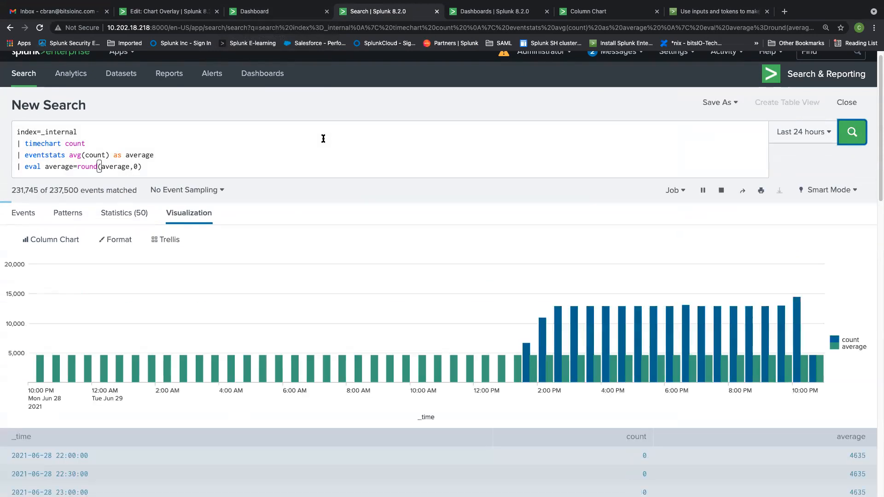
# Go back to the dashboard editor, close the search_chart_overlay source unchanged, and check the index_dropdown_input source without editing it.
pyautogui.click(254, 13)
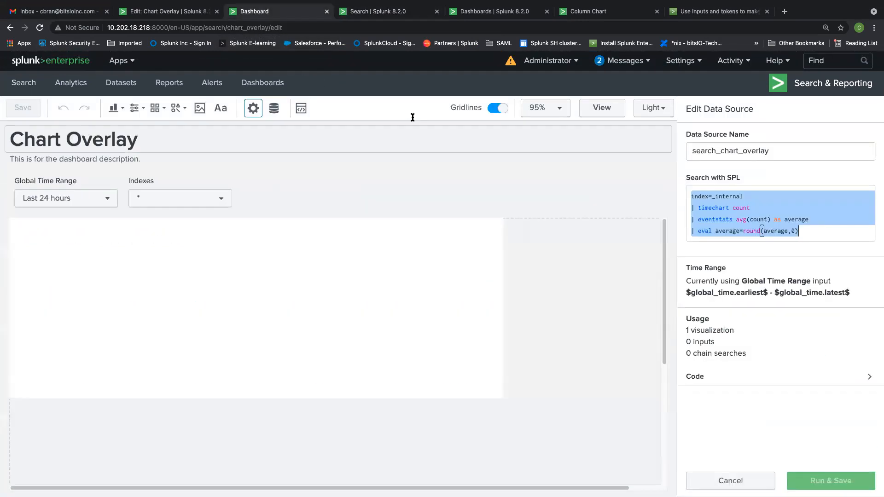
pyautogui.click(818, 230)
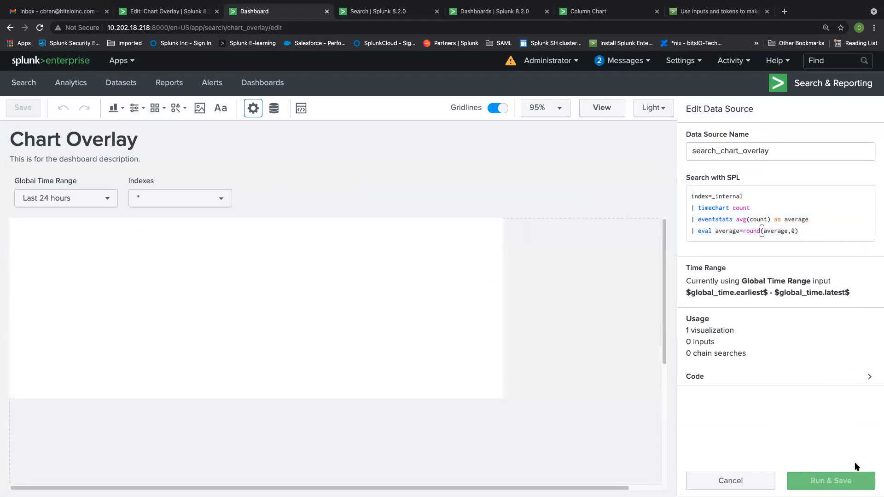
pyautogui.click(731, 480)
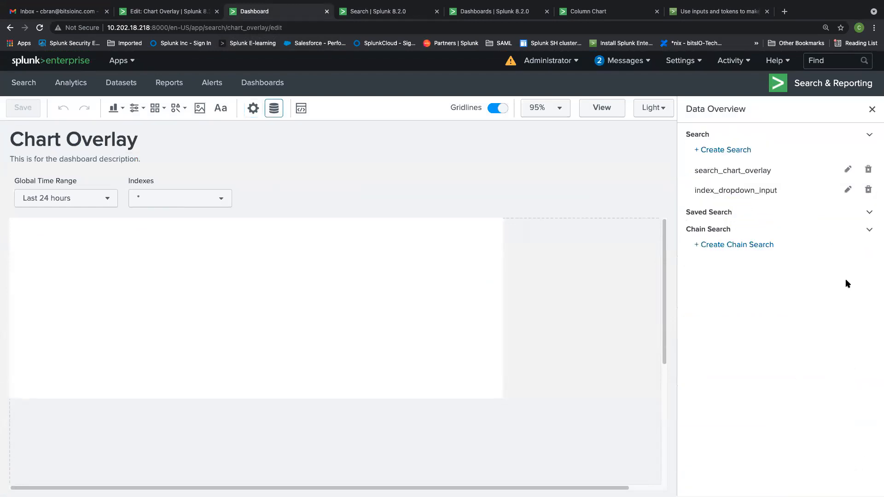
pyautogui.click(848, 190)
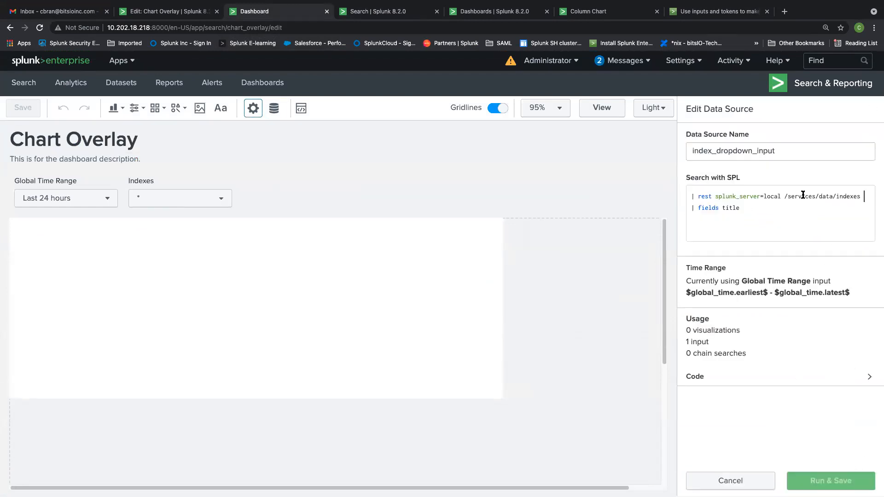
pyautogui.click(732, 482)
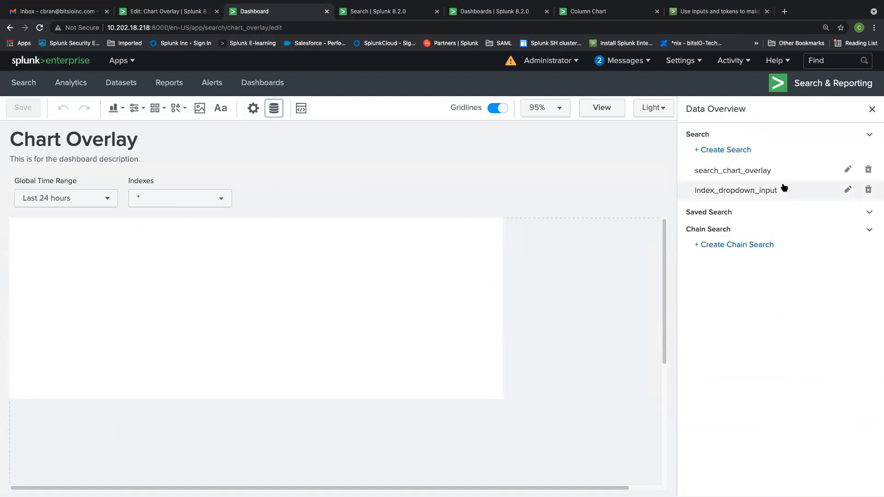
# Resize the column chart to 1030 by 410, place it at X 40, Y 20, and save the dashboard without changing its data source.
pyautogui.click(340, 315)
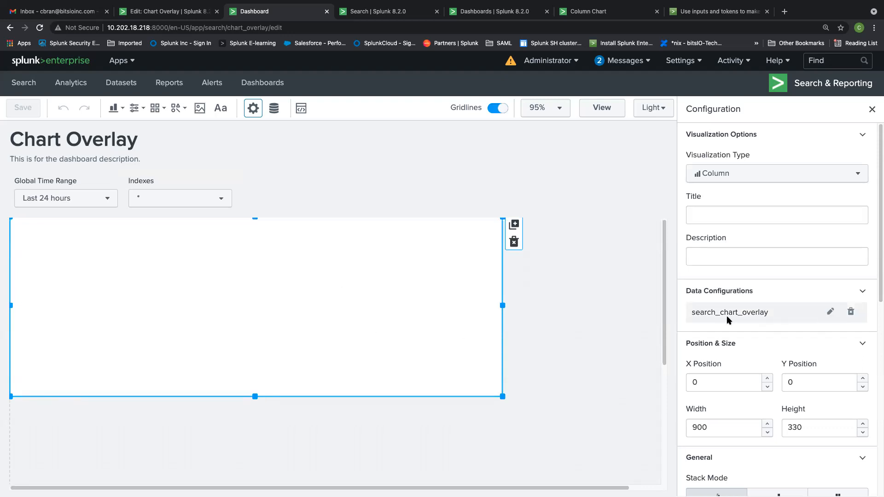
pyautogui.scroll(-5, 781, 339)
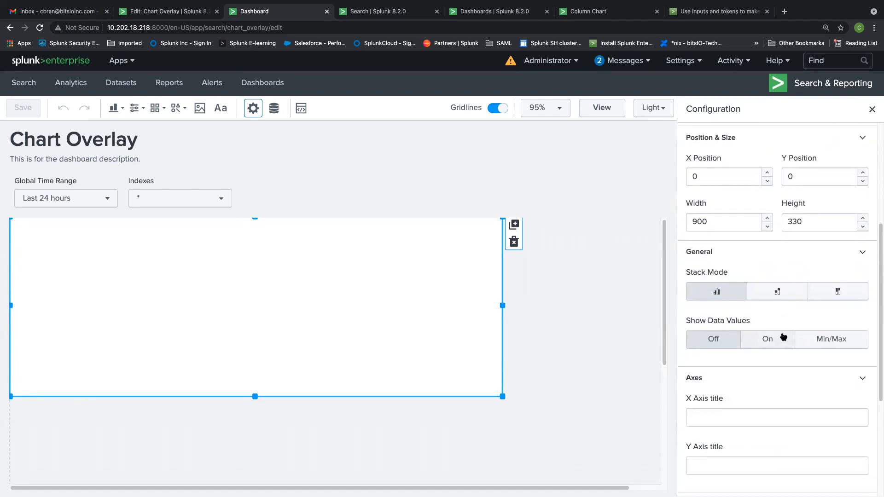
pyautogui.moveTo(502, 396); pyautogui.dragTo(577, 437)
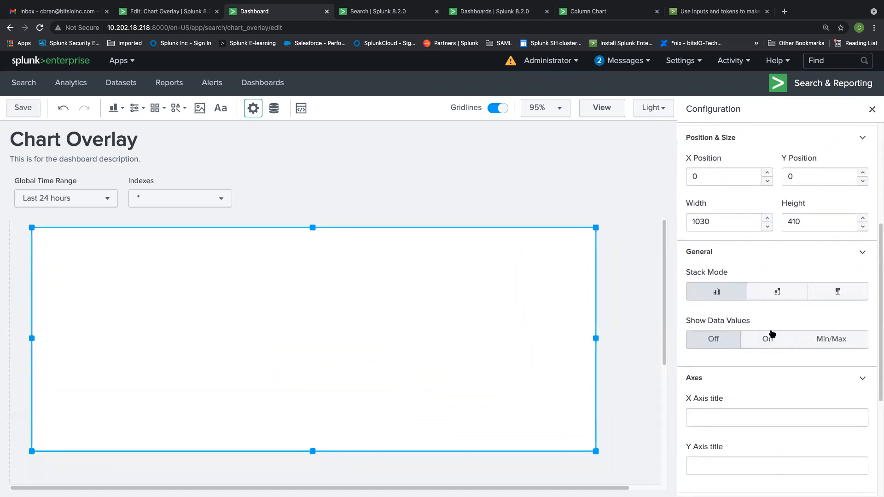
pyautogui.scroll(-4, 772, 333)
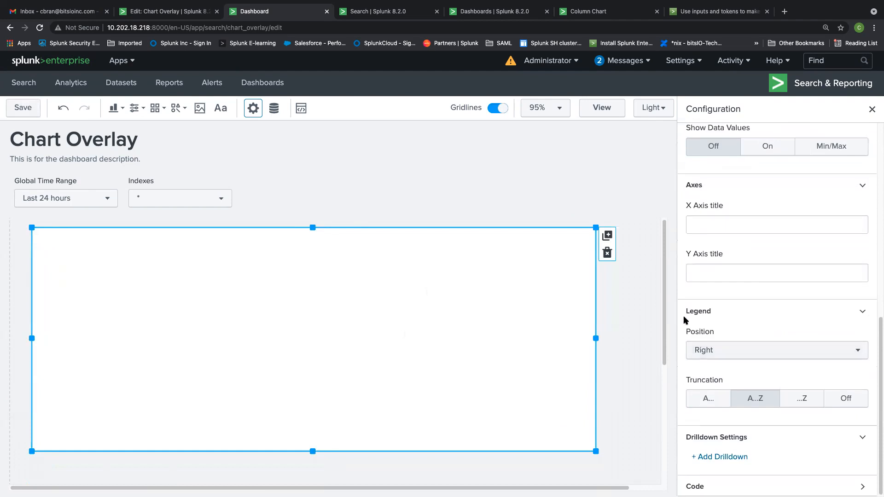
pyautogui.scroll(6, 806, 276)
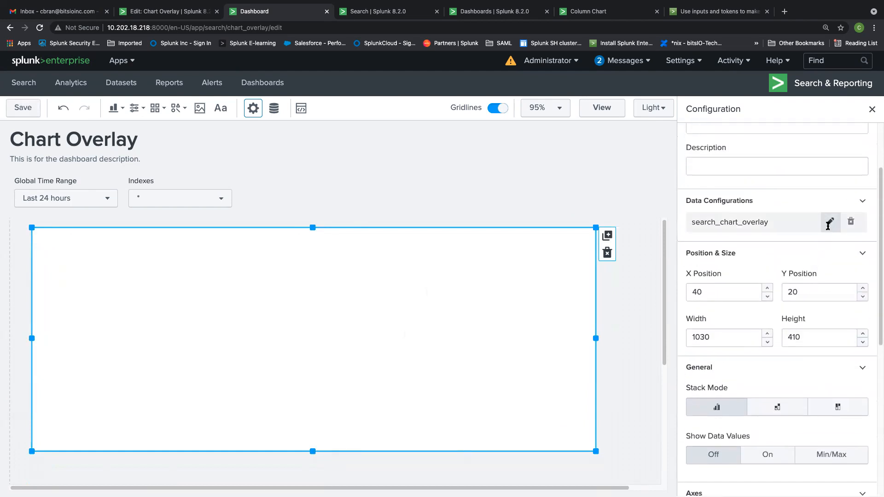
pyautogui.click(829, 223)
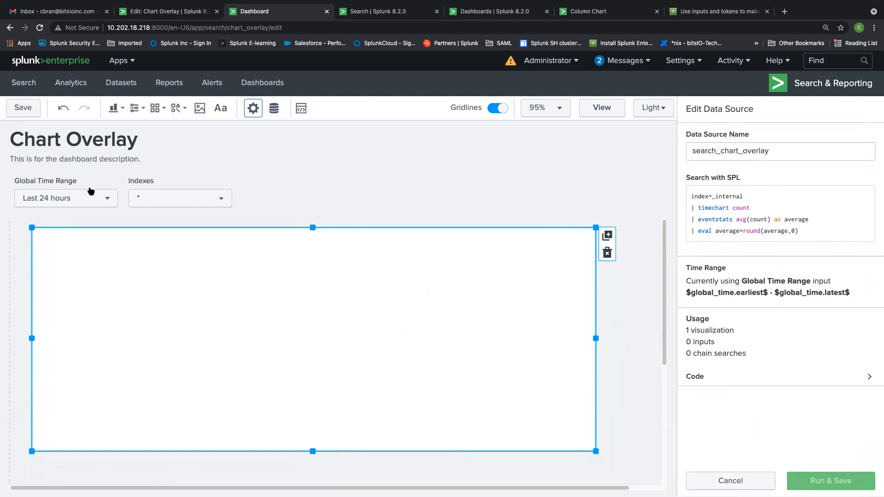
pyautogui.click(23, 110)
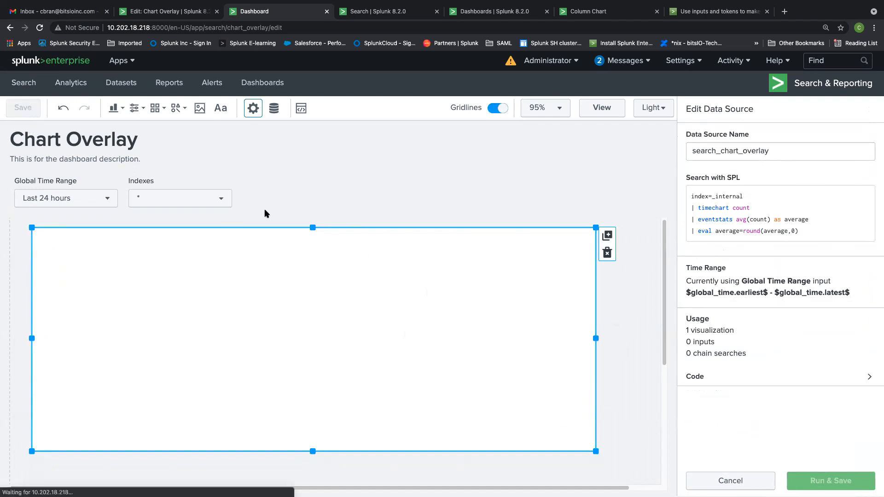
pyautogui.click(755, 481)
# Switch the dashboard to view mode, open the chart's search in the Search app, and return to check the chart.
pyautogui.click(607, 112)
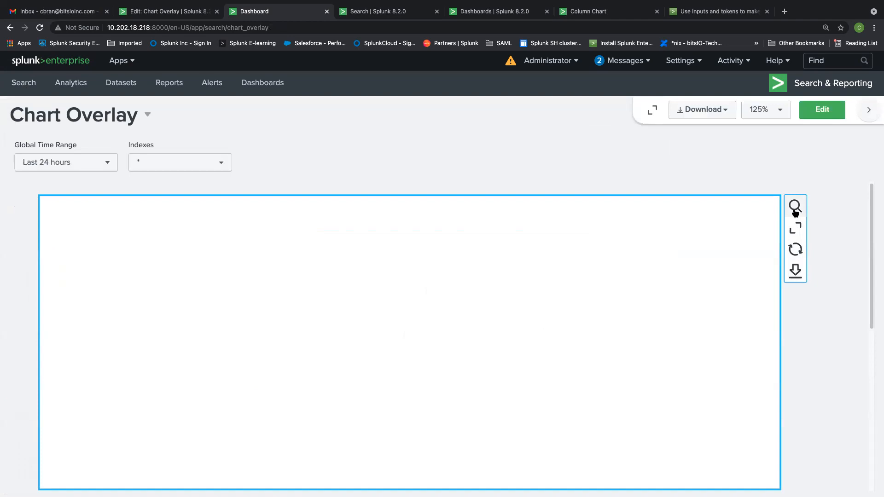
pyautogui.click(795, 207)
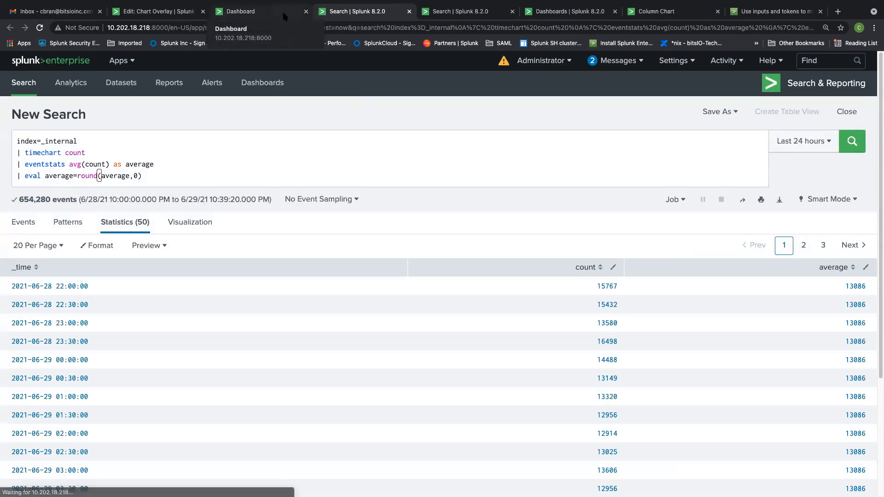
pyautogui.click(284, 16)
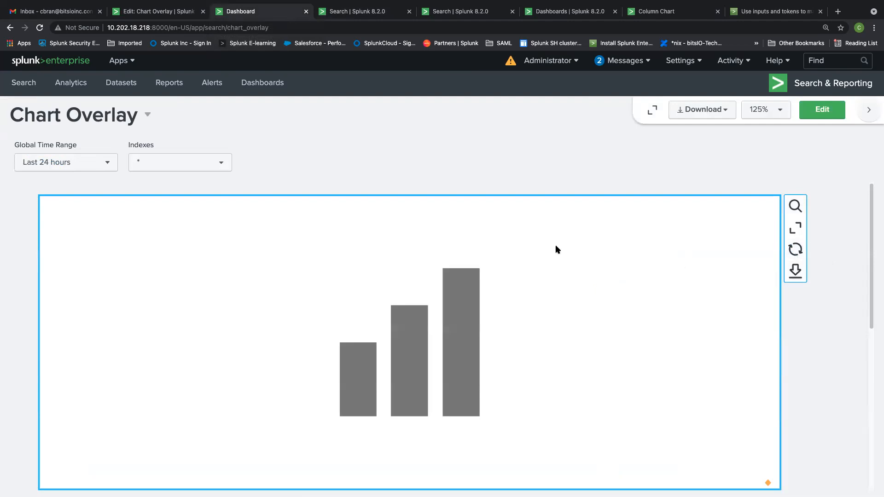
pyautogui.scroll(-1, 633, 206)
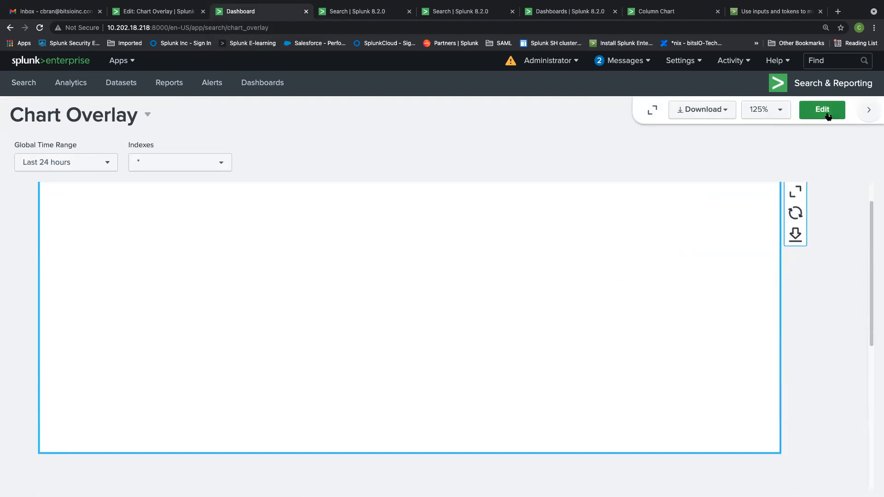
# Reduce the browser zoom to 90% and check the dashboard's column chart in view mode.
pyautogui.click(874, 28)
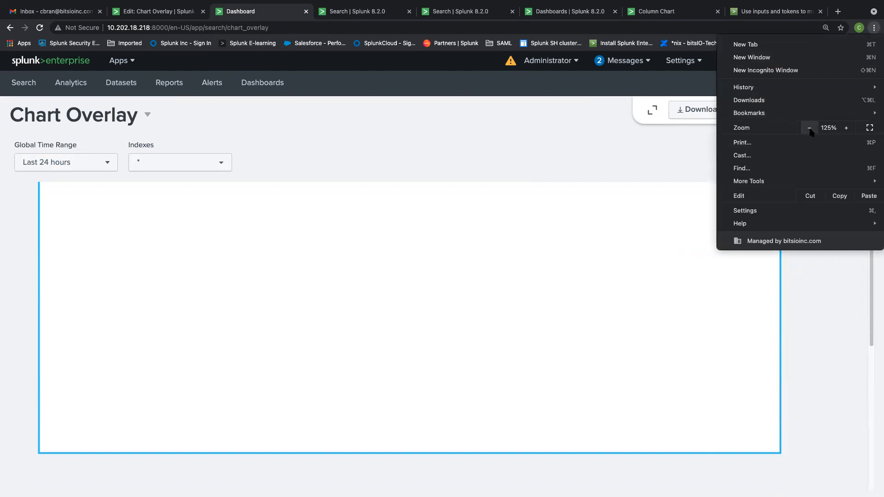
pyautogui.click(809, 128)
pyautogui.click(809, 128)
pyautogui.click(809, 128)
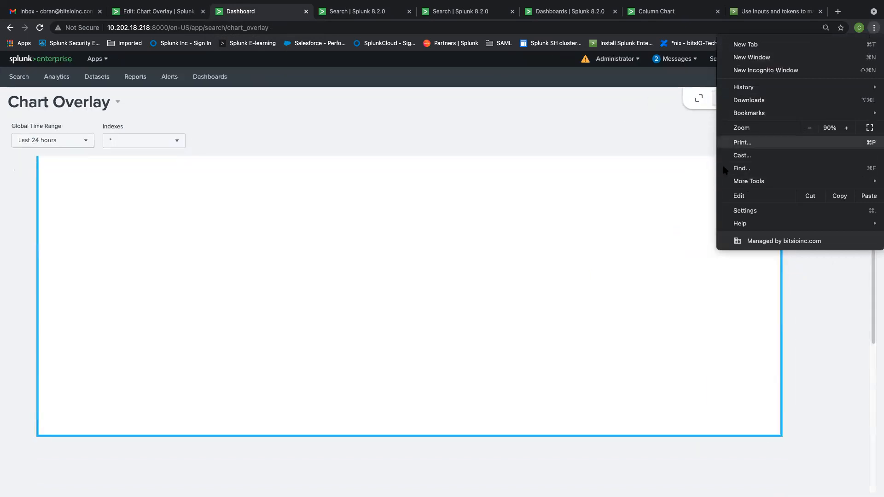
pyautogui.click(532, 403)
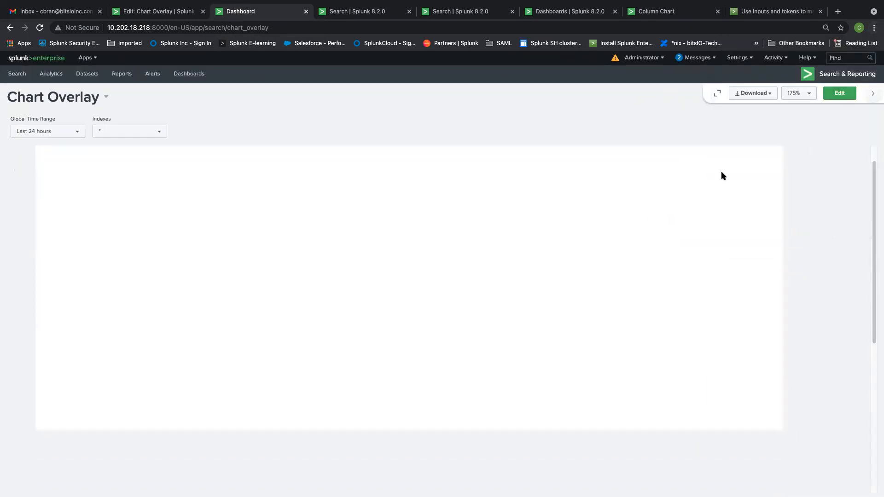
pyautogui.scroll(1, 627, 207)
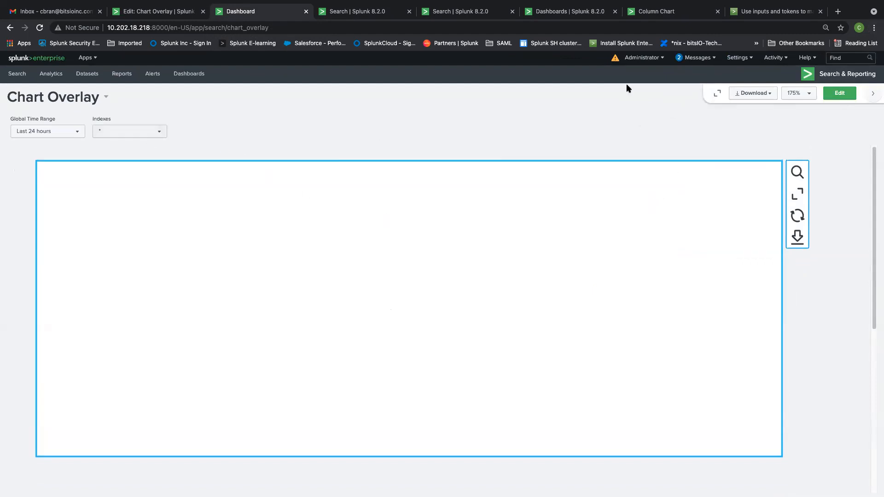
# Reopen the dashboard for editing and select internal in the Indexes dropdown.
pyautogui.click(831, 98)
pyautogui.click(153, 146)
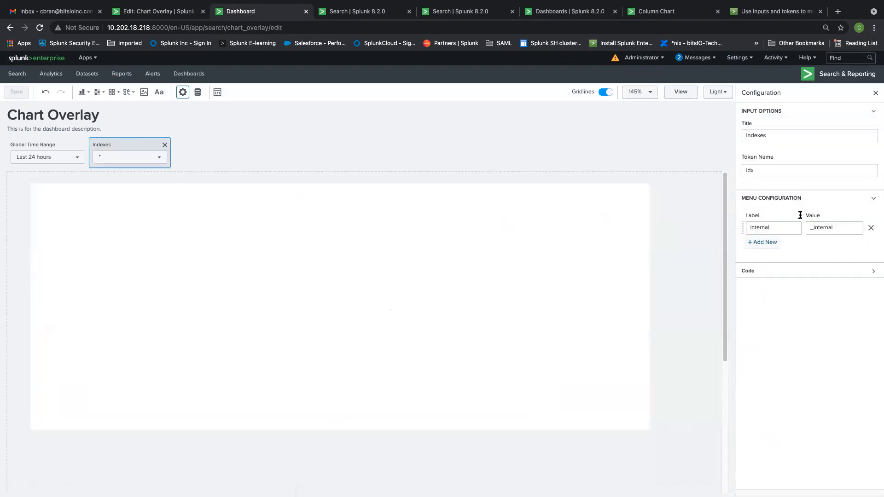
pyautogui.click(160, 160)
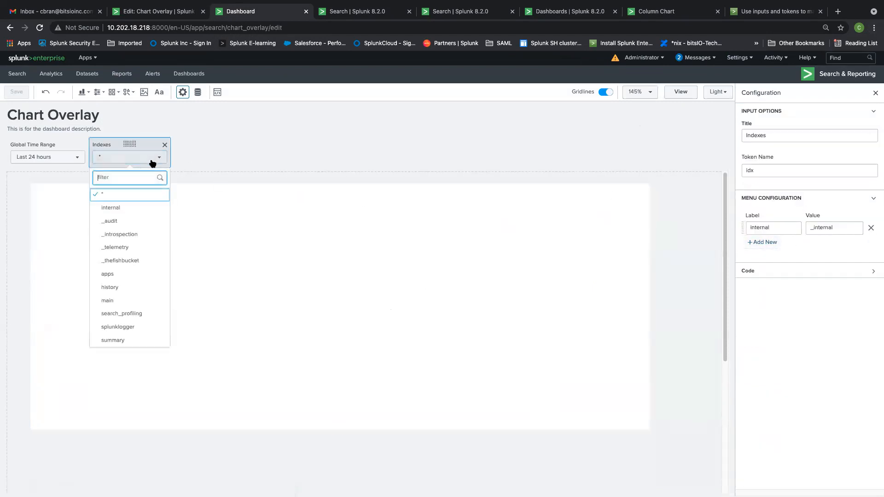
pyautogui.click(124, 208)
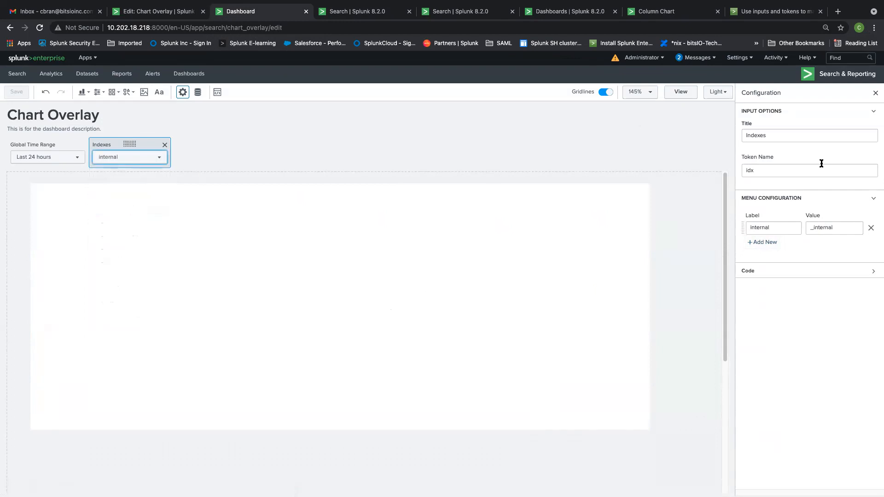
# Examine the blank column chart's search_chart_overlay query and close it without changes.
pyautogui.click(245, 250)
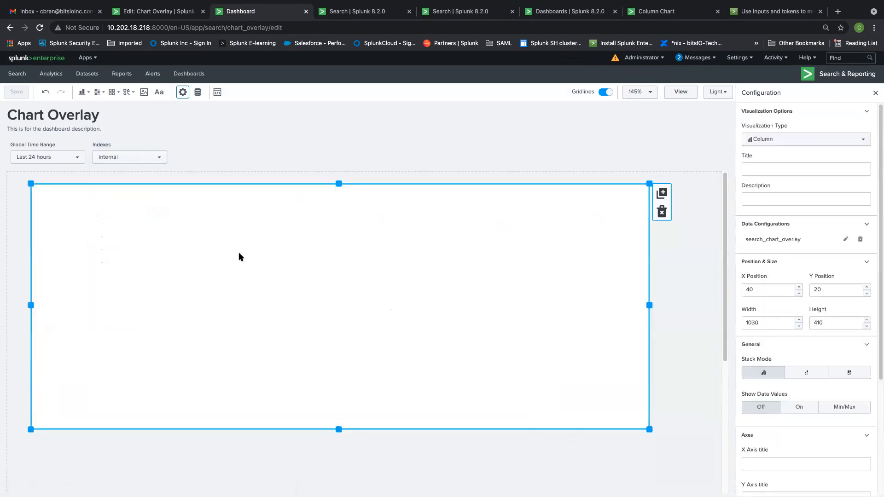
pyautogui.click(845, 240)
pyautogui.moveTo(782, 155); pyautogui.dragTo(763, 154)
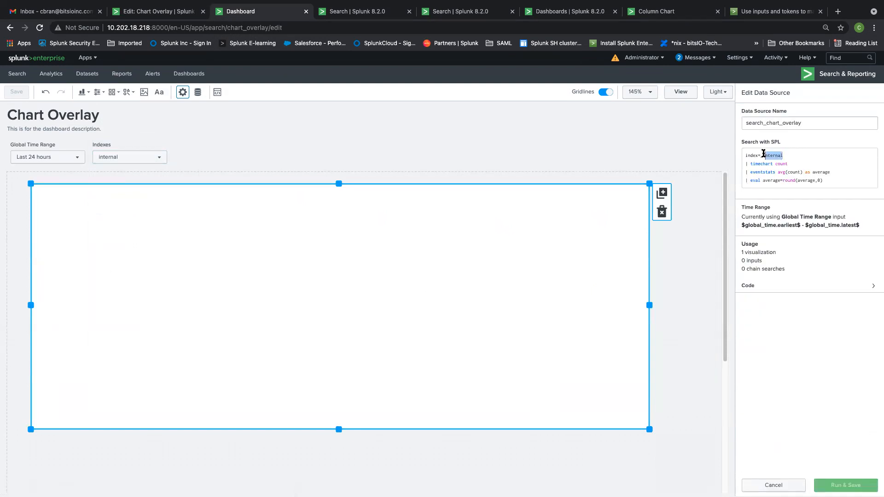
pyautogui.click(832, 160)
pyautogui.hotkey('ctrl', 'a')
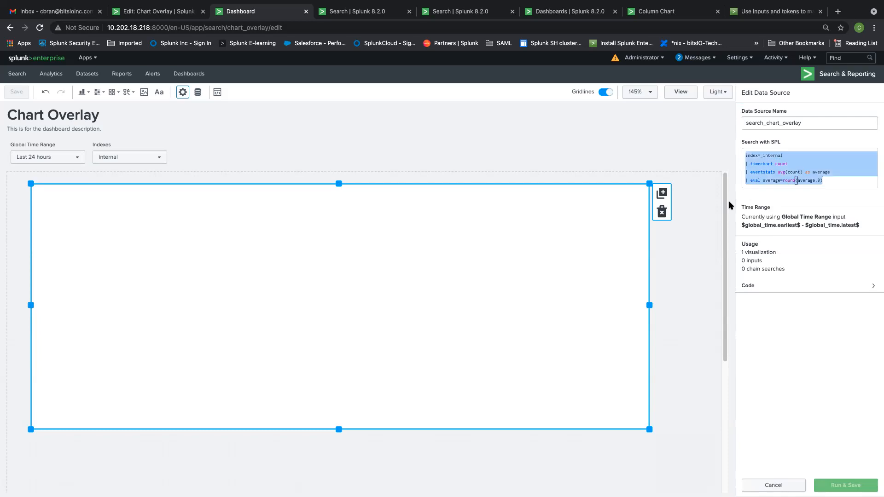
pyautogui.click(774, 485)
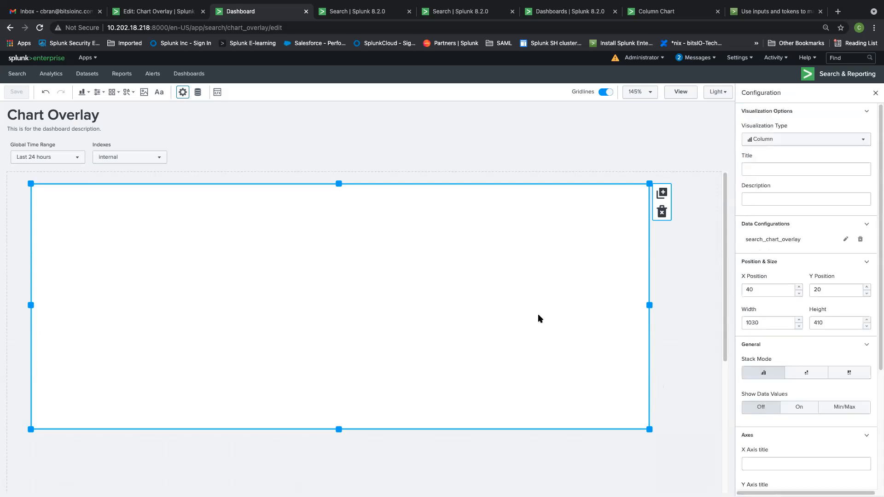
# Delete the blank column chart and add a new column chart, widened to 570 by 300.
pyautogui.press('Delete')
pyautogui.click(82, 92)
pyautogui.scroll(-10, 46, 207)
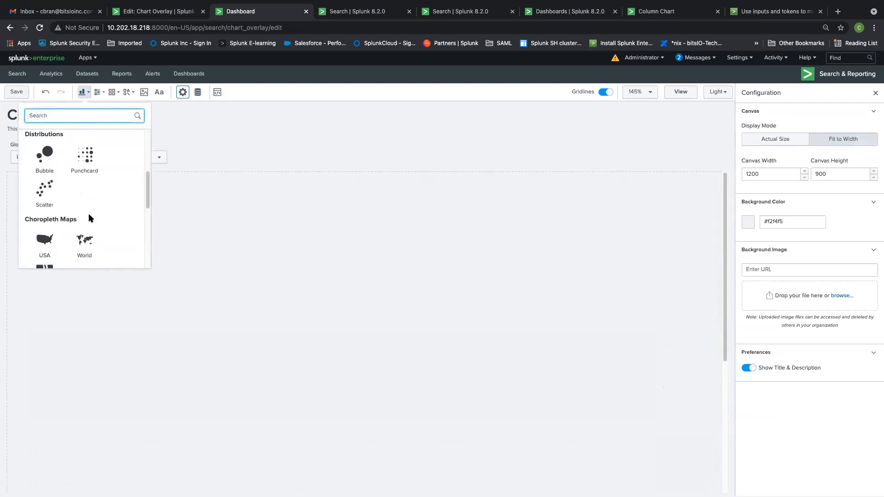
pyautogui.scroll(10, 90, 220)
pyautogui.click(93, 220)
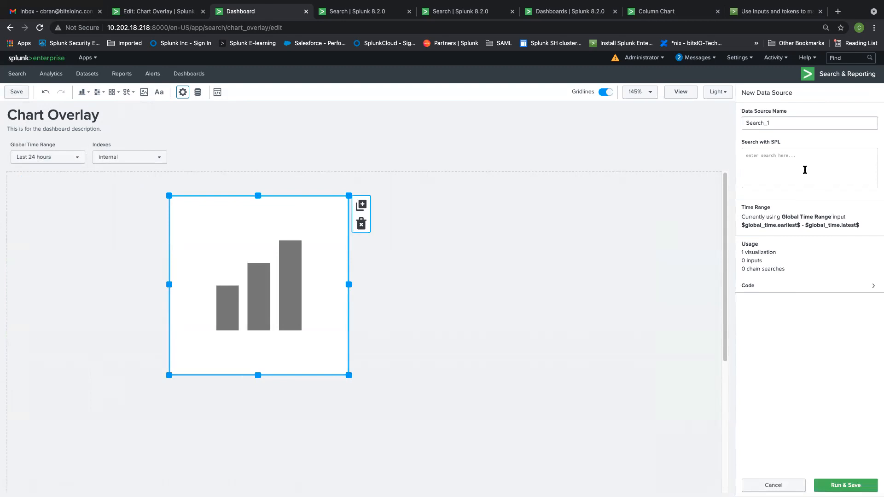
pyautogui.moveTo(348, 285); pyautogui.dragTo(511, 284)
# Discard the new data source form and assign the existing search_chart_overlay search to the new column chart.
pyautogui.click(773, 485)
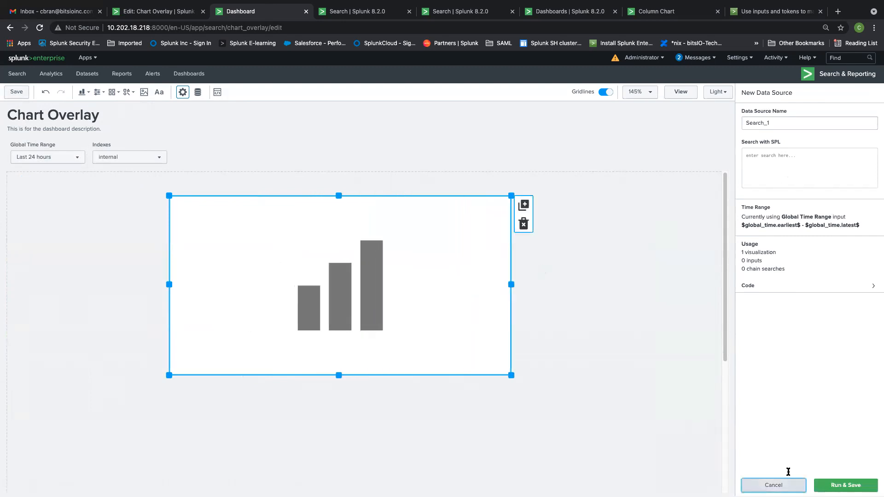
pyautogui.click(797, 241)
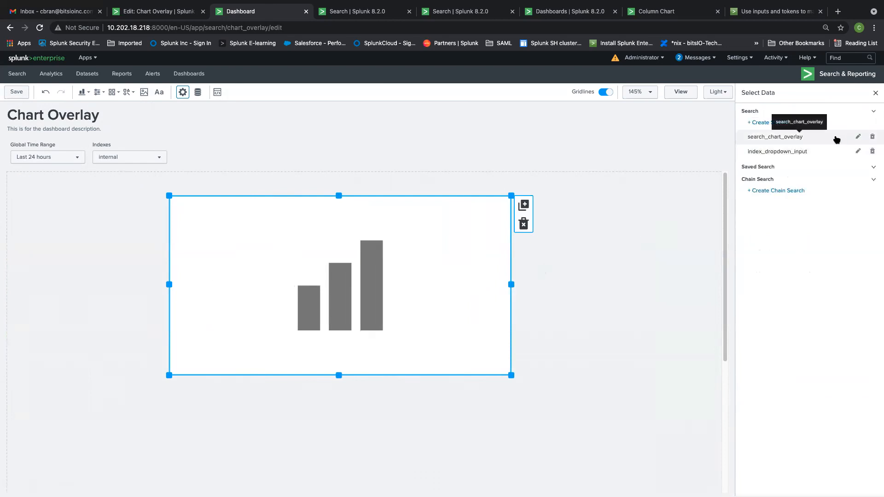
pyautogui.click(836, 140)
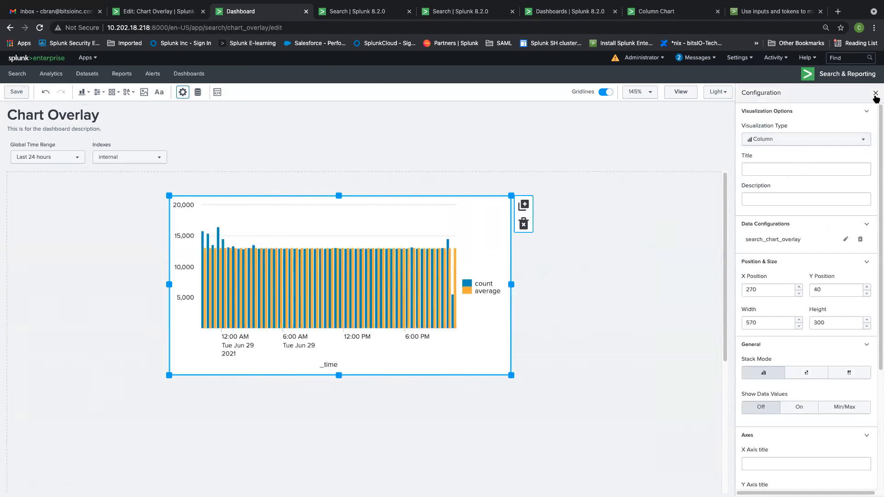
pyautogui.scroll(-4, 852, 252)
pyautogui.scroll(4, 862, 221)
# Replace the index value in the chart's search_chart_overlay query with the token $idx$, and run and save it.
pyautogui.click(143, 145)
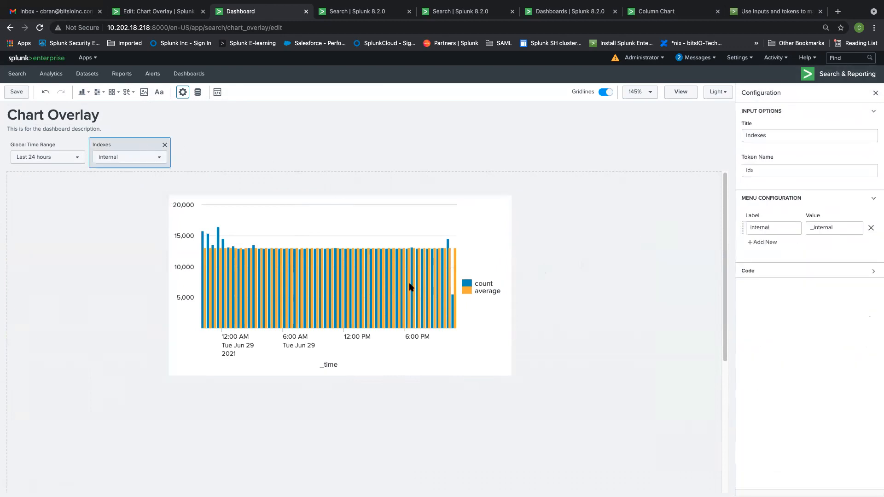
pyautogui.click(409, 284)
pyautogui.click(846, 239)
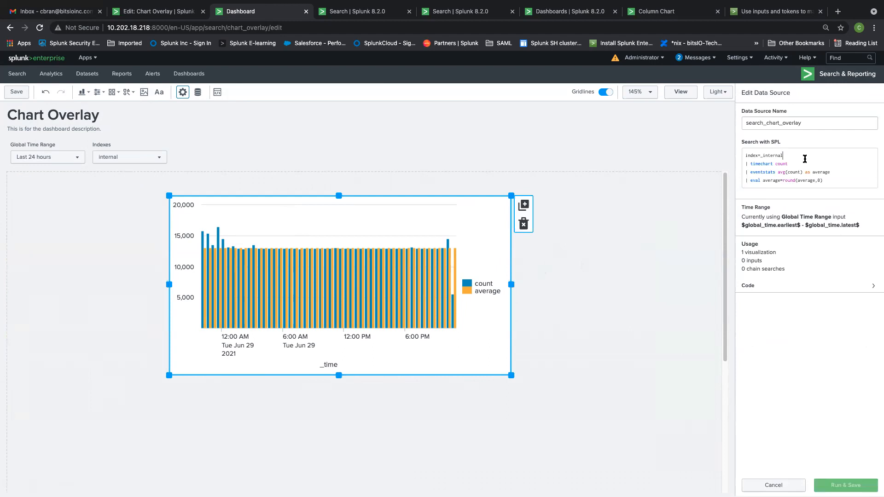
pyautogui.click(800, 155)
pyautogui.press('BackSpace')
pyautogui.press('BackSpace')
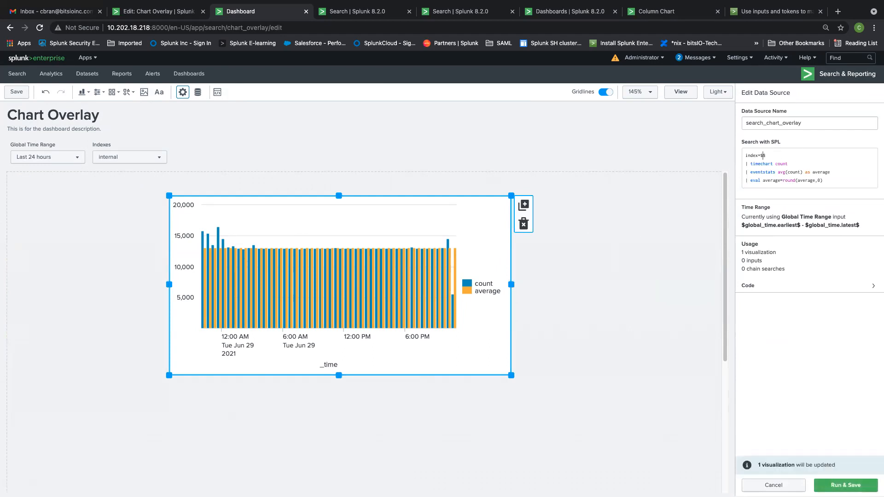
pyautogui.click(847, 481)
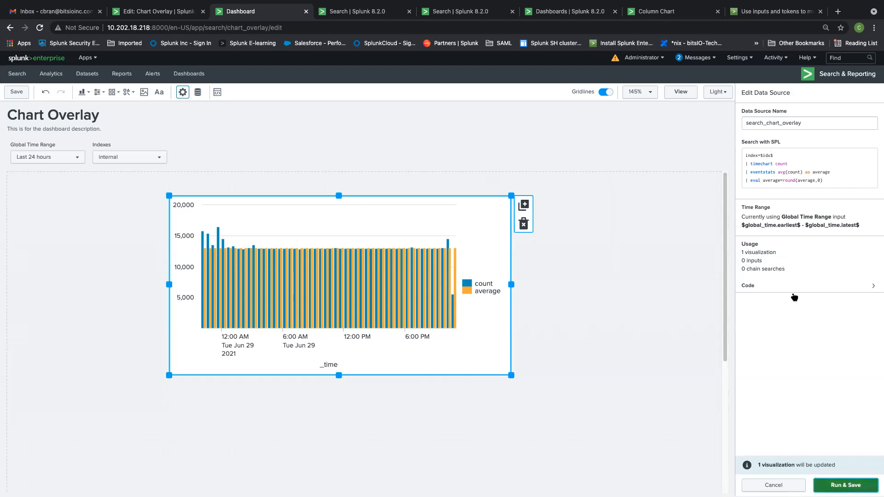
# Remove the static internal entry from the Indexes dropdown's menu configuration and save the dashboard.
pyautogui.click(123, 144)
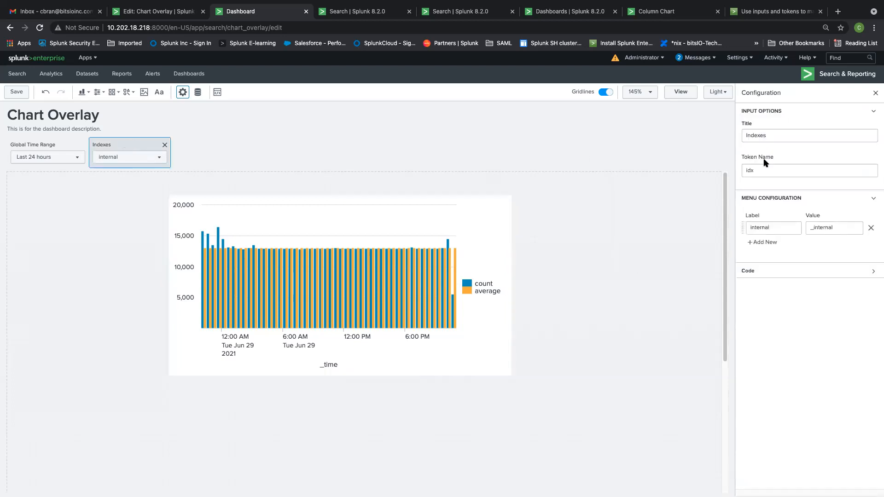
pyautogui.click(870, 227)
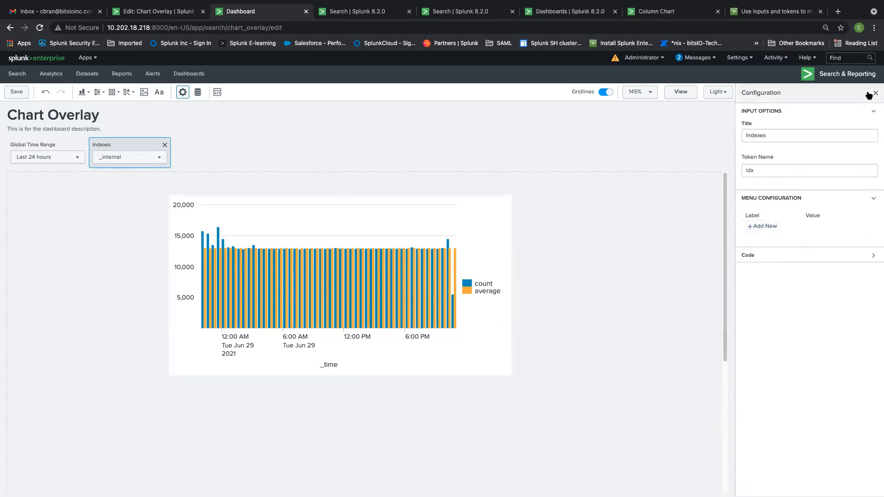
pyautogui.click(16, 91)
# In view mode, test the Indexes dropdown on the chart with _telemetry and _internal, and check its list of options.
pyautogui.click(682, 92)
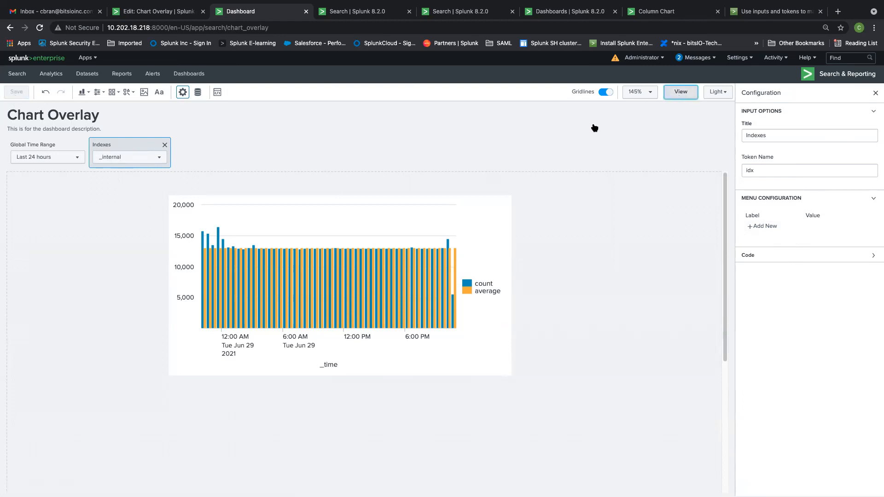
pyautogui.click(154, 134)
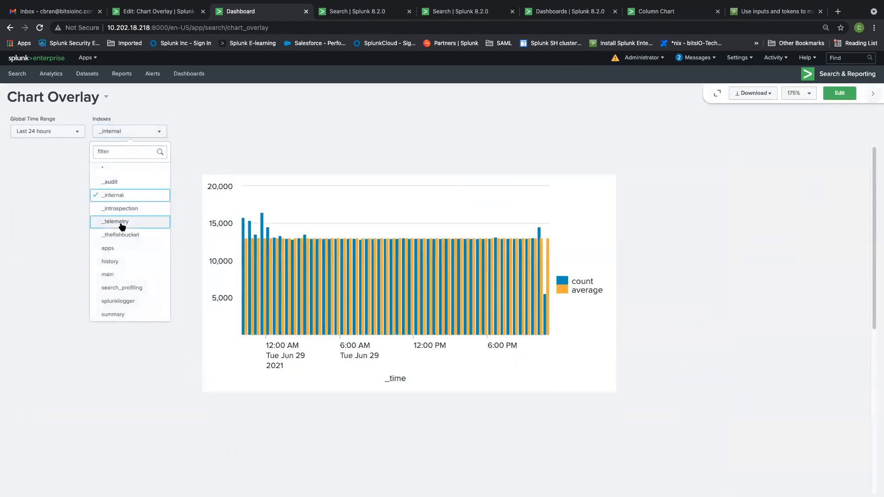
pyautogui.click(133, 222)
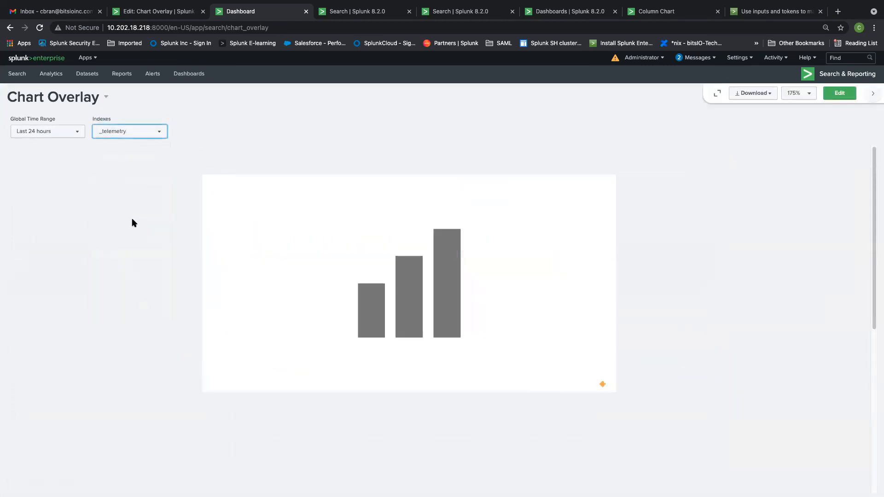
pyautogui.click(152, 138)
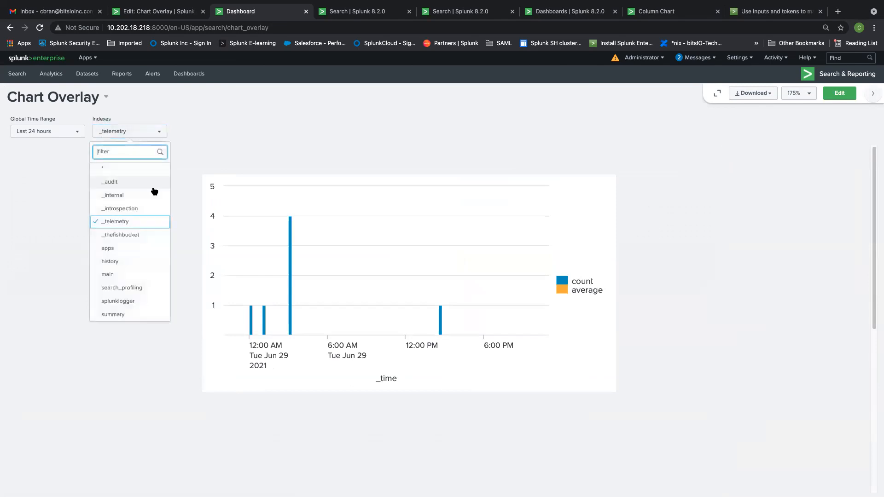
pyautogui.click(148, 193)
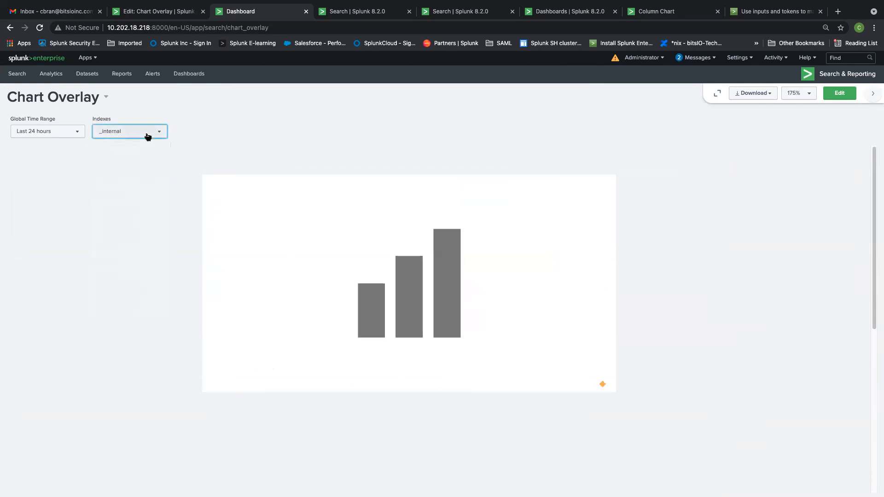
pyautogui.click(142, 132)
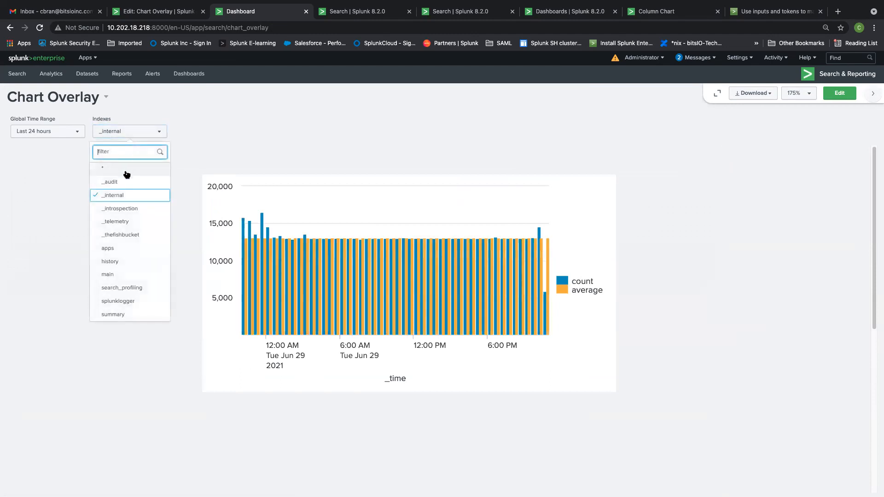
# Reopen the dashboard for editing, delete the defaultValue "*" line from the Indexes dropdown's code, and save the dashboard.
pyautogui.click(834, 94)
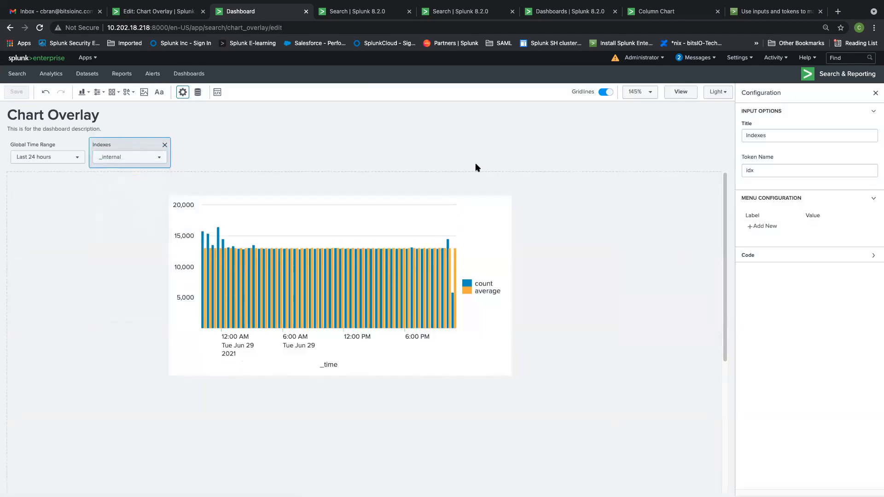
pyautogui.click(160, 161)
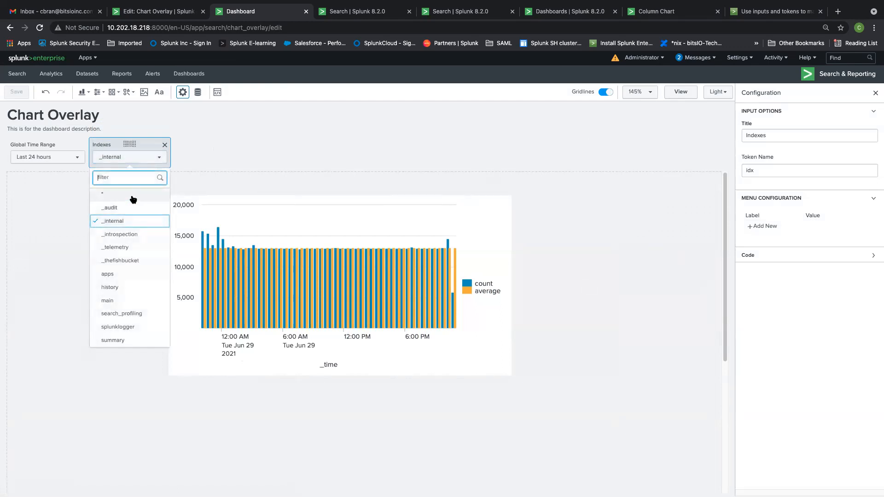
pyautogui.click(832, 240)
pyautogui.click(830, 258)
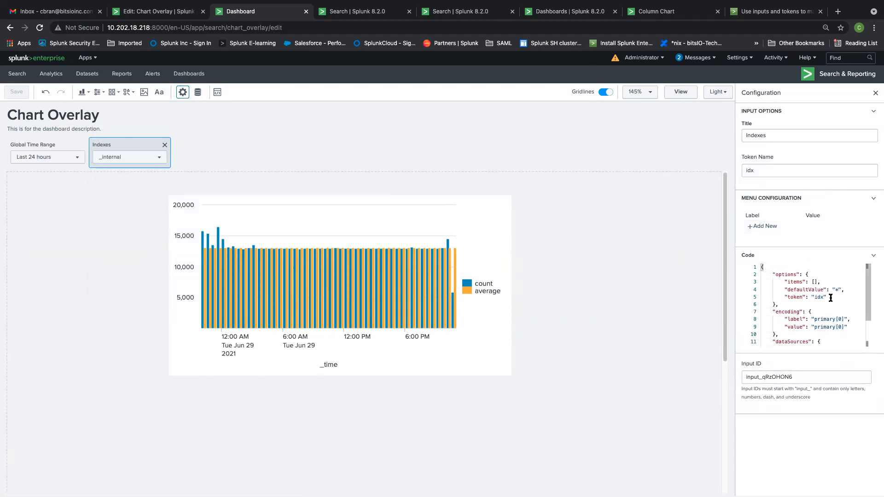
pyautogui.click(842, 291)
pyautogui.moveTo(845, 288); pyautogui.dragTo(761, 290)
pyautogui.press('BackSpace')
pyautogui.press('BackSpace')
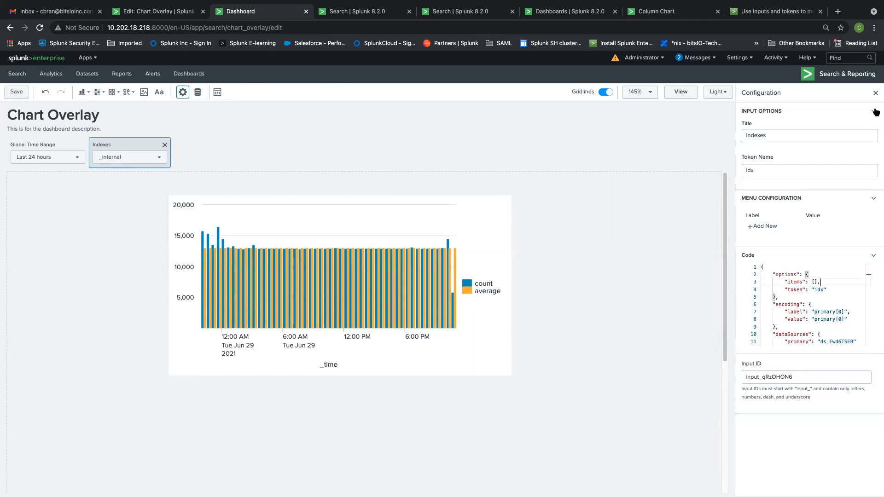
pyautogui.click(874, 94)
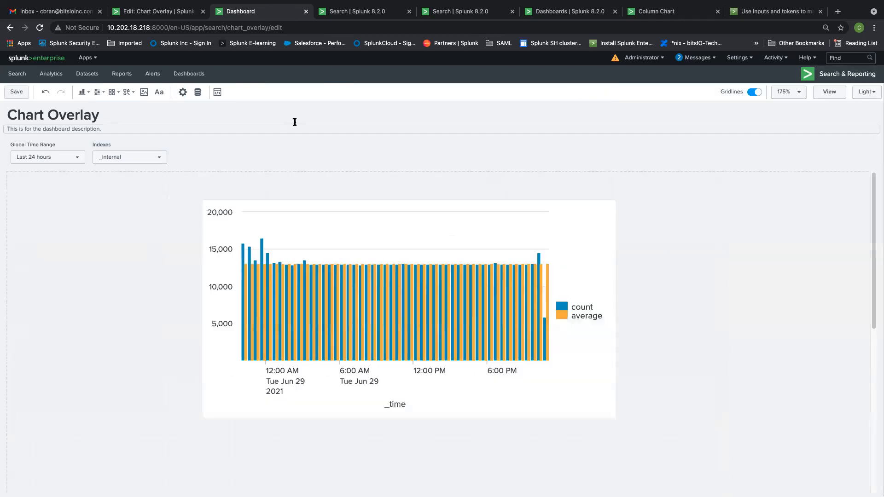
pyautogui.click(21, 92)
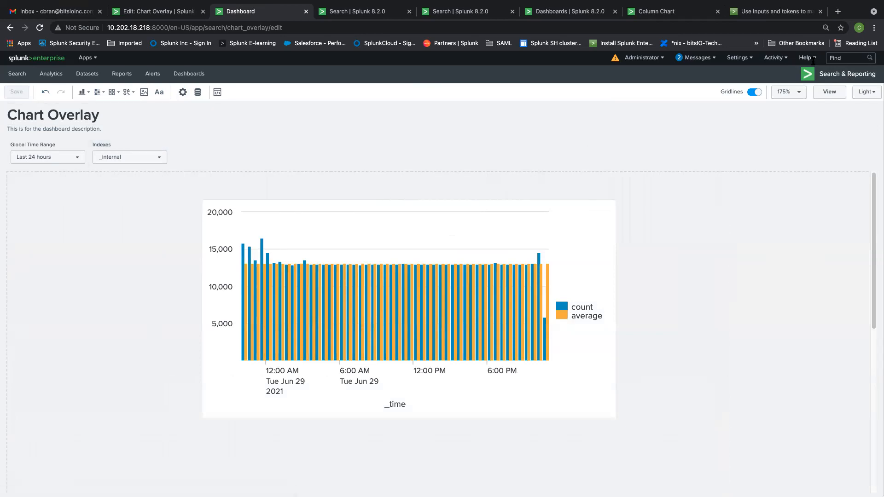
# In view mode, check the chart with main and _introspection selected in the Indexes dropdown.
pyautogui.click(829, 92)
pyautogui.click(145, 136)
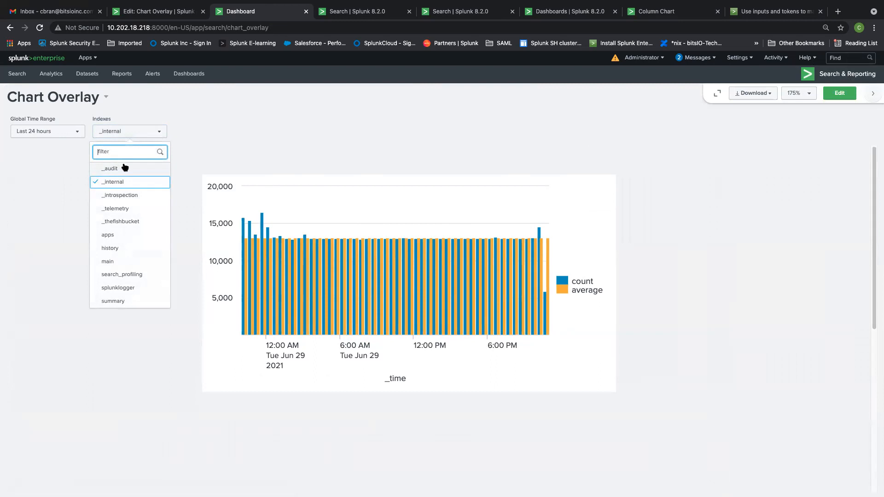
pyautogui.click(131, 262)
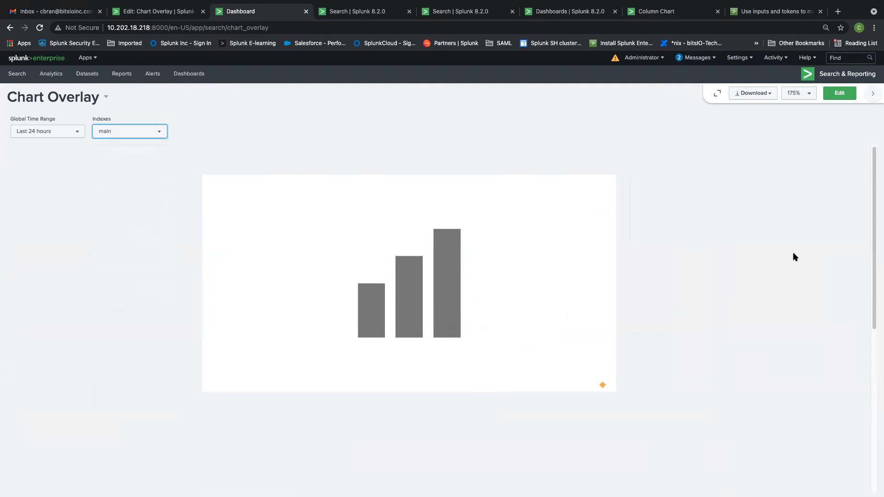
pyautogui.click(113, 133)
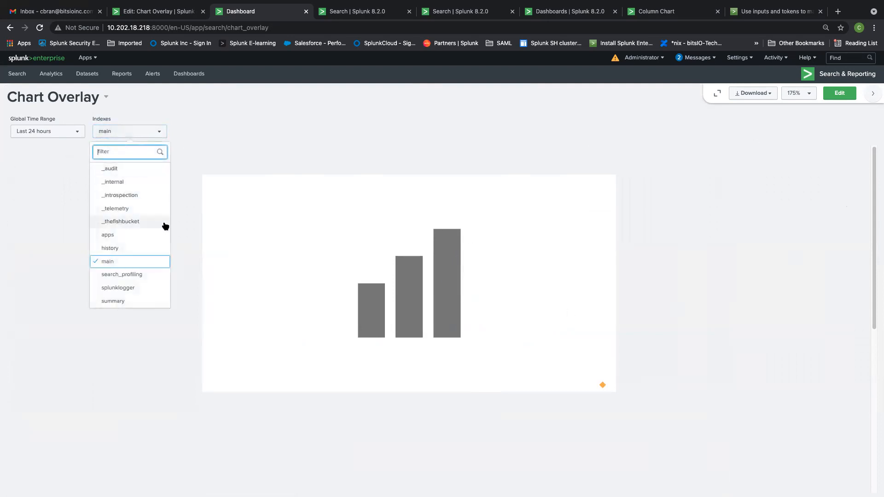
pyautogui.click(130, 196)
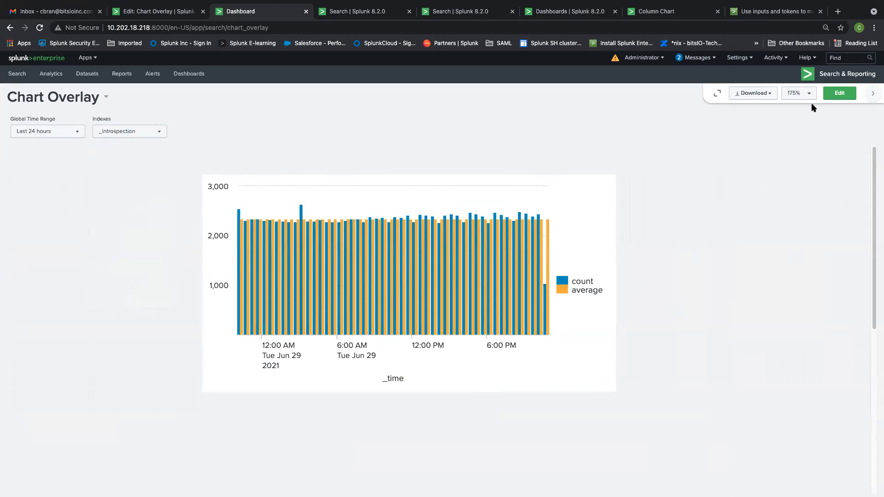
# Reopen the Chart Overlay dashboard for editing and show its data sources.
pyautogui.click(839, 93)
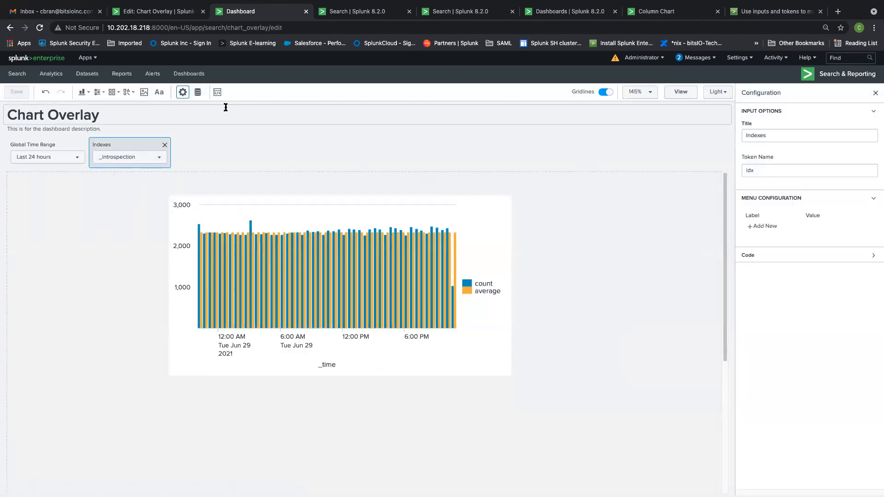
pyautogui.click(197, 93)
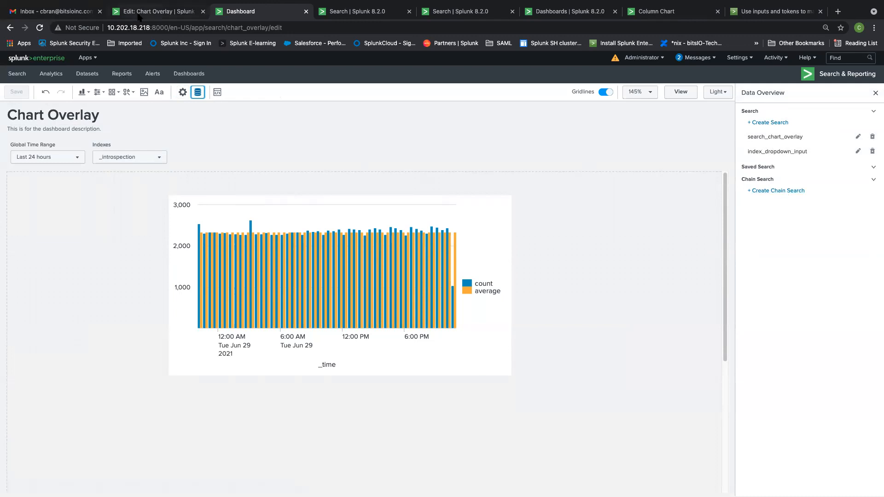
pyautogui.click(791, 196)
pyautogui.click(801, 153)
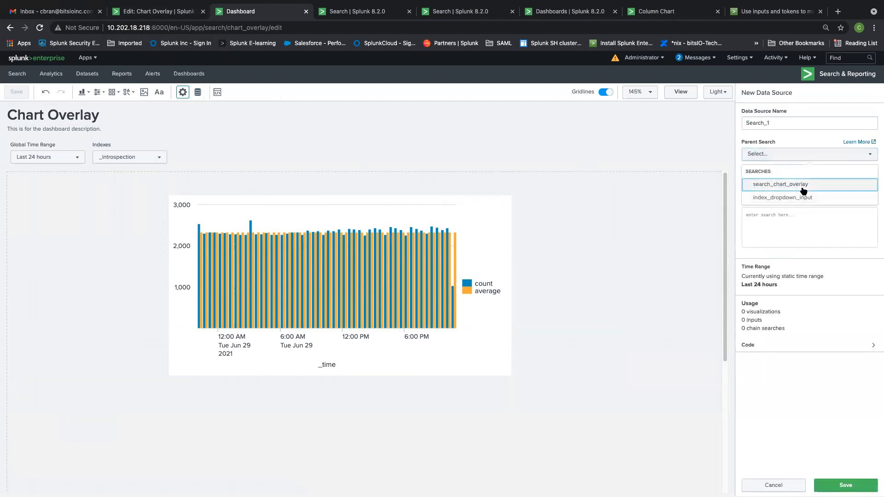
pyautogui.click(803, 190)
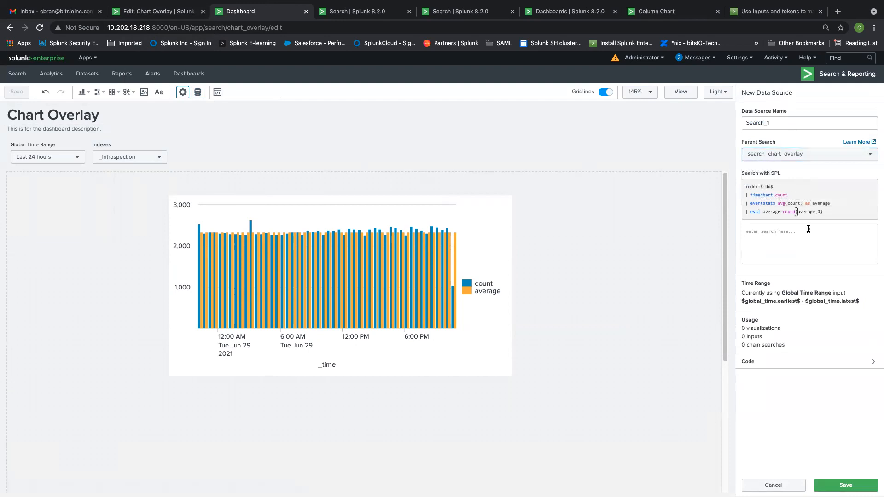
pyautogui.write('|')
pyautogui.write('ds avergae')
pyautogui.press('BackSpace')
pyautogui.press('BackSpace')
pyautogui.press('BackSpace')
pyautogui.write('afe')
pyautogui.moveTo(809, 236); pyautogui.dragTo(722, 232)
pyautogui.press('BackSpace')
pyautogui.click(773, 484)
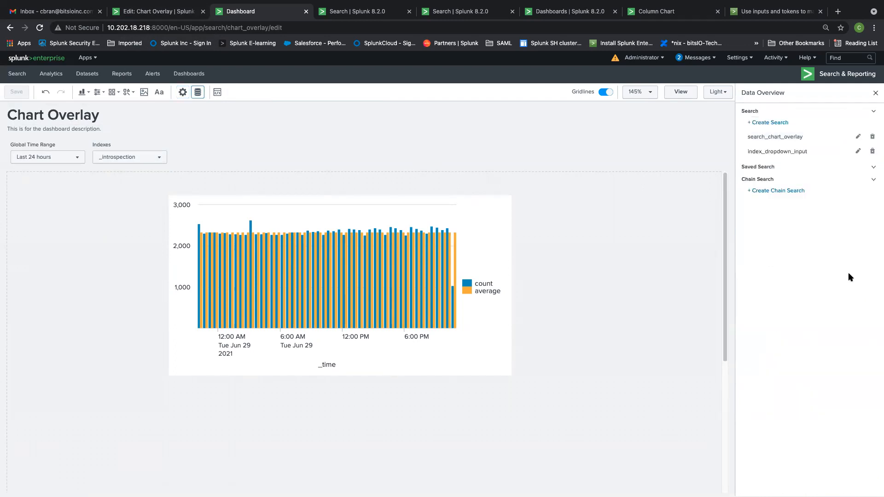
# Reposition the column chart on the canvas to X position 240, Y position 40.
pyautogui.click(364, 300)
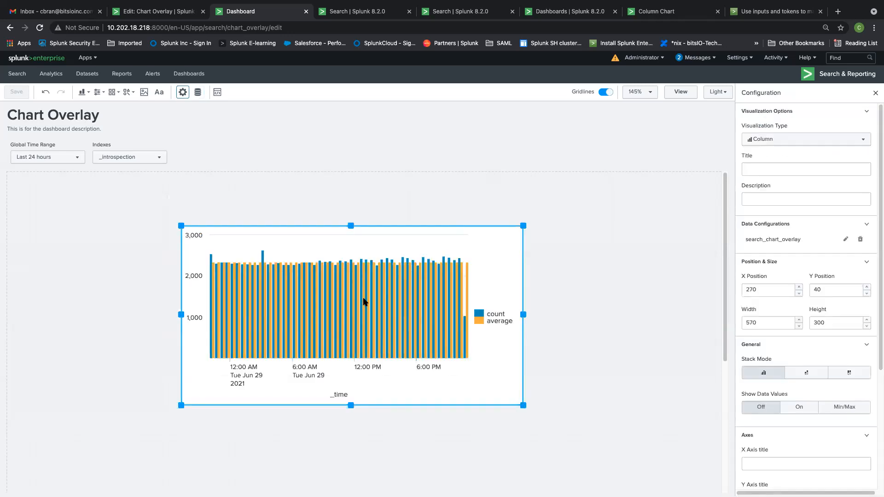
pyautogui.moveTo(380, 212); pyautogui.dragTo(362, 212)
# Review the column chart's configuration options, including general, axes, legend position and drilldown settings.
pyautogui.scroll(-4, 803, 322)
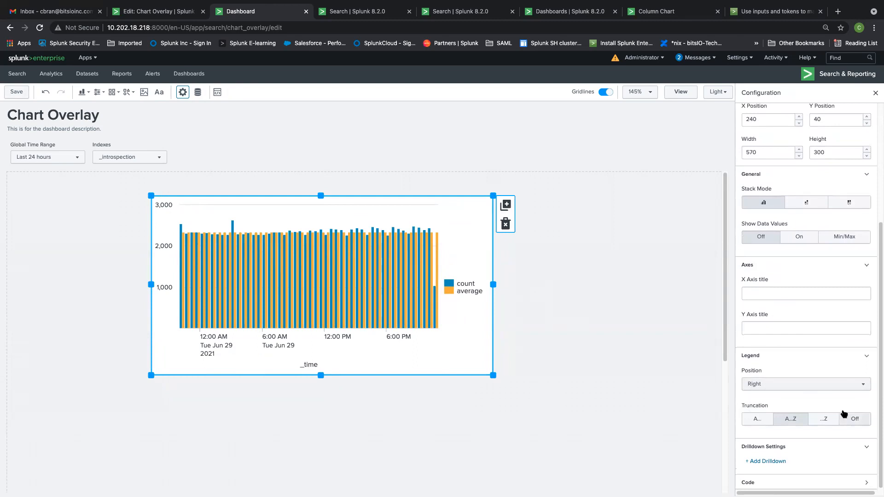
pyautogui.scroll(4, 805, 290)
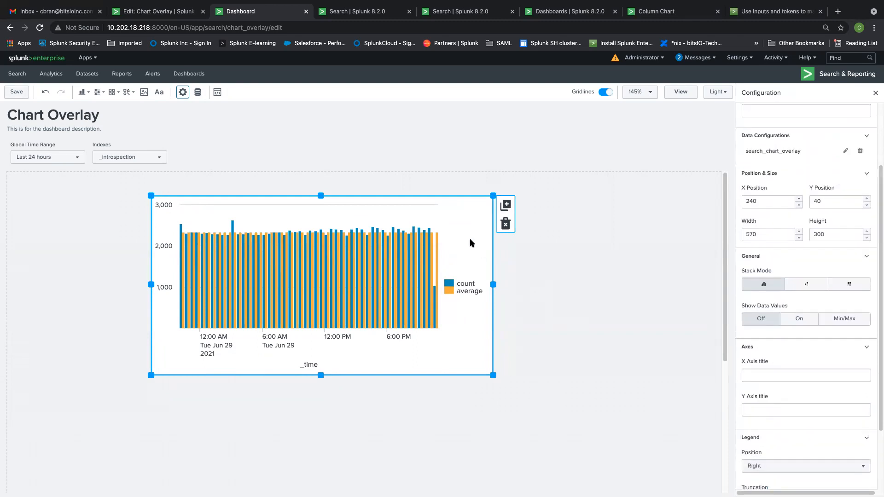
pyautogui.scroll(-4, 786, 345)
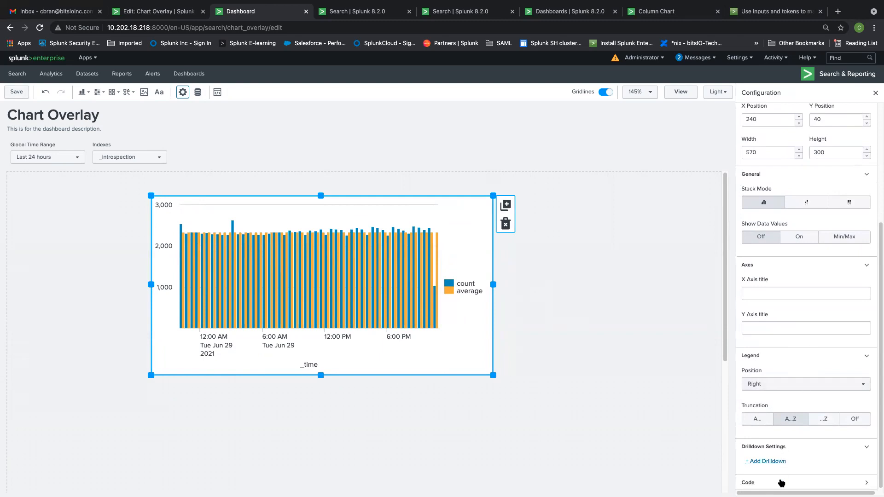
pyautogui.scroll(5, 803, 428)
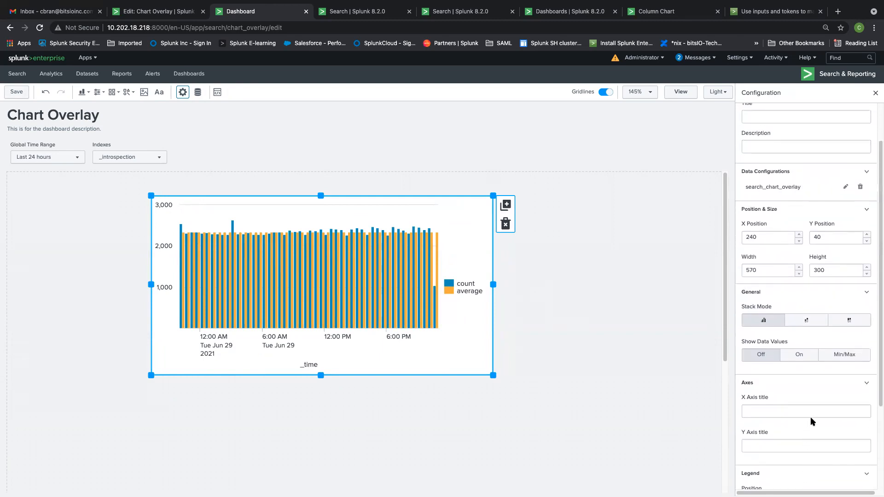
pyautogui.scroll(-3, 794, 359)
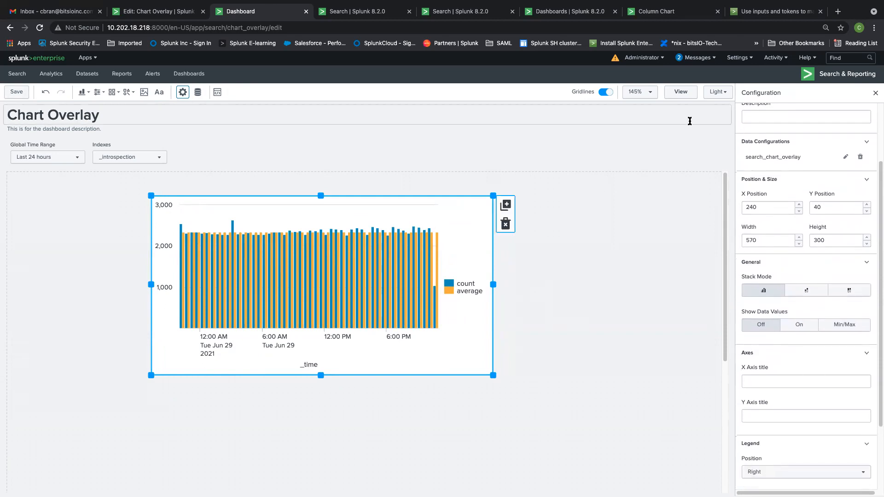
pyautogui.scroll(2, 803, 276)
pyautogui.scroll(-4, 792, 175)
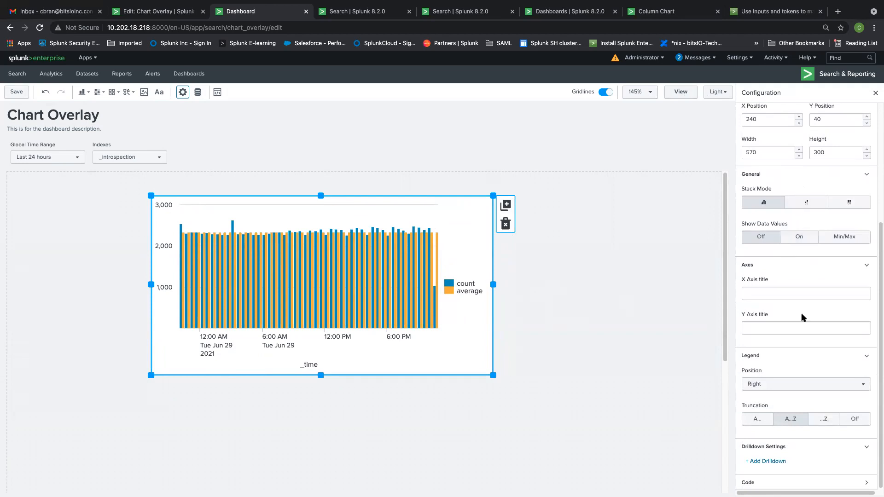
pyautogui.click(831, 446)
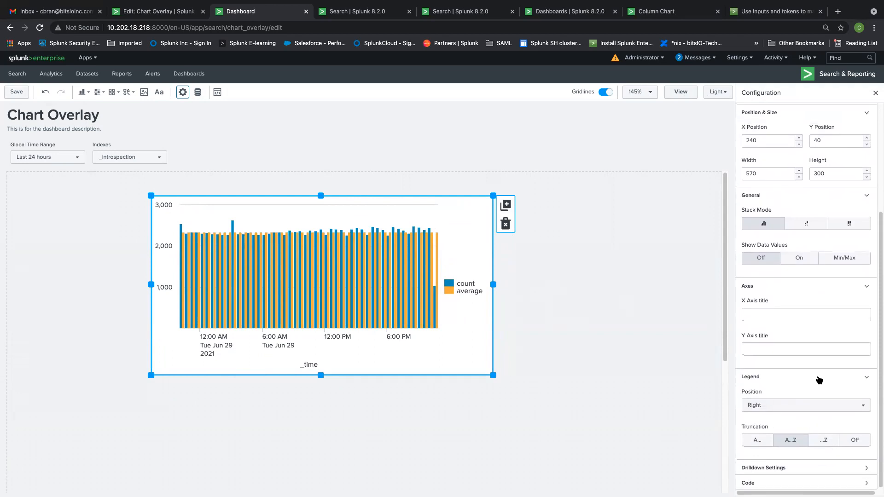
pyautogui.click(788, 405)
pyautogui.click(365, 237)
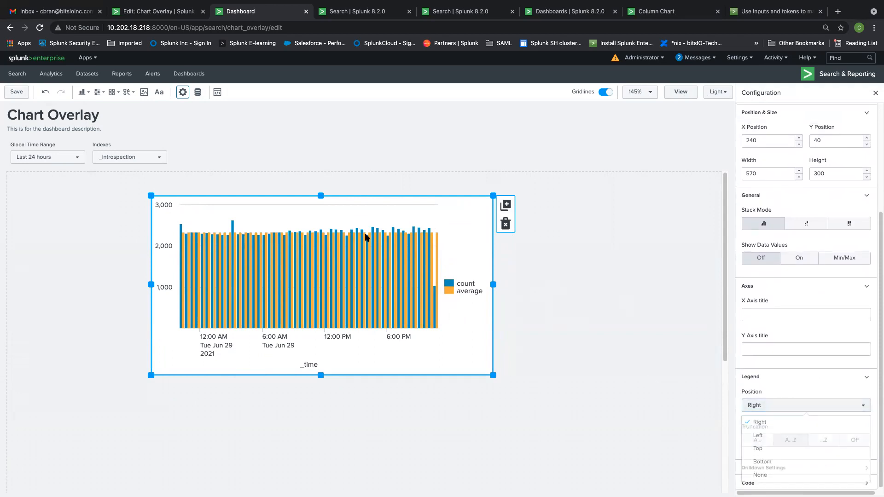
# Set the dashboard canvas background color to black, #000000.
pyautogui.click(614, 310)
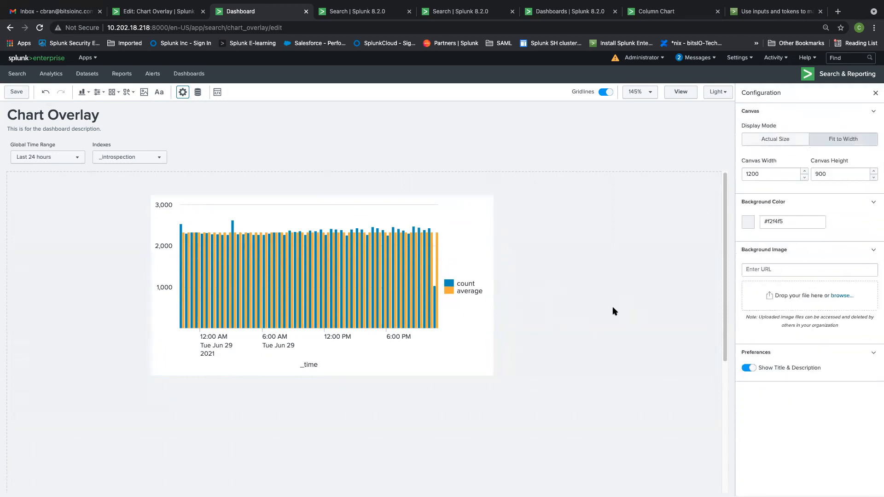
pyautogui.click(749, 225)
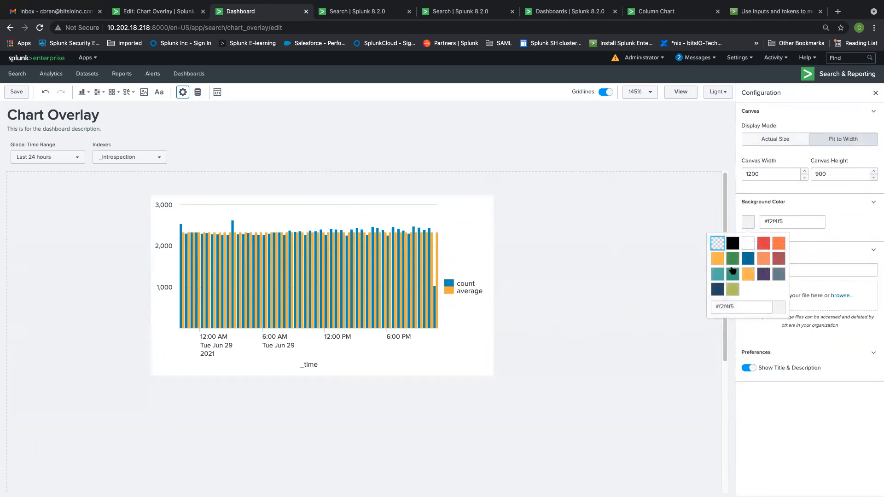
pyautogui.click(732, 240)
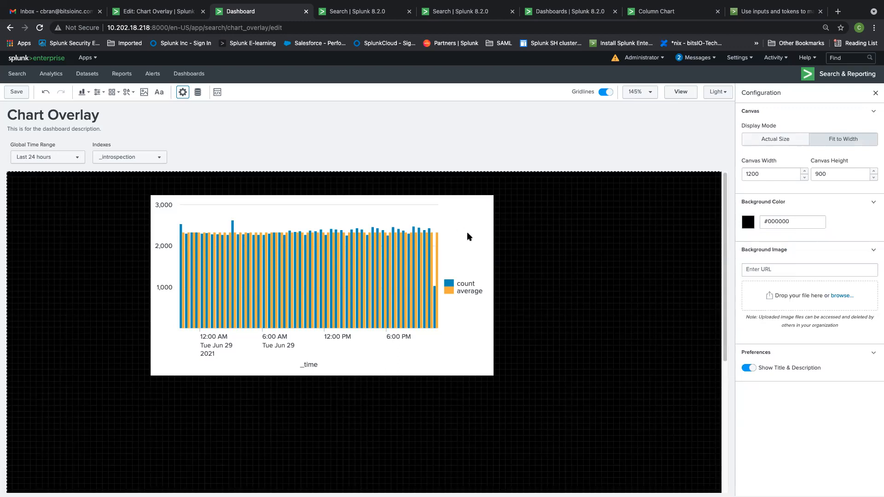
# Check the column chart's data source search and its configuration options for a background setting.
pyautogui.click(452, 236)
pyautogui.scroll(-4, 812, 300)
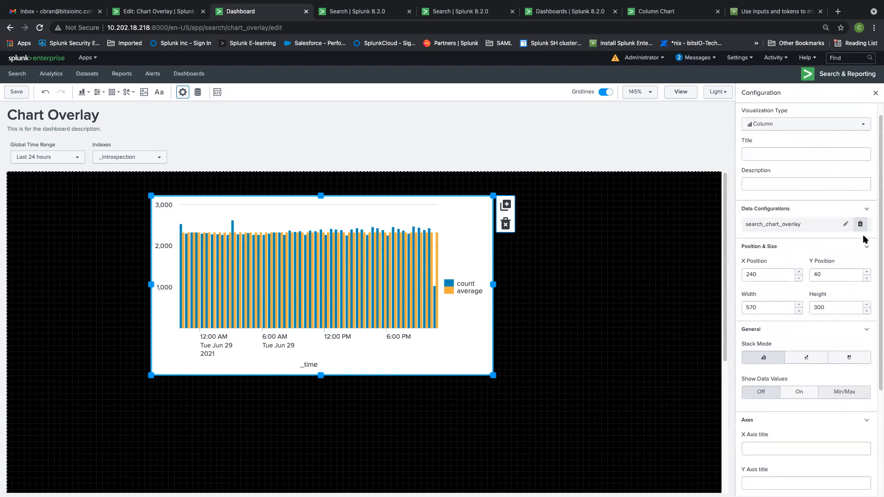
pyautogui.scroll(4, 845, 255)
pyautogui.click(846, 240)
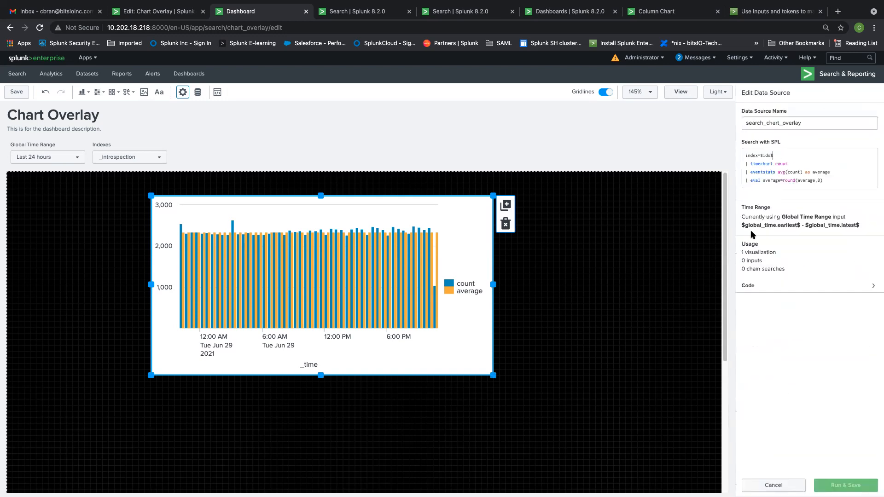
pyautogui.click(336, 239)
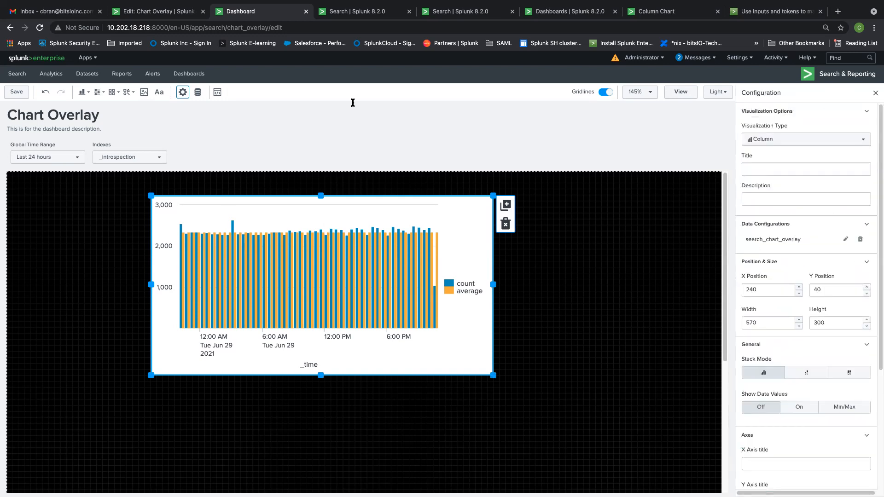
pyautogui.scroll(-4, 818, 230)
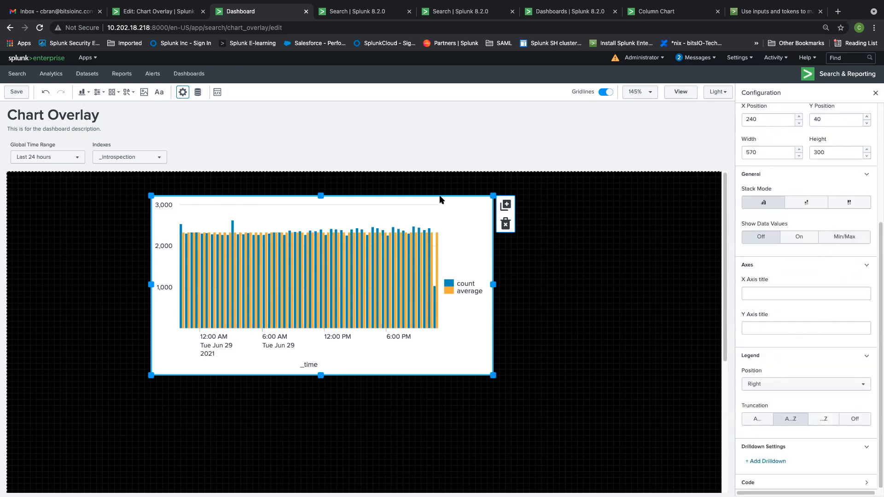
# Expand the column chart's code in its configuration.
pyautogui.click(460, 11)
pyautogui.click(286, 12)
pyautogui.click(361, 13)
pyautogui.click(451, 13)
pyautogui.click(263, 10)
pyautogui.click(779, 483)
pyautogui.scroll(-3, 824, 322)
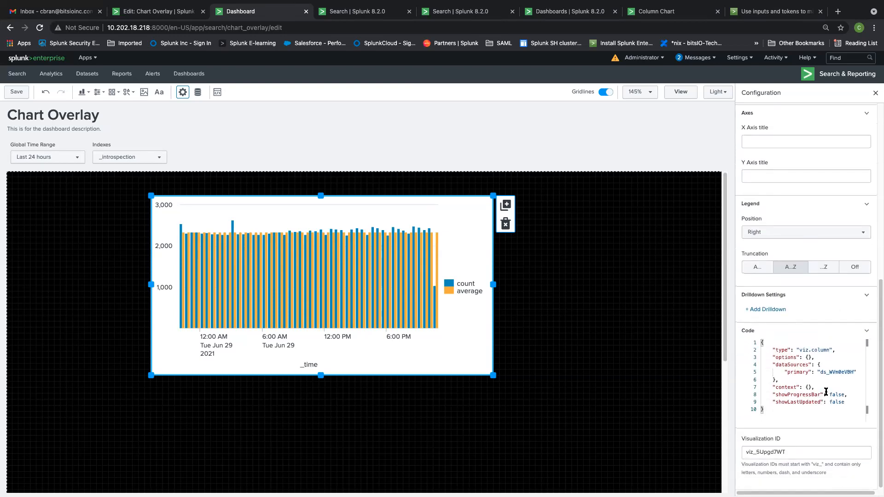
# Close the two browser tabs holding the index=_internal timechart searches.
pyautogui.click(376, 15)
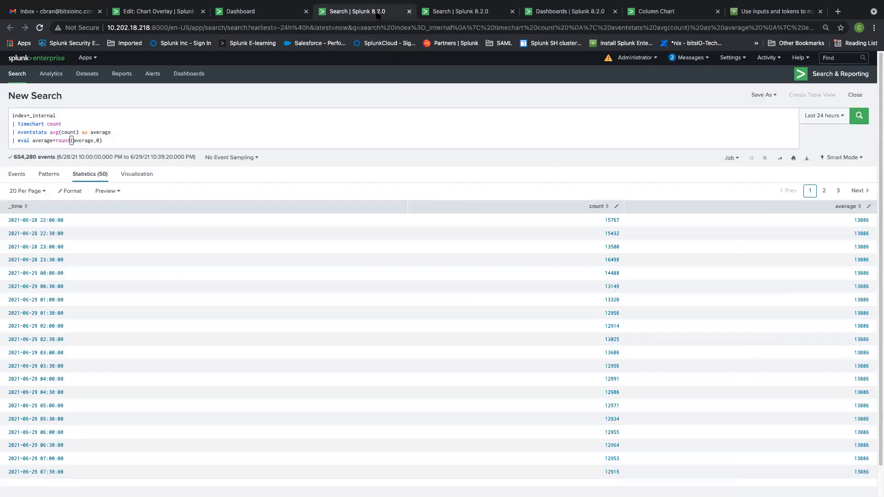
pyautogui.click(452, 15)
pyautogui.click(359, 14)
pyautogui.hotkey('ctrl', 'w')
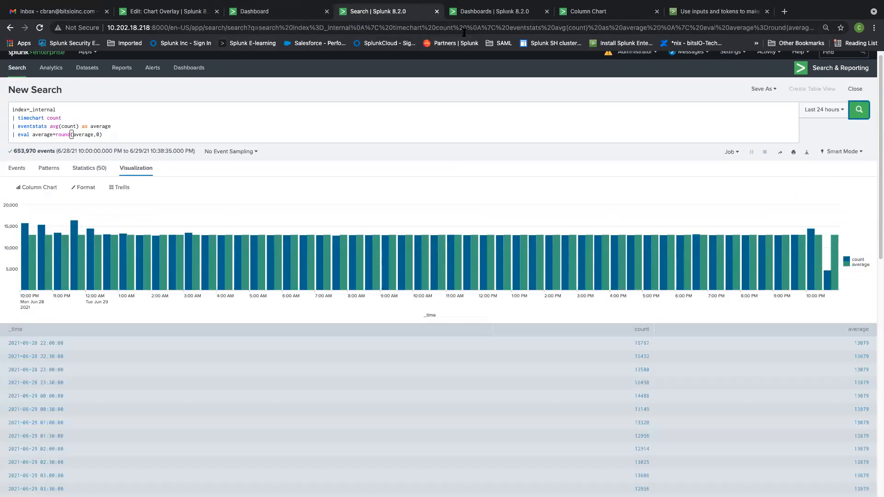
pyautogui.hotkey('ctrl', 'w')
# Examine the Stacked Series Overlay source definition in the Column Chart example page, then return to the Chart Overlay dashboard.
pyautogui.click(453, 19)
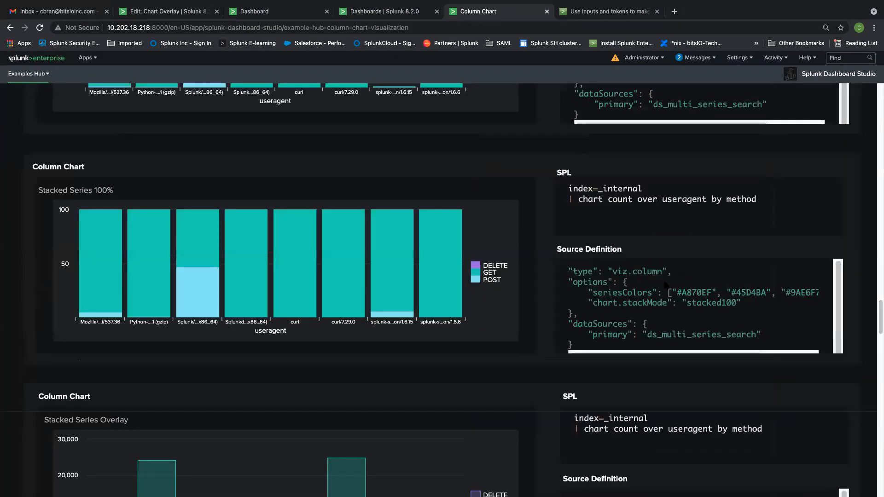
pyautogui.click(313, 15)
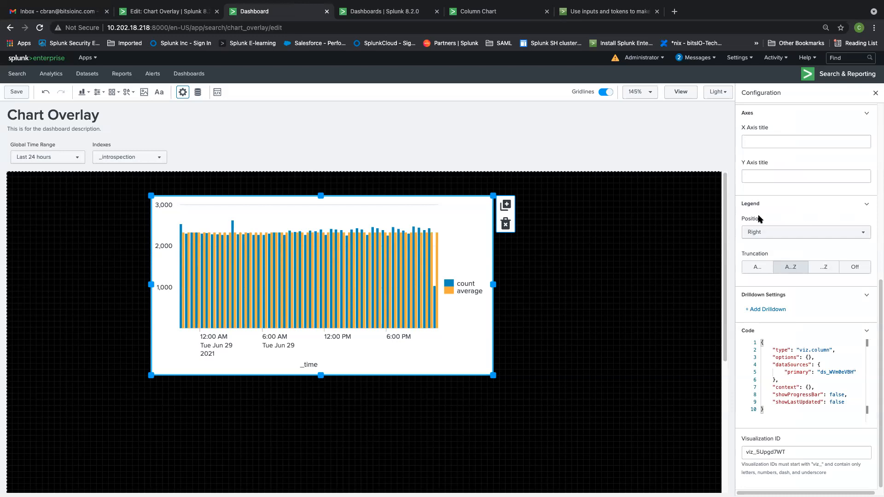
pyautogui.click(463, 13)
pyautogui.scroll(-2, 566, 301)
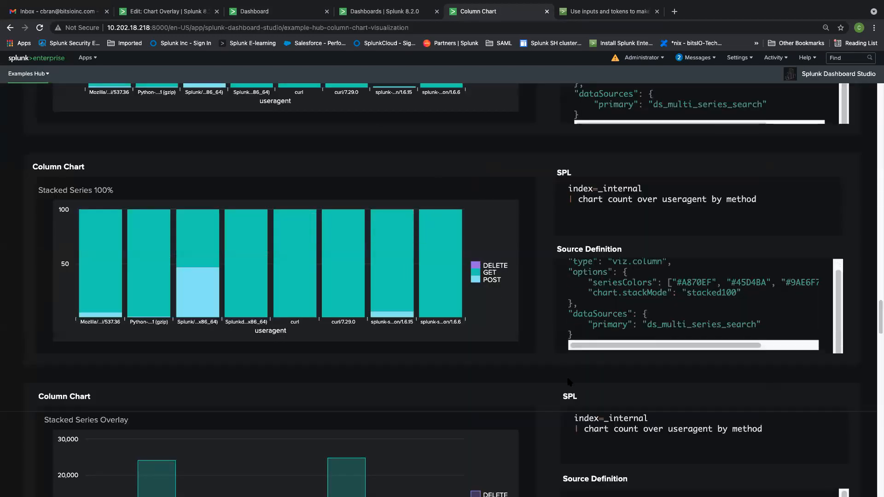
pyautogui.scroll(-3, 556, 384)
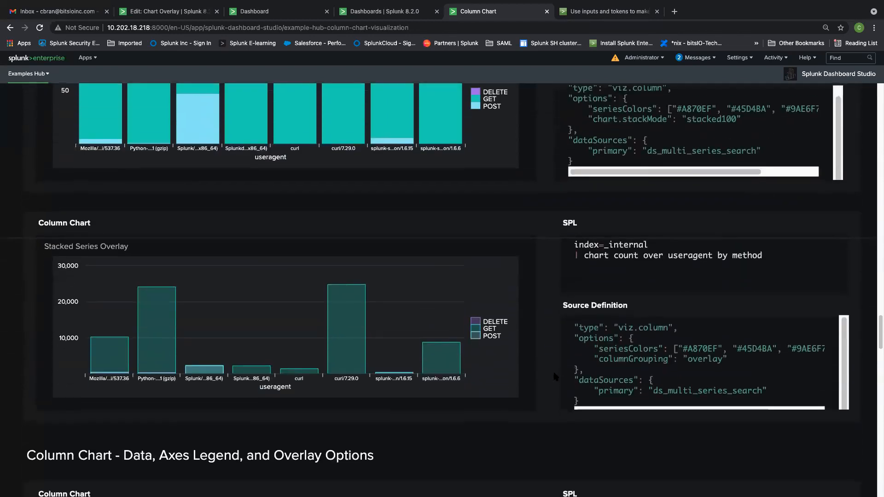
pyautogui.scroll(2, 679, 346)
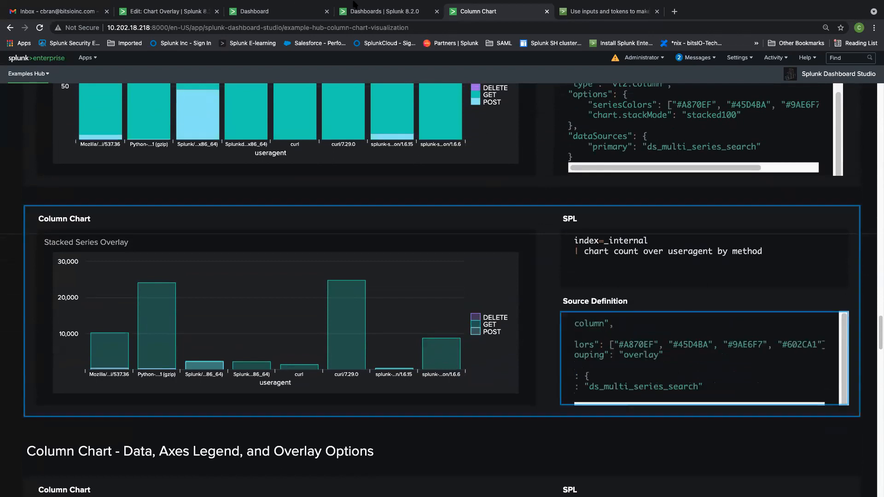
pyautogui.click(392, 11)
pyautogui.hotkey('ctrl', 'shift', 'Tab')
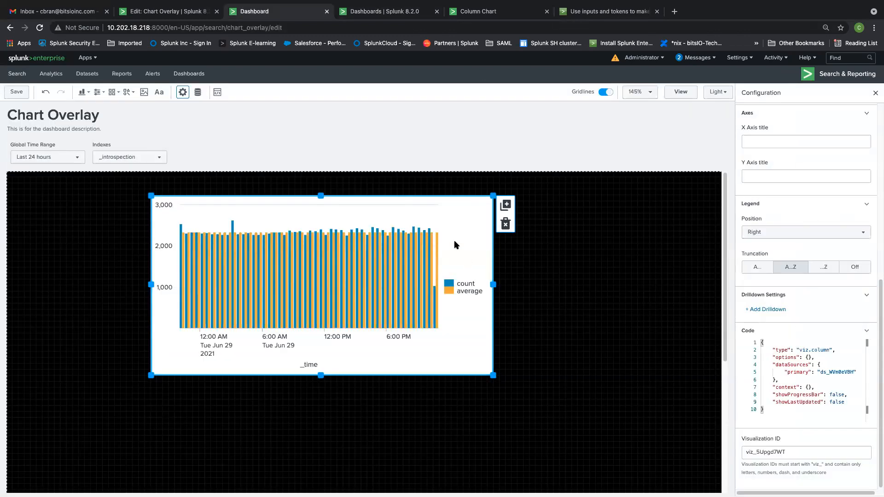
# Move the column chart slightly down and right, and add a "backgroundColor":"#000000" line below dataSources in its code.
pyautogui.moveTo(471, 263); pyautogui.dragTo(482, 287)
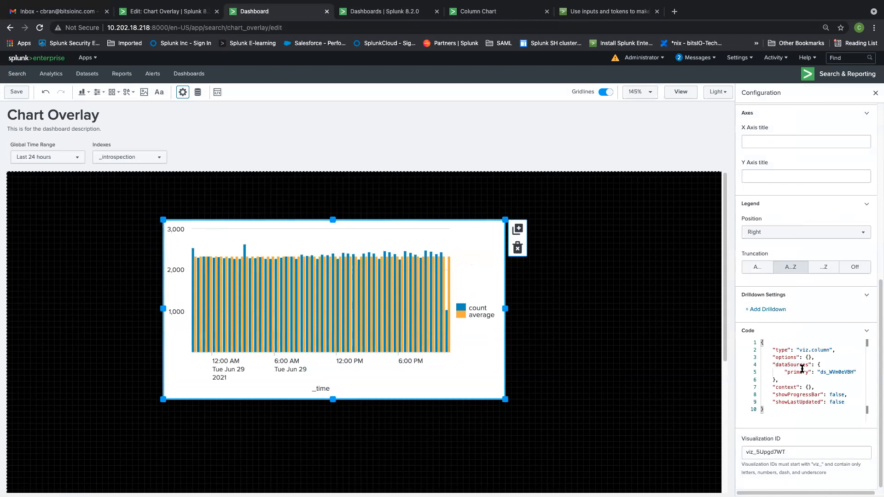
pyautogui.click(806, 370)
pyautogui.click(822, 365)
pyautogui.click(804, 382)
pyautogui.press('Return')
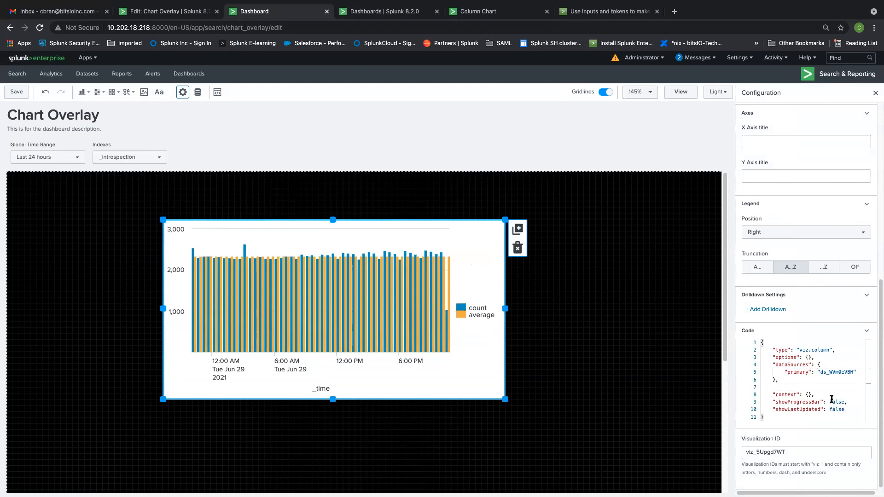
pyautogui.write('bas')
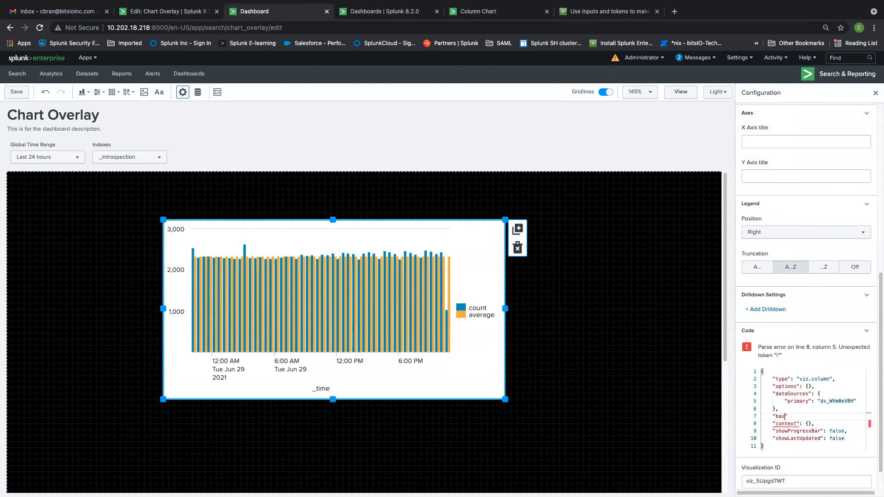
pyautogui.write('kgroup')
pyautogui.press('BackSpace')
pyautogui.press('BackSpace')
pyautogui.write('Color":')
pyautogui.write('000')
pyautogui.click(778, 408)
pyautogui.doubleClick(840, 416)
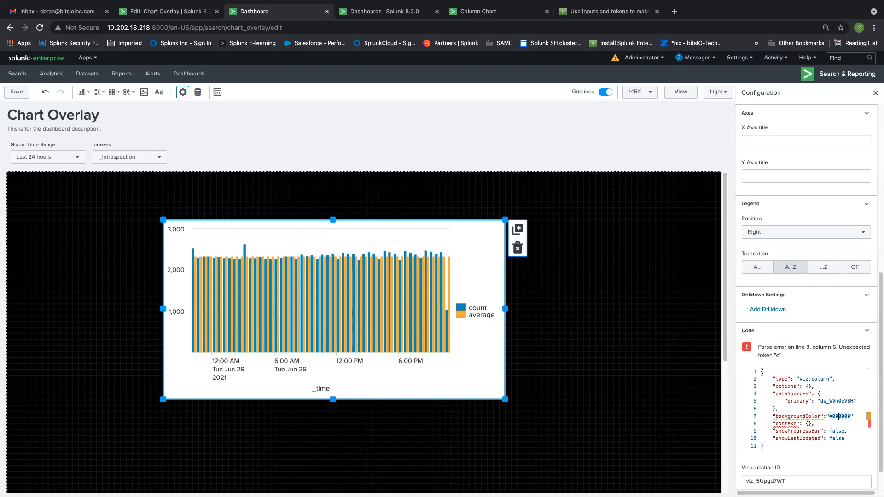
pyautogui.click(814, 423)
# Examine the Chart Overlay example's source definition on the Column Chart example page.
pyautogui.click(347, 8)
pyautogui.click(470, 12)
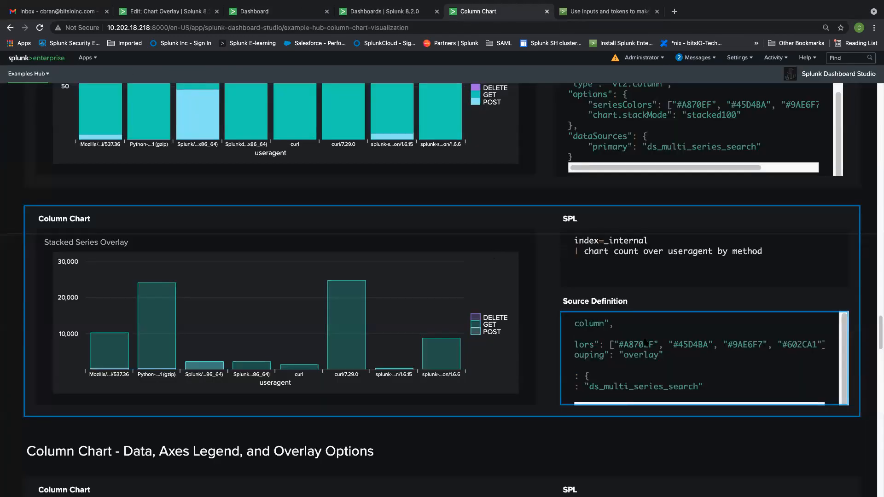
pyautogui.scroll(-14, 452, 305)
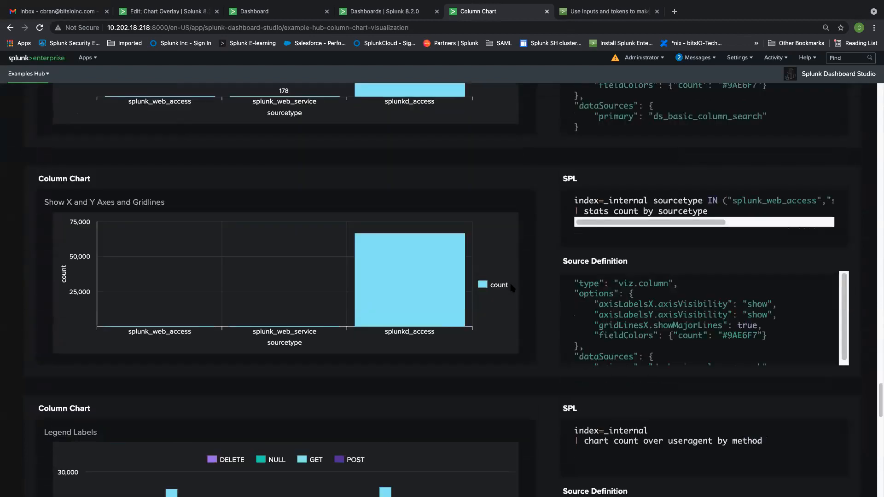
pyautogui.scroll(-12, 512, 291)
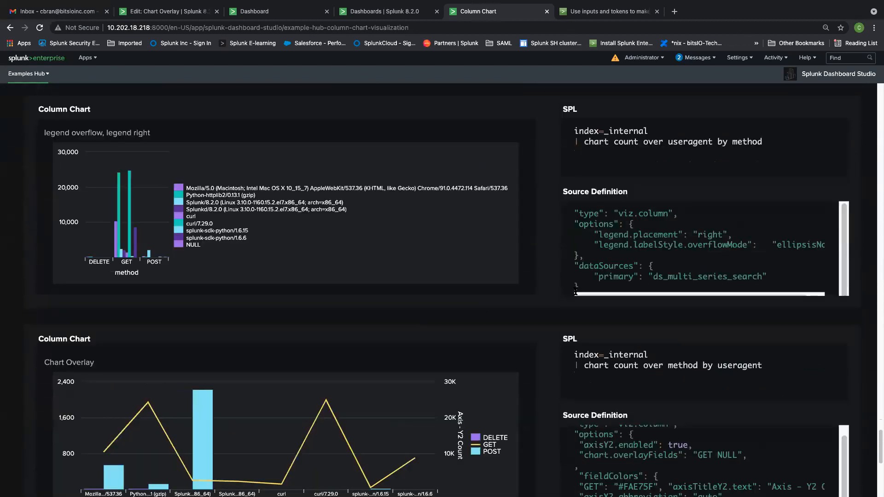
pyautogui.click(603, 285)
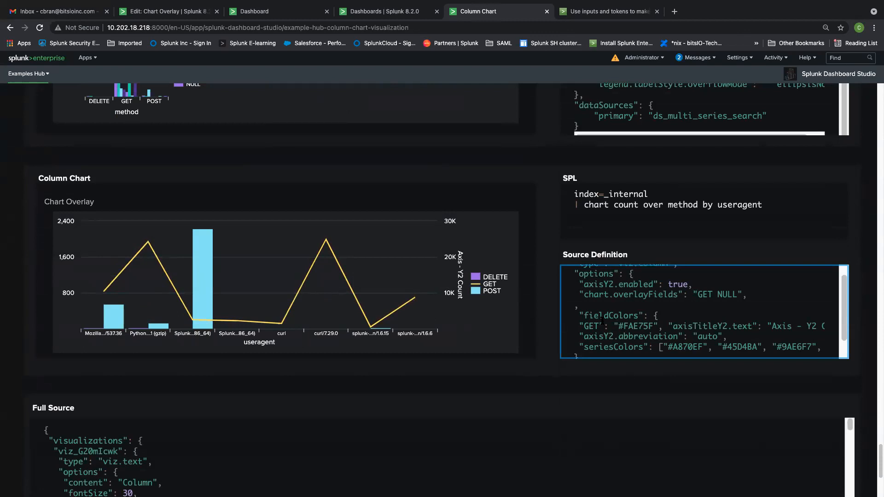
pyautogui.scroll(-1, 613, 315)
pyautogui.scroll(3, 615, 318)
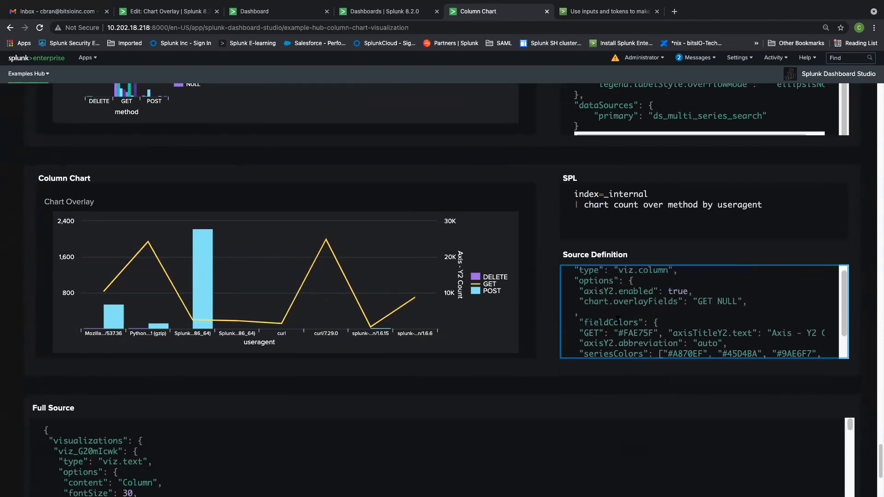
pyautogui.scroll(-1, 640, 321)
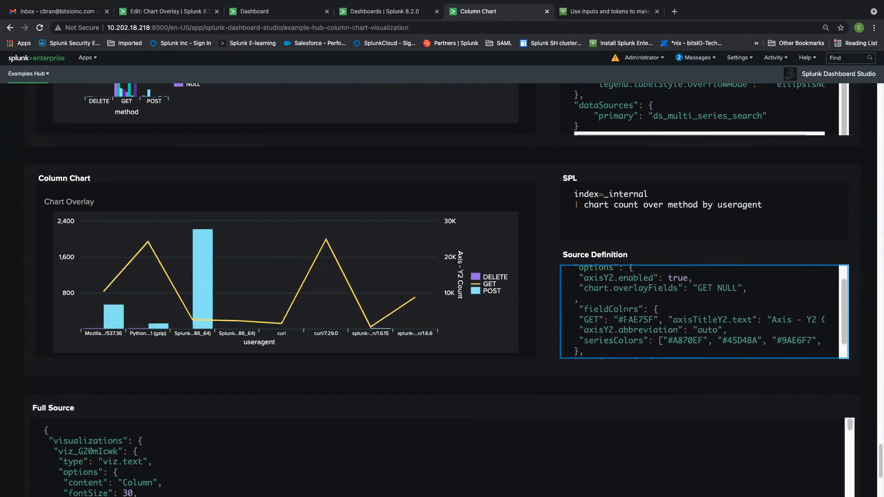
pyautogui.scroll(-1, 632, 322)
pyautogui.scroll(-1, 631, 321)
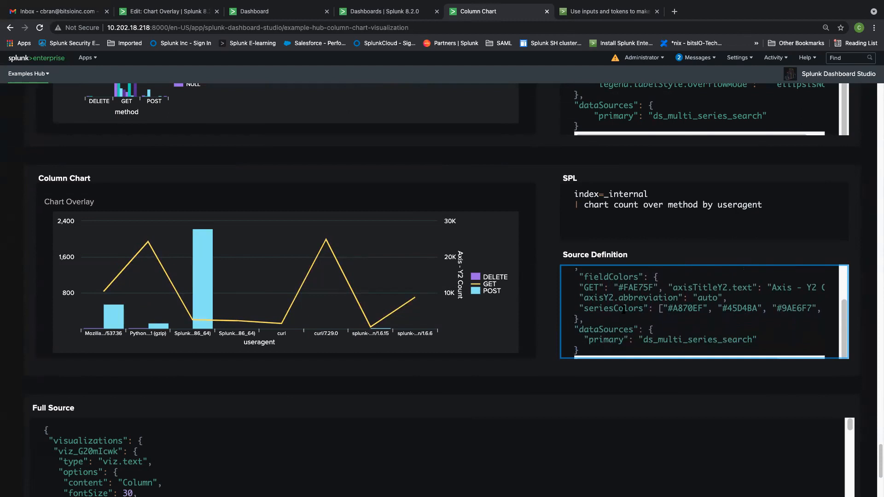
# Switch to Notes and copy the "axisY2.enabled" and "chart.overlayFields" lines from the saved example definition.
pyautogui.press('super+a')
pyautogui.press('super+c')
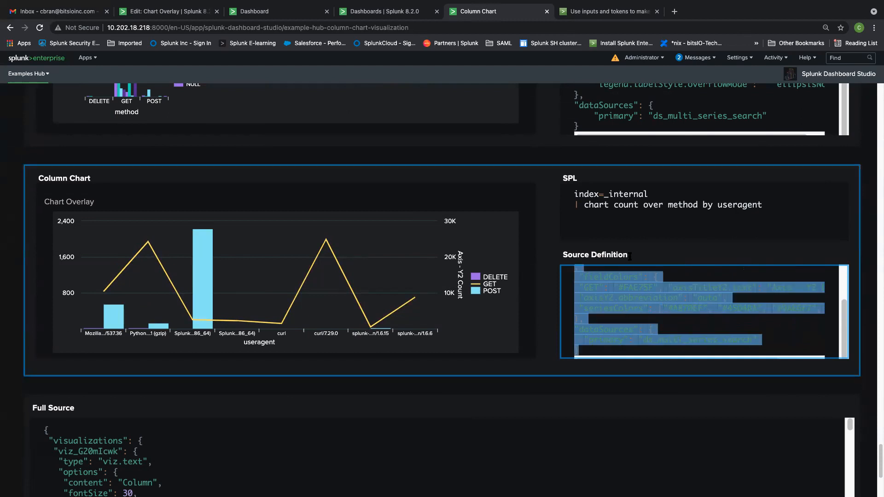
pyautogui.click(471, 225)
pyautogui.hotkey('ctrl', 'Left')
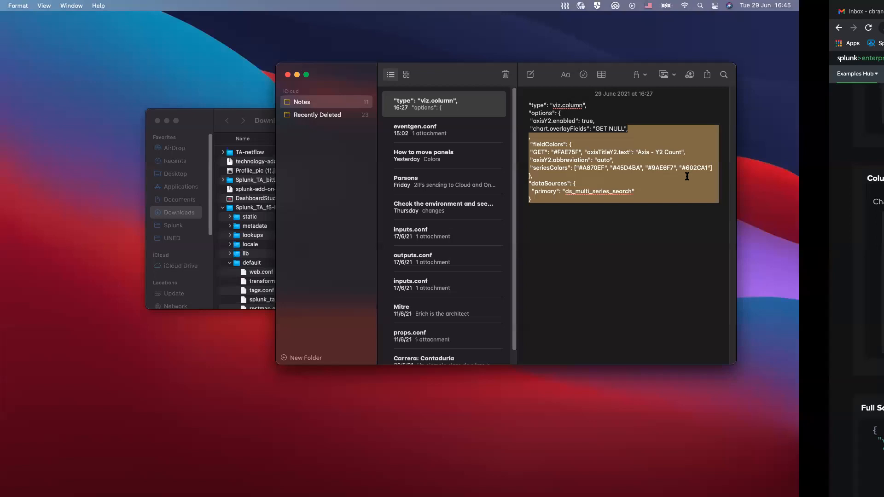
pyautogui.click(677, 168)
pyautogui.moveTo(618, 130); pyautogui.dragTo(698, 139)
pyautogui.press('super+c')
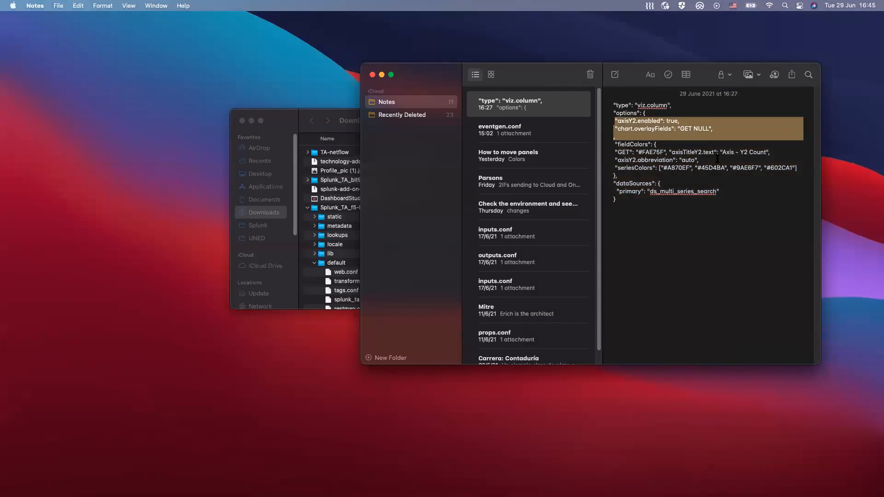
pyautogui.hotkey('ctrl', 'Right')
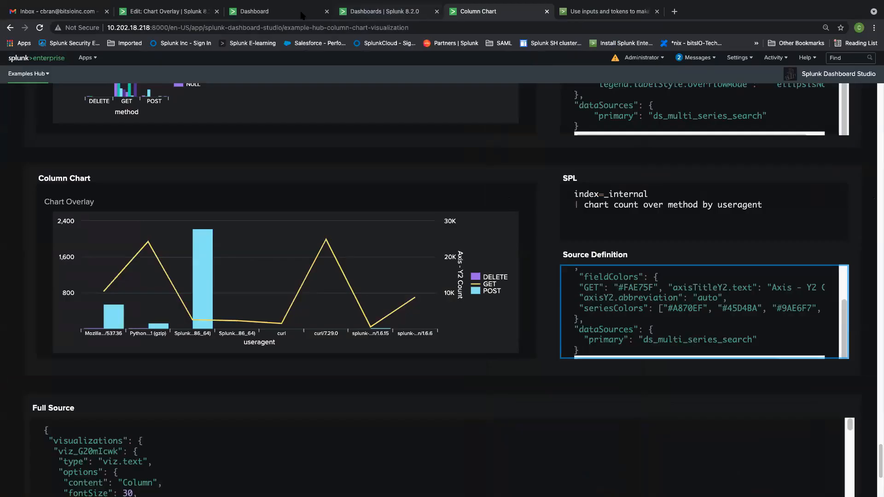
# Insert the copied axisY2.enabled and chart.overlayFields lines into the options block of the dashboard's column chart code, without the trailing comma and blank lines.
pyautogui.hotkey('ctrl', 'shift', 'Tab')
pyautogui.hotkey('ctrl', 'shift', 'Tab')
pyautogui.click(800, 408)
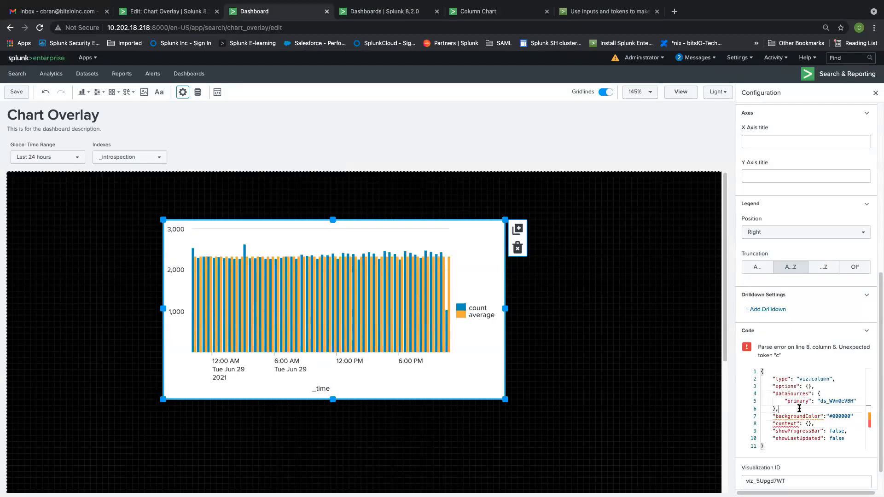
pyautogui.click(808, 386)
pyautogui.press('Return')
pyautogui.press('Return')
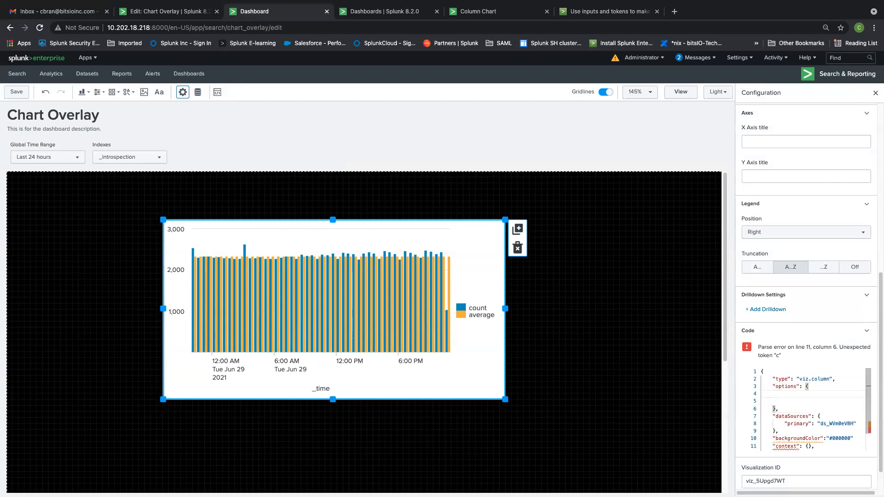
pyautogui.hotkey('ctrl', 'v')
pyautogui.press('BackSpace')
pyautogui.press('BackSpace')
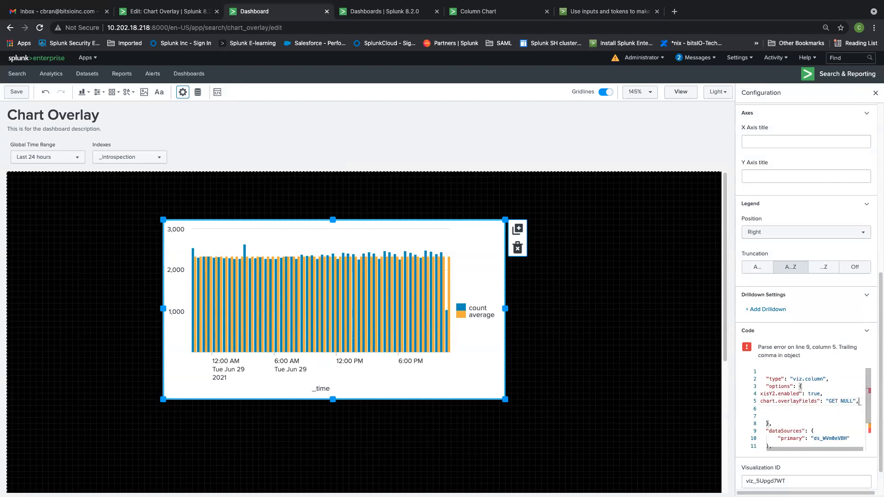
pyautogui.press('Delete')
pyautogui.press('Delete')
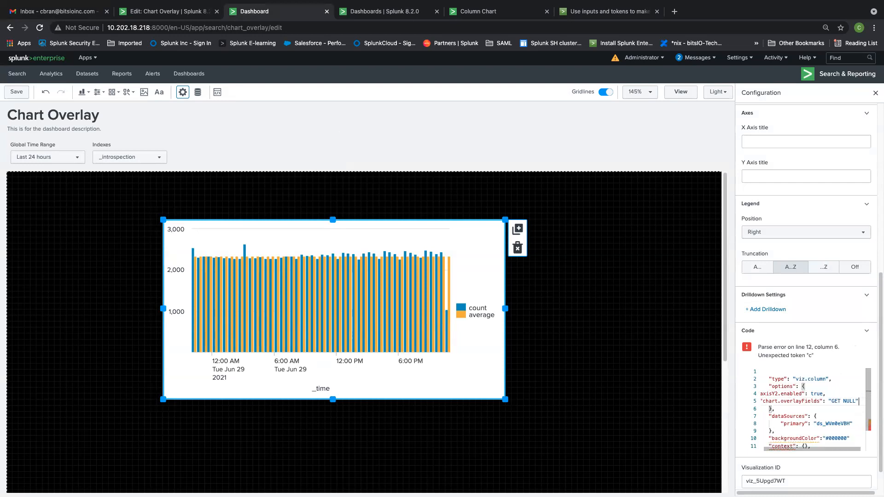
# Delete the backgroundColor line from the column chart's code, keeping a comma after the dataSources block.
pyautogui.click(814, 417)
pyautogui.scroll(-1, 824, 423)
pyautogui.moveTo(846, 413); pyautogui.dragTo(760, 412)
pyautogui.press('BackSpace')
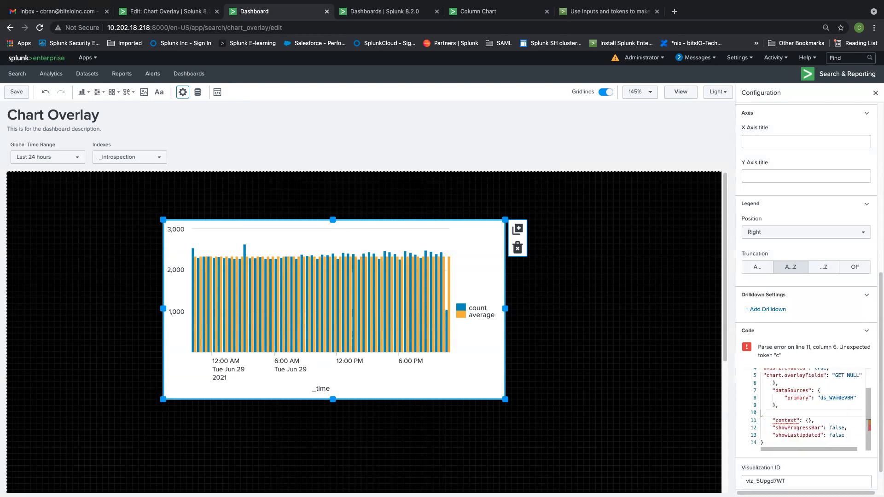
pyautogui.press('BackSpace')
pyautogui.press('BackSpace')
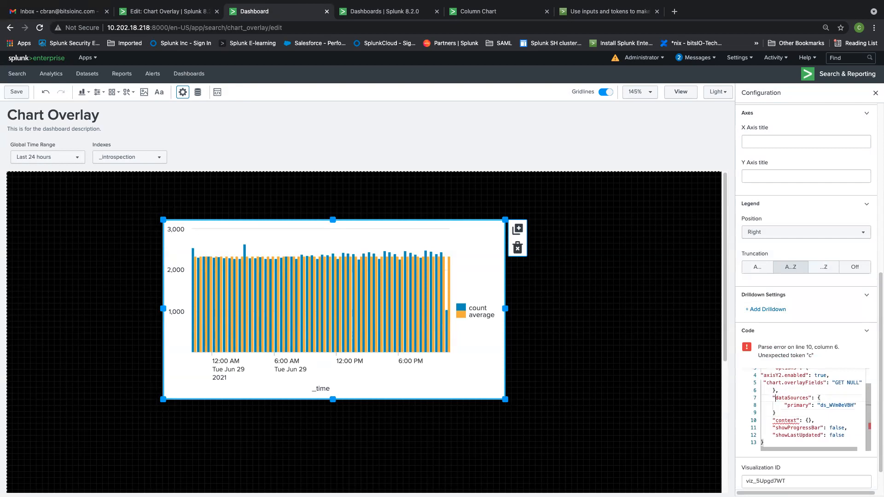
pyautogui.press('Up')
pyautogui.press('Down')
pyautogui.press('Down')
pyautogui.press('Down')
pyautogui.press('Down')
pyautogui.press('Down')
pyautogui.press('Down')
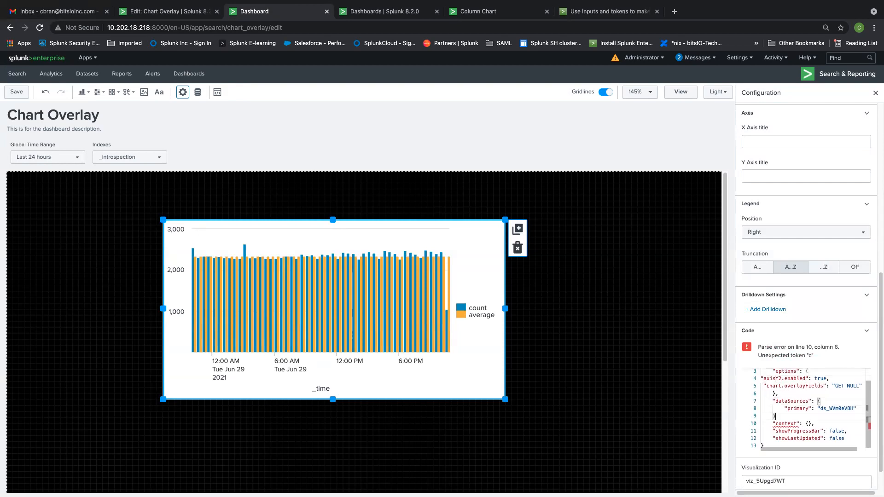
pyautogui.write(',')
# Set the chart.overlayFields value in the column chart's code to "average".
pyautogui.press('Up')
pyautogui.press('Up')
pyautogui.press('Up')
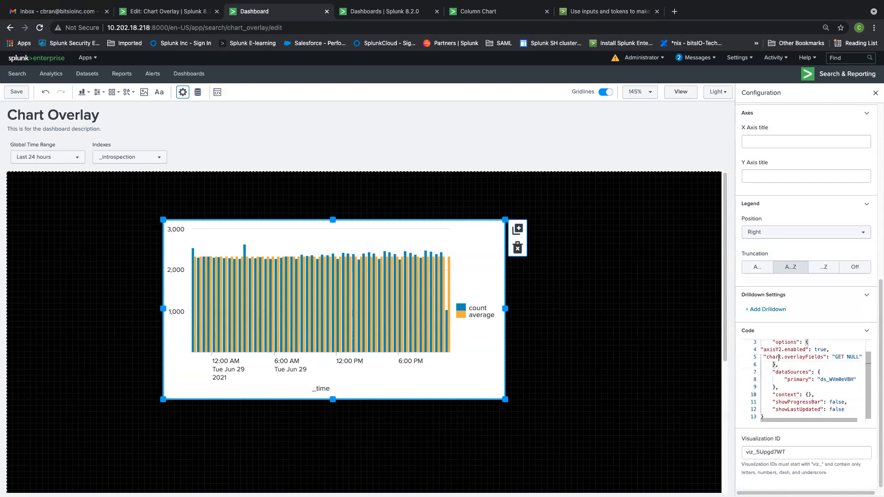
pyautogui.press('Up')
pyautogui.press('Up')
pyautogui.press('Up')
pyautogui.press('Up')
pyautogui.press('Up')
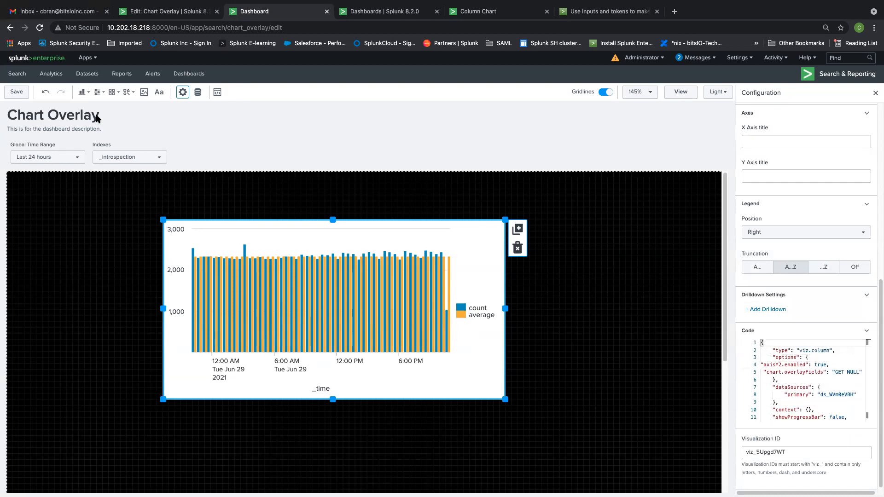
pyautogui.click(809, 358)
pyautogui.press('Down')
pyautogui.press('Down')
pyautogui.press('Down')
pyautogui.moveTo(860, 371); pyautogui.dragTo(834, 372)
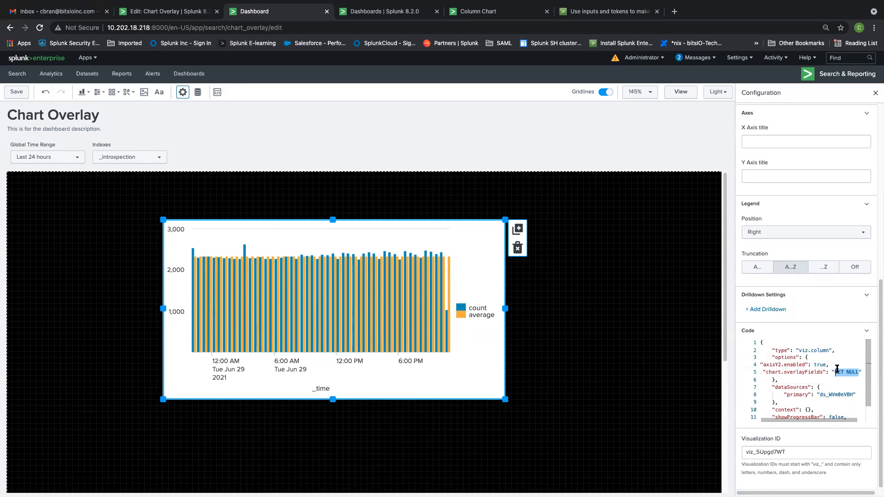
pyautogui.write('AVERA')
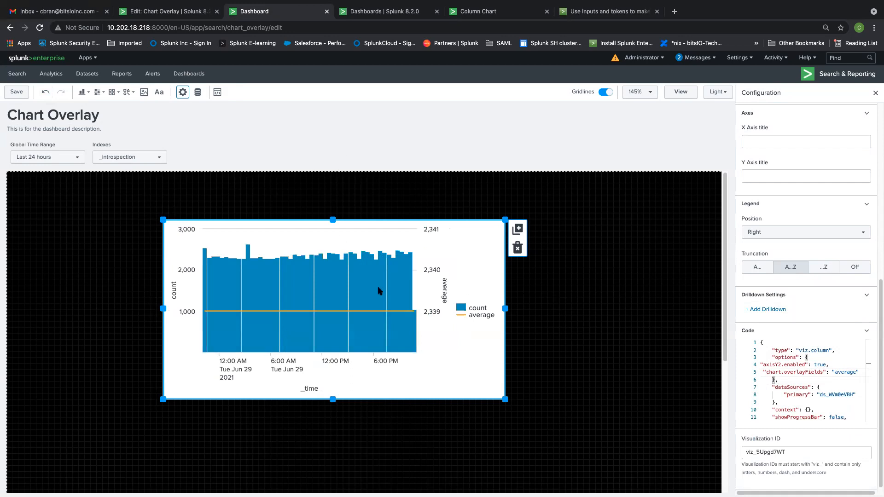
pyautogui.click(837, 395)
pyautogui.scroll(-1, 843, 390)
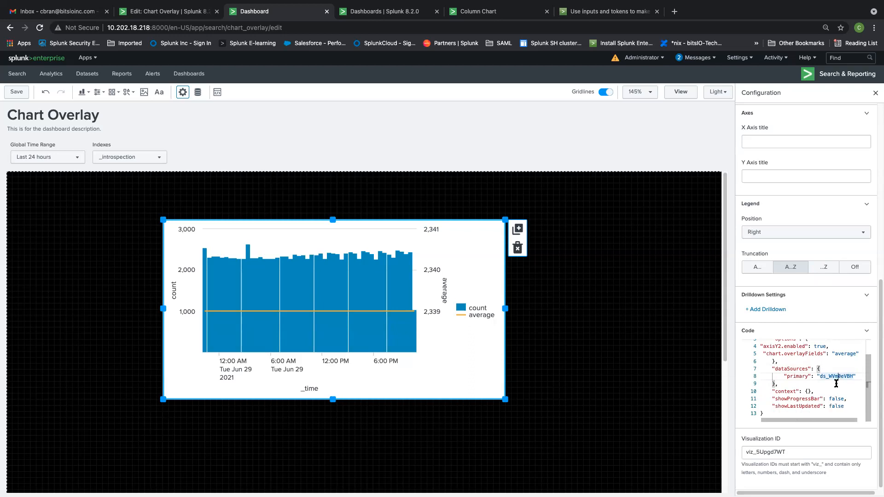
pyautogui.scroll(1, 836, 383)
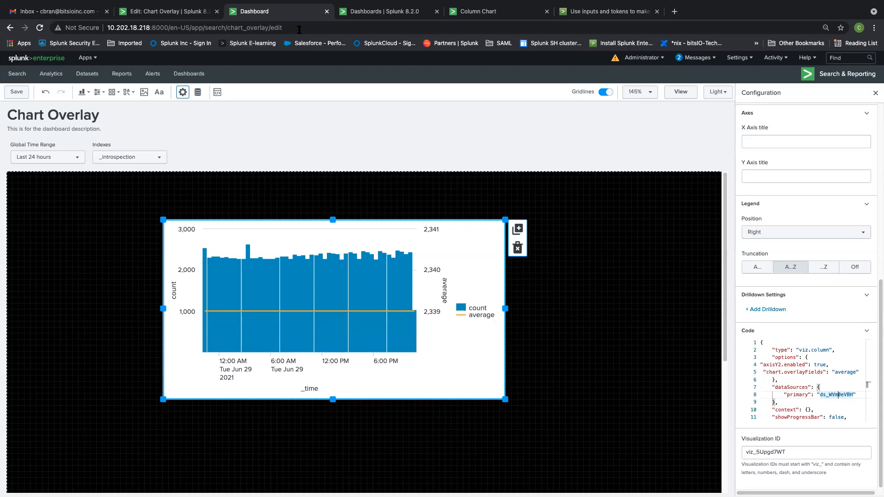
# Review the Chart Overlay example's source definition, then copy the lines from "fieldColors" through "seriesColors" from the saved definition in Notes.
pyautogui.click(388, 12)
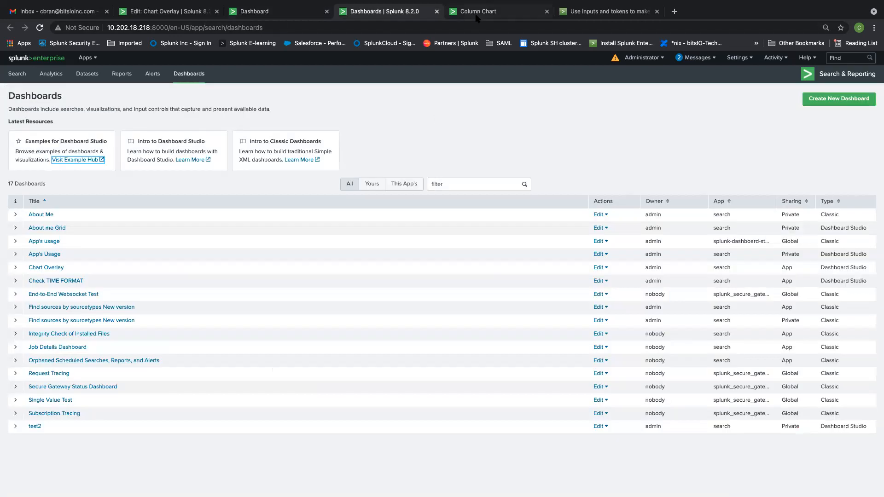
pyautogui.click(477, 14)
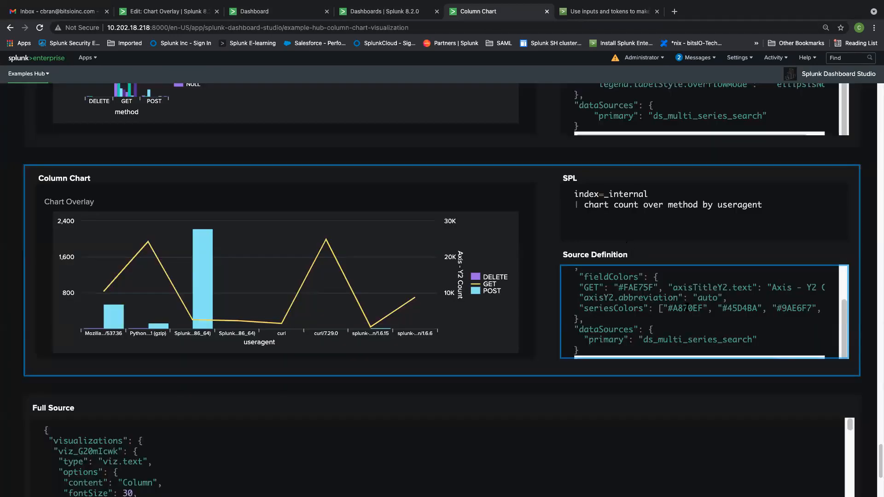
pyautogui.scroll(1, 686, 308)
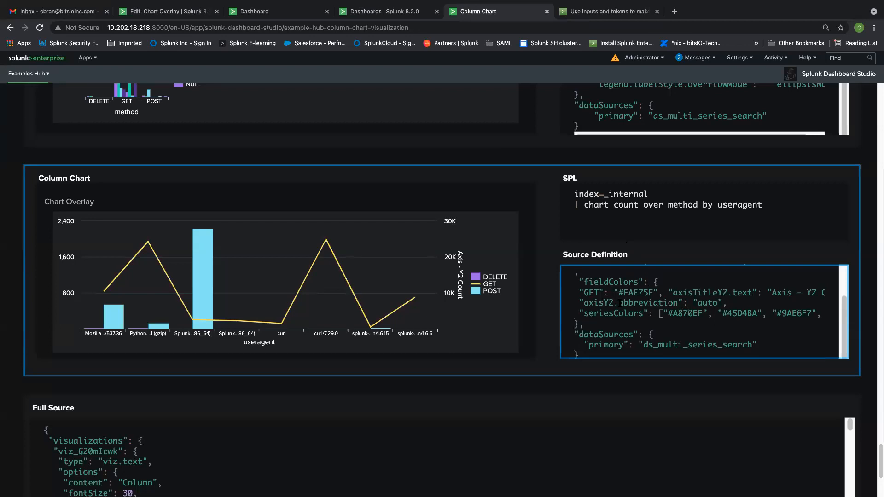
pyautogui.scroll(2, 605, 302)
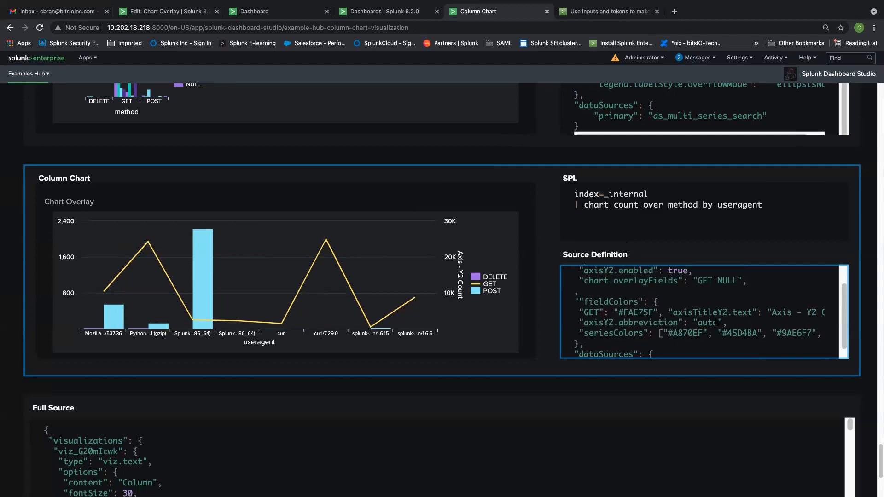
pyautogui.hotkey('ctrl', 'Left')
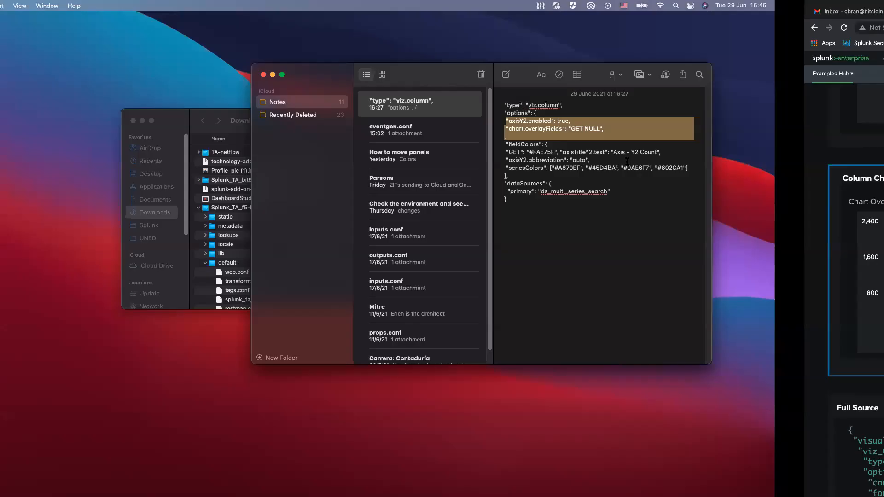
pyautogui.moveTo(616, 144); pyautogui.dragTo(800, 164)
pyautogui.press('super+c')
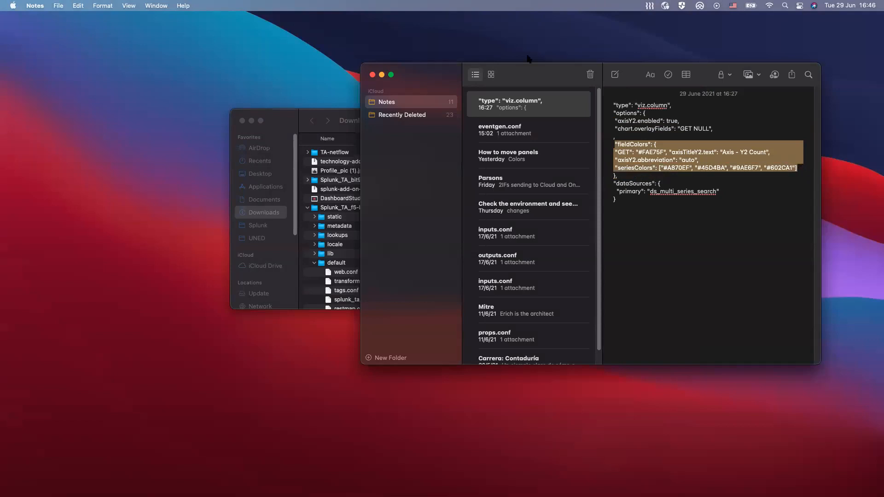
pyautogui.hotkey('ctrl', 'Right')
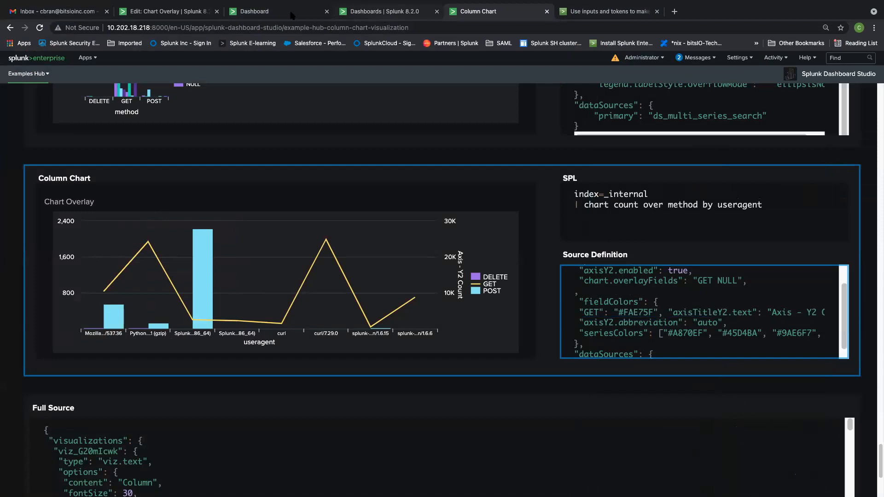
# Paste the copied fieldColors, axisY2.abbreviation and seriesColors lines after chart.overlayFields in the dashboard column chart's options.
pyautogui.click(291, 15)
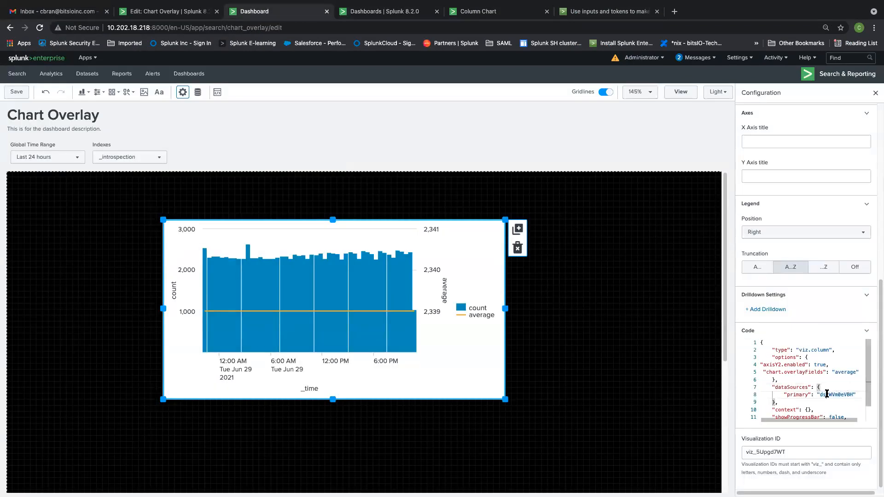
pyautogui.click(777, 381)
pyautogui.press('Left')
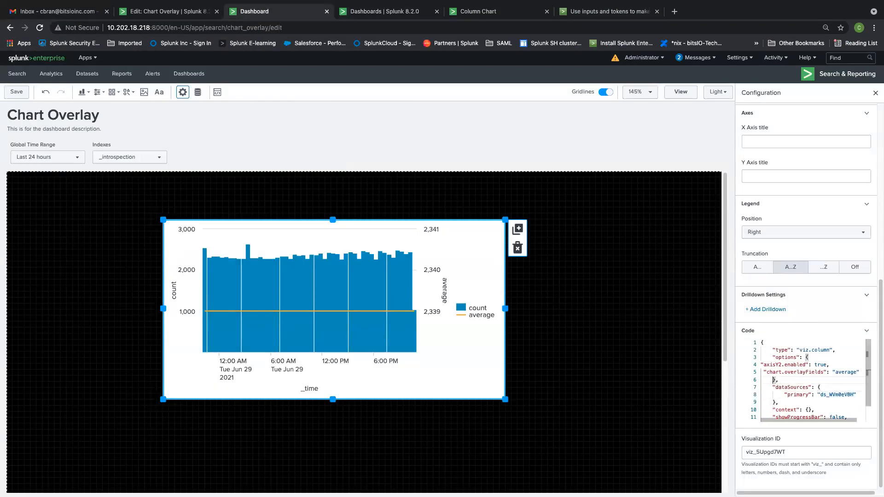
pyautogui.press('BackSpace')
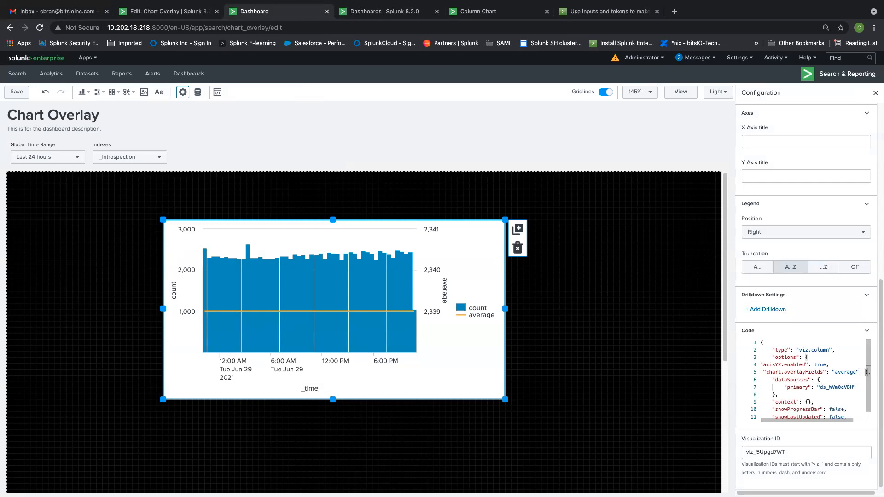
pyautogui.press('super+v')
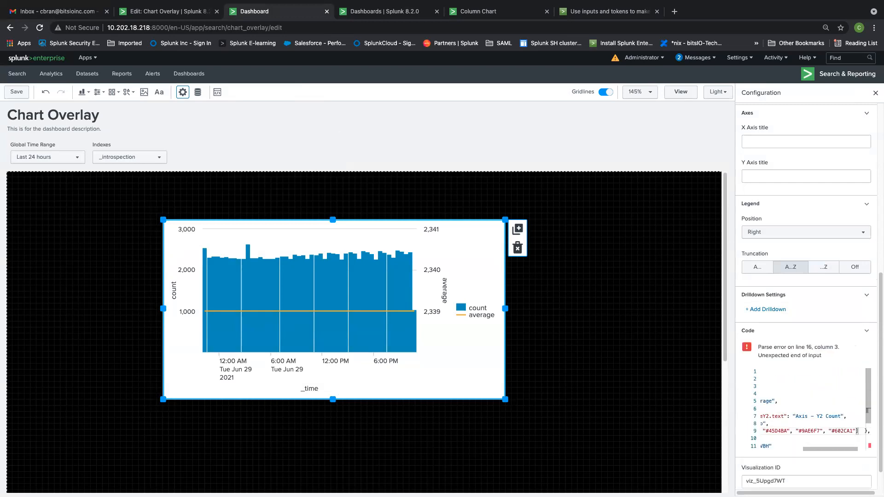
# Examine the braces and commas in the pasted options of the column chart's code to locate the parse error.
pyautogui.press('Up')
pyautogui.press('Up')
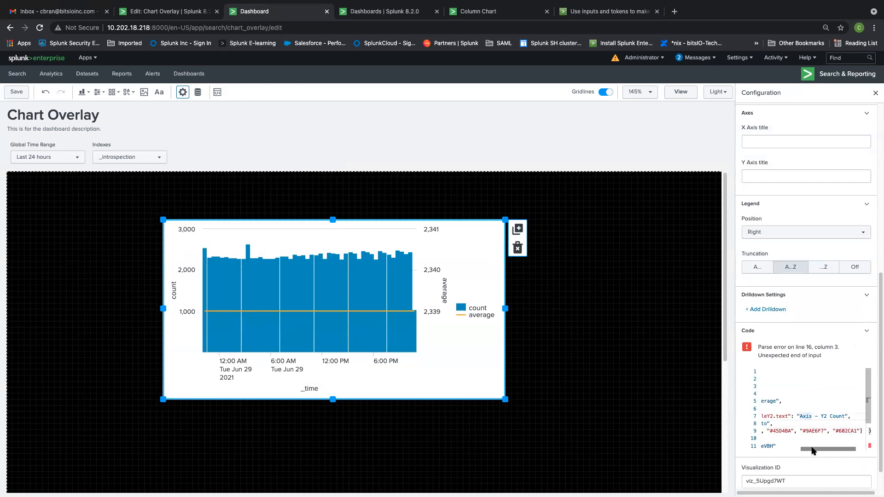
pyautogui.hscroll(-5, 775, 436)
pyautogui.scroll(-3, 826, 405)
pyautogui.scroll(3, 828, 405)
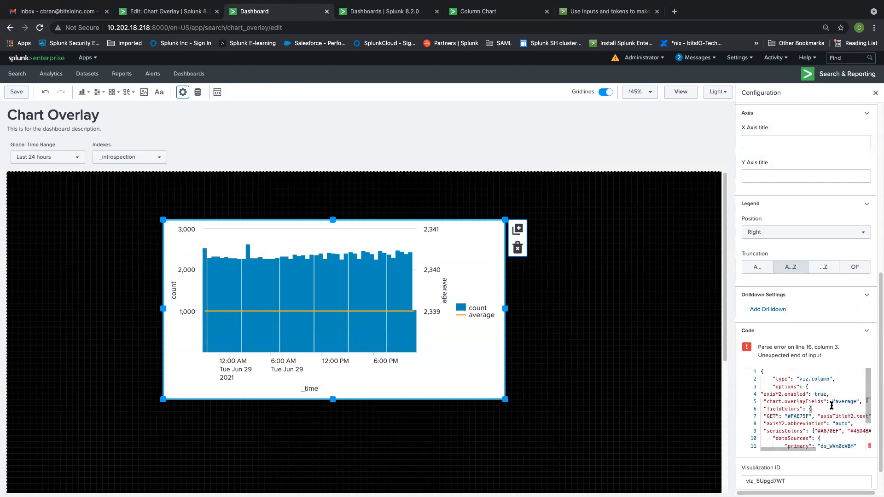
pyautogui.scroll(-2, 860, 402)
pyautogui.scroll(-2, 819, 416)
pyautogui.scroll(2, 817, 414)
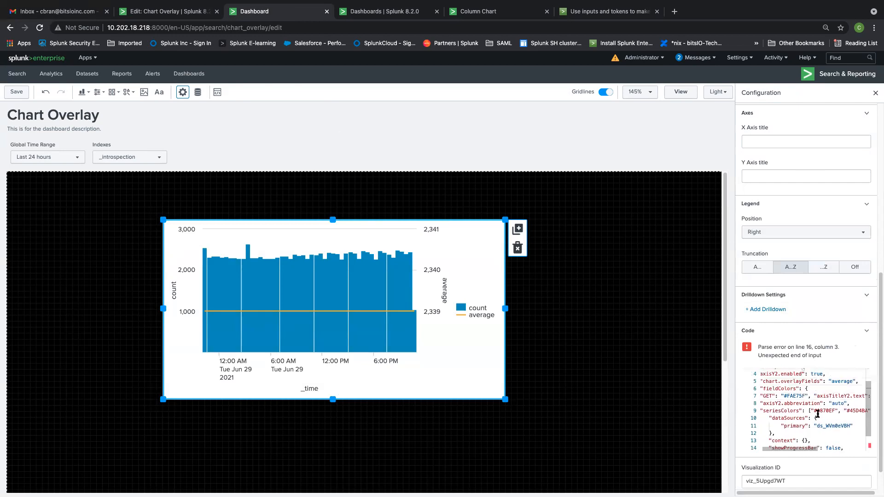
pyautogui.scroll(2, 821, 417)
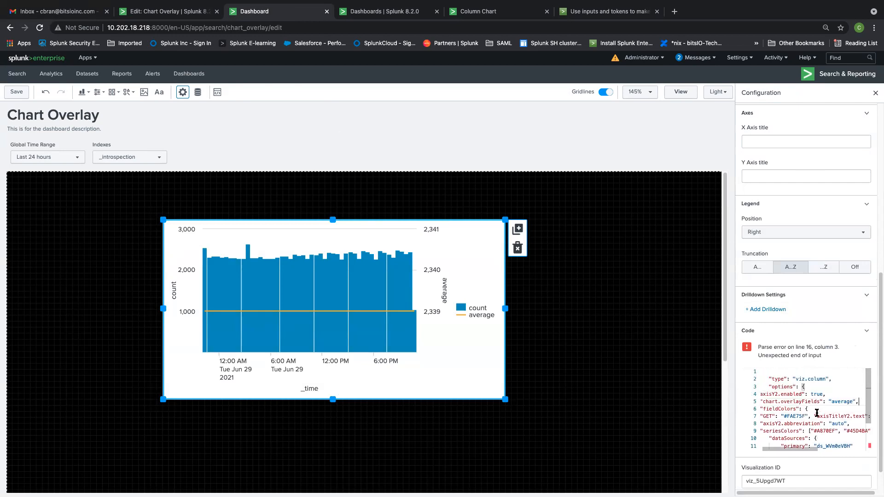
pyautogui.hscroll(-1, 798, 446)
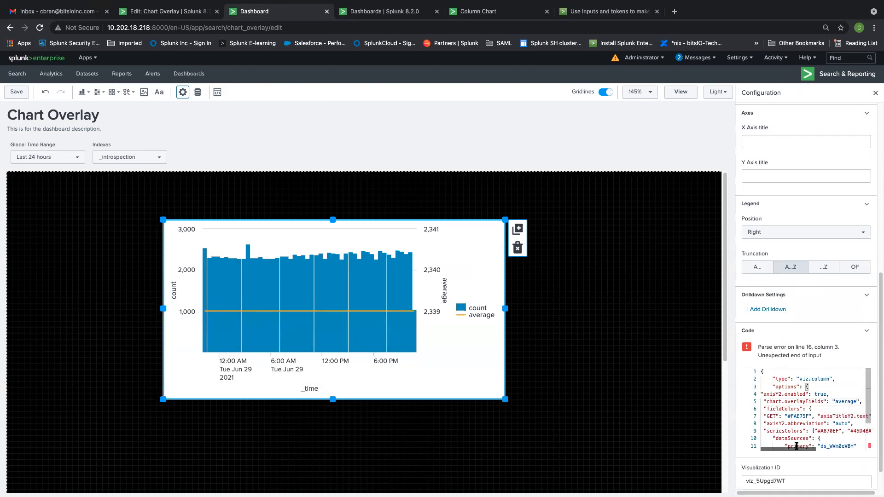
pyautogui.click(821, 413)
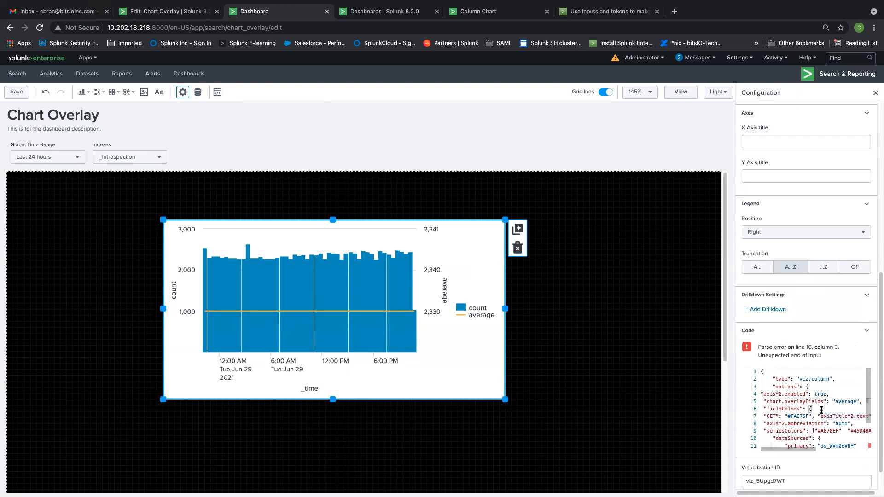
pyautogui.scroll(-1, 820, 417)
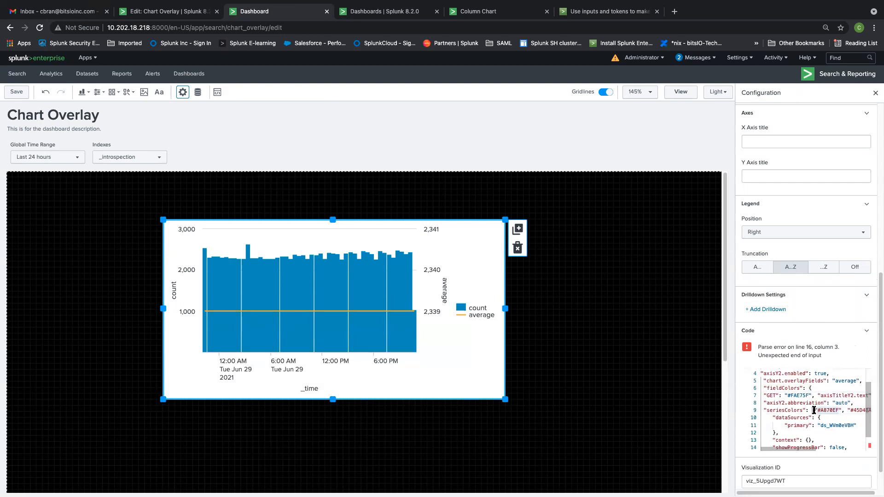
pyautogui.click(849, 418)
pyautogui.moveTo(810, 448)
pyautogui.mouseDown()
pyautogui.moveTo(846, 446)
pyautogui.moveTo(803, 444)
pyautogui.mouseUp()
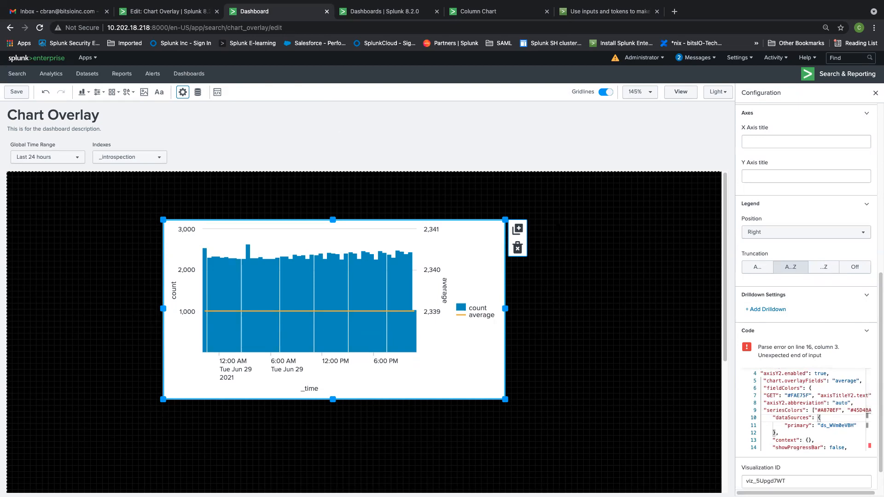
# Copy the lines from "axisY2.enabled" through the closing brace before "dataSources" from the saved definition in Notes, and return to the dashboard.
pyautogui.hotkey('ctrl', 'Left')
pyautogui.click(630, 173)
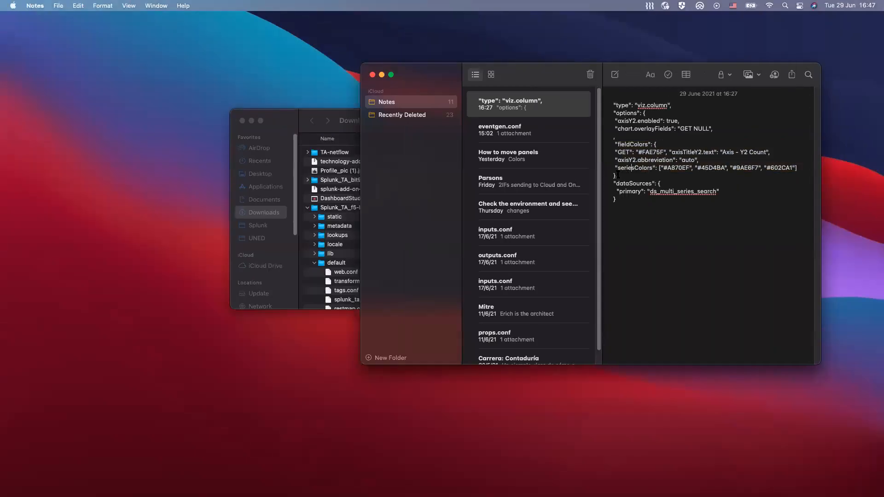
pyautogui.moveTo(619, 176); pyautogui.dragTo(612, 119)
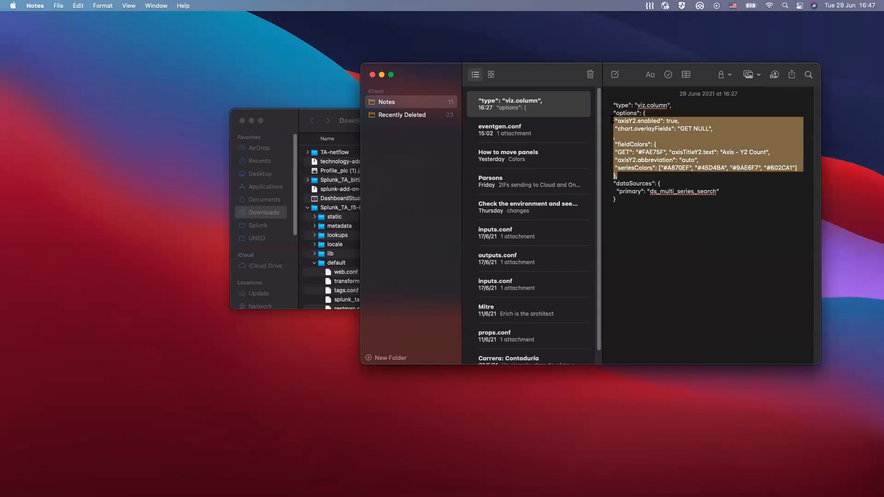
pyautogui.press('super+c')
pyautogui.hotkey('ctrl', 'Right')
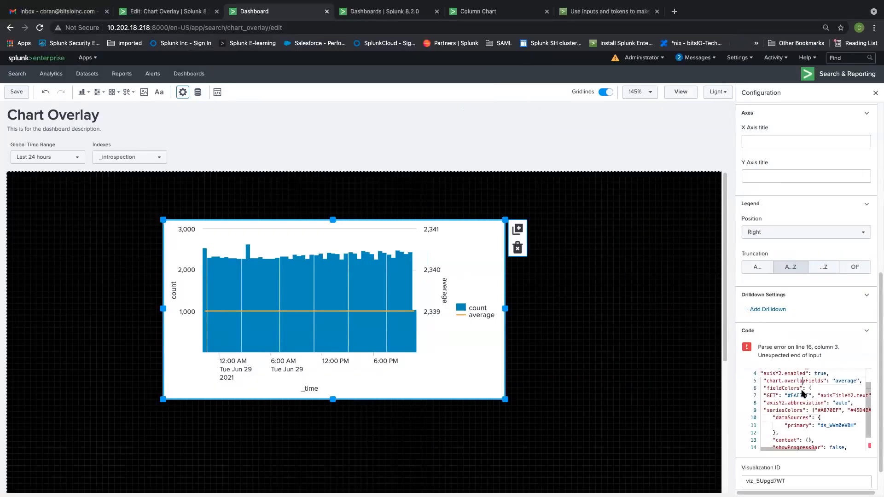
# Enlarge the browser's page zoom beyond 125% to make the column chart's code readable.
pyautogui.click(873, 28)
pyautogui.click(846, 127)
pyautogui.click(846, 127)
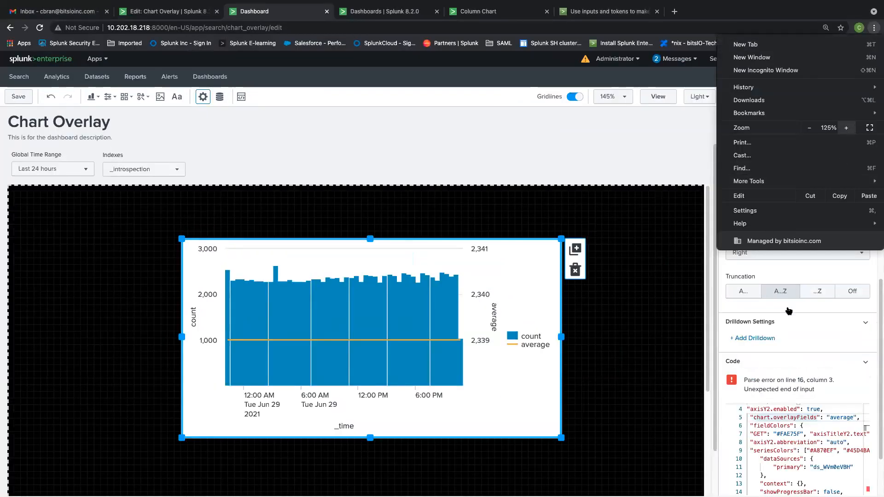
pyautogui.click(846, 127)
pyautogui.click(784, 369)
pyautogui.scroll(-5, 782, 359)
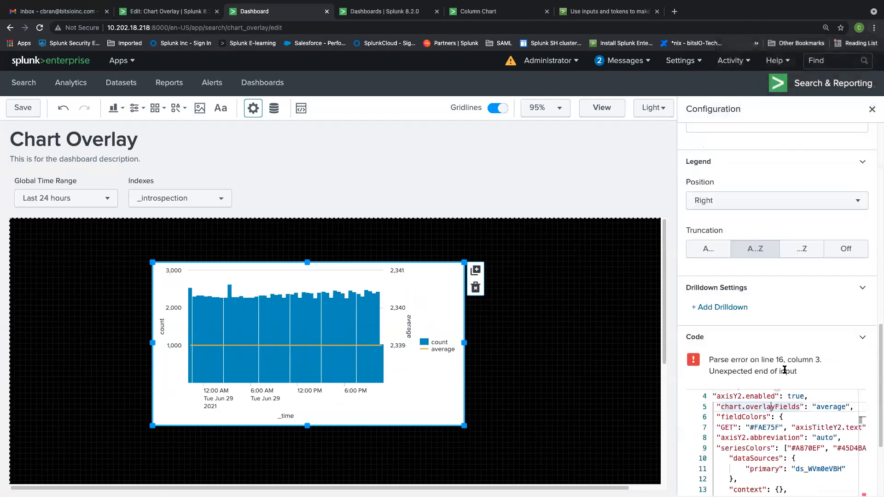
# Delete the lines inside options through the dataSources block in the column chart's code, leaving an empty line within options.
pyautogui.scroll(2, 773, 346)
pyautogui.moveTo(717, 323); pyautogui.dragTo(728, 346)
pyautogui.press('BackSpace')
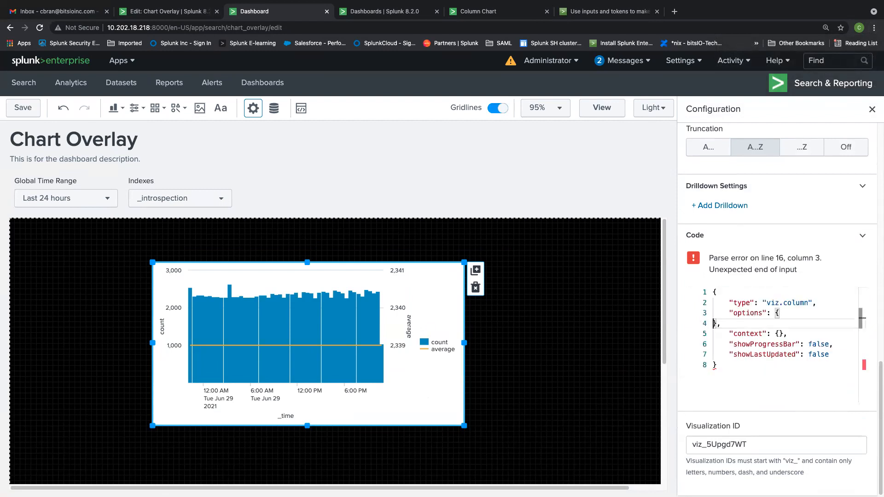
pyautogui.press('Return')
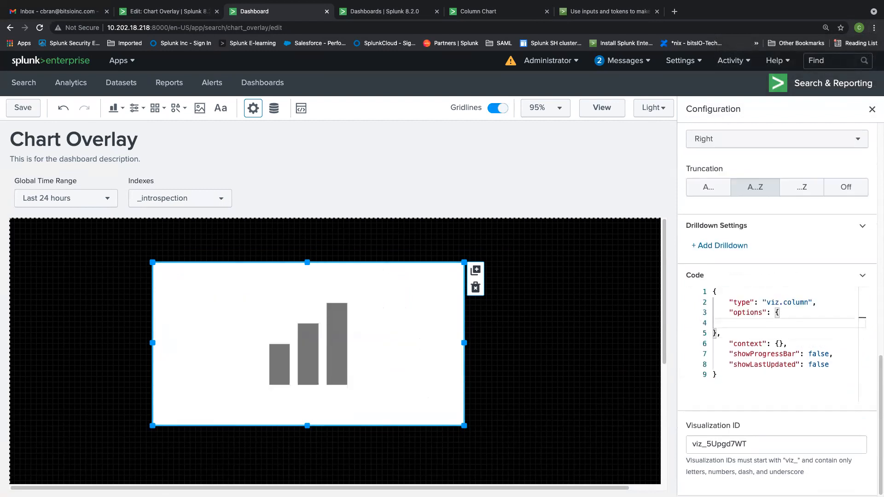
# Paste the copied definition lines into the empty options block and remove the comma after their closing brace.
pyautogui.press('super+v')
pyautogui.click(736, 427)
pyautogui.press('BackSpace')
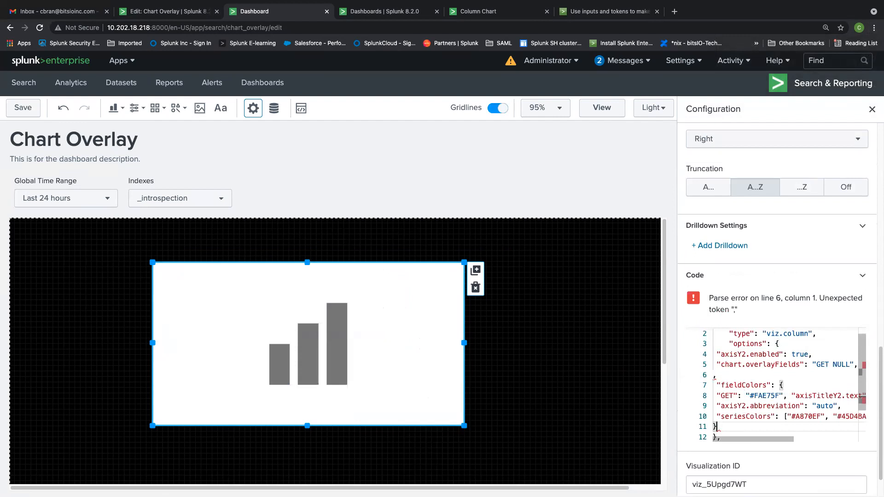
# Move the fieldColors closing brace to the end of the seriesColors line, keeping the options block closed by its own brace.
pyautogui.scroll(-3, 782, 383)
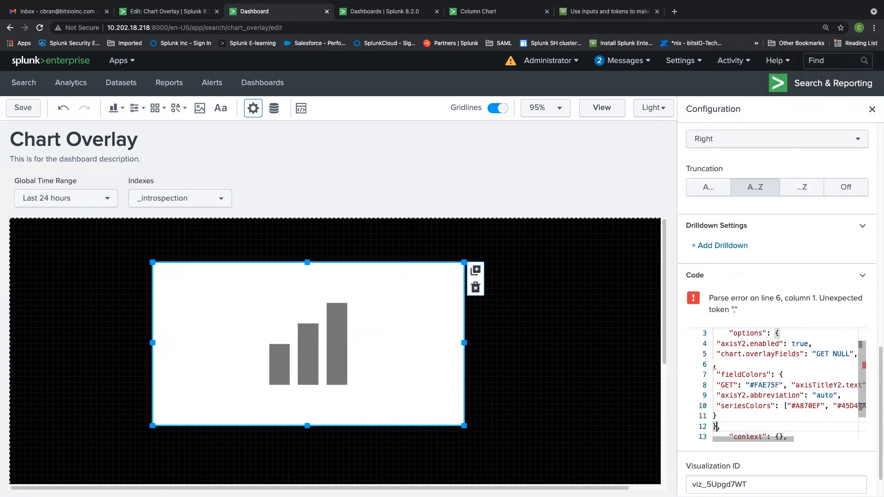
pyautogui.press('Up')
pyautogui.press('End')
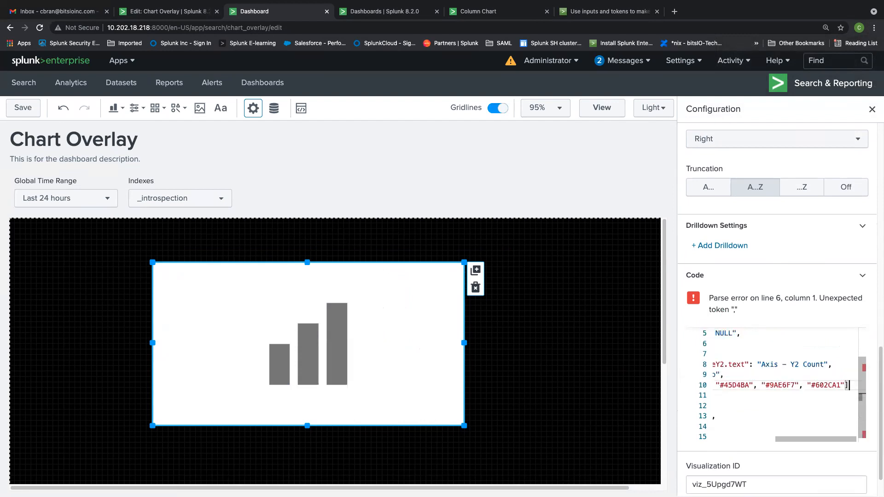
pyautogui.write('}')
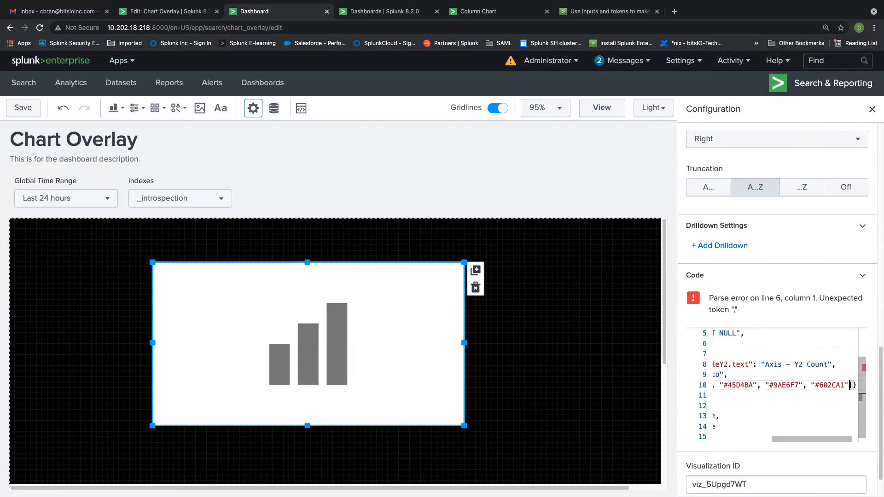
pyautogui.press('Down')
pyautogui.press('Down')
pyautogui.press('Up')
pyautogui.press('Left')
pyautogui.press('Up')
pyautogui.press('Right')
pyautogui.press('Right')
pyautogui.press('Right')
pyautogui.press('Right')
pyautogui.press('Right')
pyautogui.press('Right')
# Delete the stray comma line between chart.overlayFields and fieldColors in the column chart's code.
pyautogui.press('Up')
pyautogui.press('Up')
pyautogui.press('Up')
pyautogui.press('Up')
pyautogui.press('Up')
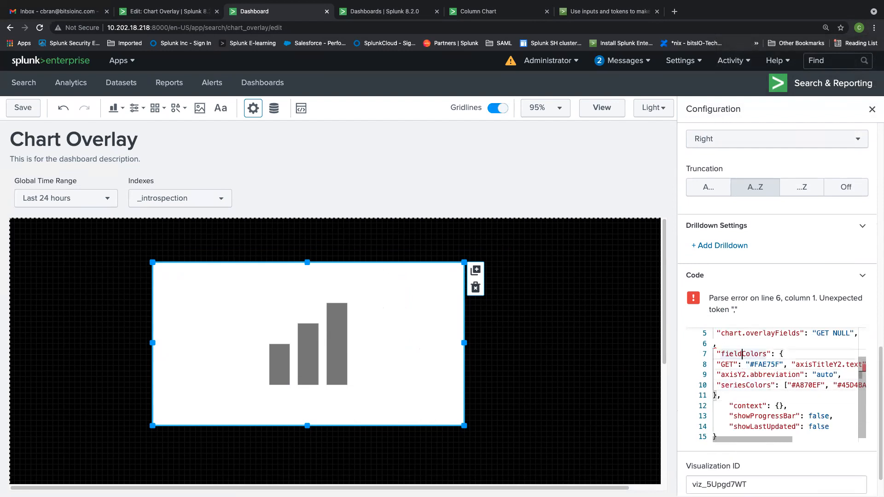
pyautogui.press('Down')
pyautogui.press('Left')
pyautogui.press('BackSpace')
pyautogui.press('BackSpace')
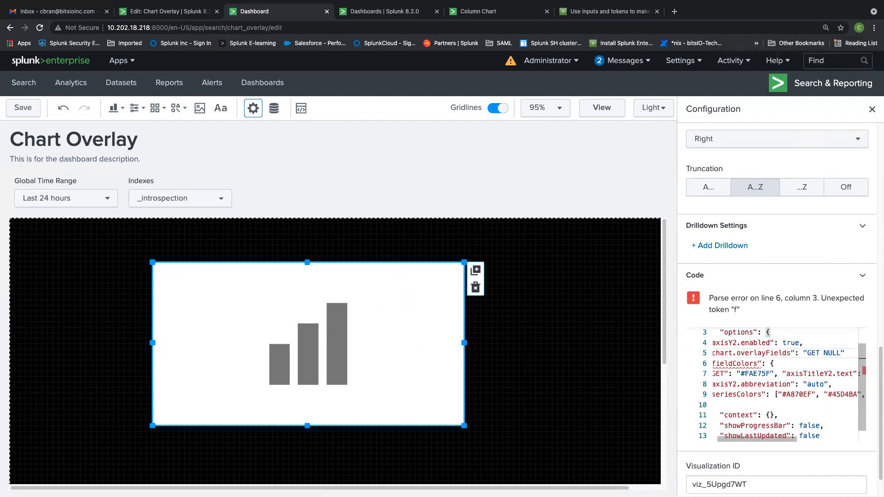
# Rename the "GET" key under fieldColors to "average" and save the dashboard.
pyautogui.press('Down')
pyautogui.press('Down')
pyautogui.press('Left')
pyautogui.press('Left')
pyautogui.press('Left')
pyautogui.press('Left')
pyautogui.press('Left')
pyautogui.press('Left')
pyautogui.click(771, 333)
pyautogui.press('Left')
pyautogui.press('Left')
pyautogui.press('Left')
pyautogui.press('Left')
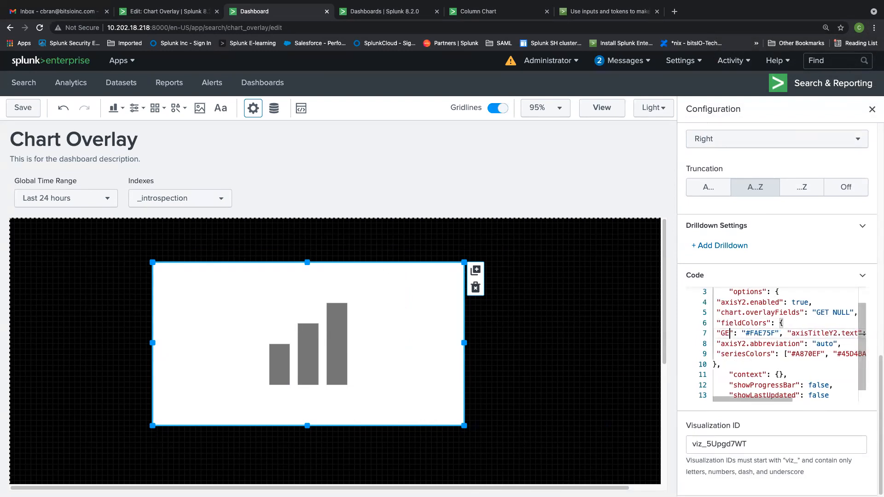
pyautogui.press('BackSpace')
pyautogui.press('BackSpace')
pyautogui.press('BackSpace')
pyautogui.write('average')
pyautogui.press('Down')
pyautogui.press('Down')
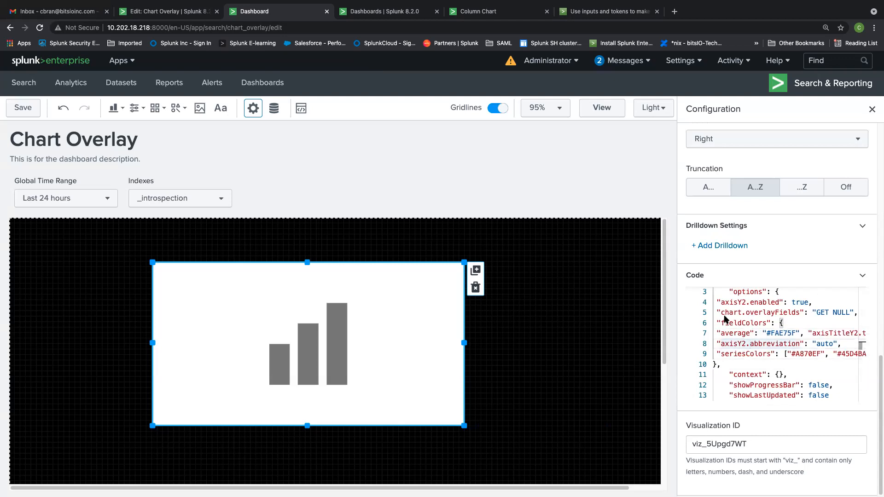
pyautogui.click(23, 108)
# Set the chart.overlayFields value in the column chart's code to "average" and save the dashboard.
pyautogui.click(795, 334)
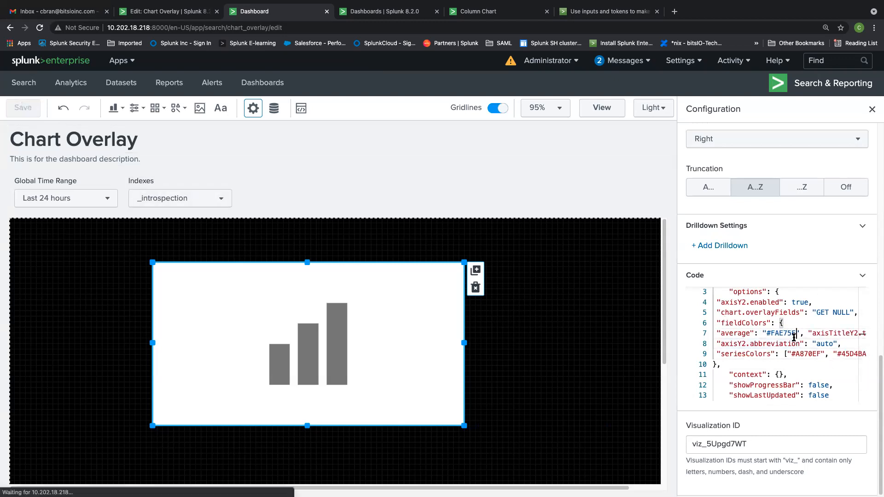
pyautogui.scroll(-1, 807, 378)
pyautogui.scroll(1, 809, 384)
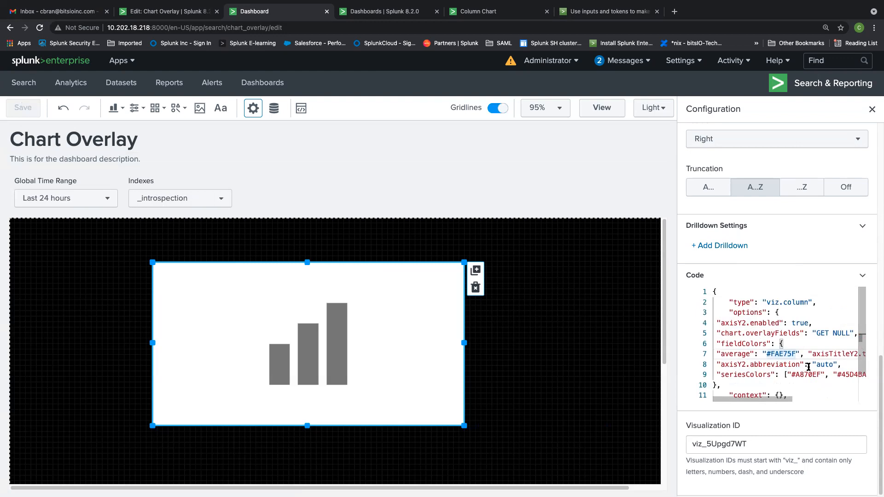
pyautogui.click(796, 324)
pyautogui.moveTo(849, 333); pyautogui.dragTo(816, 333)
pyautogui.write('average')
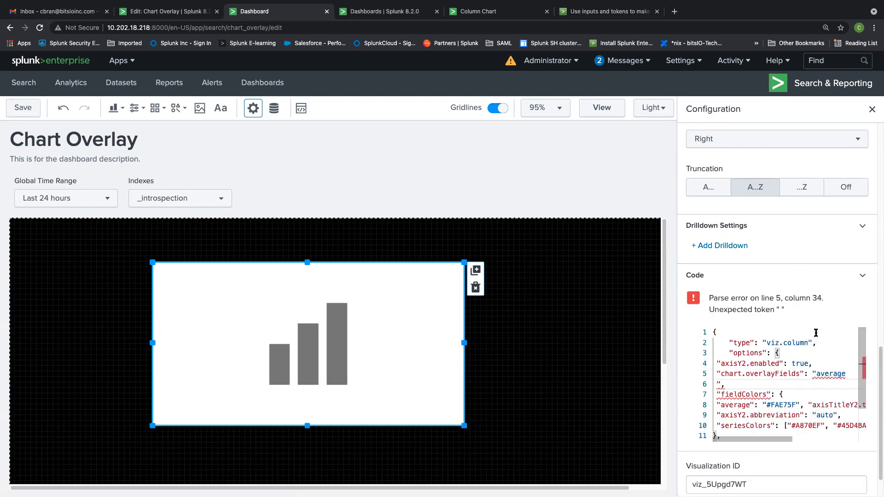
pyautogui.click(24, 109)
pyautogui.moveTo(772, 397)
pyautogui.mouseDown()
pyautogui.moveTo(821, 396)
pyautogui.moveTo(771, 396)
pyautogui.mouseUp()
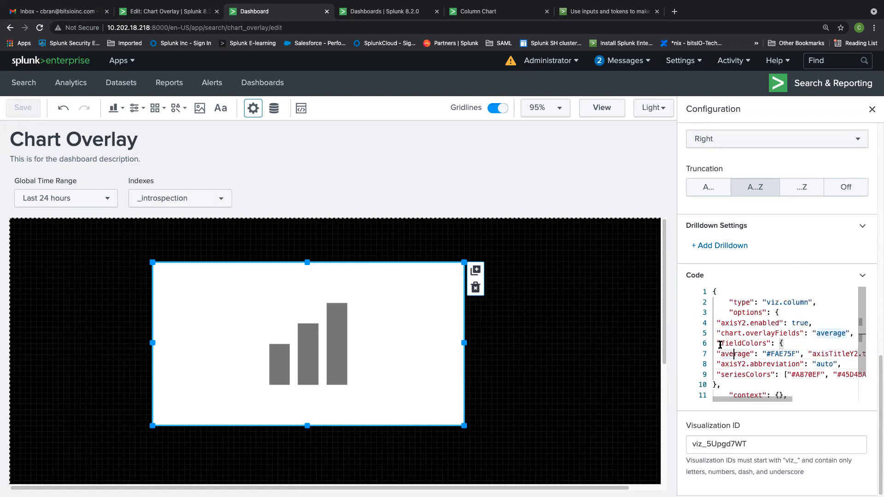
# Delete the lines from fieldColors through seriesColors and the comma after the chart.overlayFields value, and save the dashboard.
pyautogui.moveTo(716, 343); pyautogui.dragTo(854, 374)
pyautogui.press('BackSpace')
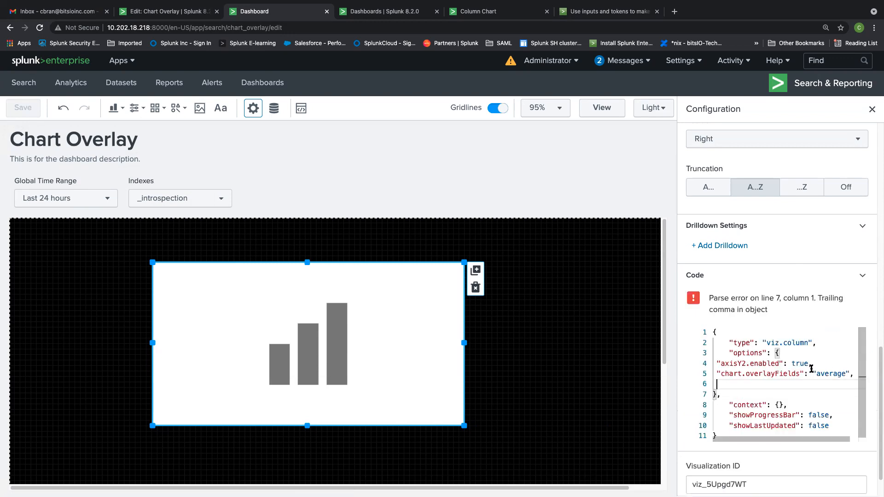
pyautogui.press('BackSpace')
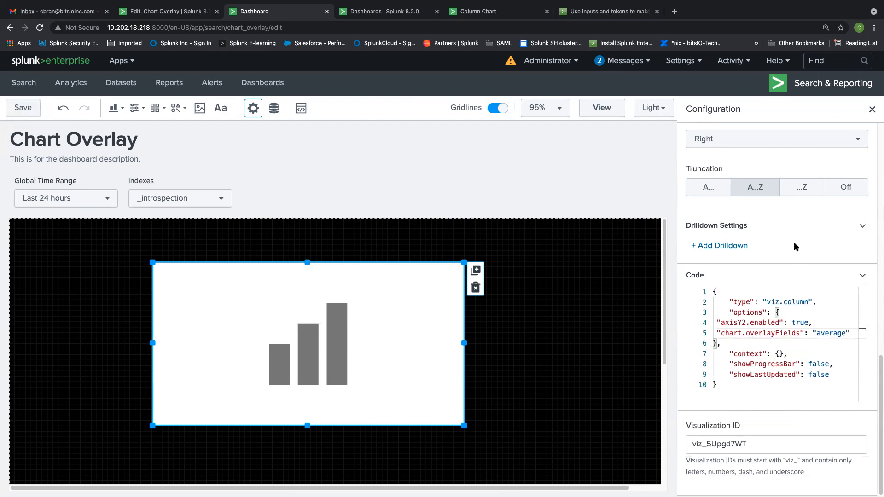
pyautogui.scroll(7, 810, 220)
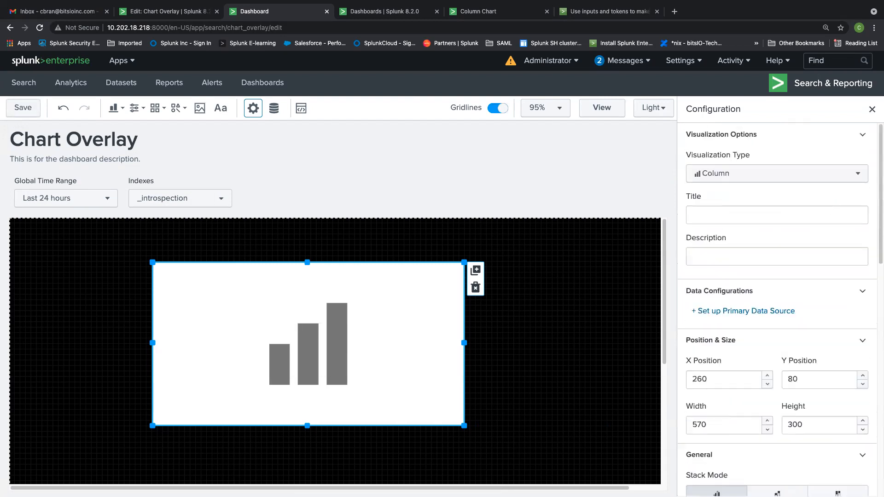
pyautogui.click(22, 110)
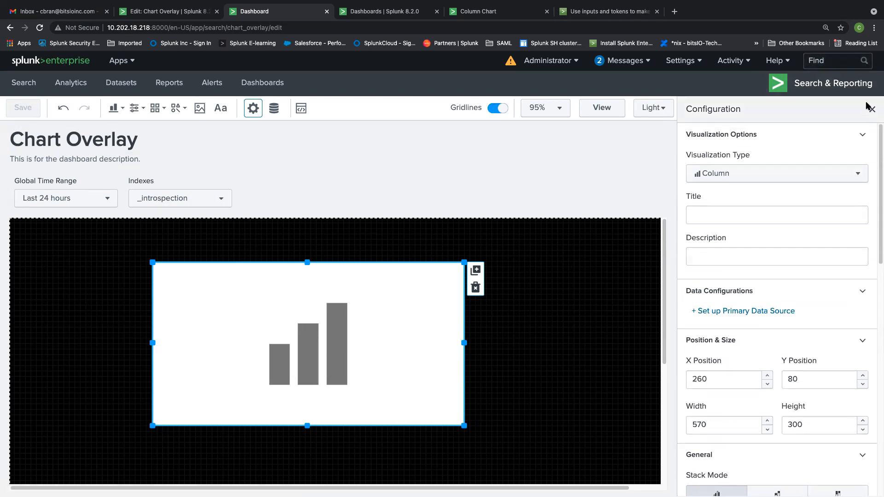
# Reduce the browser's page zoom to 100%.
pyautogui.click(874, 28)
pyautogui.click(810, 127)
pyautogui.click(813, 129)
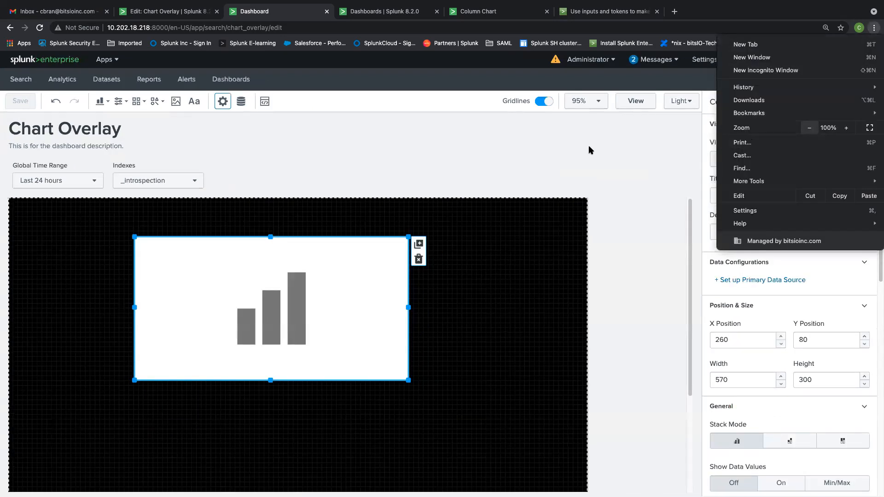
pyautogui.click(428, 303)
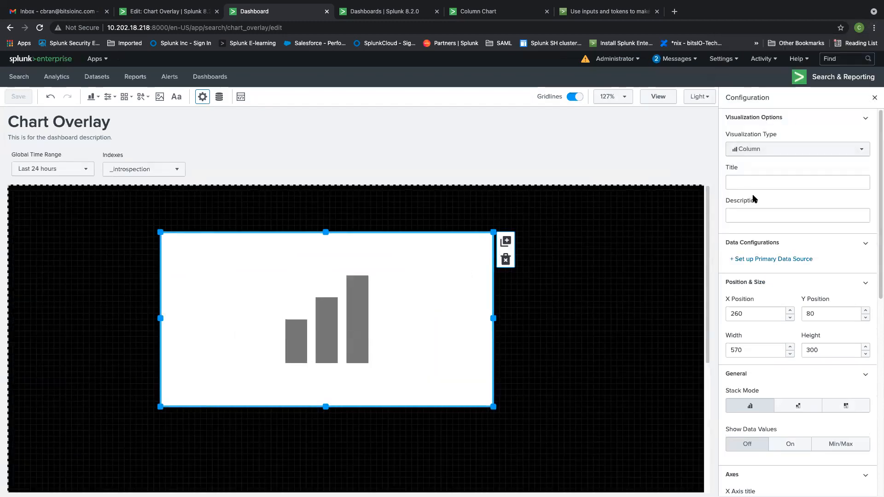
# Set search_chart_overlay as the column chart's primary data source and close the chart's configuration.
pyautogui.scroll(-8, 760, 207)
pyautogui.scroll(4, 783, 227)
pyautogui.scroll(-2, 773, 279)
pyautogui.scroll(-1, 776, 295)
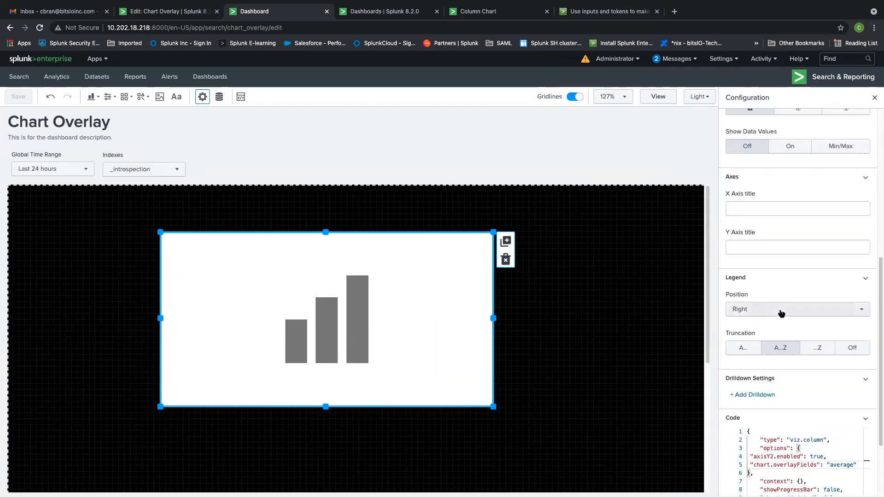
pyautogui.scroll(2, 786, 299)
pyautogui.scroll(4, 788, 253)
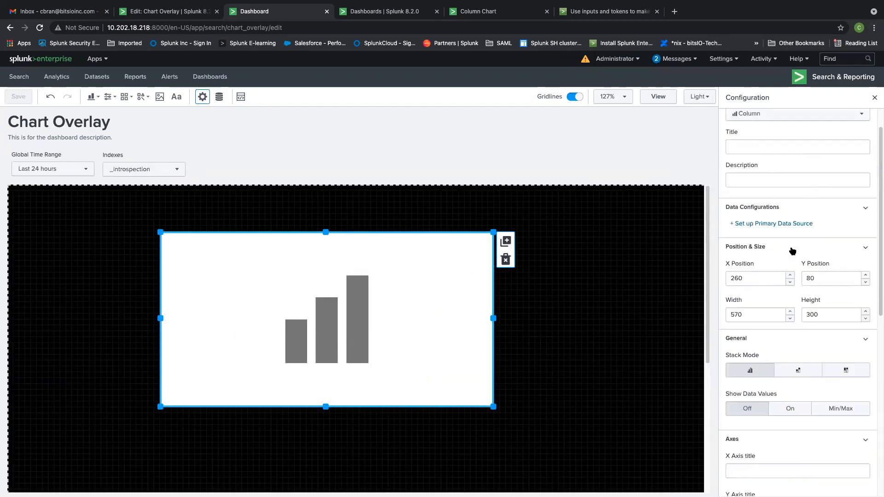
pyautogui.click(782, 224)
pyautogui.click(824, 152)
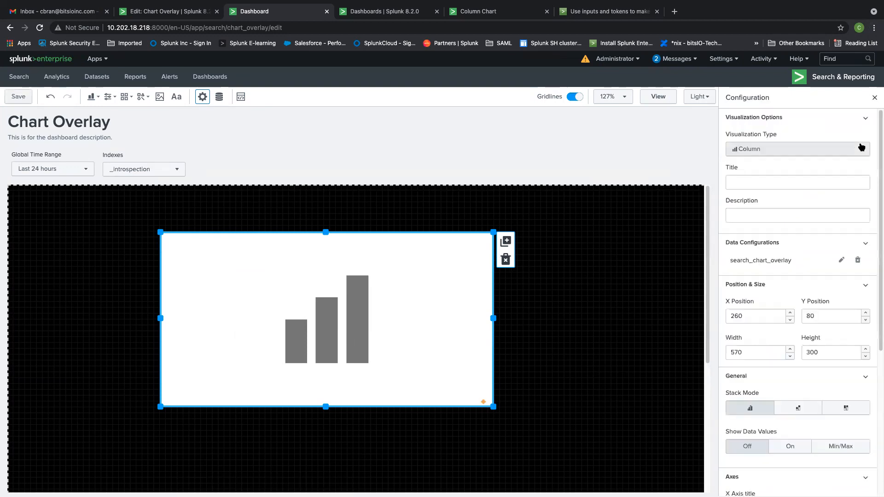
pyautogui.scroll(-4, 822, 276)
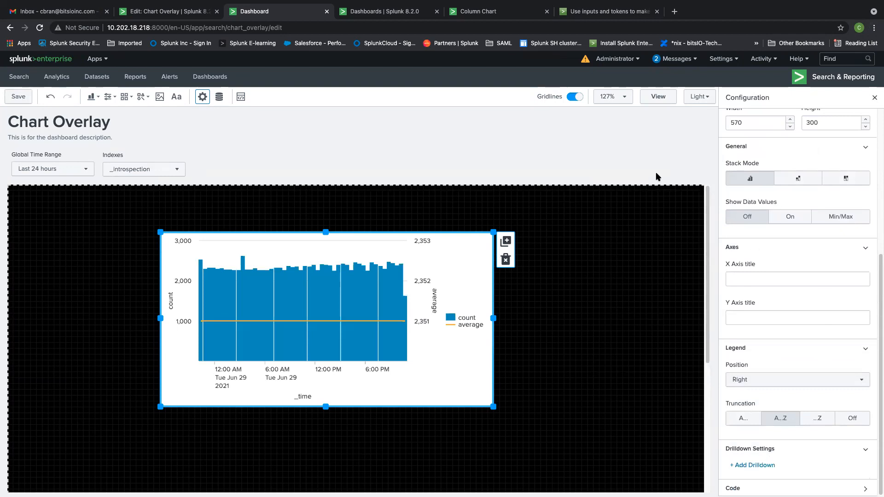
pyautogui.click(873, 98)
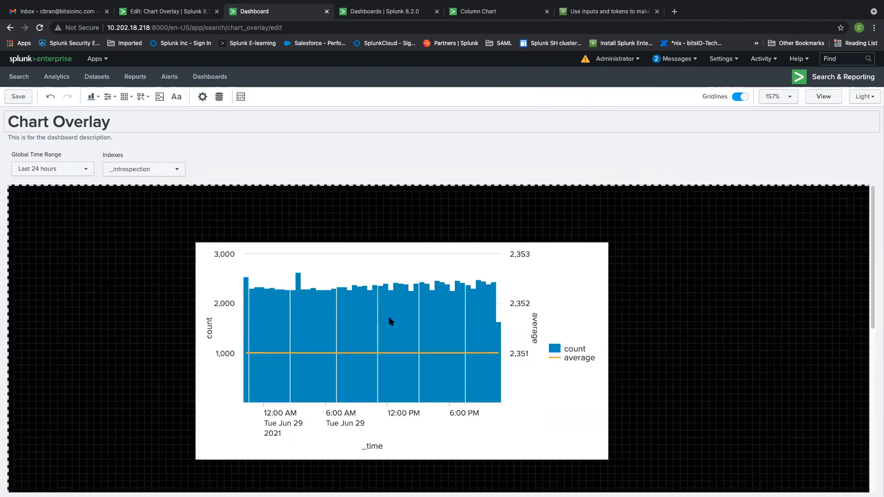
# Examine the source definition of the Chart Overlay example on the Column Chart examples page.
pyautogui.click(384, 12)
pyautogui.click(473, 25)
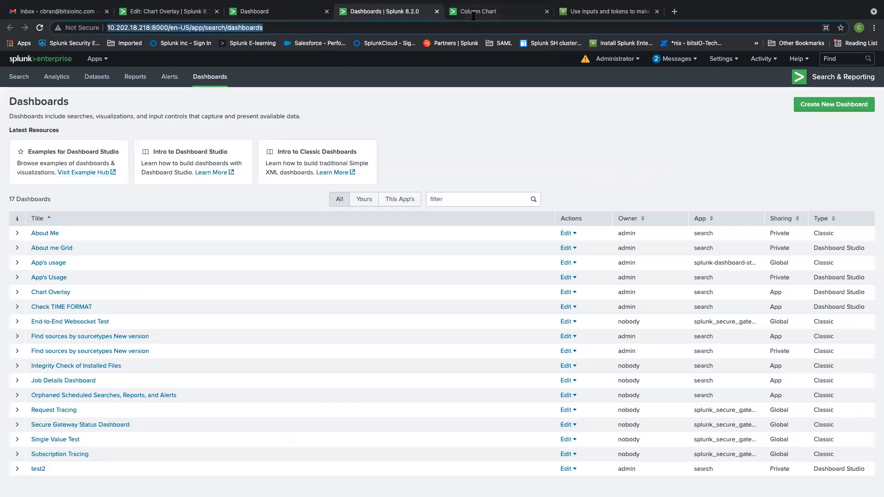
pyautogui.click(473, 16)
pyautogui.scroll(5, 401, 258)
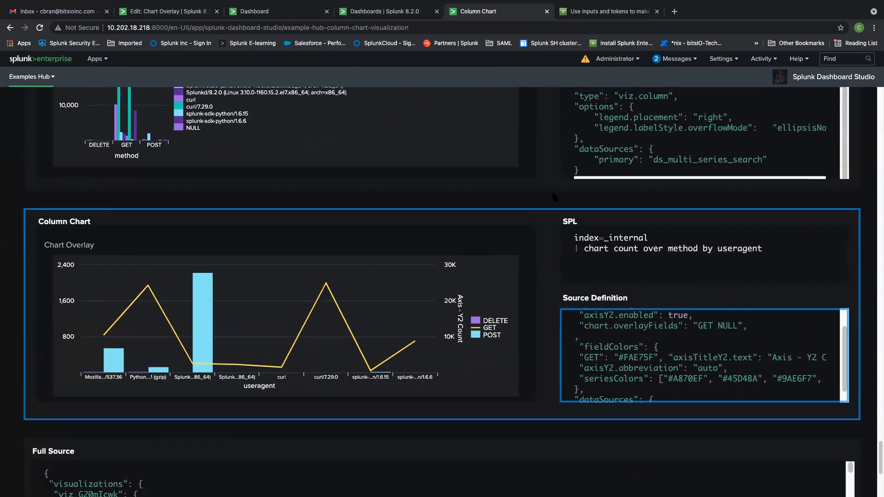
pyautogui.scroll(-2, 626, 357)
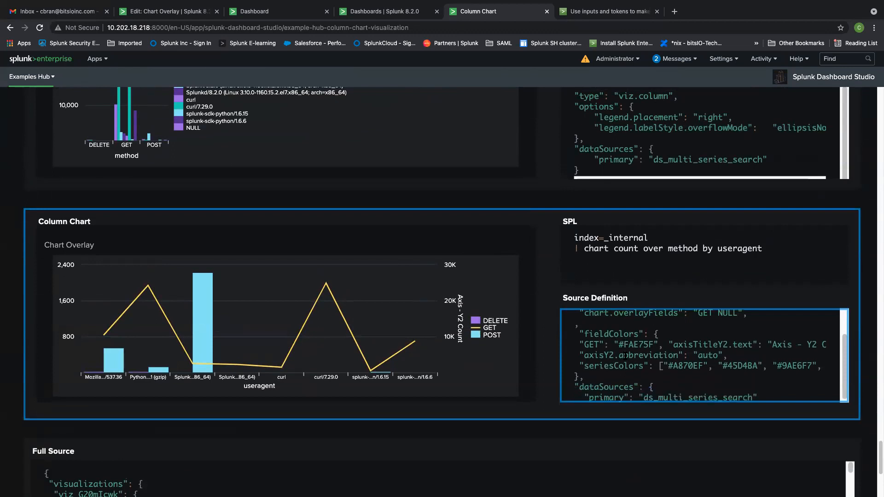
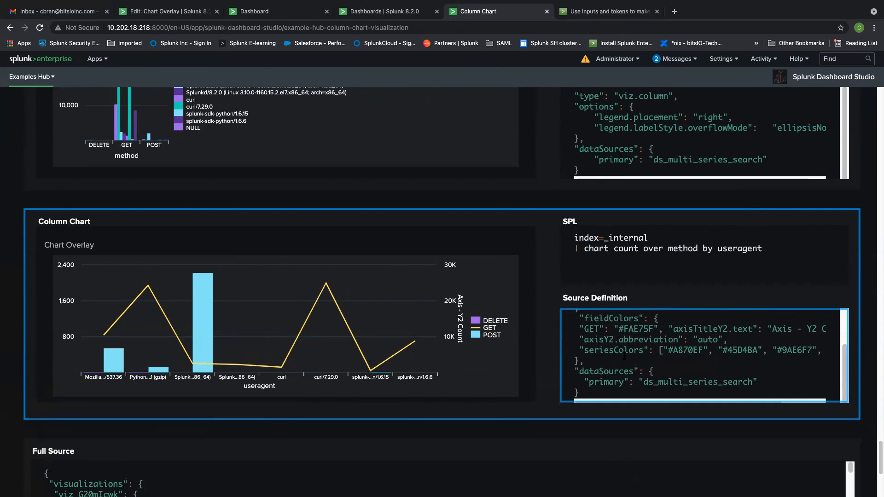
pyautogui.scroll(1, 626, 366)
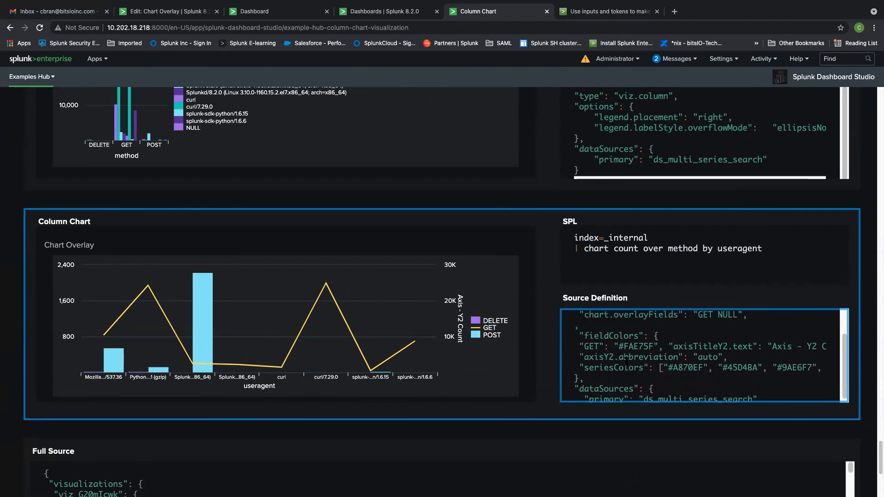
pyautogui.scroll(3, 626, 361)
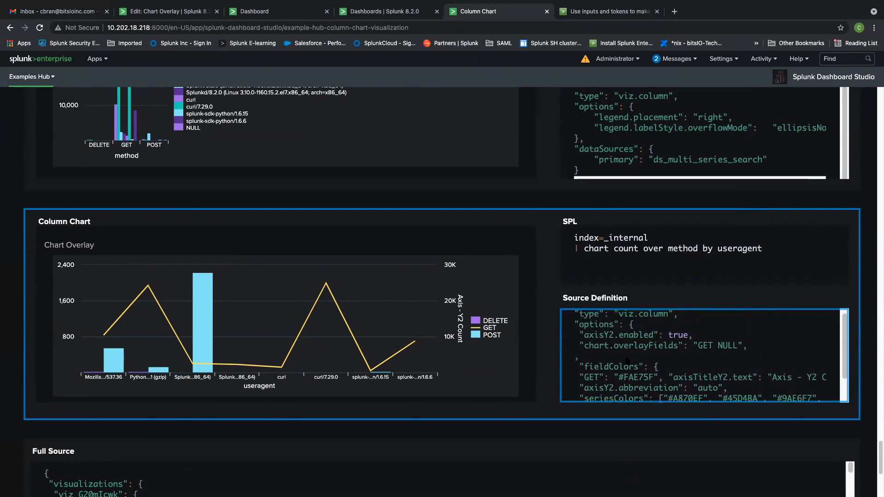
pyautogui.scroll(-1, 626, 359)
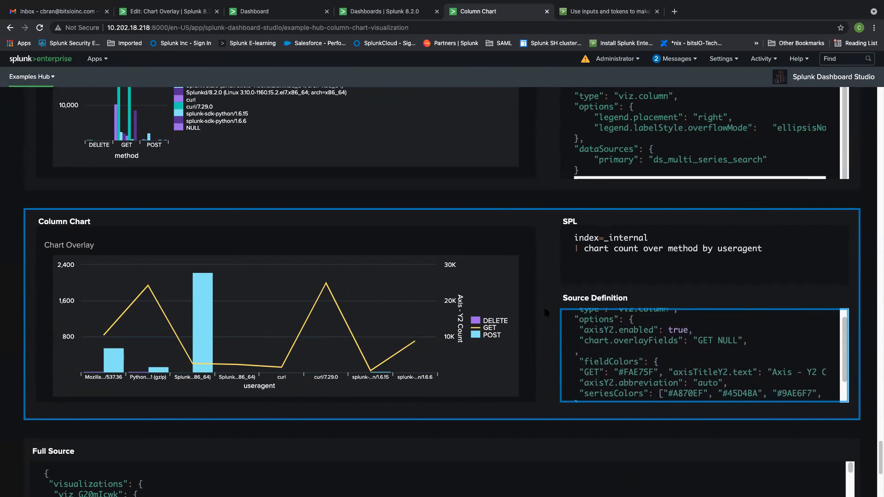
# Return to the Examples Hub home page and look over the example visualizations.
pyautogui.scroll(20, 545, 312)
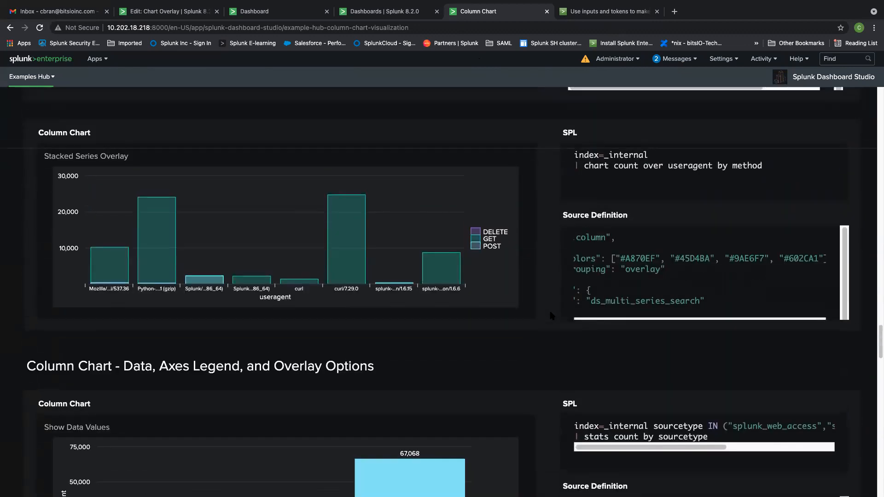
pyautogui.scroll(20, 551, 316)
pyautogui.scroll(20, 552, 314)
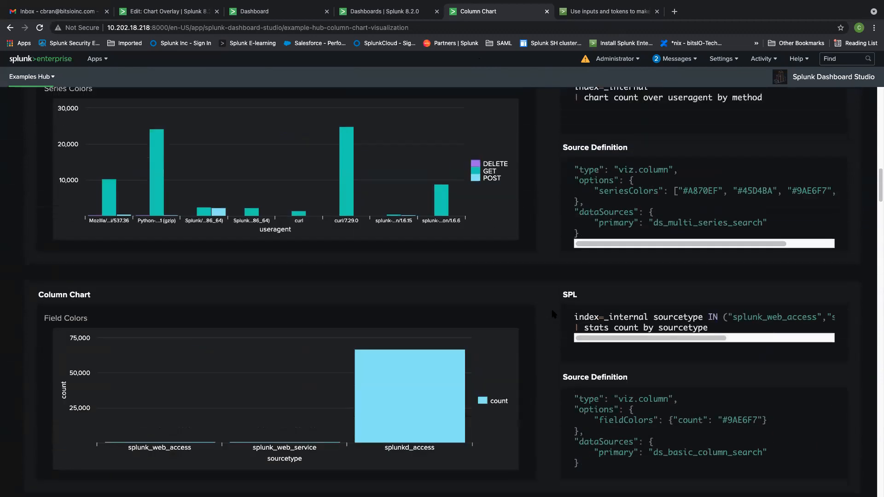
pyautogui.scroll(15, 552, 313)
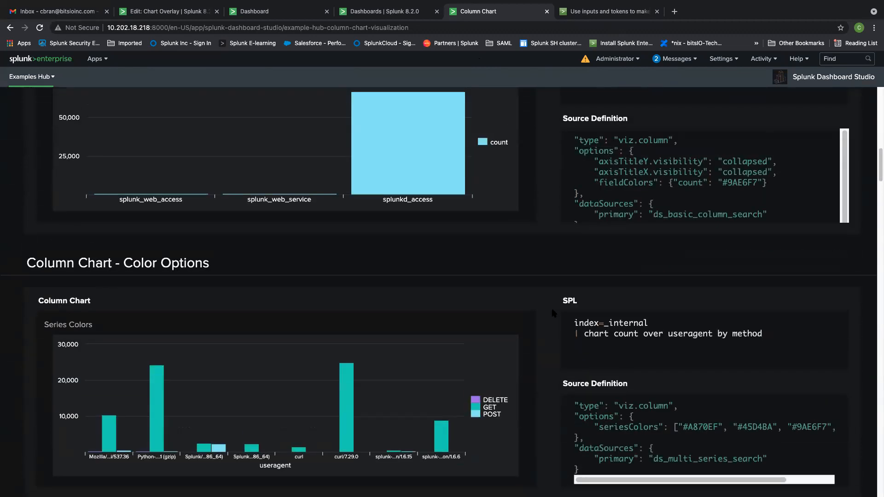
pyautogui.scroll(10, 553, 314)
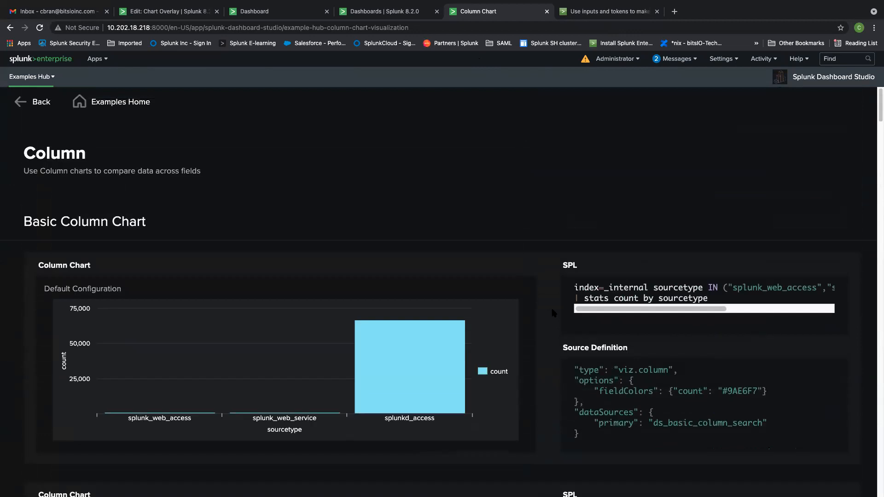
pyautogui.click(116, 102)
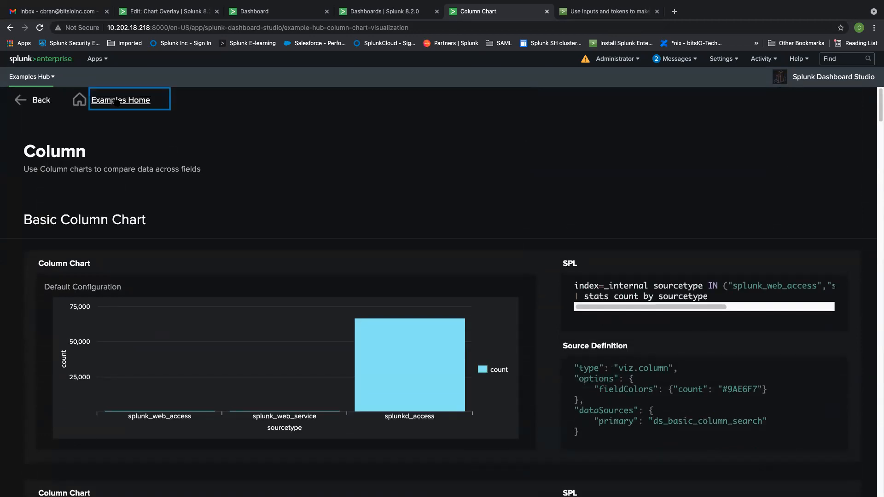
pyautogui.press('Tab')
pyautogui.click(125, 102)
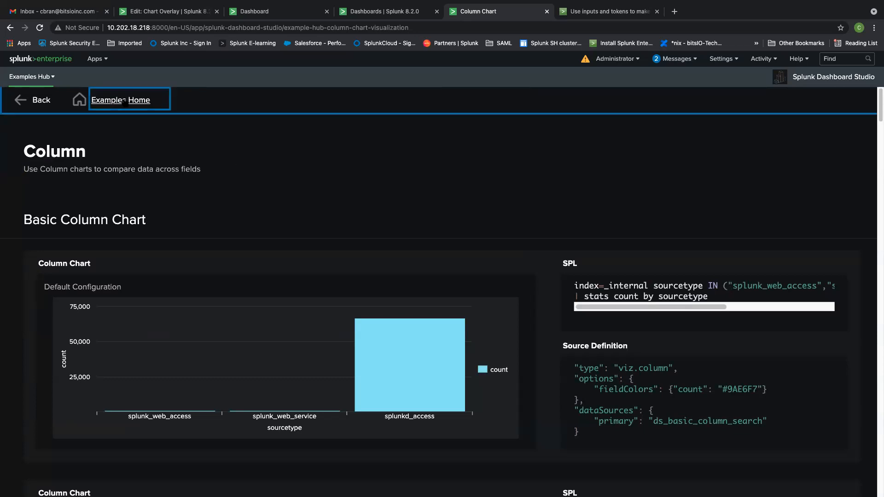
pyautogui.click(124, 101)
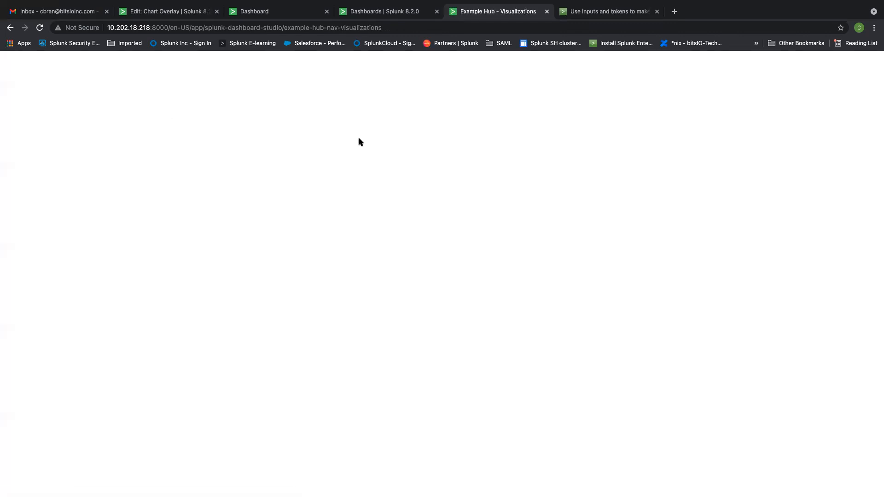
pyautogui.scroll(-1, 358, 128)
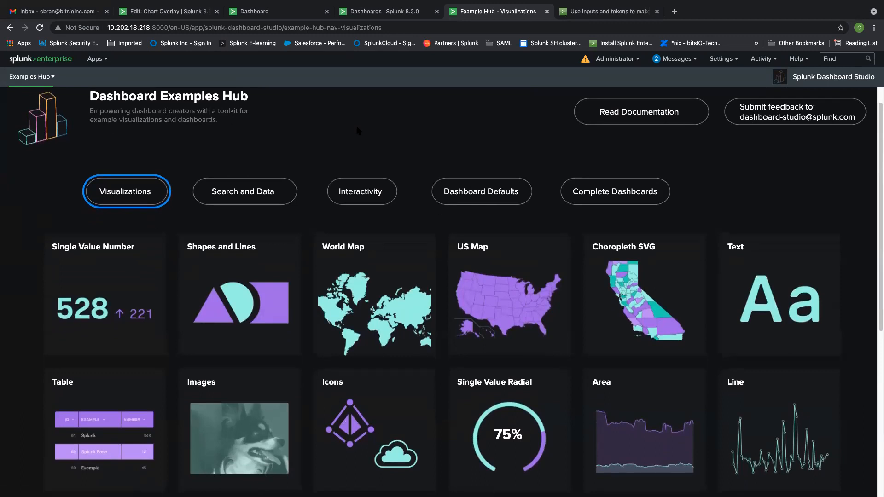
pyautogui.scroll(-3, 358, 131)
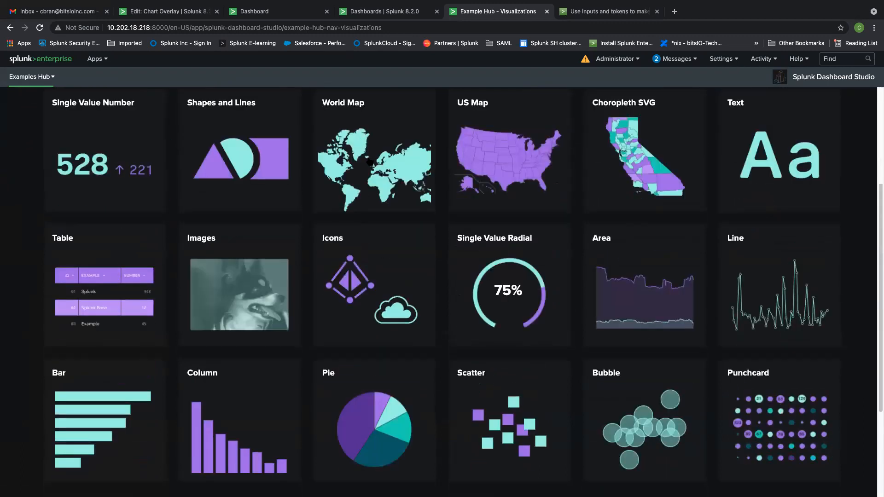
pyautogui.scroll(2, 367, 169)
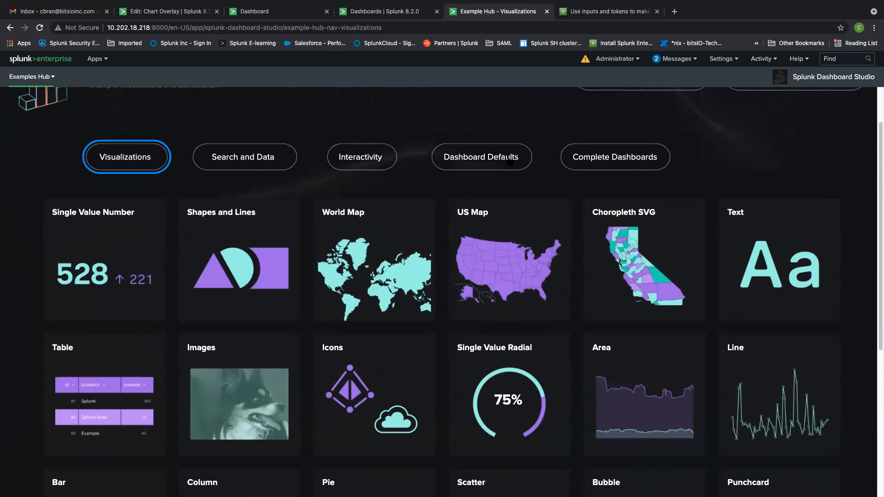
# Open the Complete Dashboards examples in the hub and look over the sample dashboards.
pyautogui.click(617, 159)
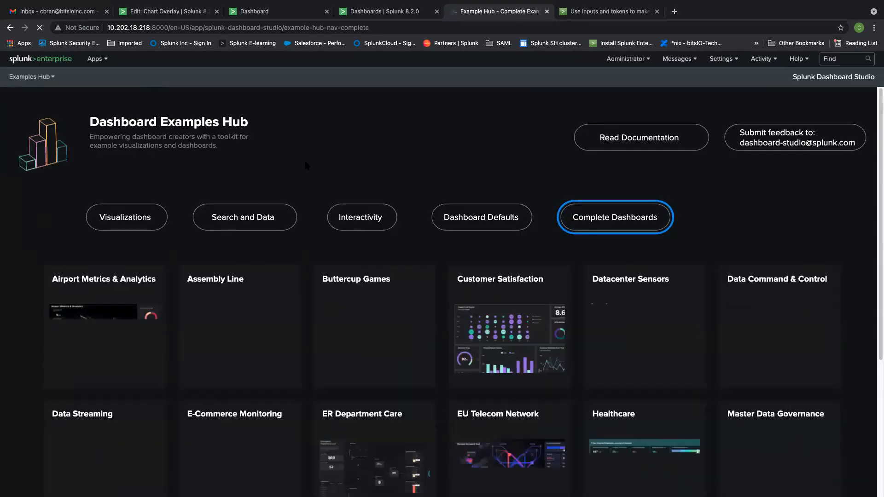
pyautogui.scroll(-1, 307, 168)
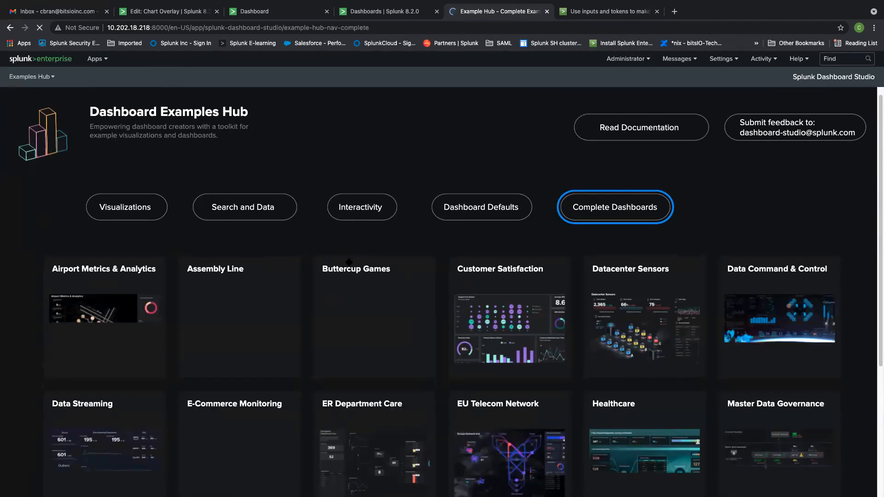
pyautogui.scroll(-2, 609, 261)
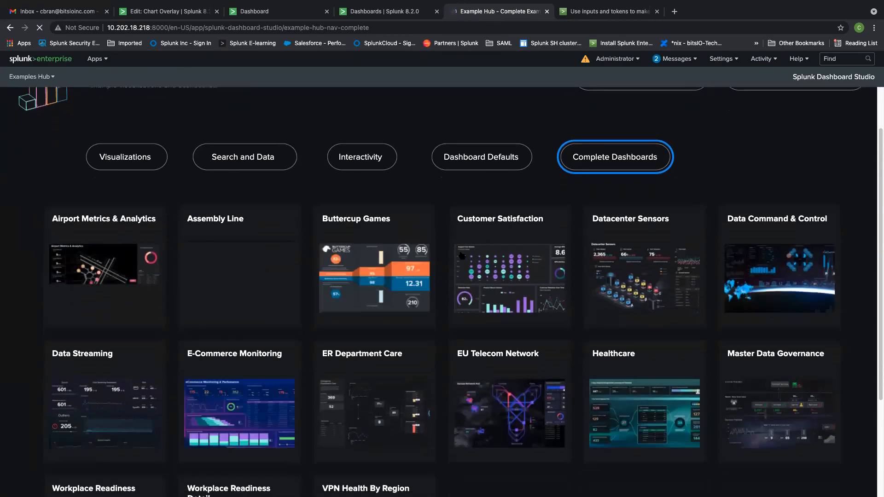
pyautogui.scroll(-1, 354, 271)
pyautogui.scroll(-2, 289, 257)
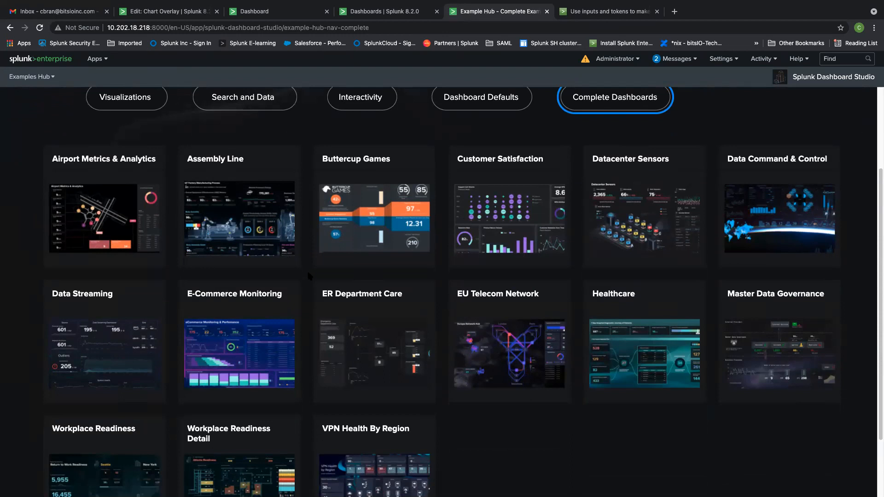
pyautogui.scroll(3, 309, 276)
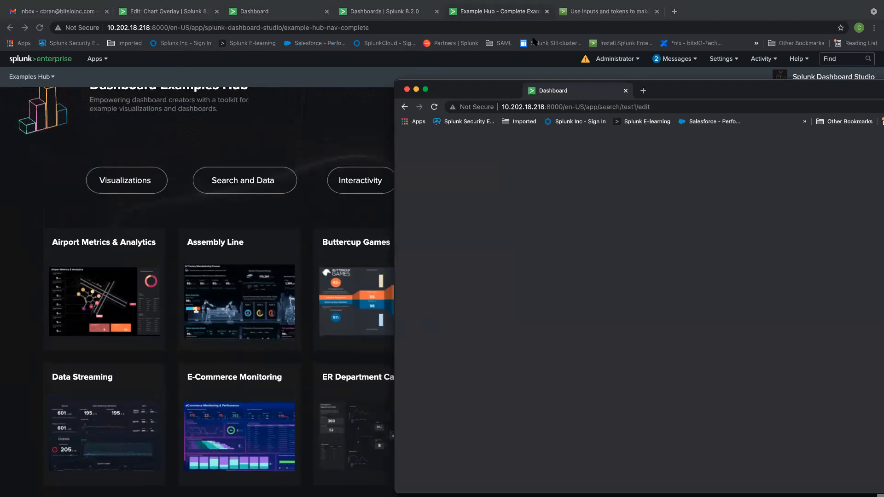
# Bring the App's Usage dashboard into the main browser window and view it with App's Name set to Splunk Dashboard Studio.
pyautogui.moveTo(567, 90); pyautogui.dragTo(568, 14)
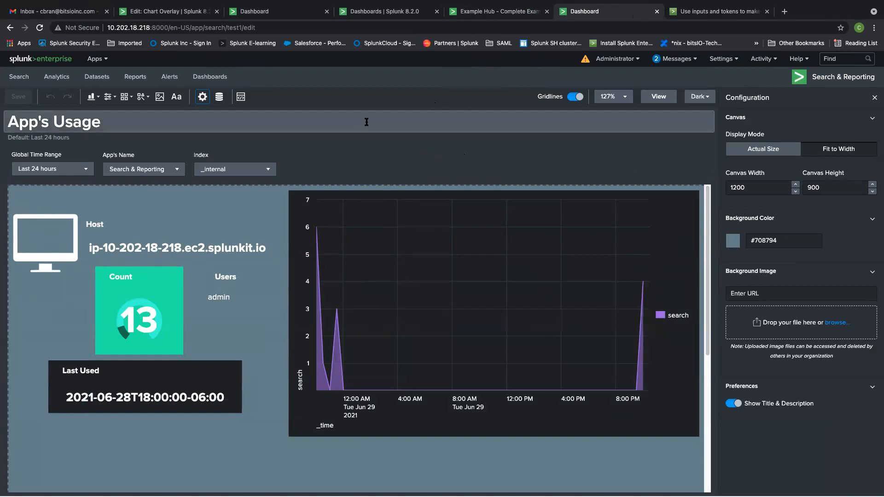
pyautogui.click(653, 96)
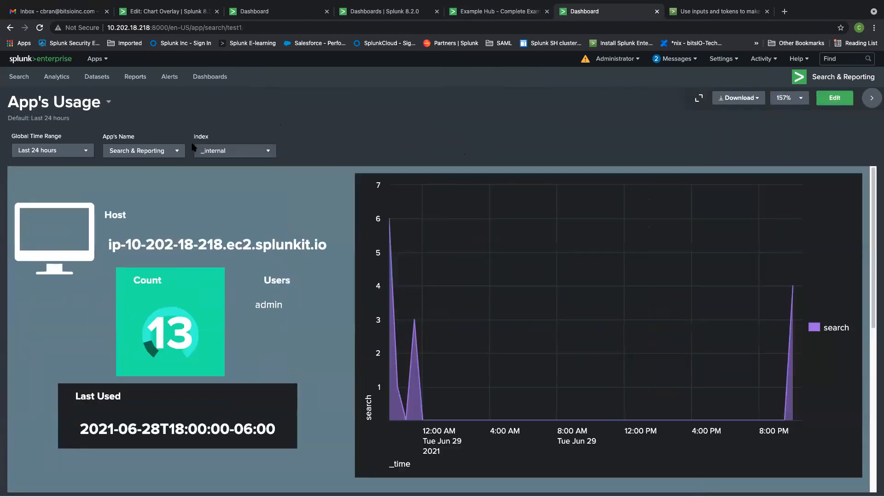
pyautogui.click(143, 151)
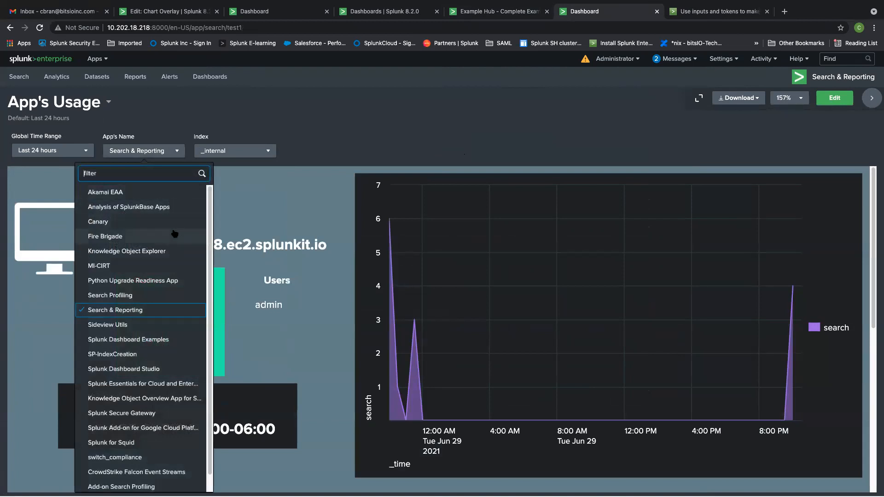
pyautogui.scroll(-1, 178, 267)
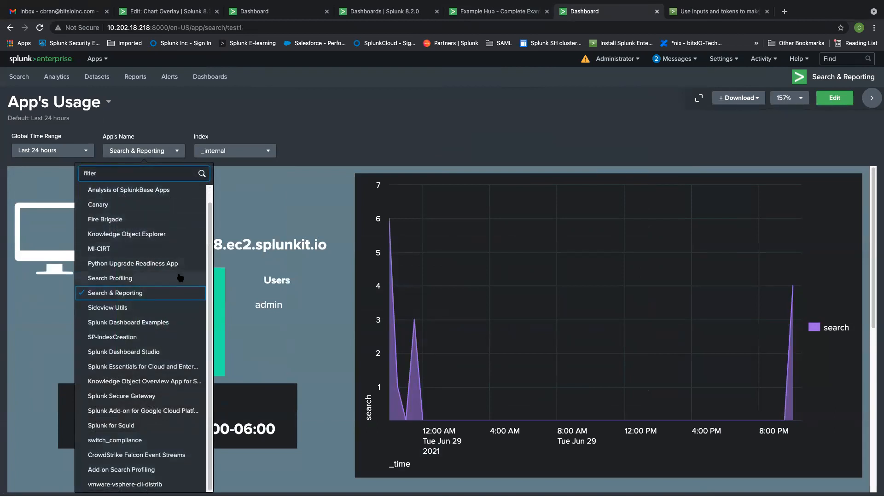
pyautogui.click(164, 353)
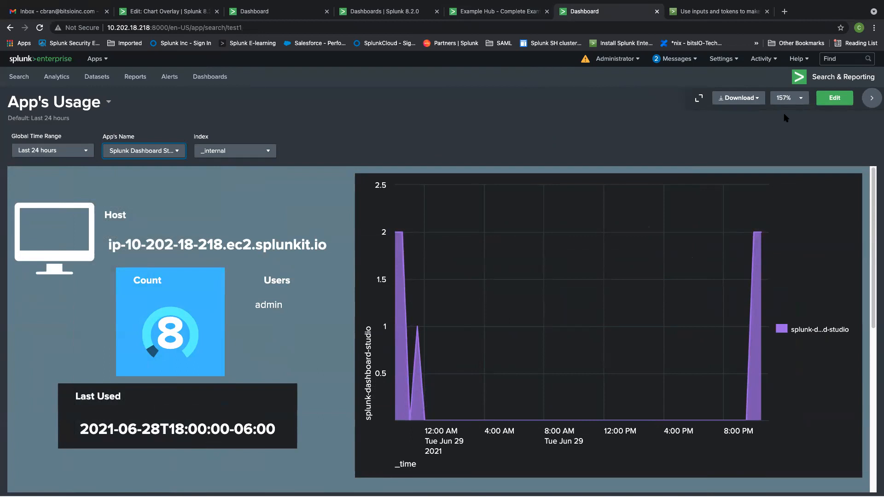
# Open the App's Usage dashboard for editing and examine the code of its index dropdown input.
pyautogui.click(832, 103)
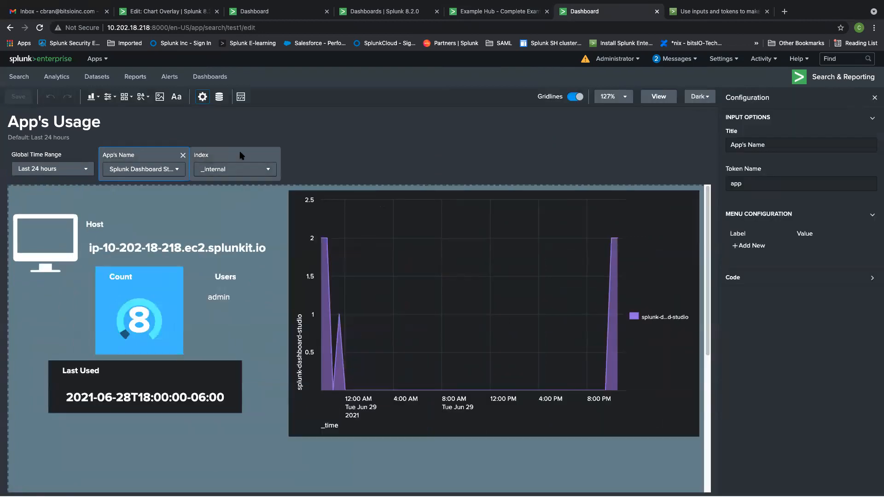
pyautogui.click(240, 155)
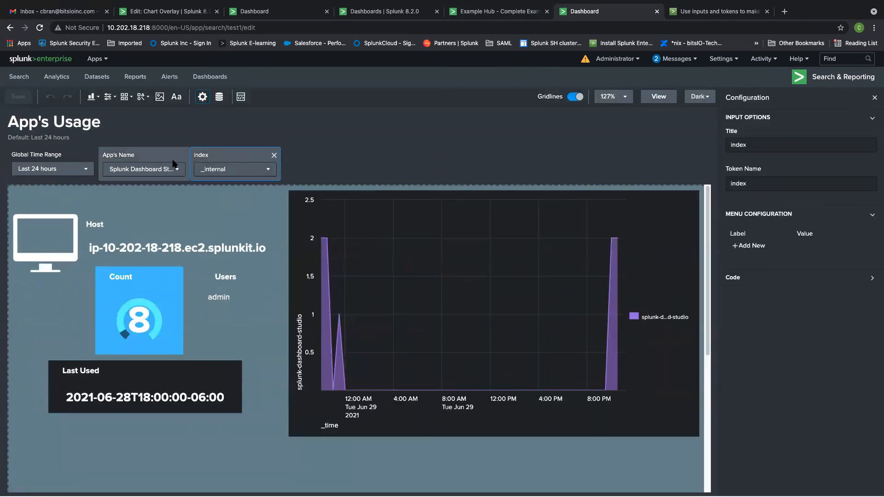
pyautogui.click(825, 280)
pyautogui.scroll(-3, 829, 319)
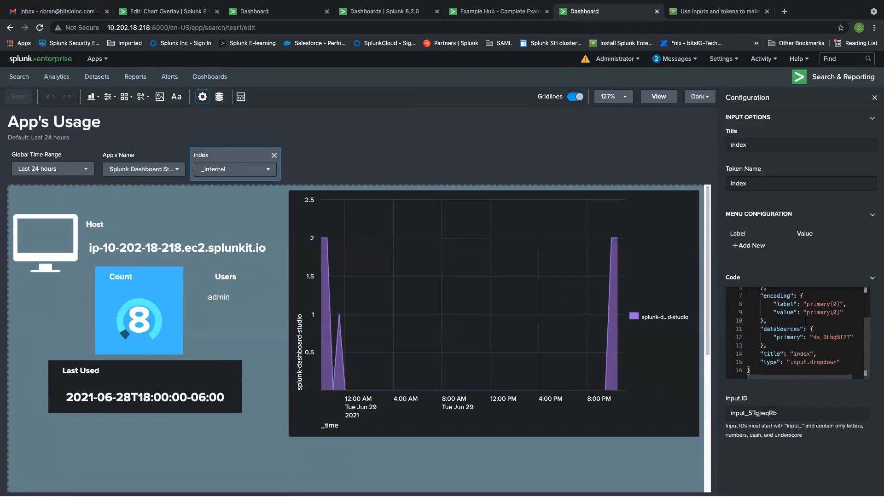
# Examine the encoding and dataSources entries in the index dropdown's code, including its label, value and primary data source.
pyautogui.moveTo(752, 296); pyautogui.dragTo(853, 337)
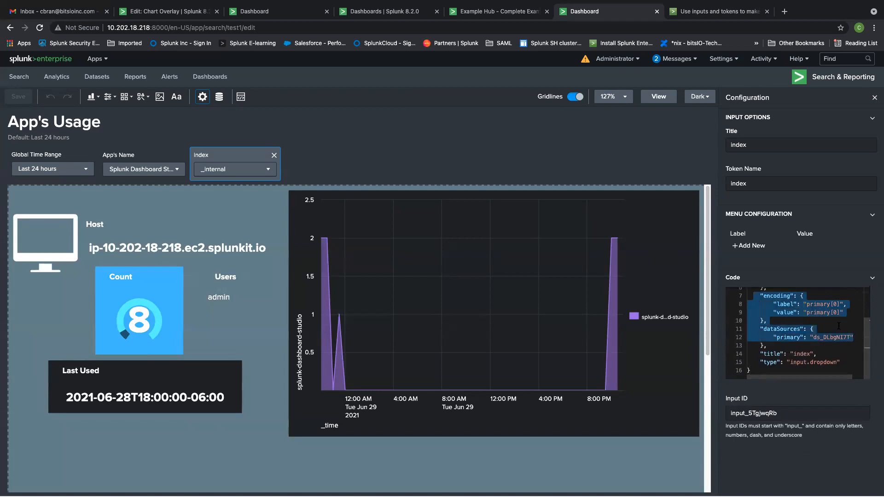
pyautogui.click(838, 325)
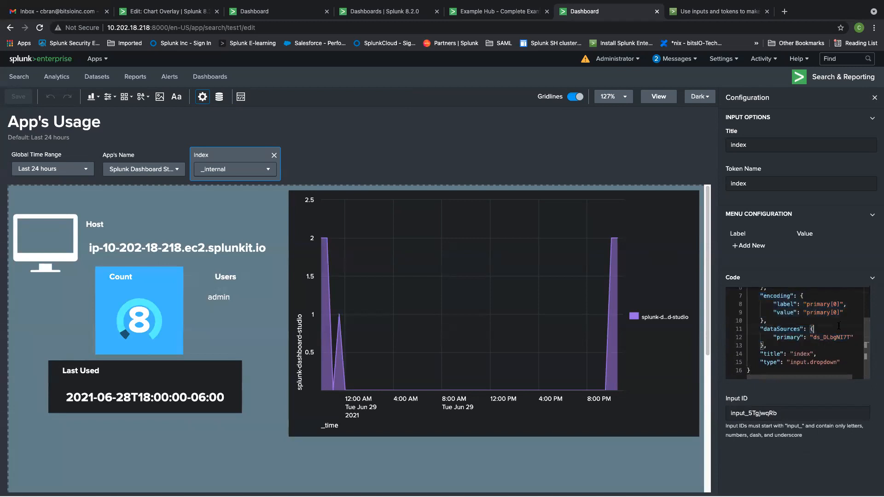
pyautogui.moveTo(852, 339); pyautogui.dragTo(744, 296)
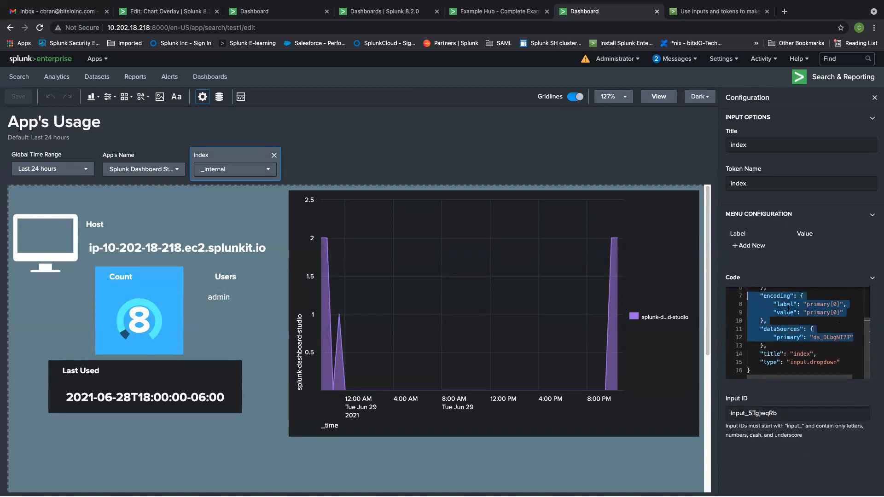
pyautogui.click(770, 304)
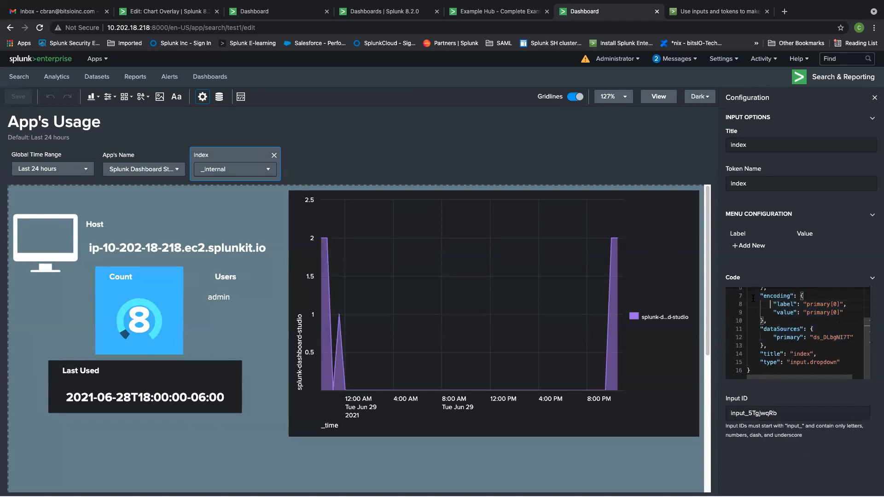
pyautogui.moveTo(851, 337); pyautogui.dragTo(816, 338)
pyautogui.click(815, 337)
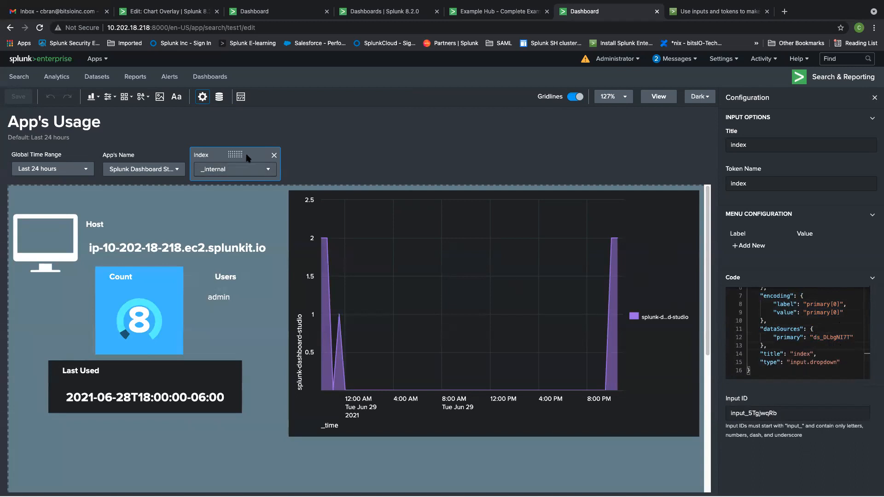
# Select the App's Name input and examine the label and value encoding in its code.
pyautogui.click(171, 155)
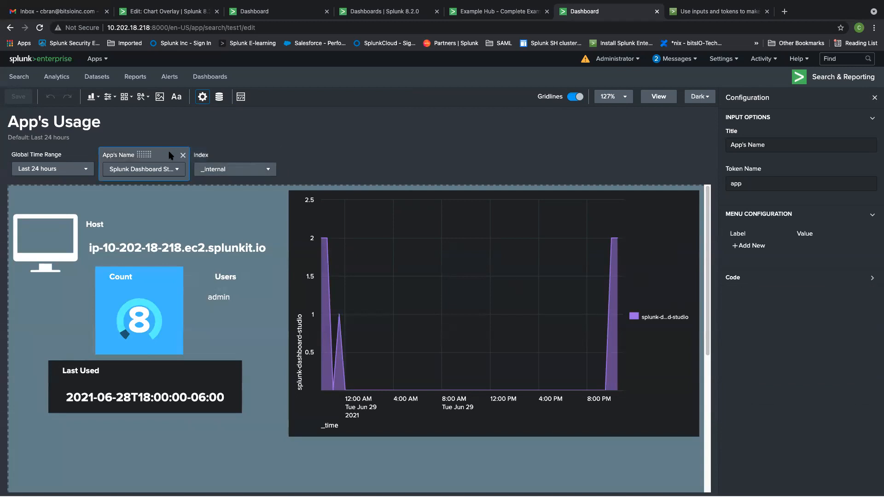
pyautogui.click(834, 280)
pyautogui.scroll(-2, 823, 332)
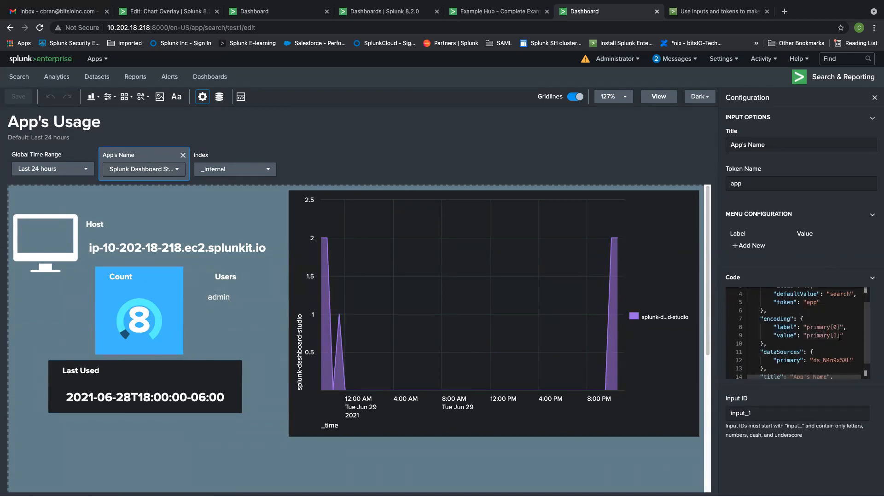
pyautogui.scroll(-2, 834, 334)
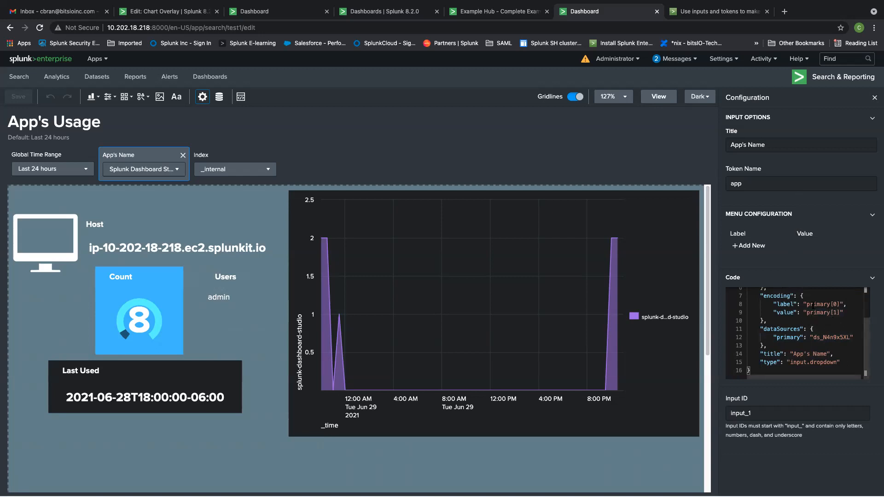
# Open the ds_input_1 data source from the dashboard's data overview and copy its entire SPL query.
pyautogui.click(220, 97)
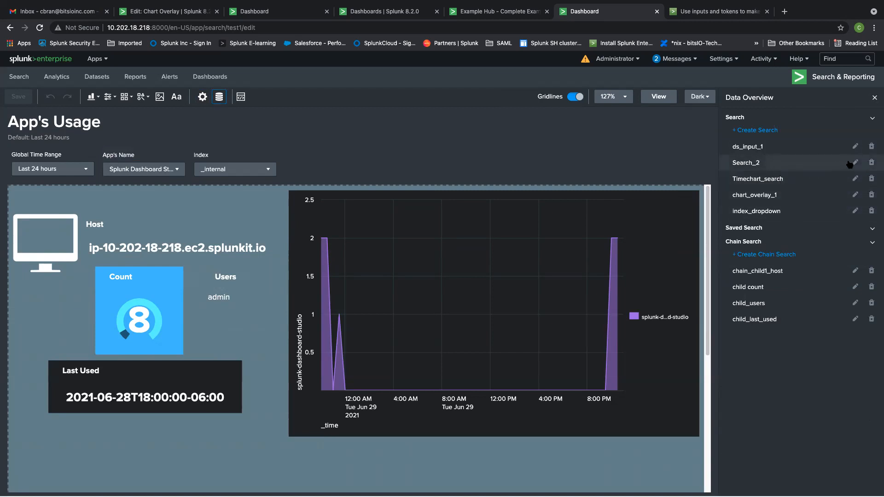
pyautogui.click(852, 147)
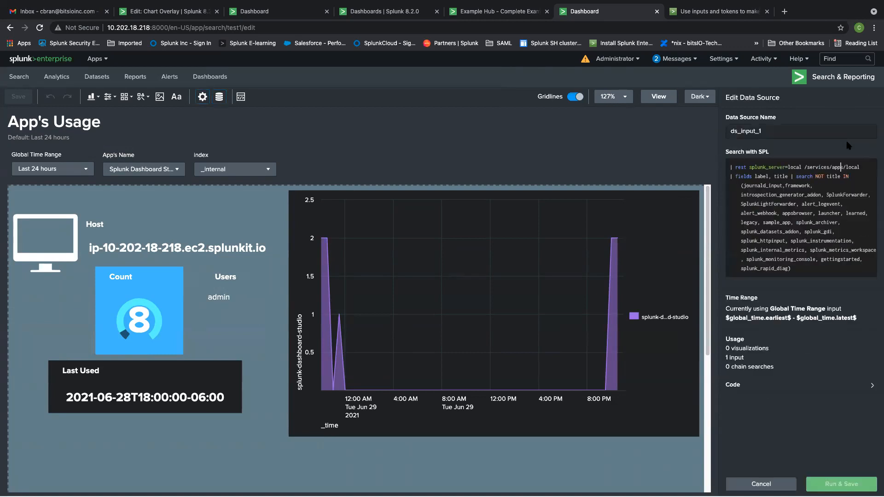
pyautogui.click(795, 202)
pyautogui.hotkey('ctrl', 'a')
pyautogui.press('super+c')
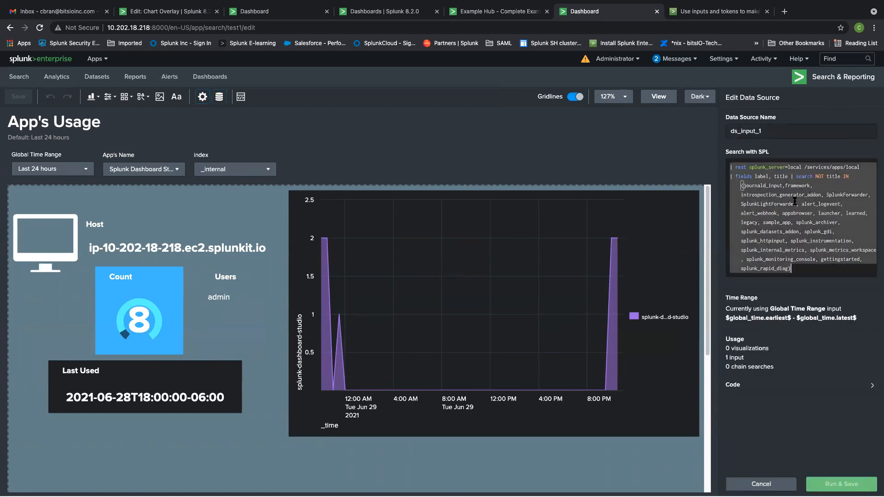
# Open the Search page in a new browser tab and run the copied ds_input_1 query there.
pyautogui.click(374, 10)
pyautogui.click(495, 11)
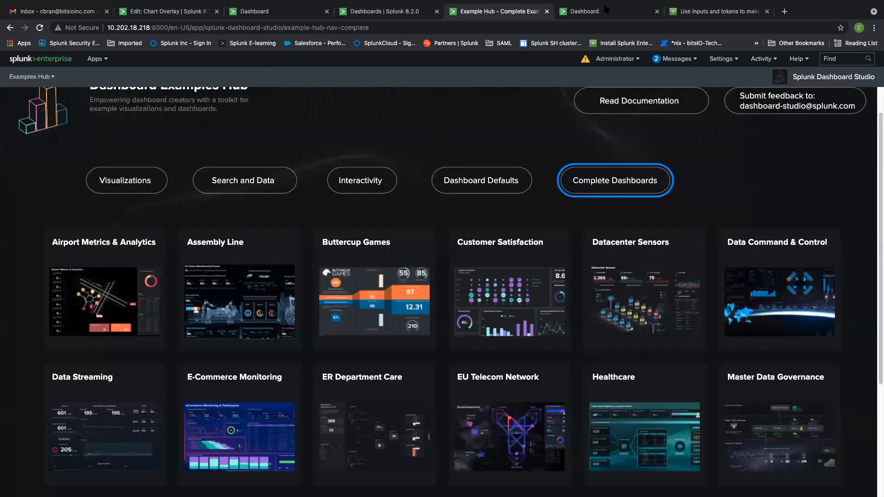
pyautogui.click(606, 9)
pyautogui.keyDown('super'); pyautogui.click(28, 77); pyautogui.keyUp('super')
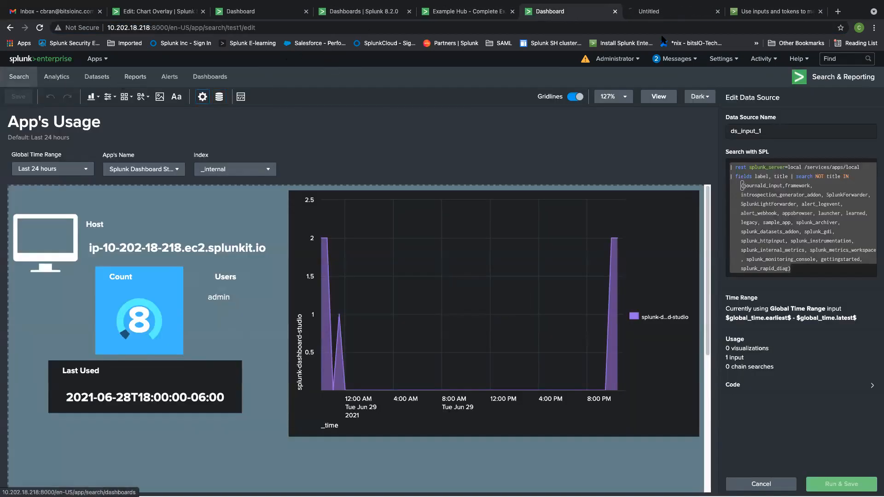
pyautogui.click(642, 12)
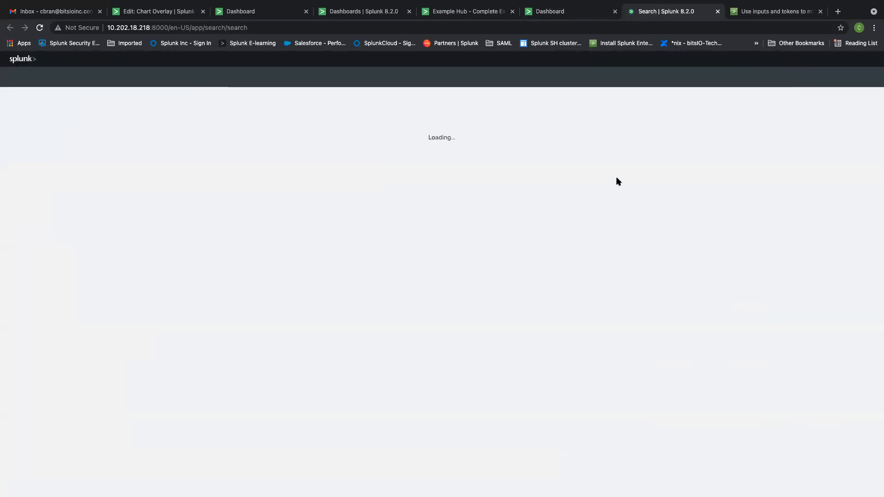
pyautogui.click(105, 128)
pyautogui.press('super+v')
pyautogui.press('Return')
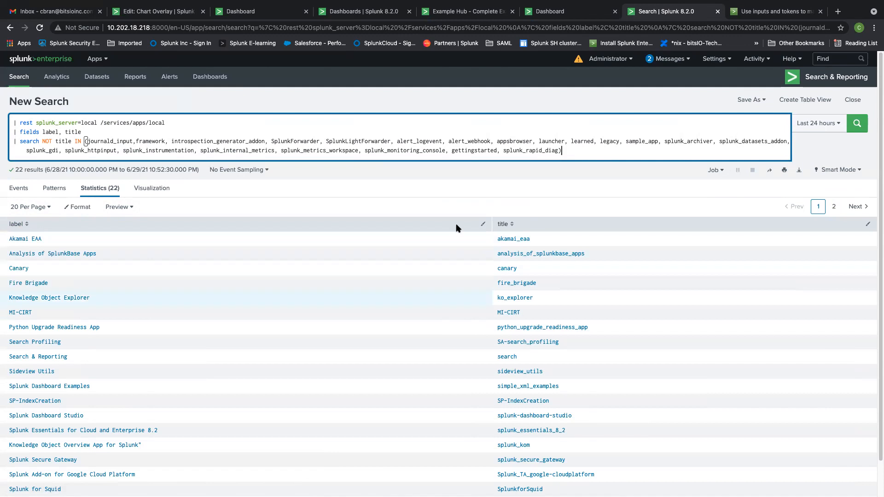
# Compare the App's Name dropdown entries with the label and title columns of the search results.
pyautogui.click(546, 15)
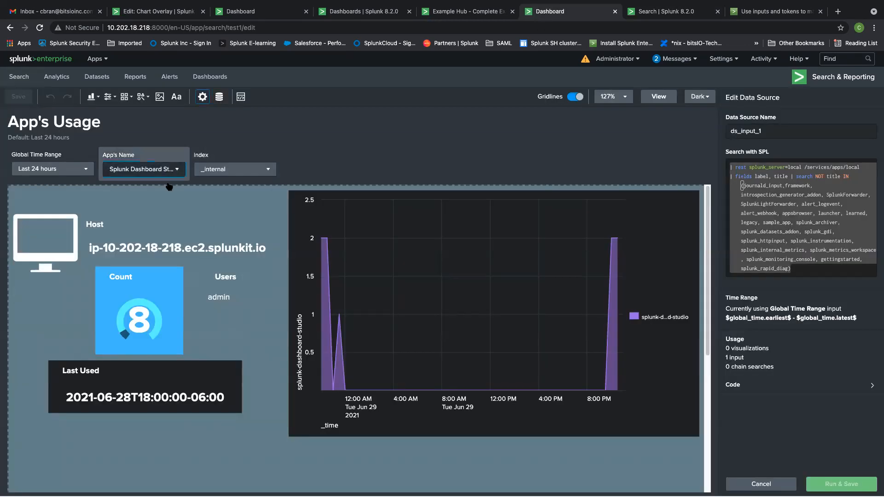
pyautogui.click(170, 169)
pyautogui.click(673, 12)
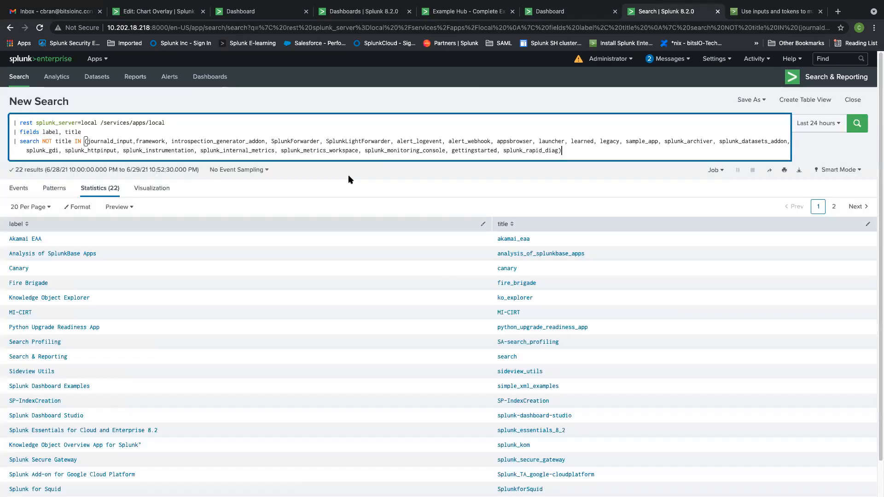
pyautogui.scroll(-2, 526, 255)
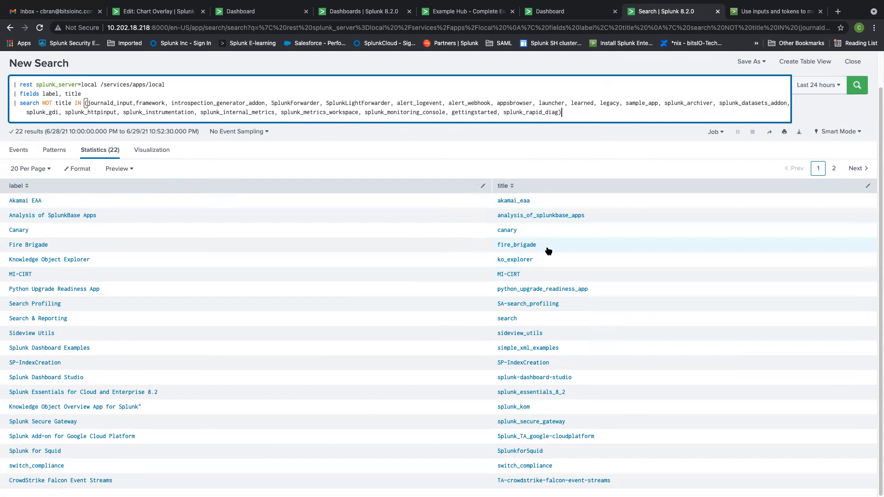
# Return to the App's Usage dashboard and check the primary[0], primary[1] and data source references in the App's Name input code.
pyautogui.click(570, 13)
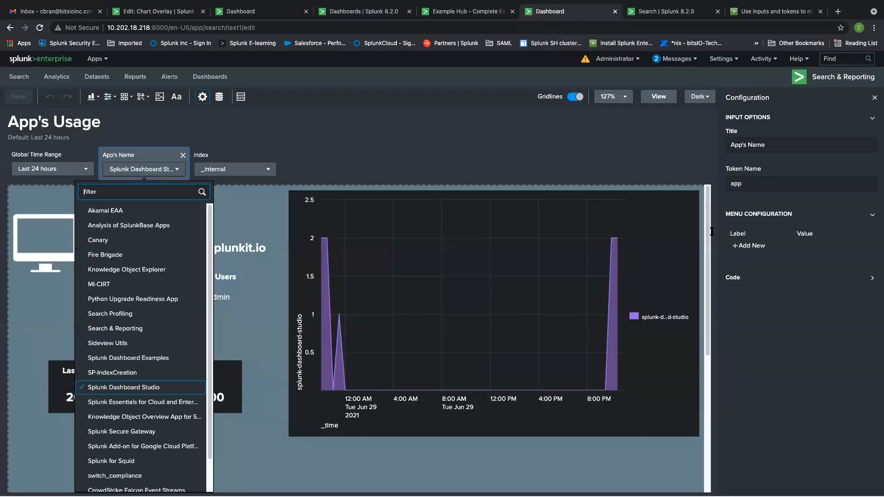
pyautogui.click(166, 155)
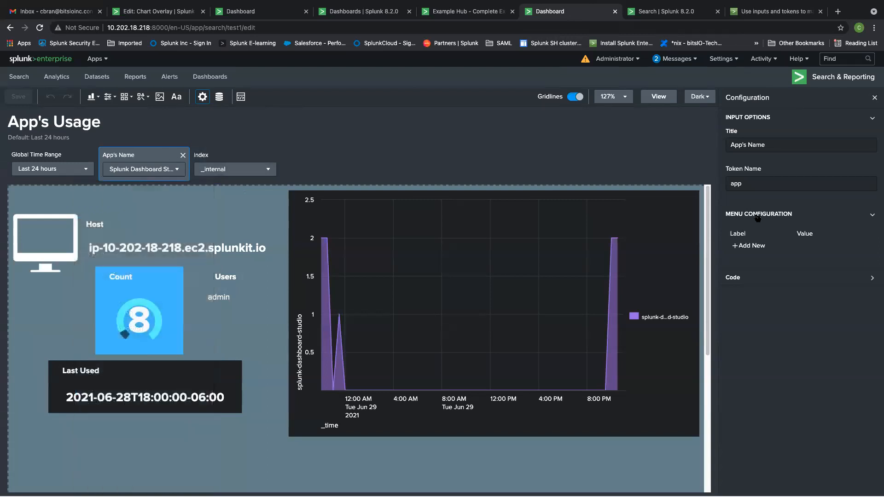
pyautogui.click(815, 281)
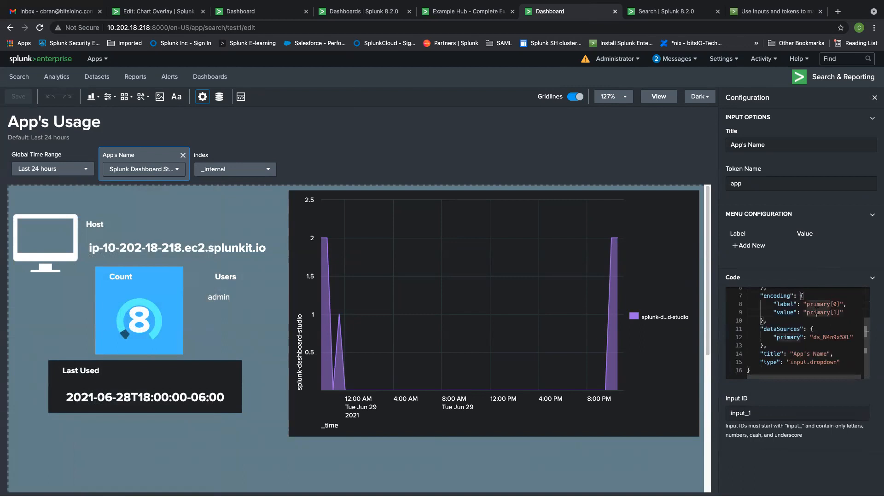
pyautogui.click(843, 337)
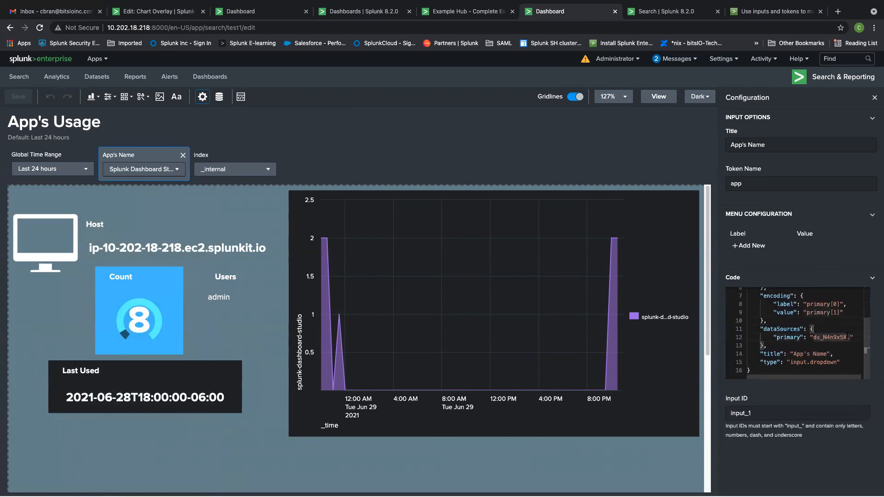
# Select the area chart and examine its configuration options and its code, including the seriesColors list.
pyautogui.click(226, 208)
pyautogui.click(438, 240)
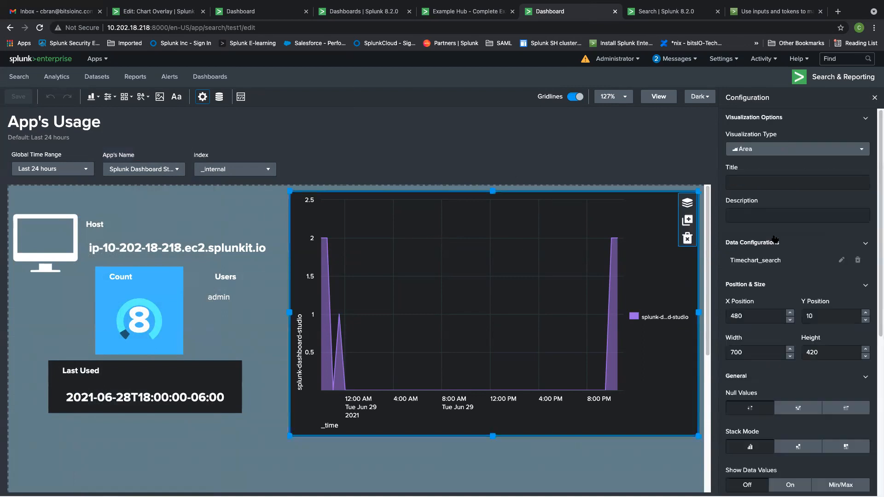
pyautogui.scroll(-4, 789, 251)
pyautogui.scroll(-4, 790, 253)
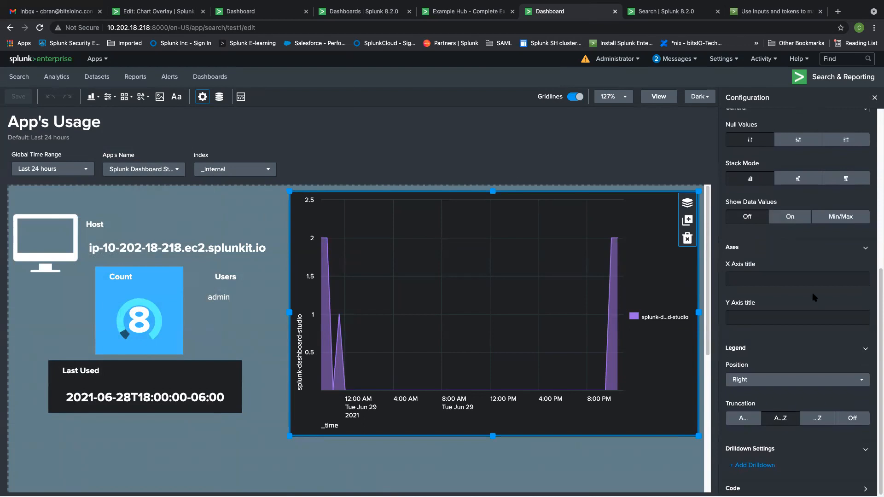
pyautogui.scroll(6, 818, 388)
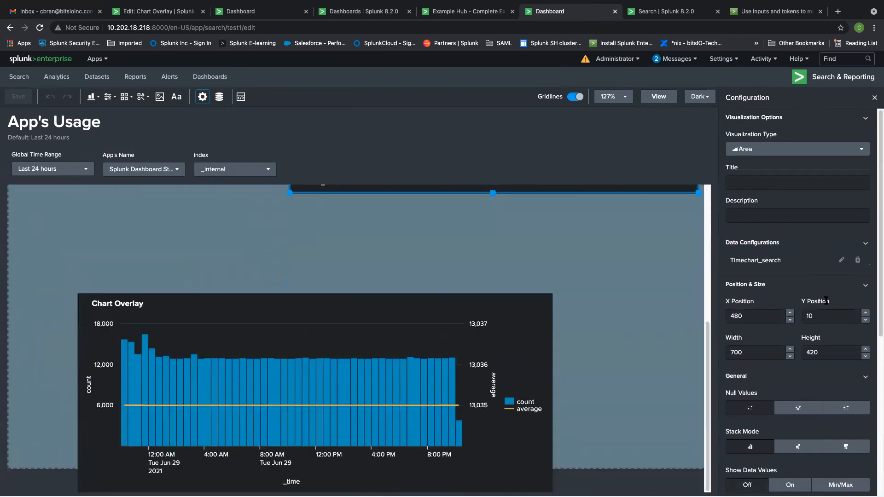
pyautogui.scroll(-6, 826, 370)
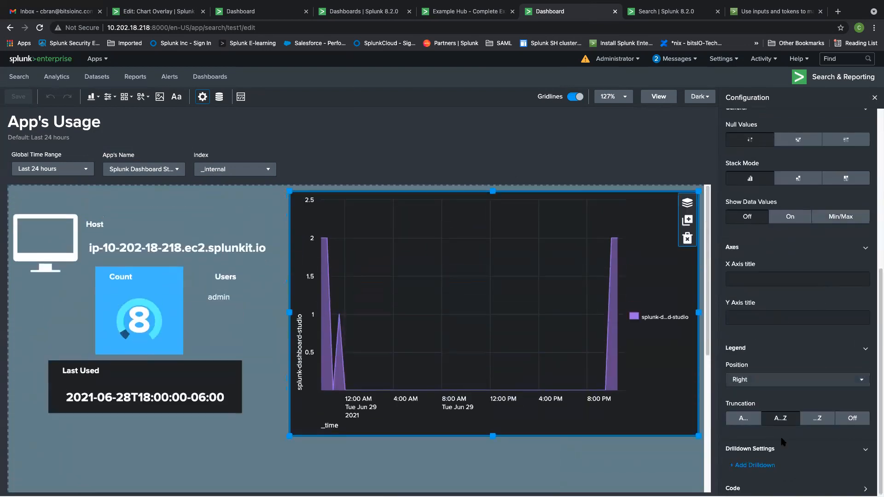
pyautogui.click(766, 486)
pyautogui.scroll(-4, 807, 371)
pyautogui.scroll(-2, 807, 371)
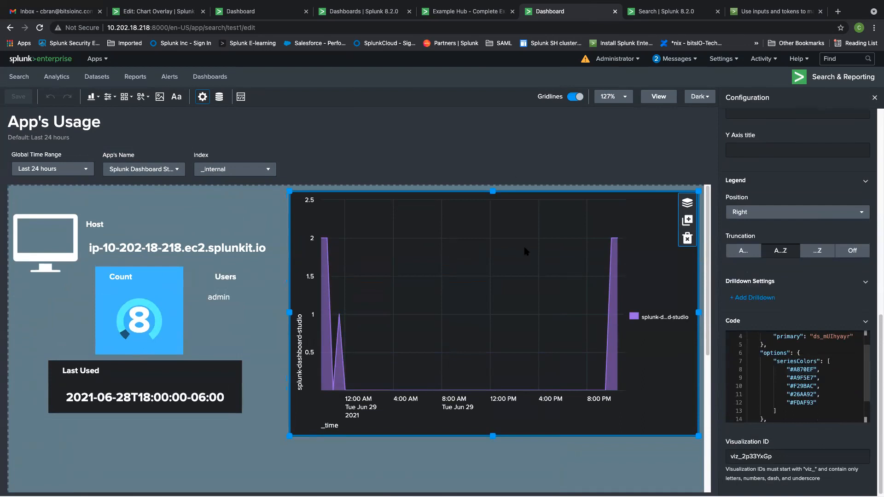
# Look through the open Examples Hub and dashboard pages and return to the classic Chart Overlay dashboard in its editor.
pyautogui.click(478, 14)
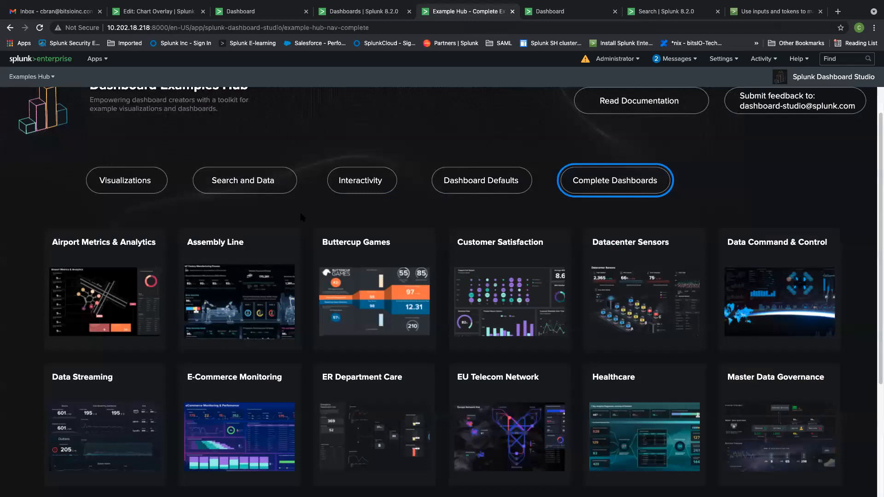
pyautogui.click(557, 14)
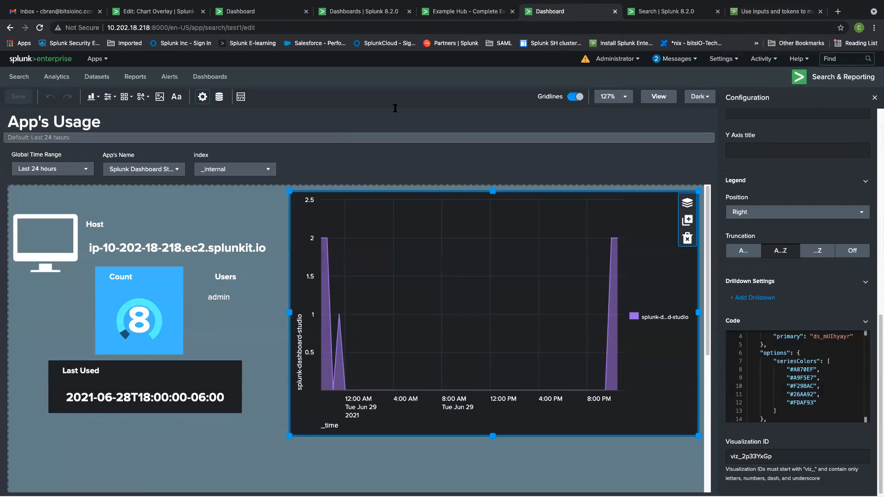
pyautogui.click(470, 14)
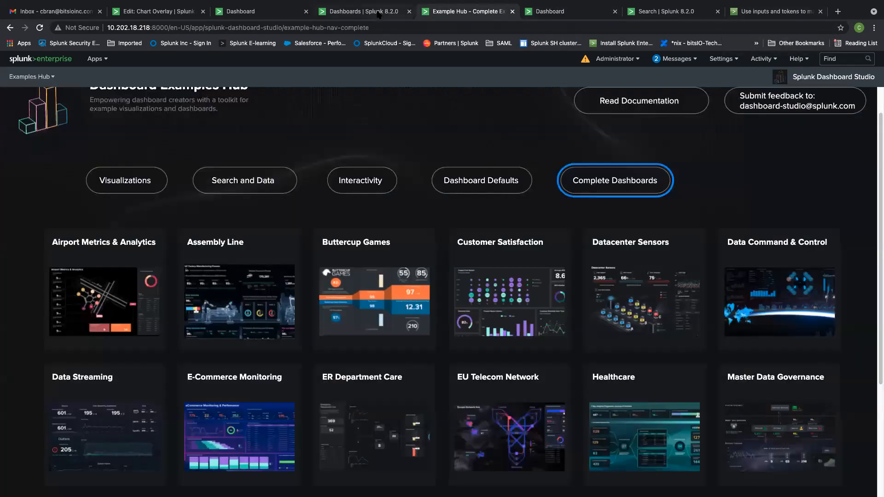
pyautogui.click(377, 15)
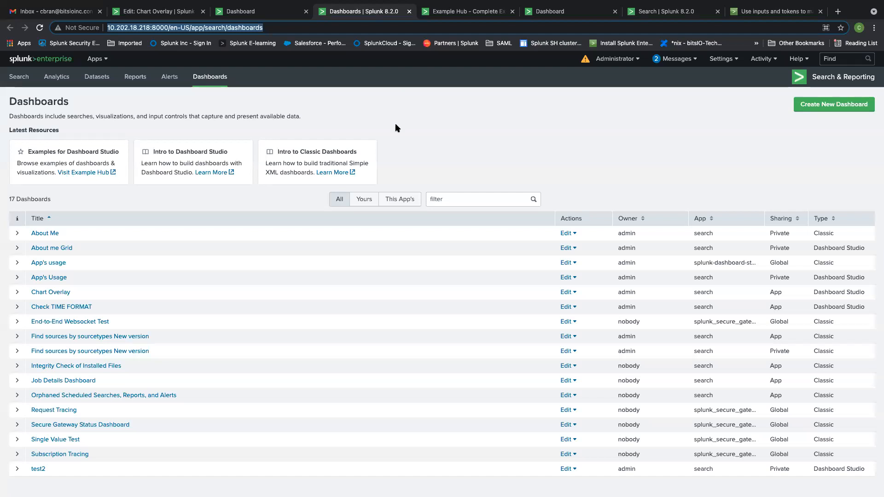
pyautogui.click(256, 16)
pyautogui.click(195, 15)
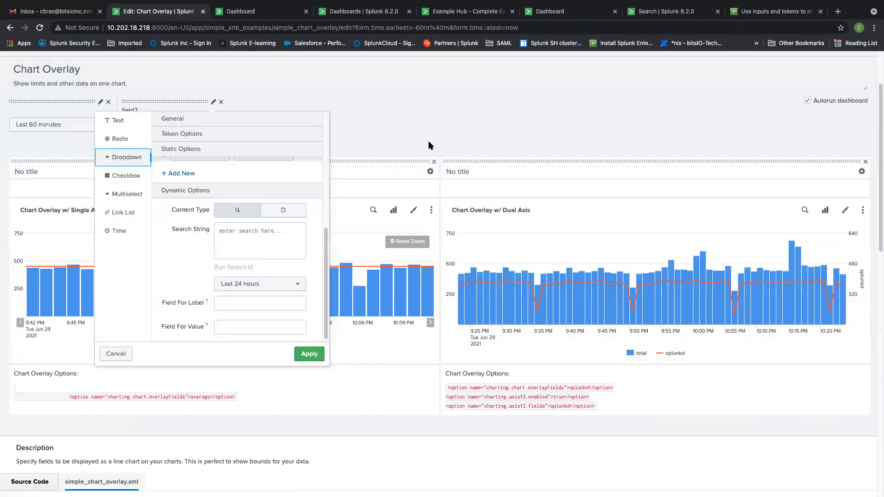
# Add a Submit button to the classic Chart Overlay dashboard's inputs, save the dashboard and submit its inputs.
pyautogui.click(428, 146)
pyautogui.scroll(3, 268, 147)
pyautogui.click(210, 104)
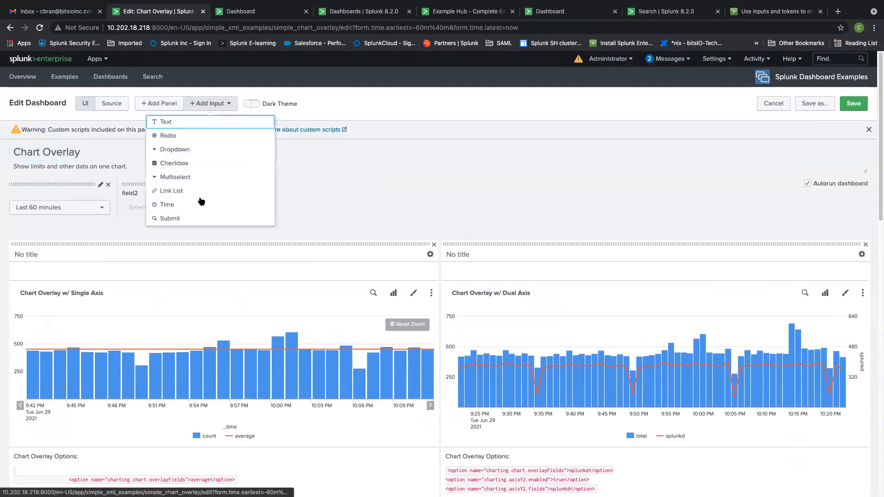
pyautogui.click(191, 218)
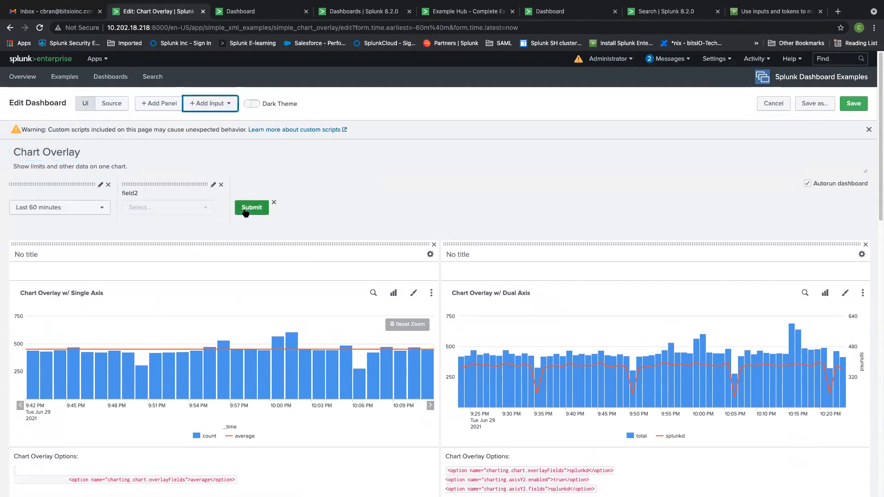
pyautogui.click(853, 103)
pyautogui.click(235, 144)
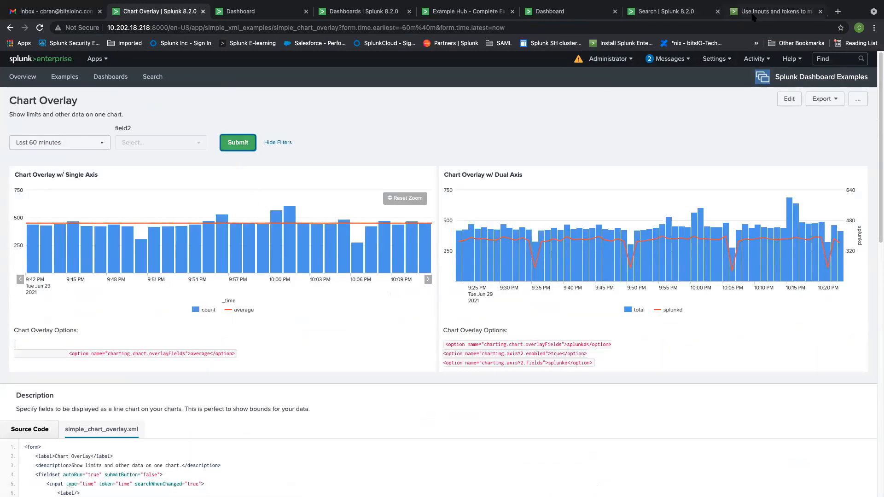
# Open the source code of the App's Usage dashboard and search it for "sub" to locate the submitButton option in the layout section.
pyautogui.click(673, 16)
pyautogui.click(575, 12)
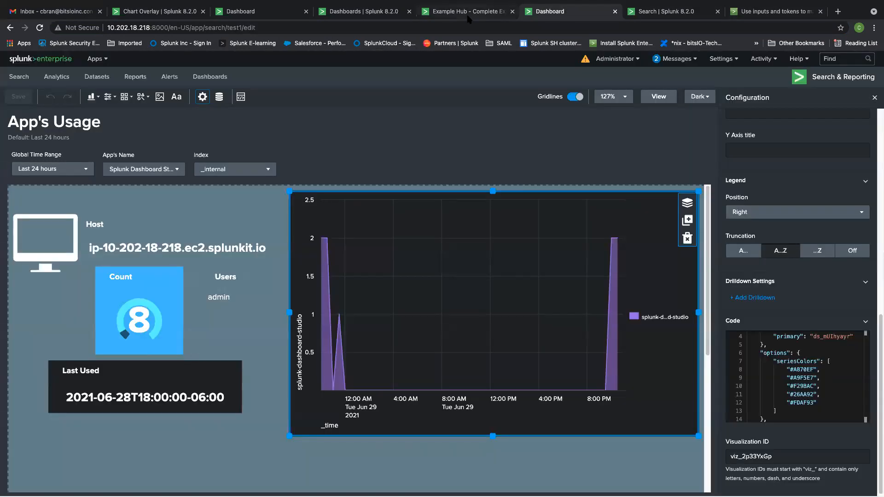
pyautogui.click(467, 16)
pyautogui.click(557, 18)
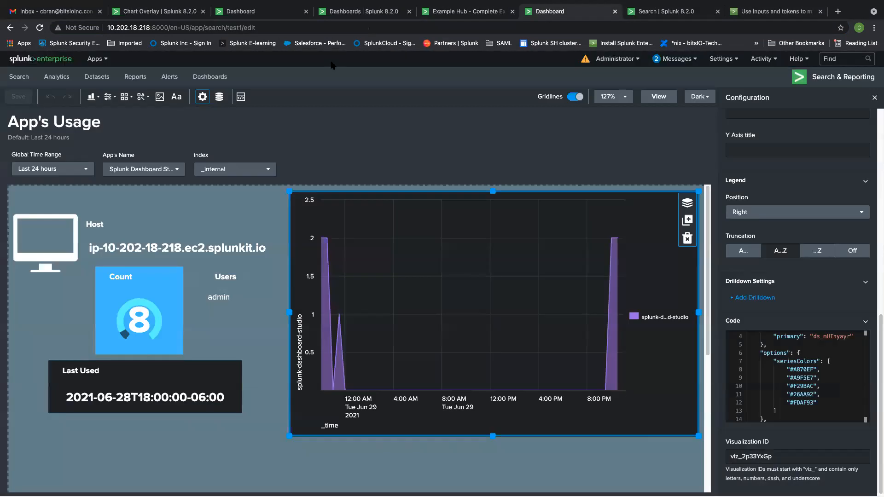
pyautogui.click(240, 97)
pyautogui.scroll(-10, 363, 193)
pyautogui.scroll(-4, 363, 193)
pyautogui.hotkey('ctrl', 'f')
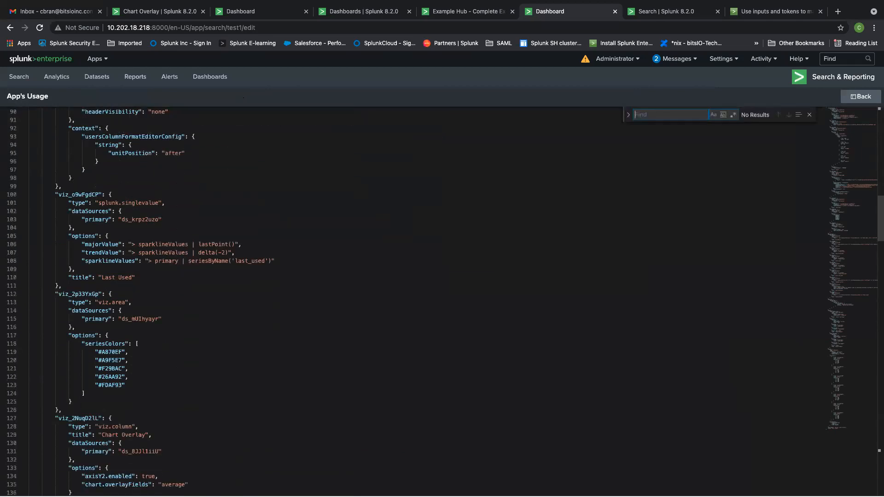
pyautogui.write('sub')
pyautogui.click(142, 301)
pyautogui.moveTo(145, 301); pyautogui.dragTo(35, 302)
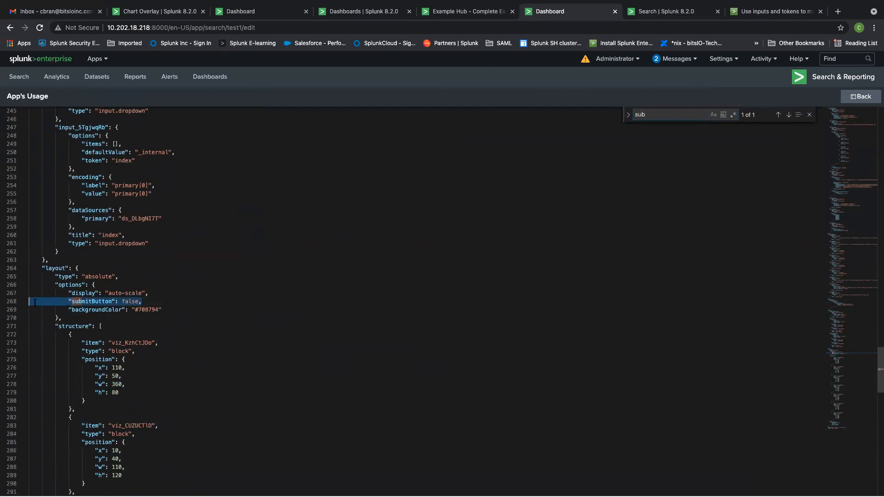
# Set submitButton to true in the App's Usage layout options and return to the visual editor.
pyautogui.click(137, 301)
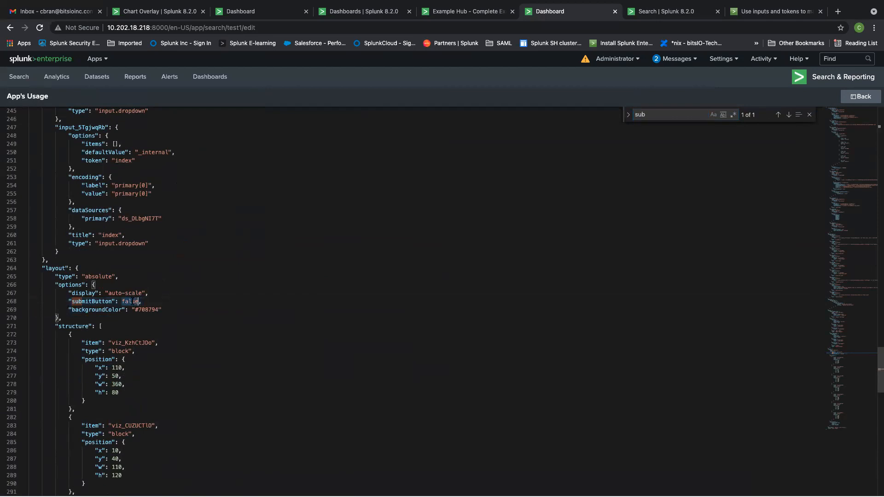
pyautogui.doubleClick(134, 301)
pyautogui.write('true')
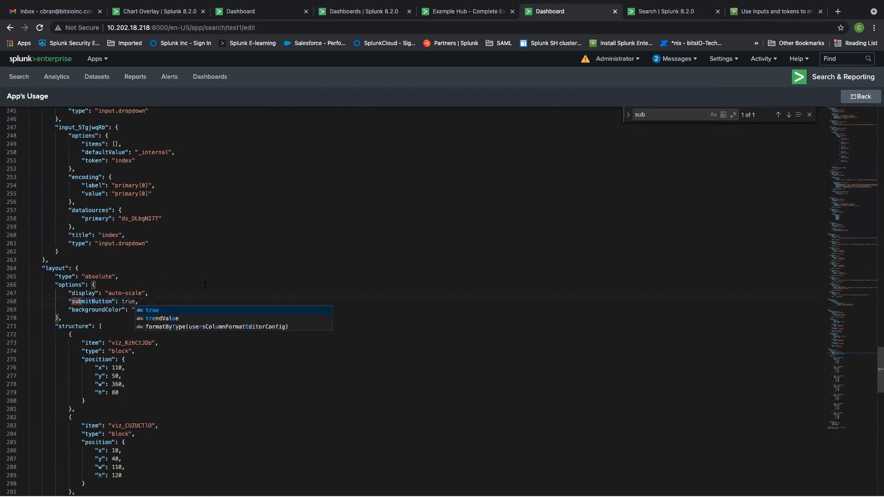
pyautogui.press('Right')
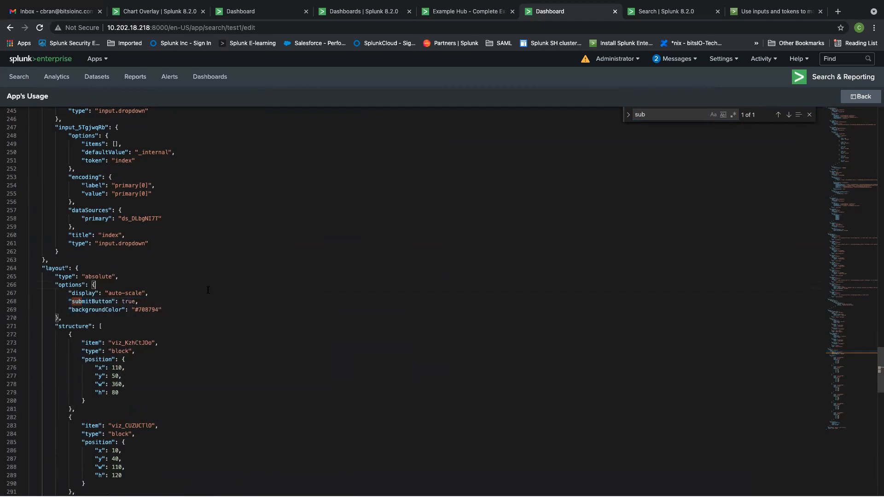
pyautogui.click(866, 101)
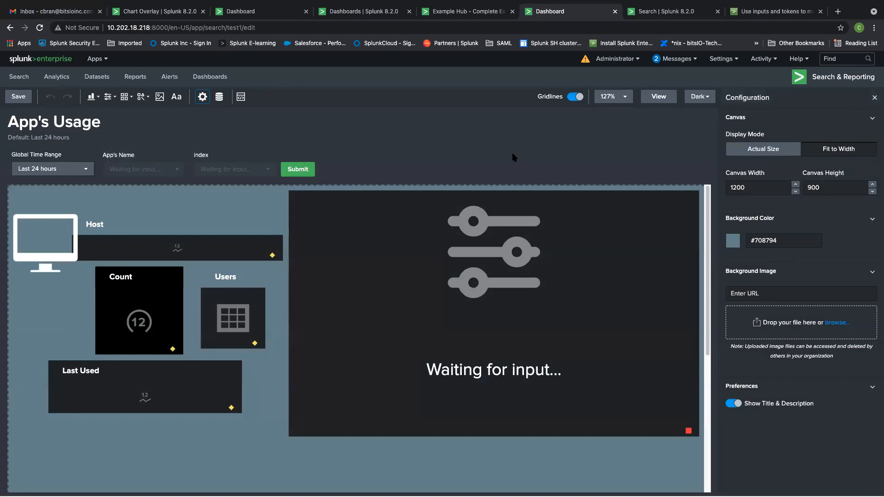
# Search the inputs and tokens documentation page for "submit" and examine the submitButton setting in its layout example.
pyautogui.click(686, 14)
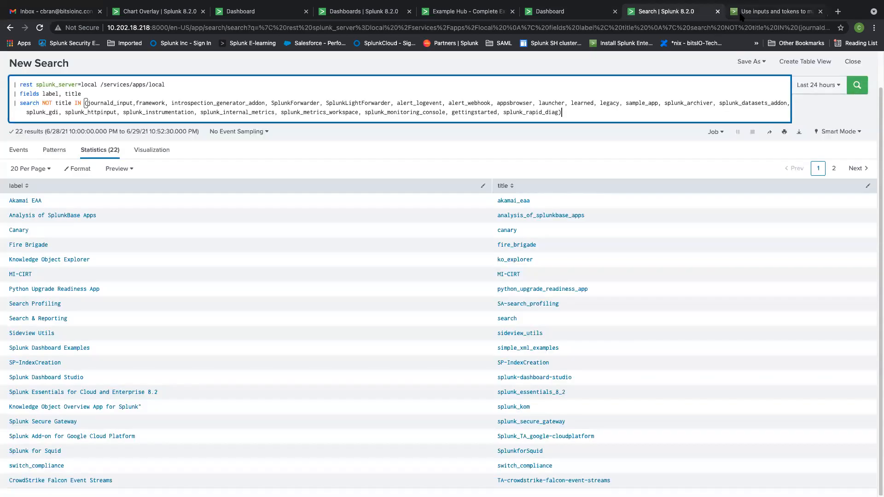
pyautogui.click(741, 17)
pyautogui.click(371, 313)
pyautogui.scroll(5, 372, 313)
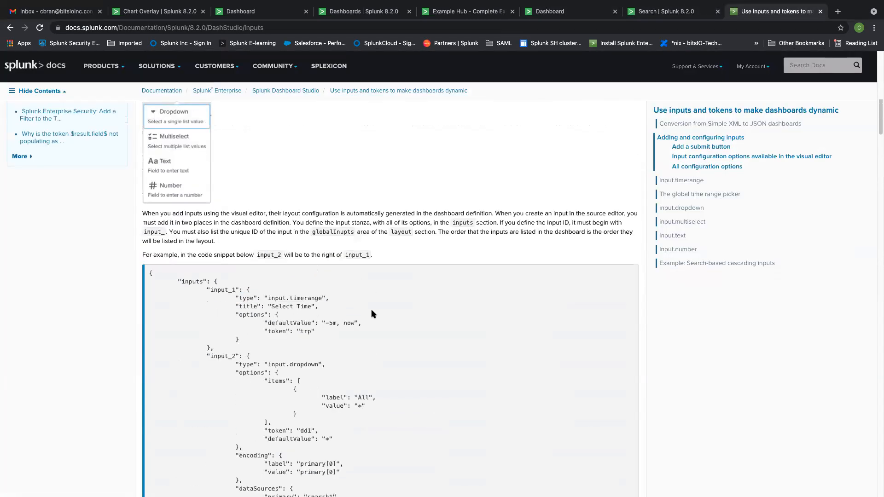
pyautogui.scroll(8, 372, 313)
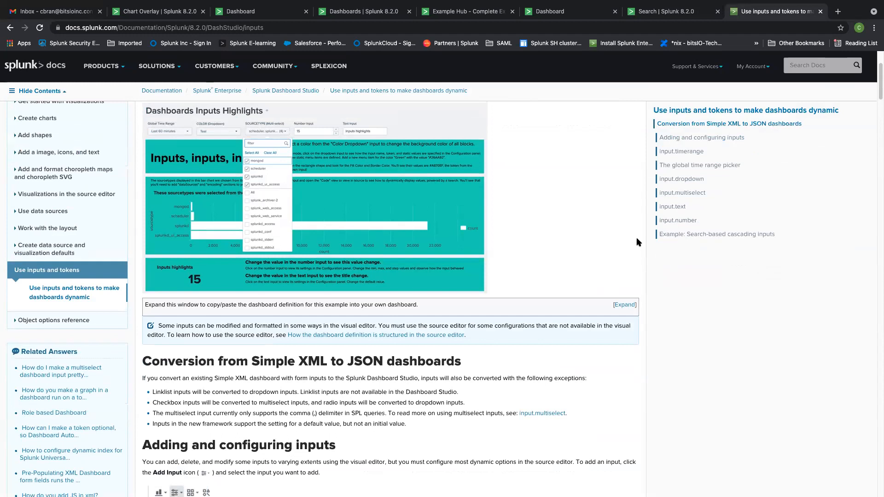
pyautogui.hotkey('ctrl', 'f')
pyautogui.write('submit')
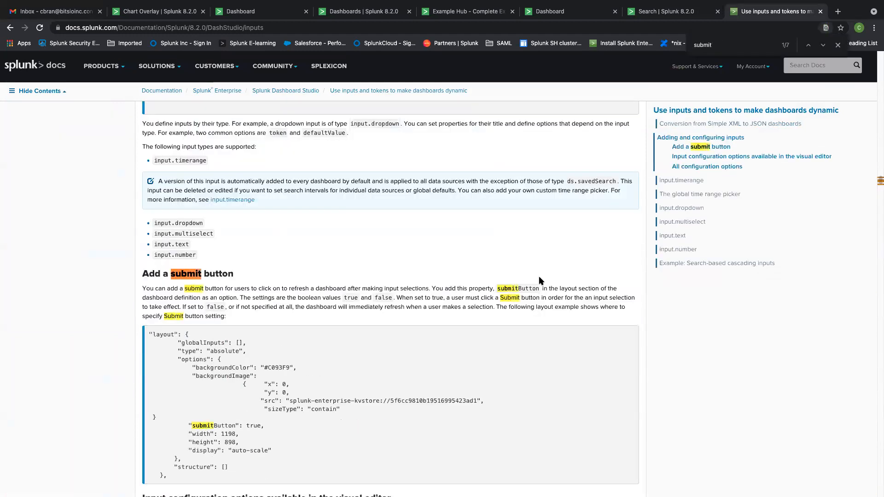
pyautogui.scroll(-5, 521, 284)
pyautogui.scroll(2, 500, 264)
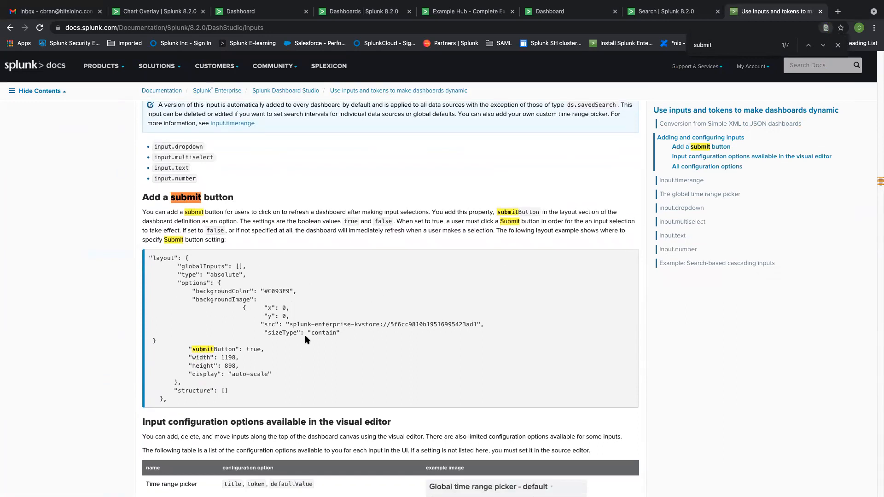
pyautogui.moveTo(189, 349); pyautogui.dragTo(271, 351)
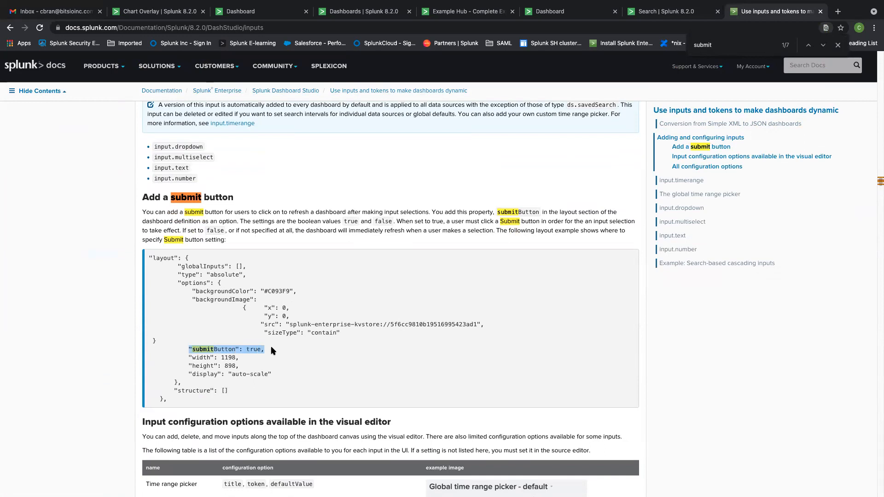
# Find submitButton in the App's Usage source code, set it to false and return to the visual editor.
pyautogui.click(550, 16)
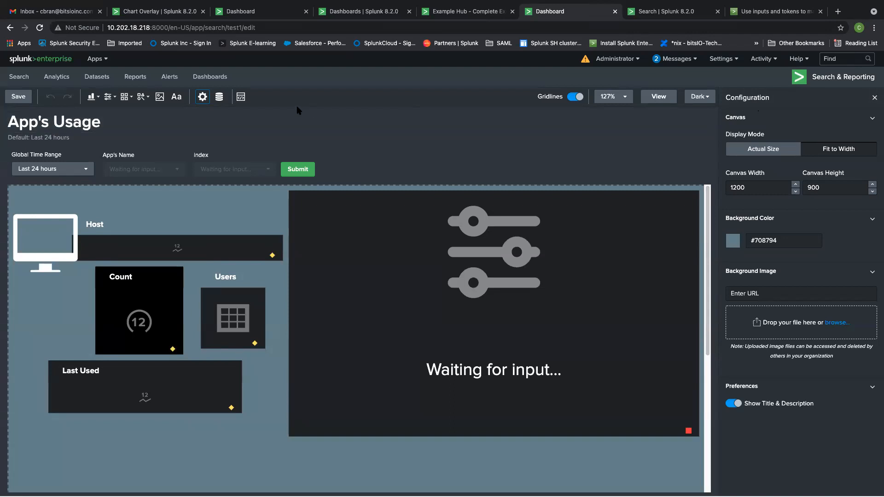
pyautogui.click(242, 97)
pyautogui.scroll(-20, 336, 161)
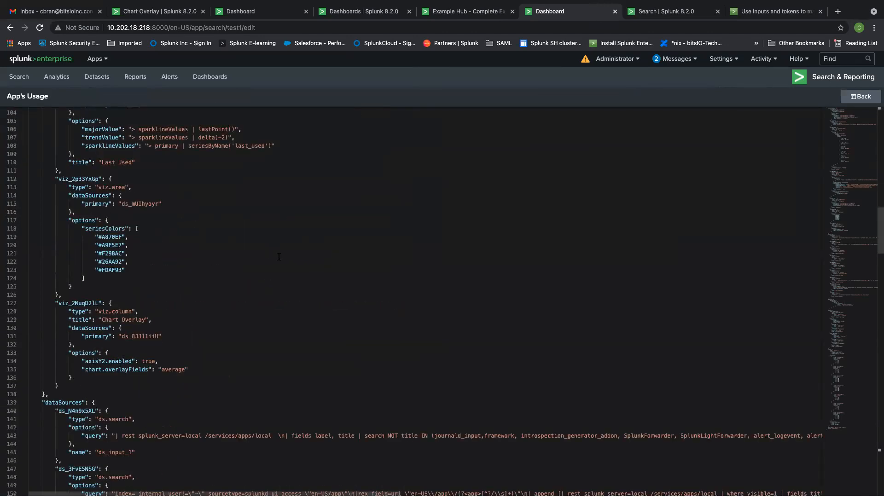
pyautogui.hotkey('ctrl', 'f')
pyautogui.write('submit')
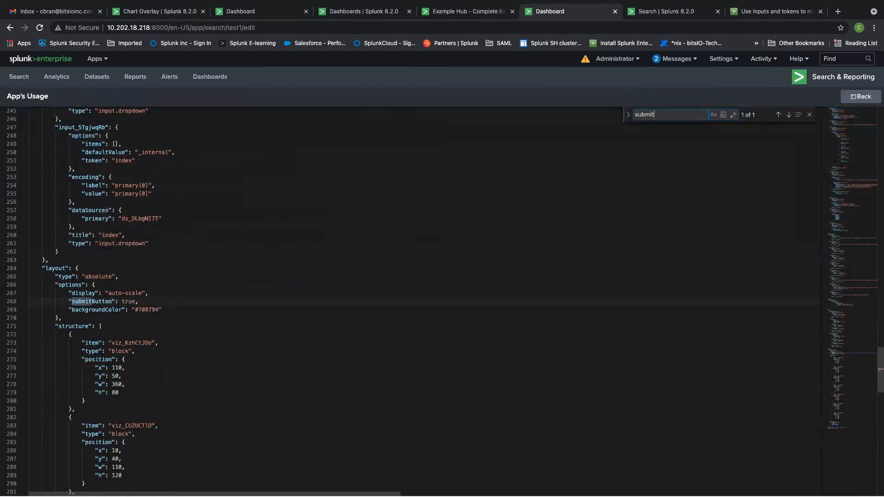
pyautogui.click(166, 298)
pyautogui.press('BackSpace')
pyautogui.press('BackSpace')
pyautogui.write('false')
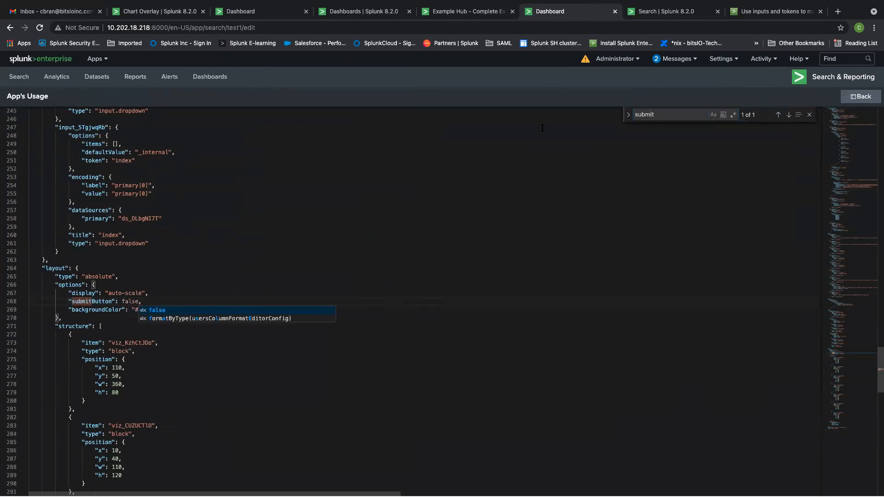
pyautogui.click(864, 97)
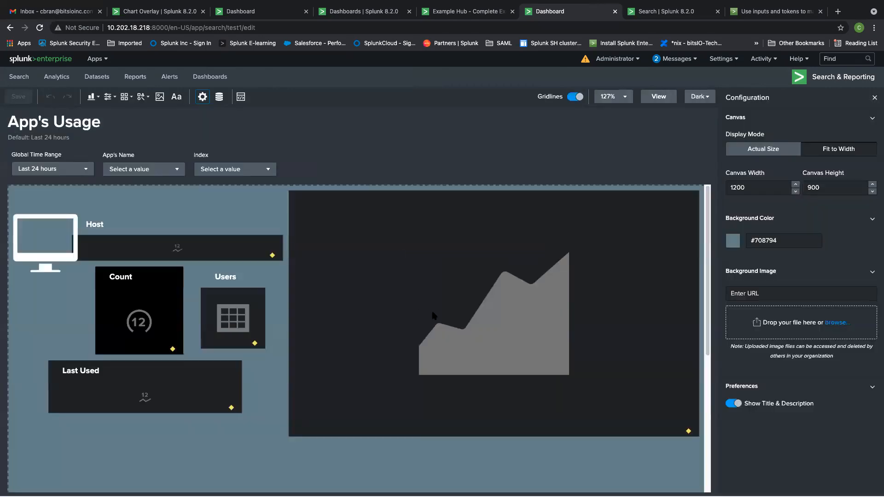
# Shrink the area chart to 280 by 210, move it over the Host and Count panels, and preview the dashboard.
pyautogui.click(435, 316)
pyautogui.moveTo(435, 248); pyautogui.dragTo(535, 315)
pyautogui.moveTo(563, 325); pyautogui.dragTo(203, 220)
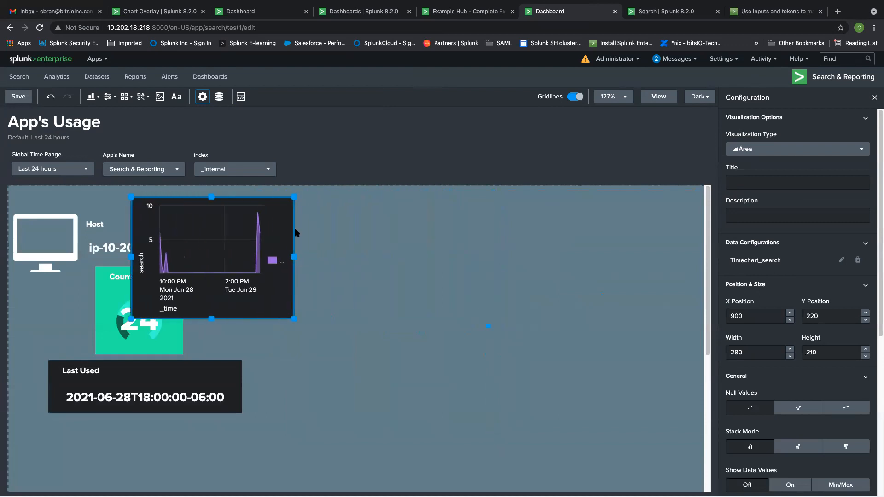
pyautogui.click(658, 96)
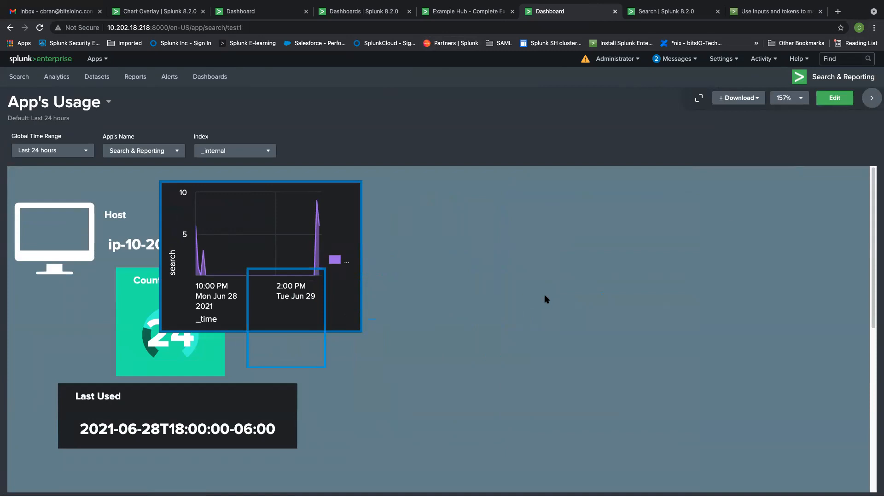
pyautogui.click(834, 98)
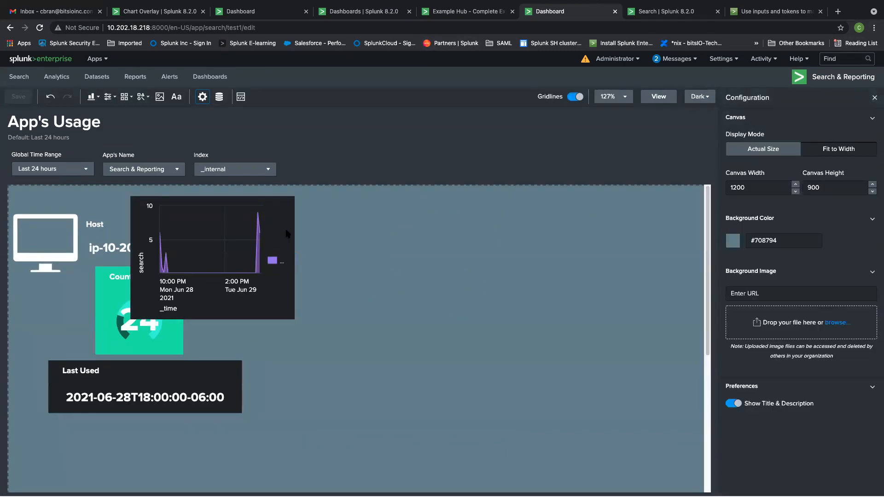
# Move the area chart beside the Host panel to X 470, Y 20 and enlarge it to 660 by 400.
pyautogui.moveTo(242, 245); pyautogui.dragTo(550, 231)
pyautogui.moveTo(408, 272); pyautogui.dragTo(333, 248)
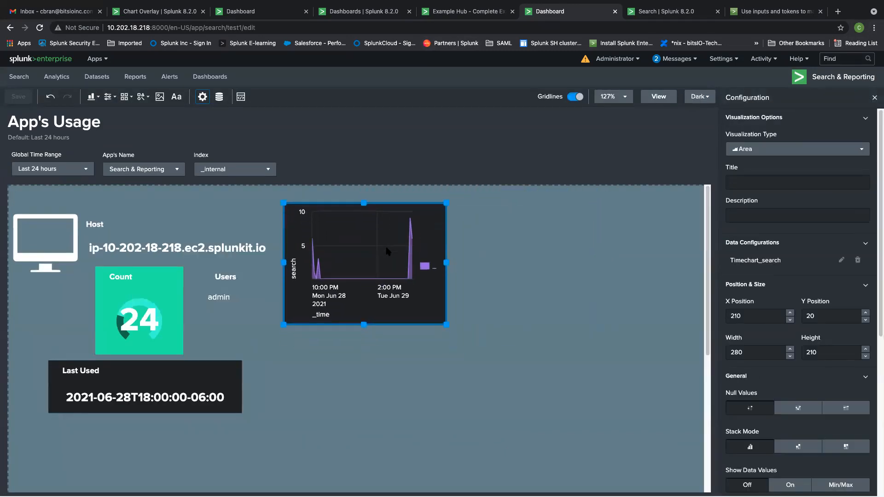
pyautogui.moveTo(446, 318); pyautogui.dragTo(672, 430)
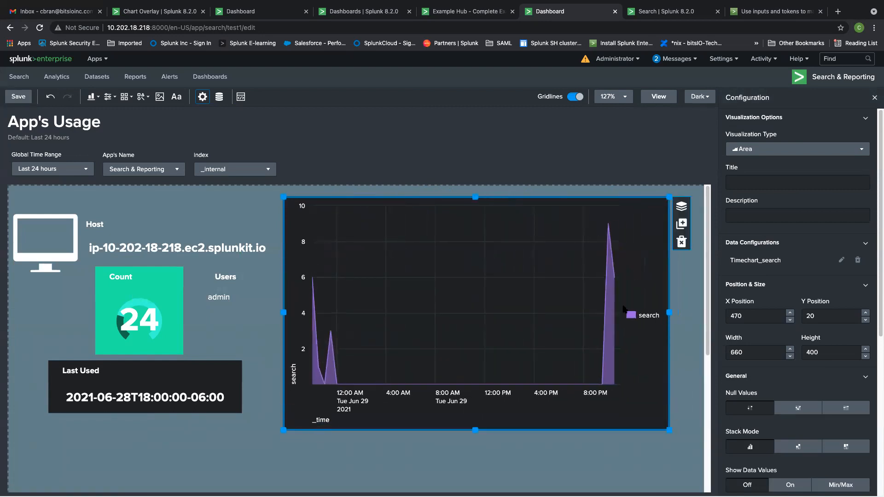
pyautogui.click(236, 216)
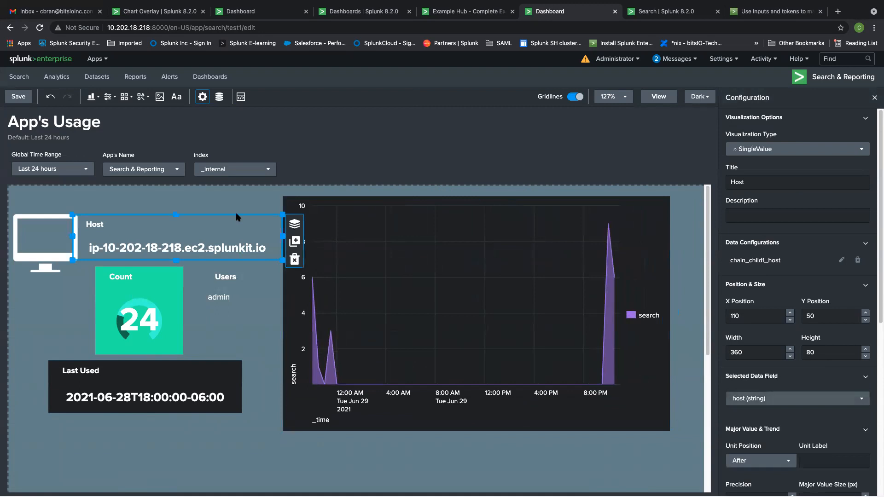
pyautogui.click(236, 203)
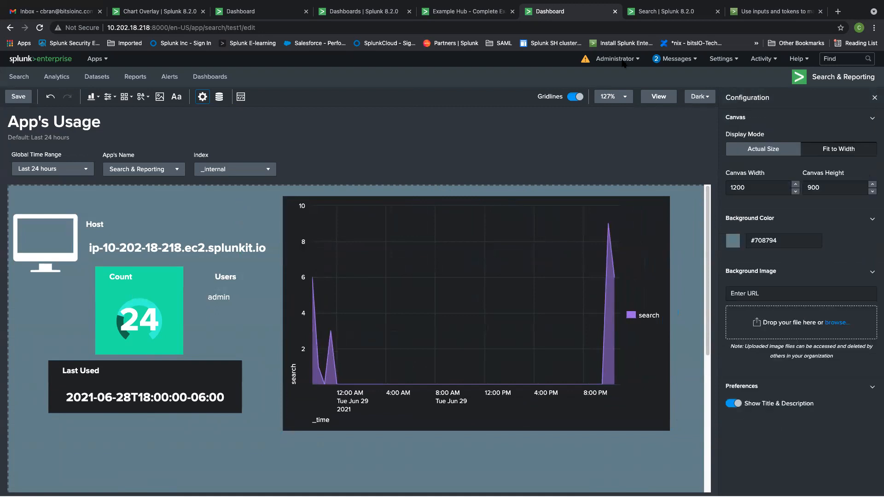
# Switch to the Dashboard Studio version of Chart Overlay and select its column chart to look through its configuration options.
pyautogui.click(426, 10)
pyautogui.click(377, 11)
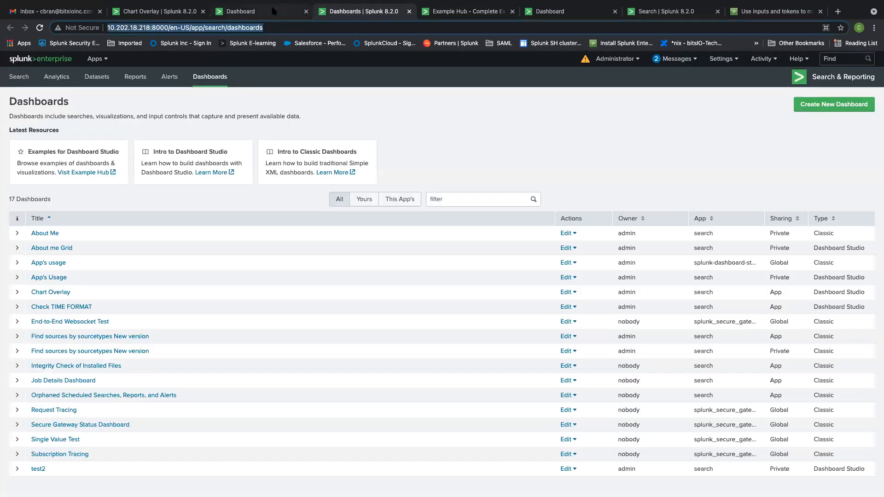
pyautogui.click(274, 11)
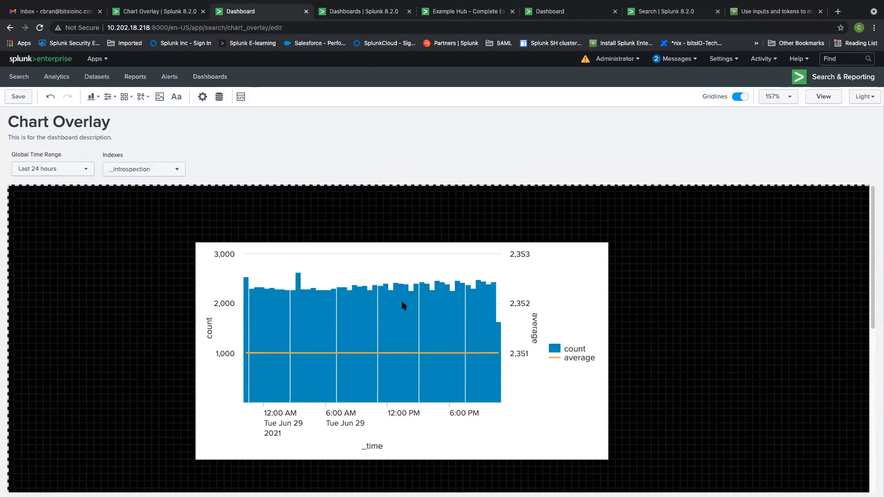
pyautogui.click(573, 270)
pyautogui.scroll(-1, 767, 275)
pyautogui.scroll(-5, 766, 275)
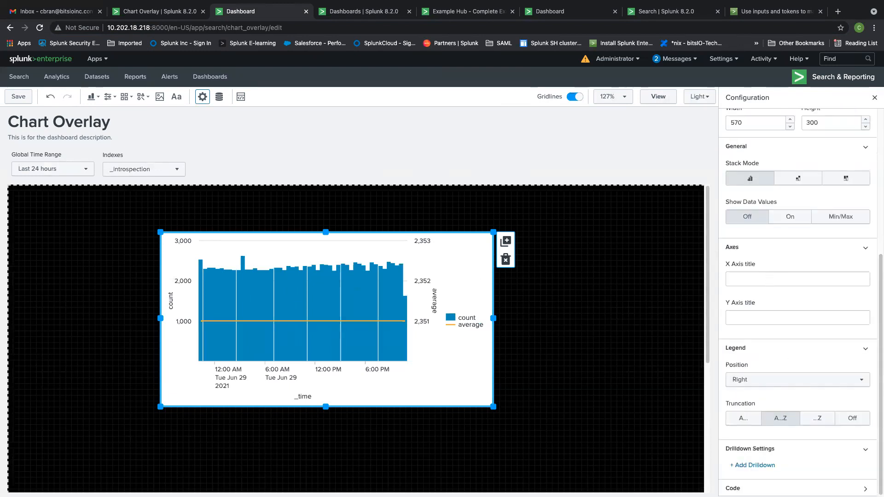
# Examine the axisY2.enabled and chart.overlayFields options in the column chart's code and open the dashboard's data source overview.
pyautogui.click(794, 488)
pyautogui.scroll(-3, 793, 394)
pyautogui.click(794, 394)
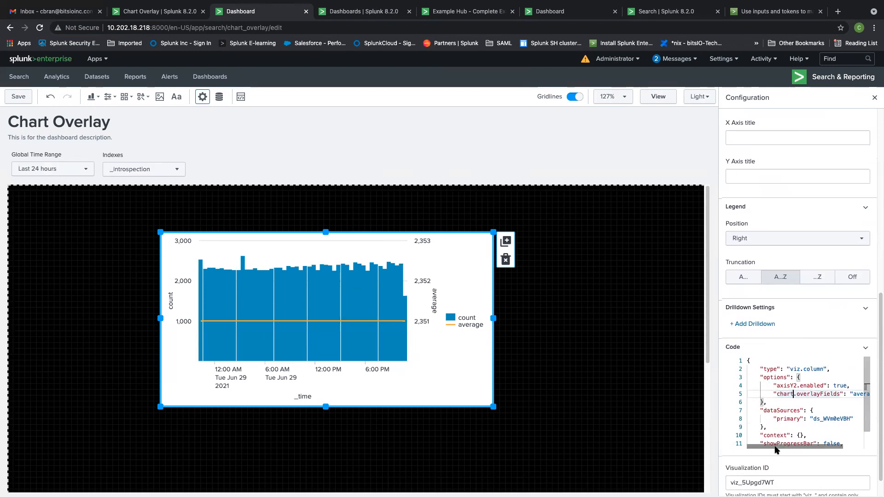
pyautogui.moveTo(777, 446); pyautogui.dragTo(798, 447)
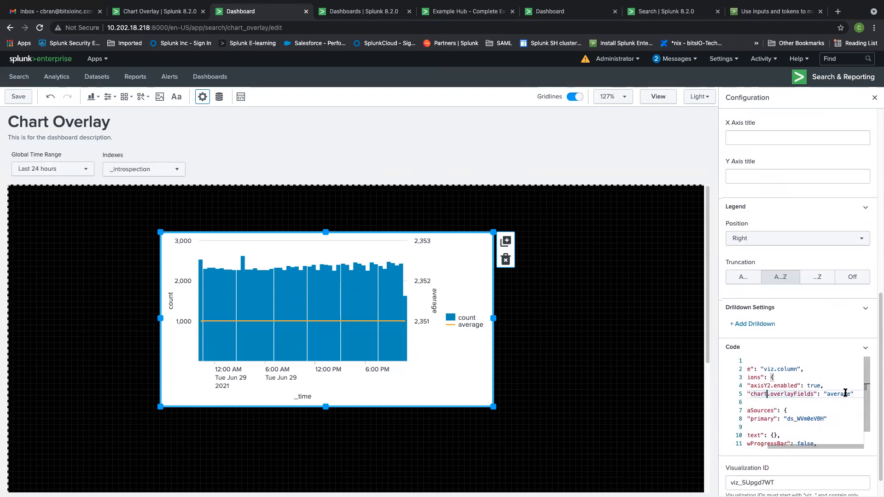
pyautogui.moveTo(792, 394); pyautogui.dragTo(780, 386)
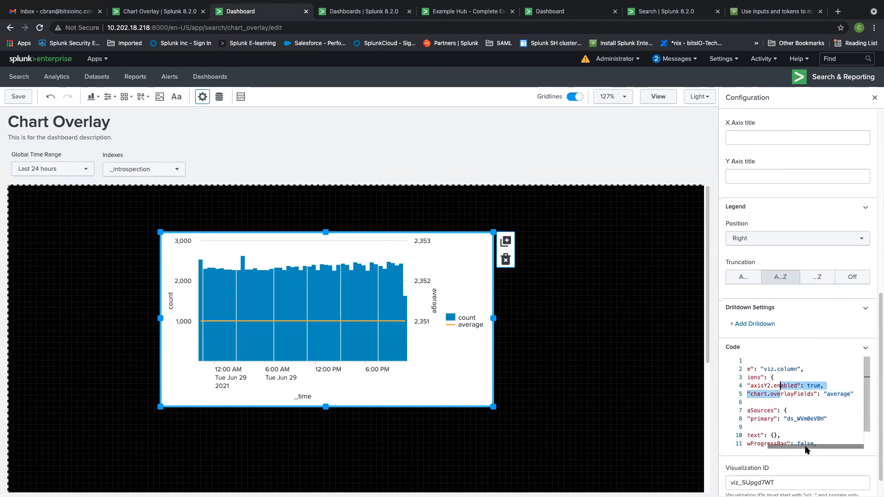
pyautogui.moveTo(806, 450); pyautogui.dragTo(786, 449)
pyautogui.click(801, 390)
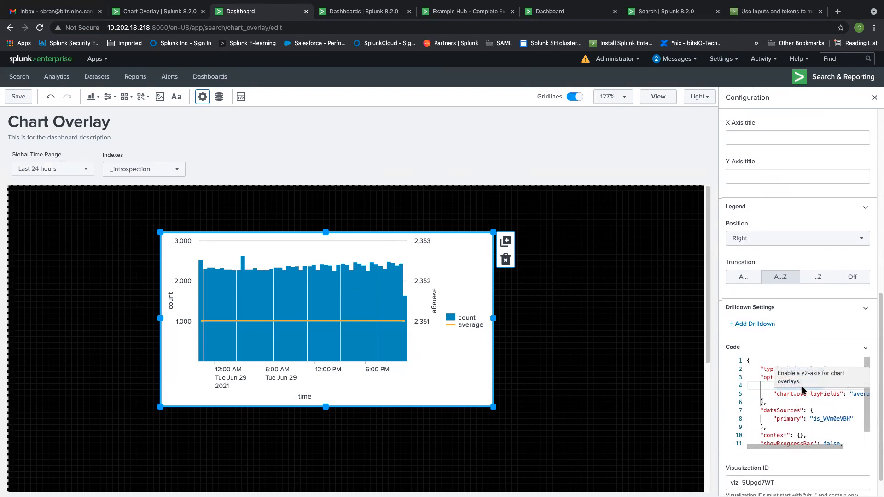
pyautogui.click(219, 98)
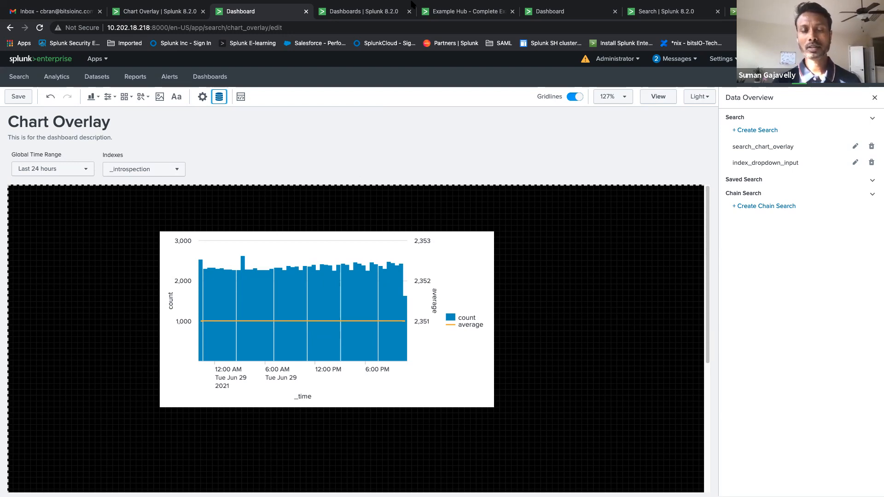
pyautogui.moveTo(497, 4)
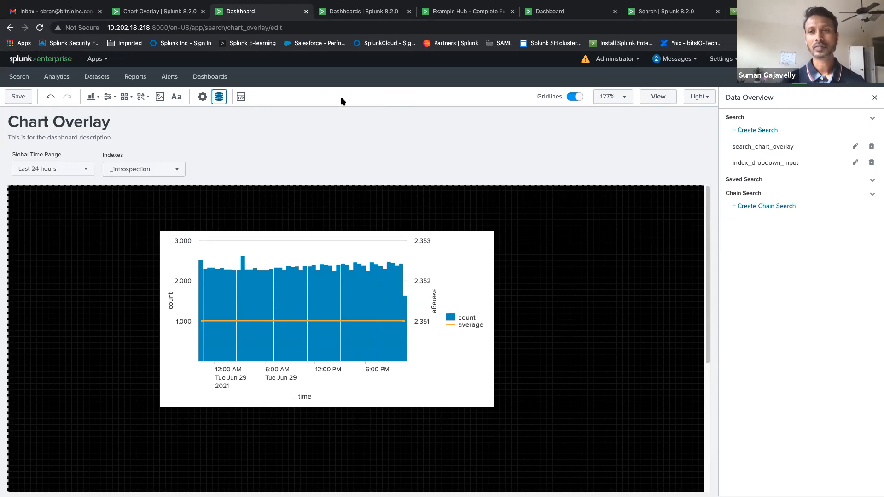
# Switch to the Examples Hub's Complete Dashboards, look through the gallery and open the Airport Metrics & Analytics example.
pyautogui.click(468, 16)
pyautogui.scroll(-3, 308, 238)
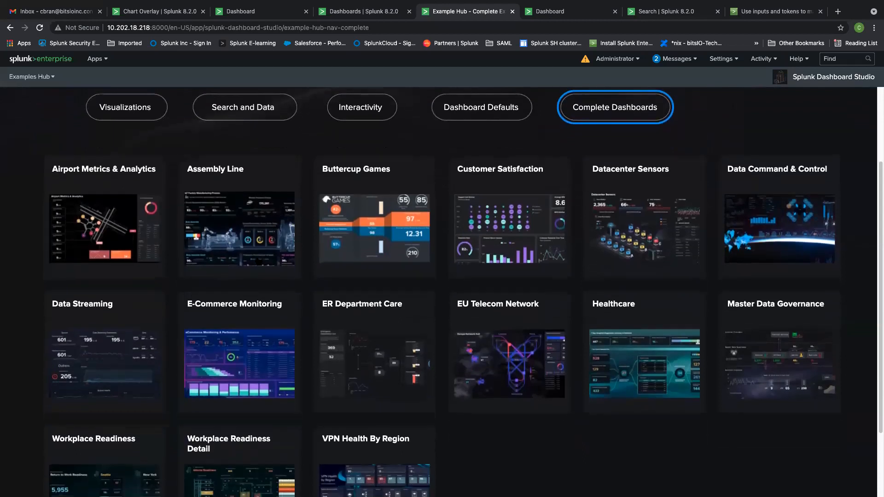
pyautogui.scroll(-3, 520, 265)
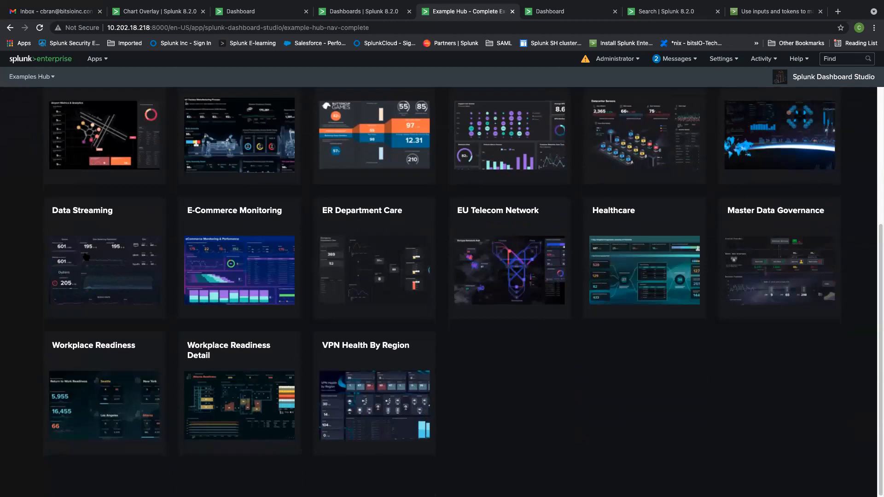
pyautogui.press('Tab')
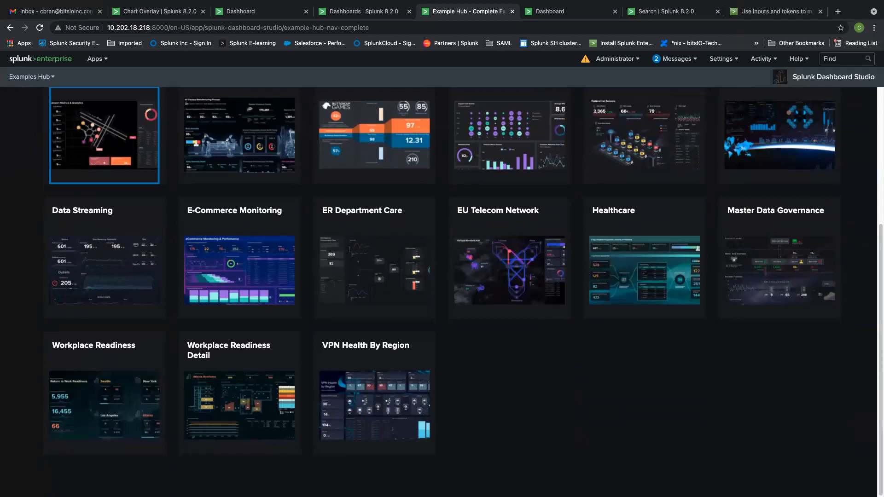
pyautogui.press('Return')
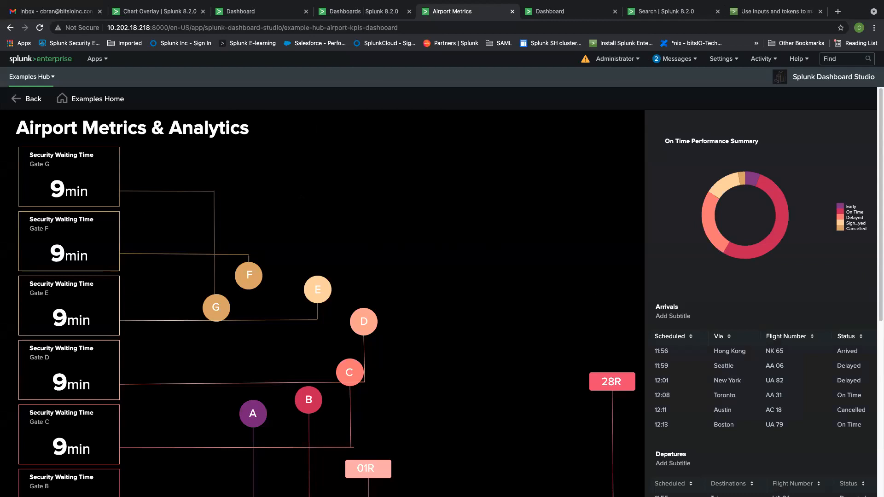
# Examine the Security Waiting Time panels for Gates G, F and E and read through the Airport dashboard's full source code.
pyautogui.click(85, 192)
pyautogui.scroll(-1, 79, 195)
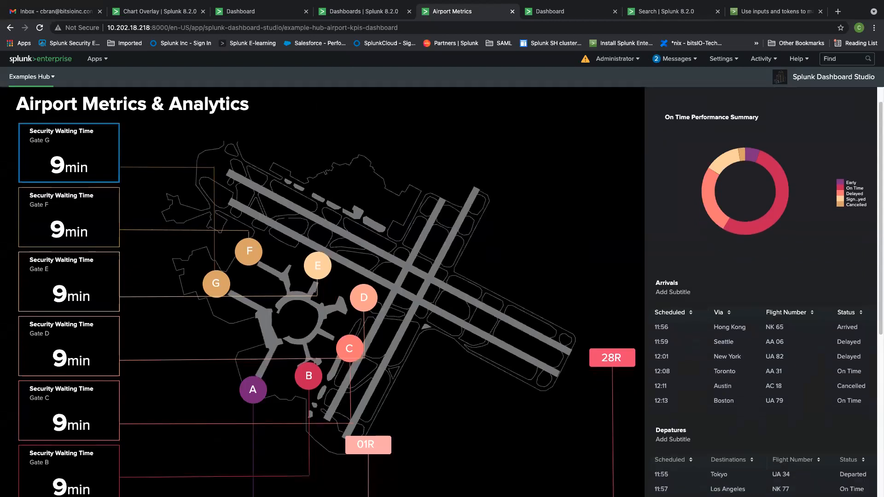
pyautogui.click(69, 205)
pyautogui.click(69, 256)
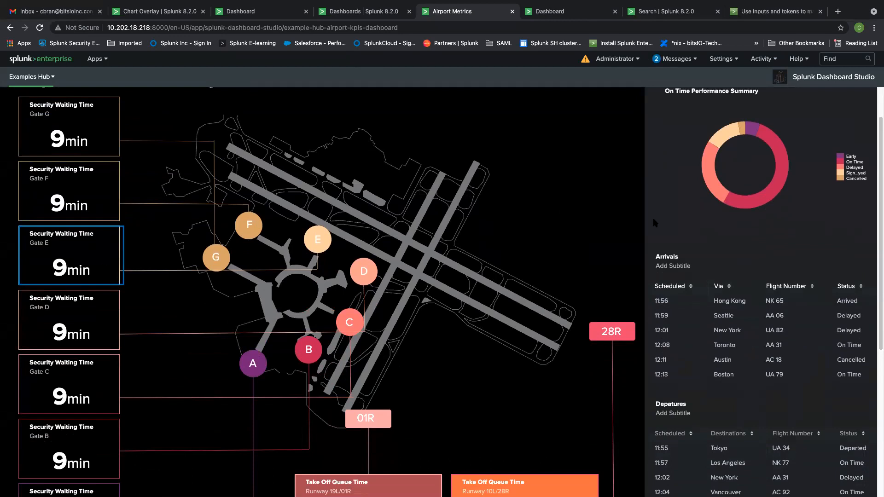
pyautogui.scroll(-5, 671, 237)
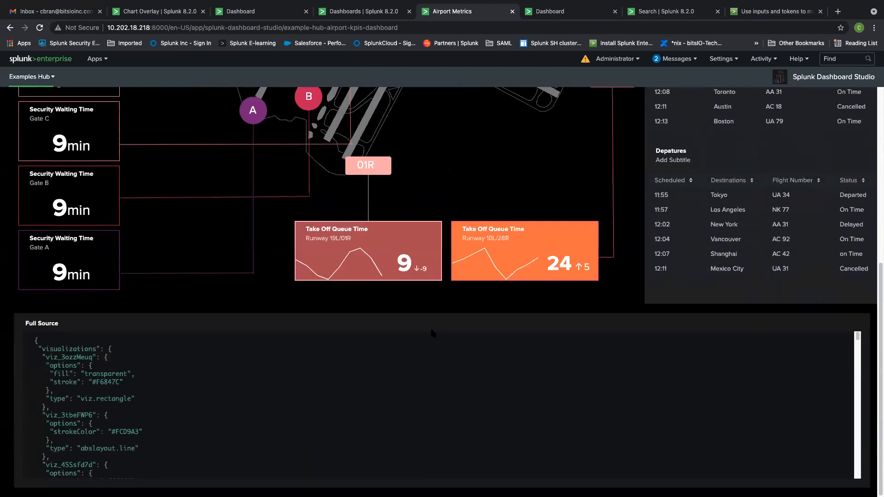
pyautogui.scroll(-5, 121, 396)
pyautogui.scroll(-10, 120, 403)
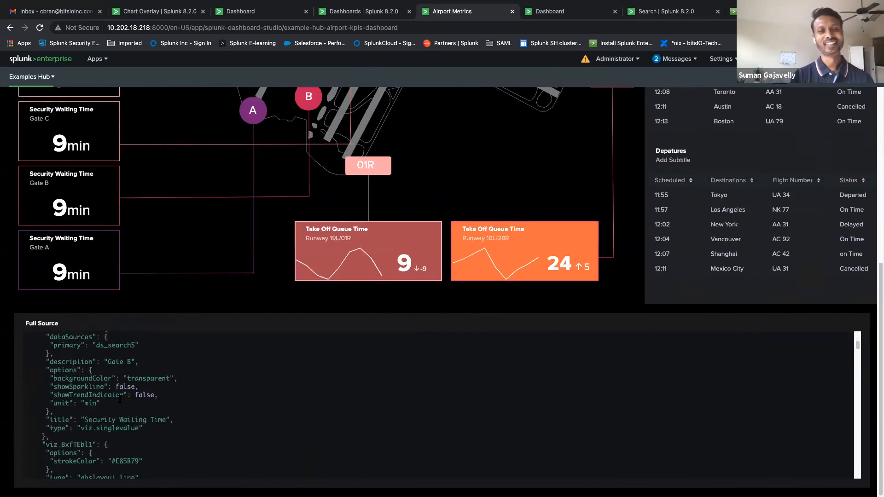
pyautogui.scroll(-5, 121, 404)
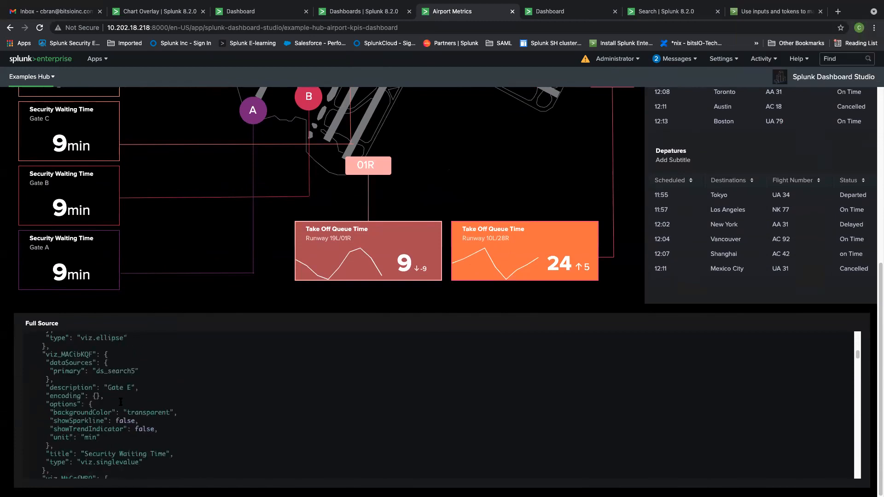